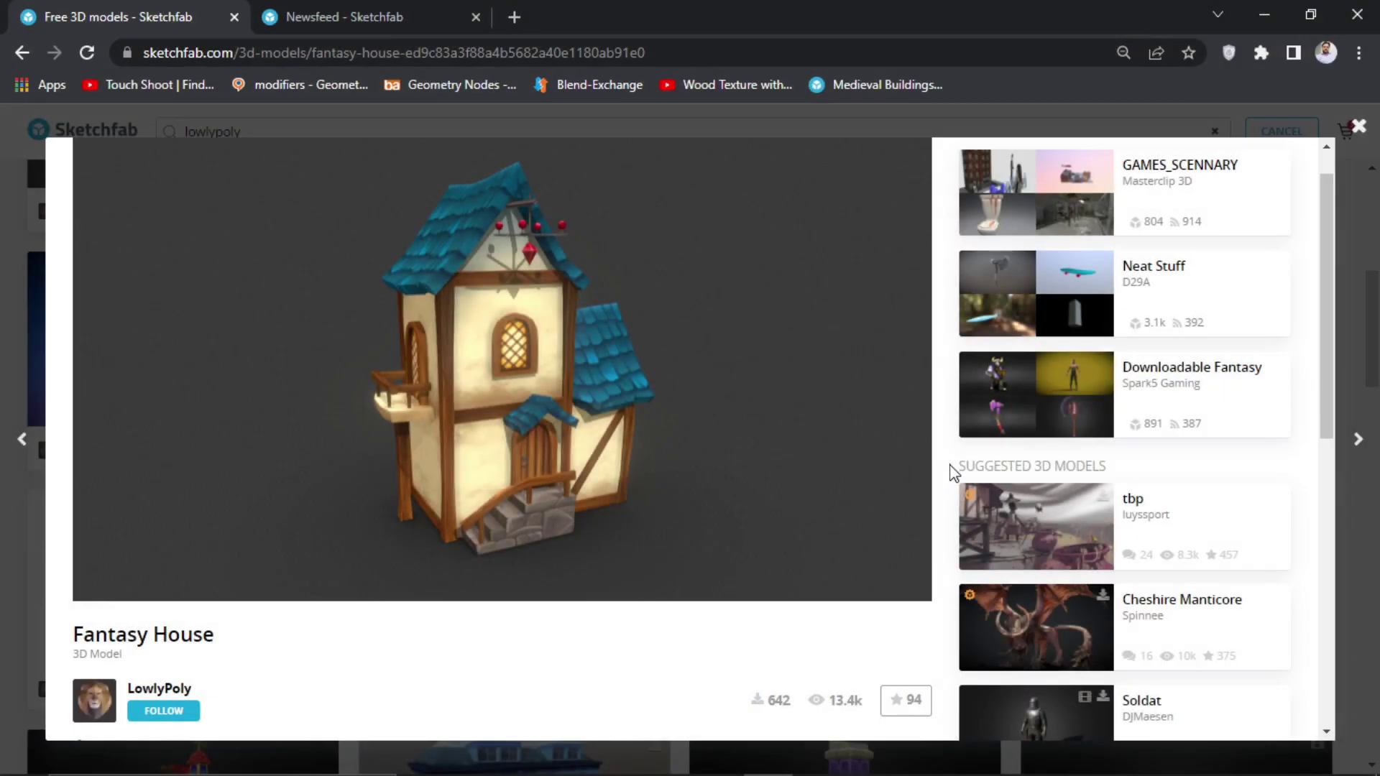
Compare the Fantasy House and Fantasy Walls and Floors 2 models on Sketchfab, and examine the wall and floor pieces from another angle.
left_click(395, 15)
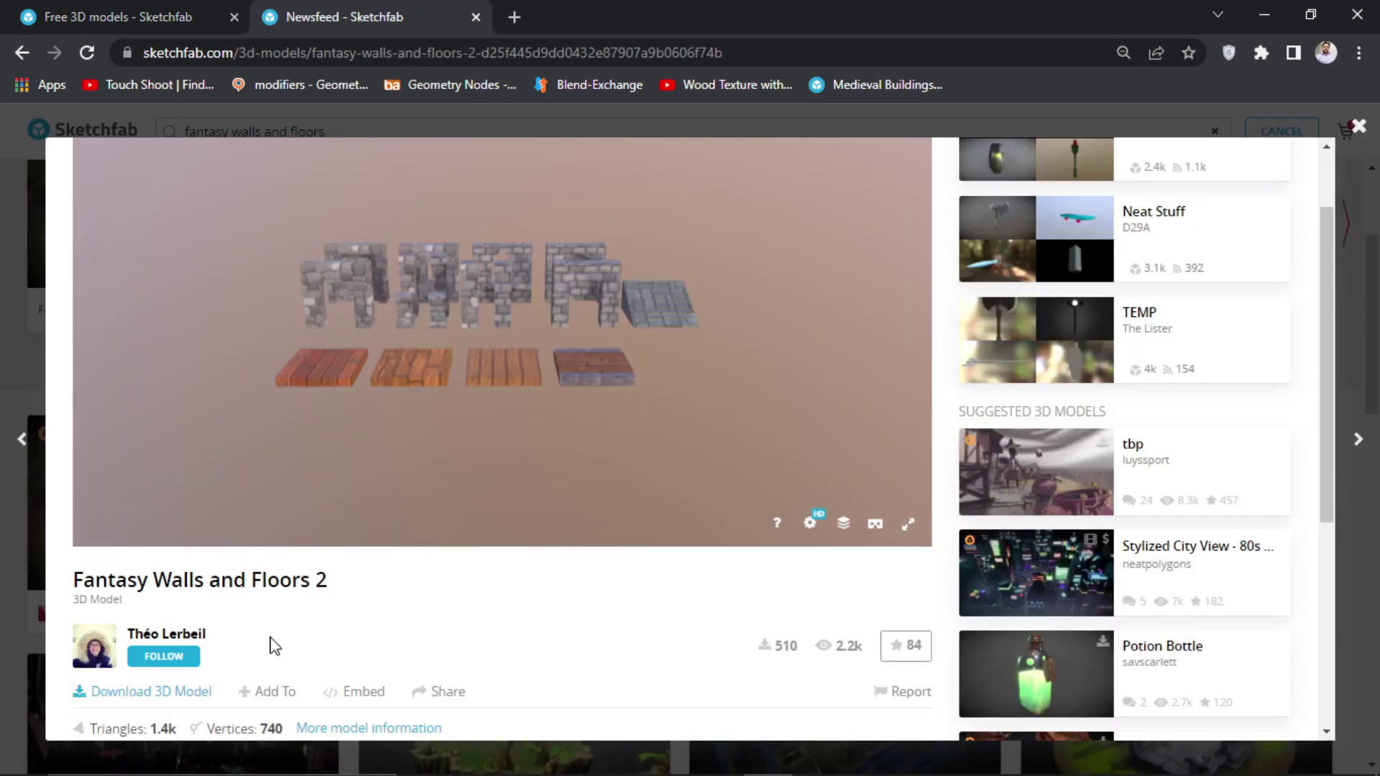
left_click(170, 18)
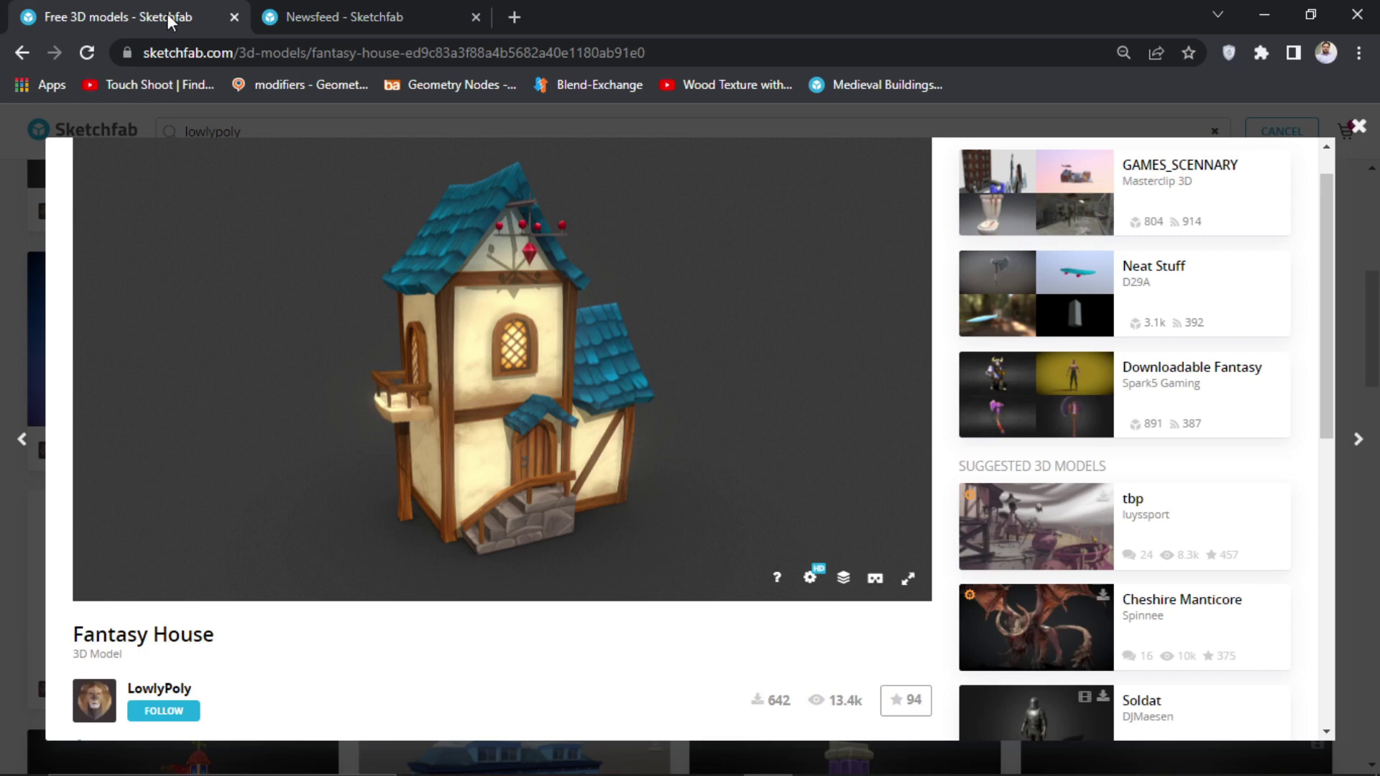
left_click(374, 20)
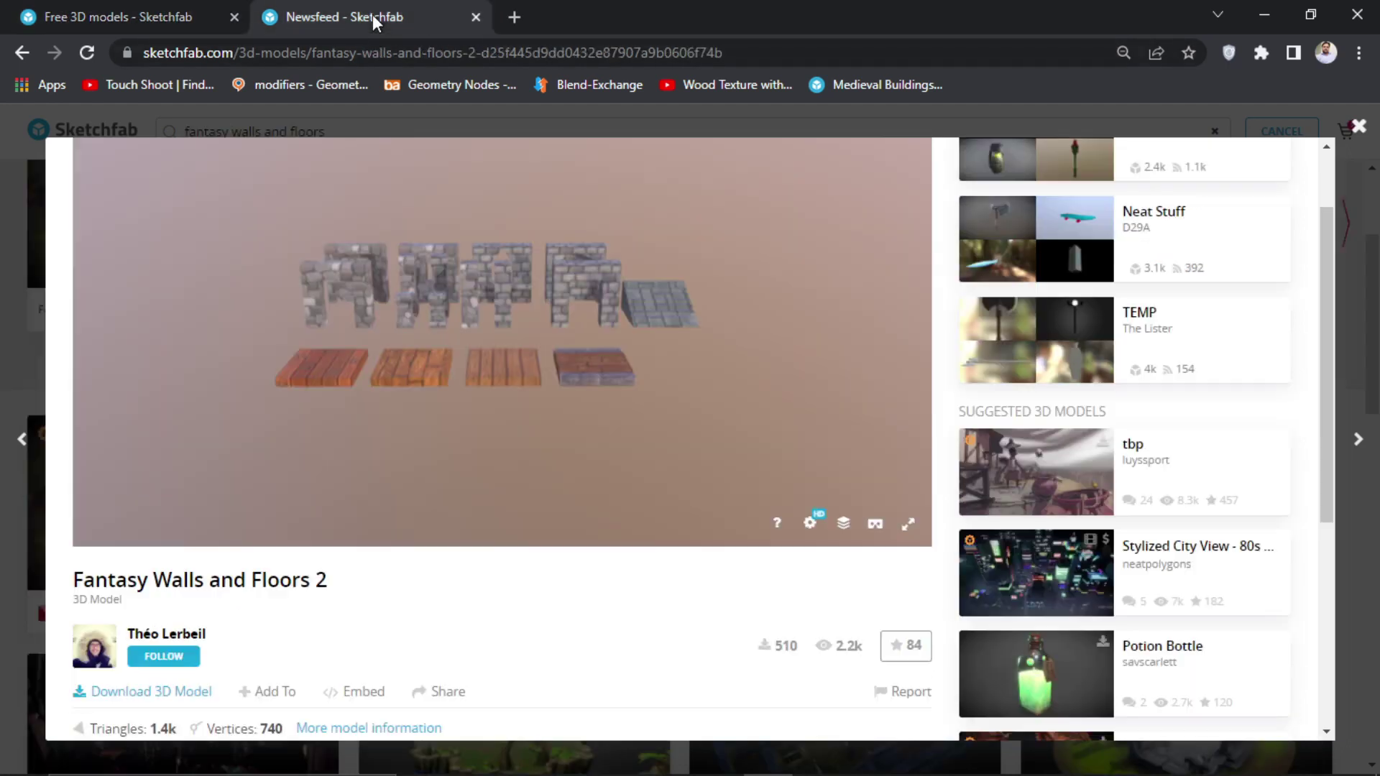
left_click_drag(567, 337, 595, 349)
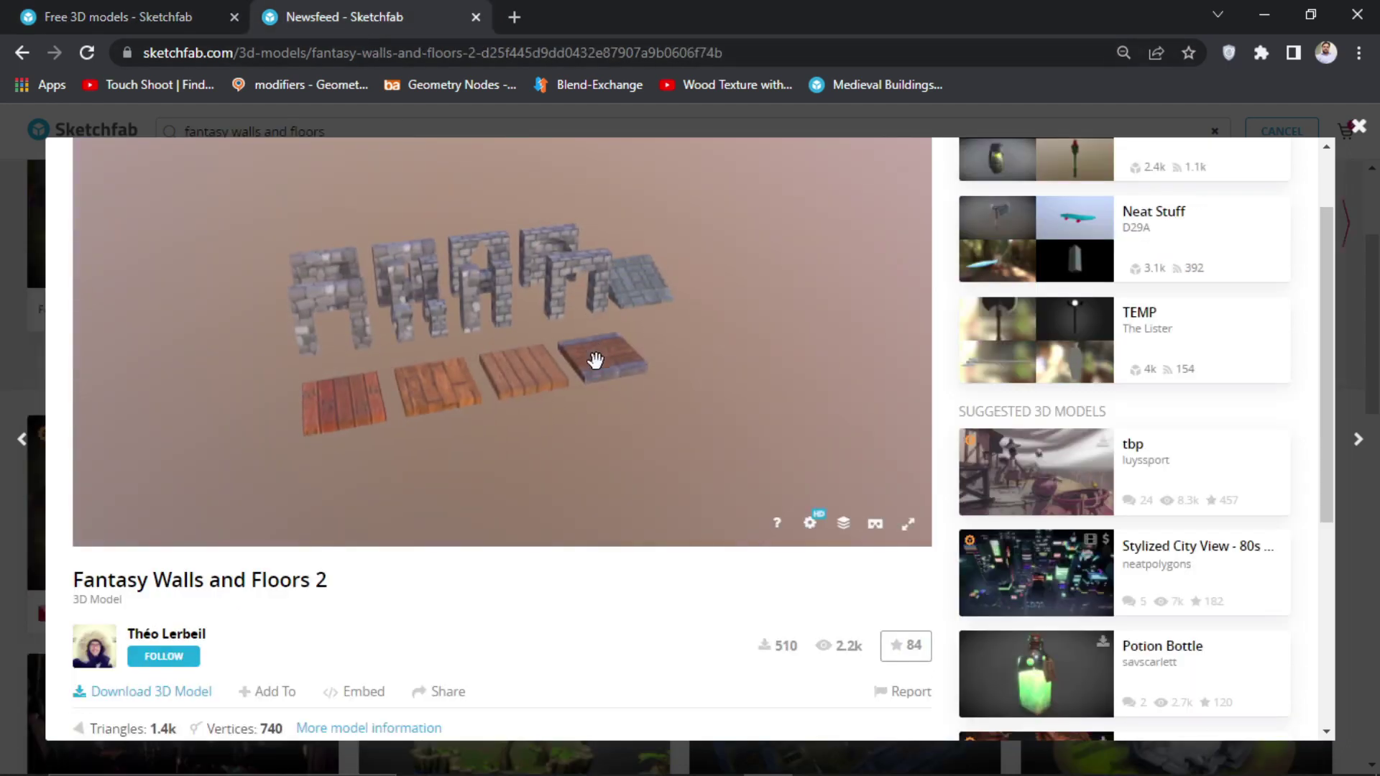
mouse_move(593, 464)
left_mouse_down()
mouse_move(674, 416)
mouse_move(628, 400)
left_mouse_up()
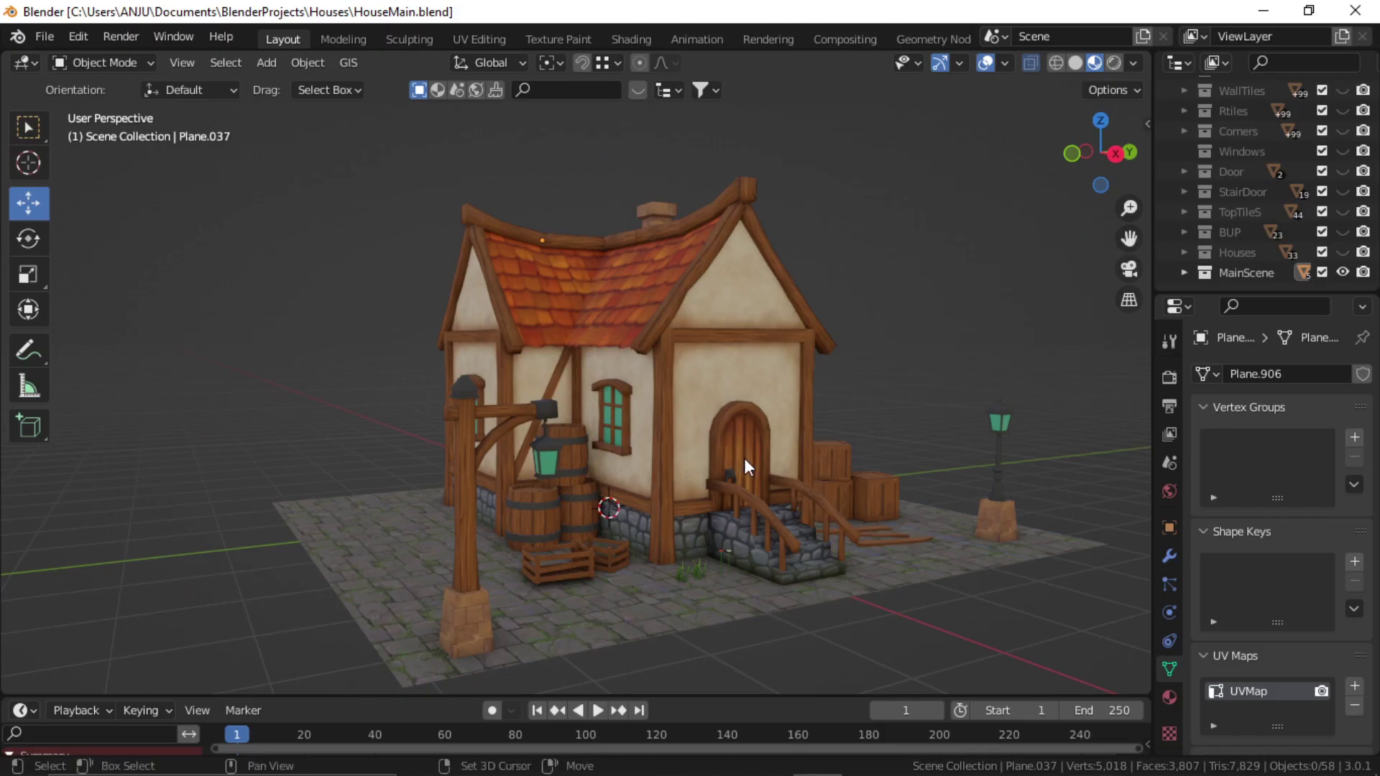
Inspect the house scene in Blender from several angles, including a close look at the tiled roof.
mouse_move(744, 466)
middle_mouse_down()
mouse_move(696, 489)
mouse_move(634, 453)
mouse_move(718, 466)
middle_mouse_up()
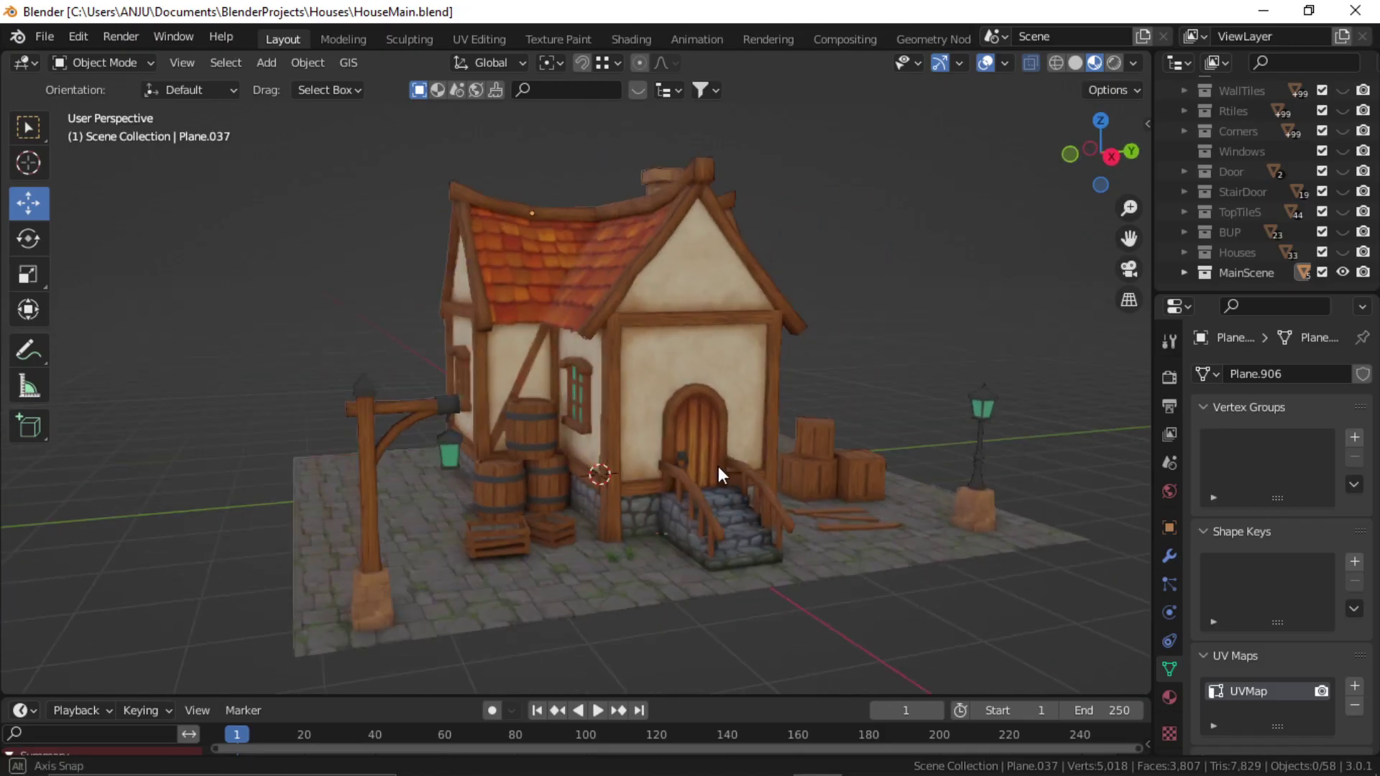
middle_click_drag(565, 419, 650, 483)
middle_click_drag(578, 327, 597, 408, "shift")
scroll(598, 408, "up", 2)
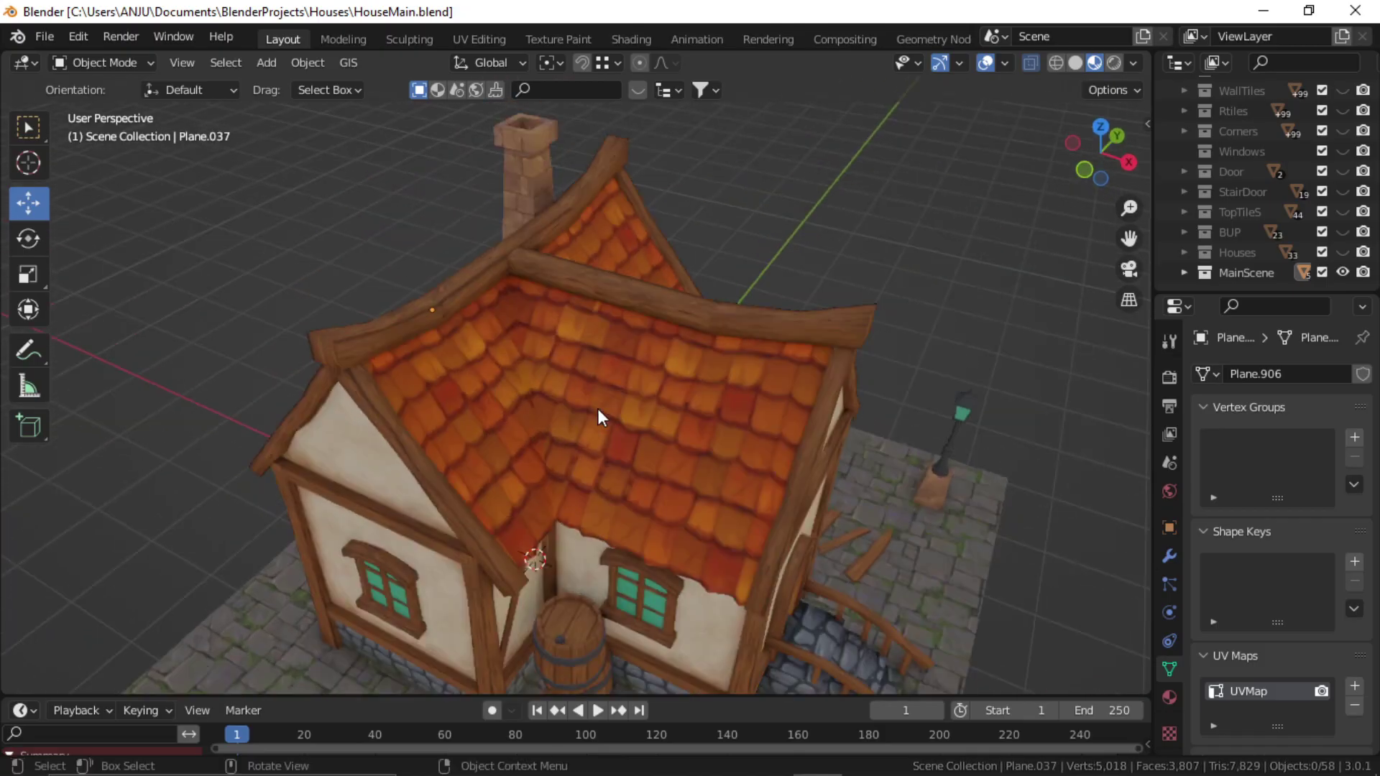
middle_click_drag(623, 467, 666, 468)
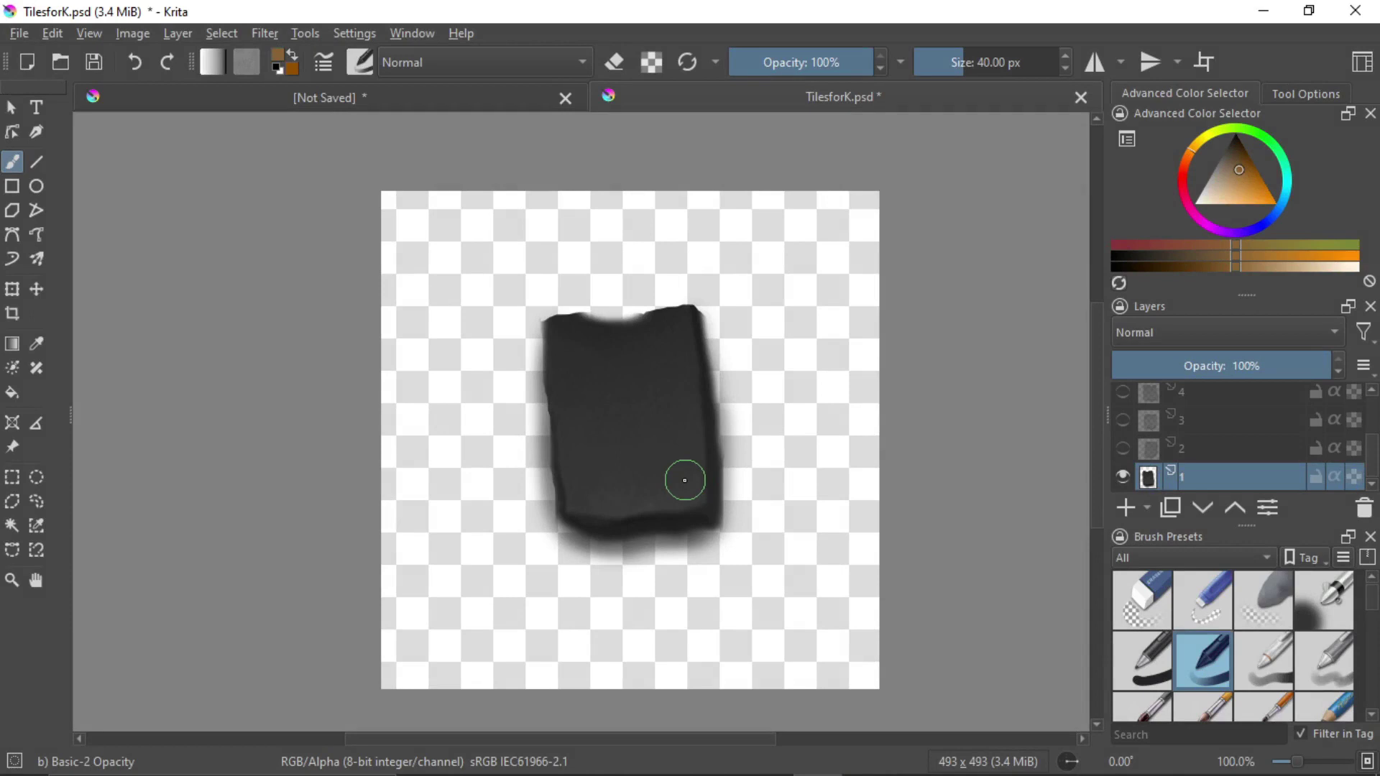
Make tile layers 2 through 7 visible in TilesforK.psd.
left_click(1122, 449)
left_click(1123, 423)
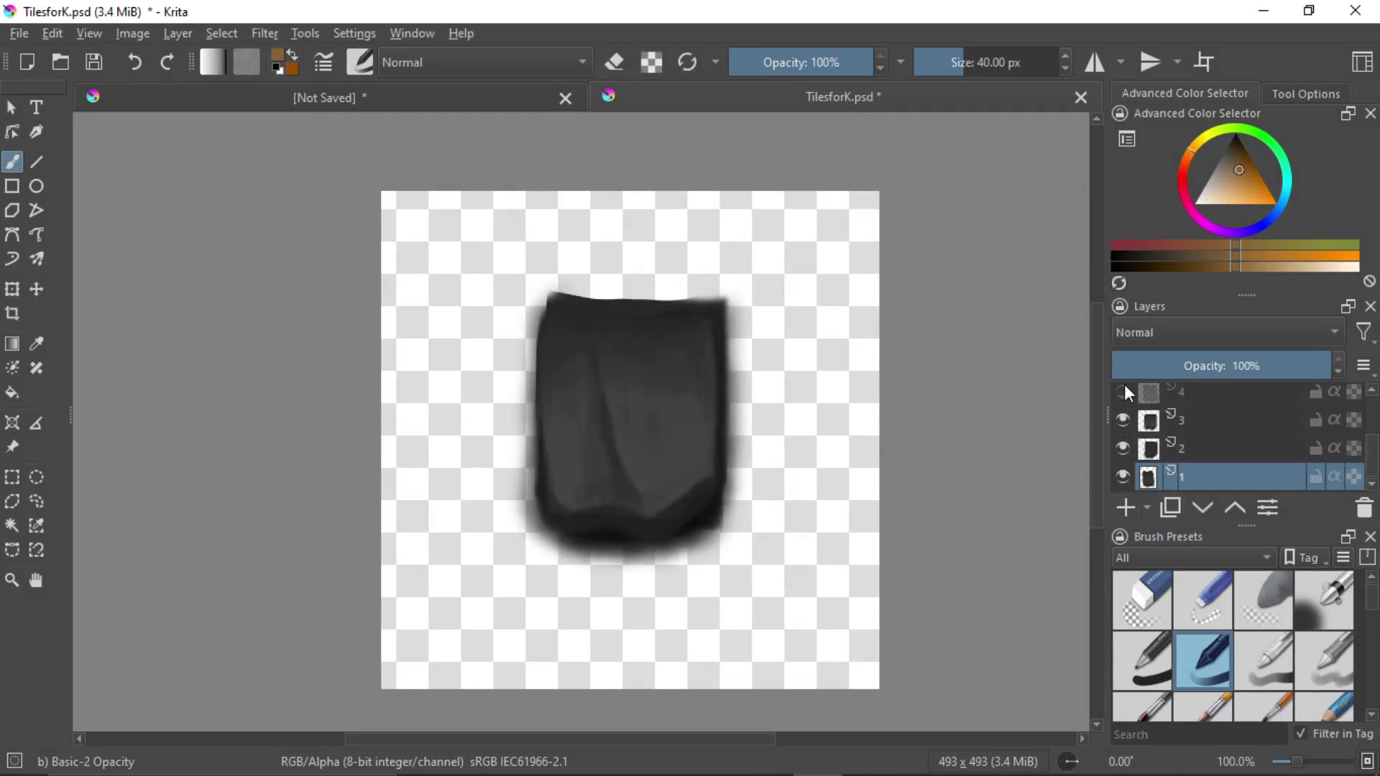
left_click(1123, 389)
scroll(1209, 428, "up", 2)
left_click(1123, 453)
left_click(1123, 425)
left_click(1122, 396)
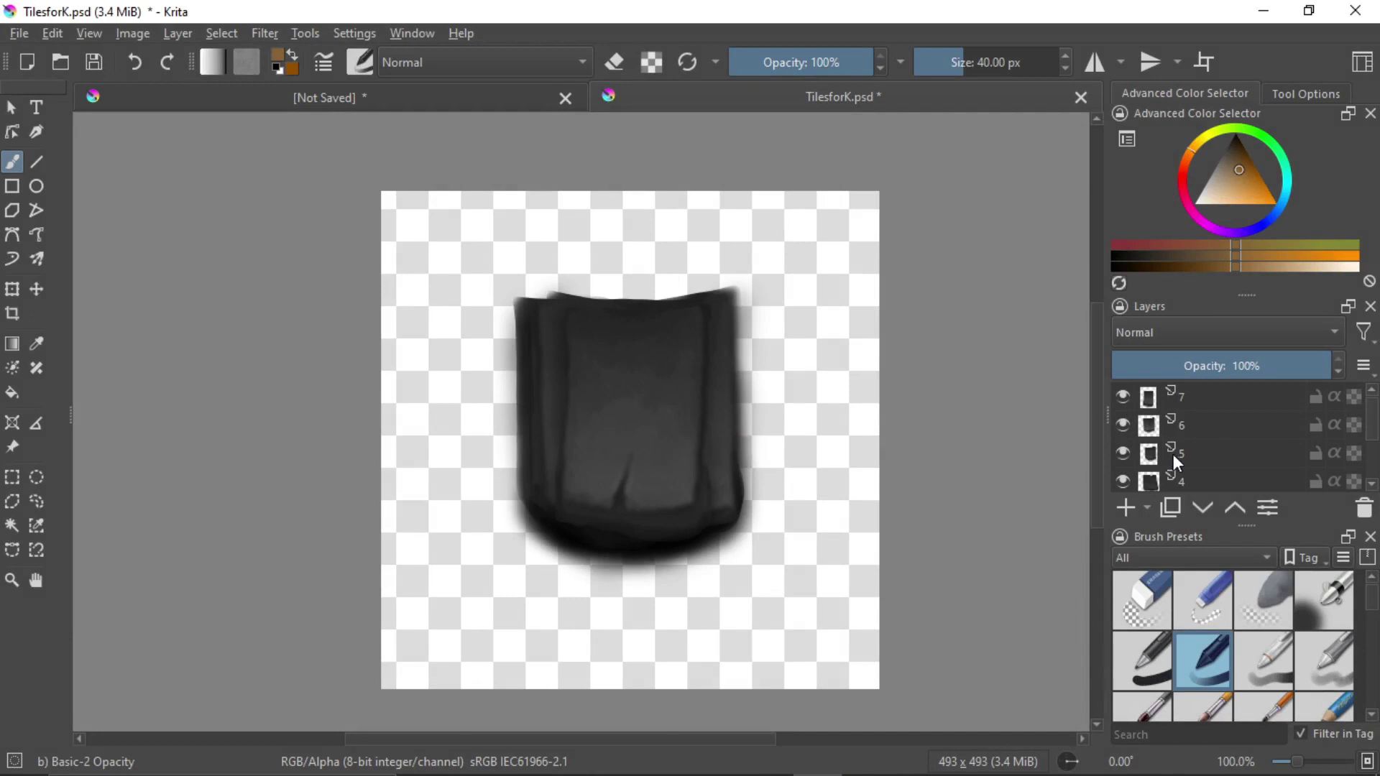
Start saving a copy of the layered tile document TilesforK and choose the file type for it.
left_click(20, 34)
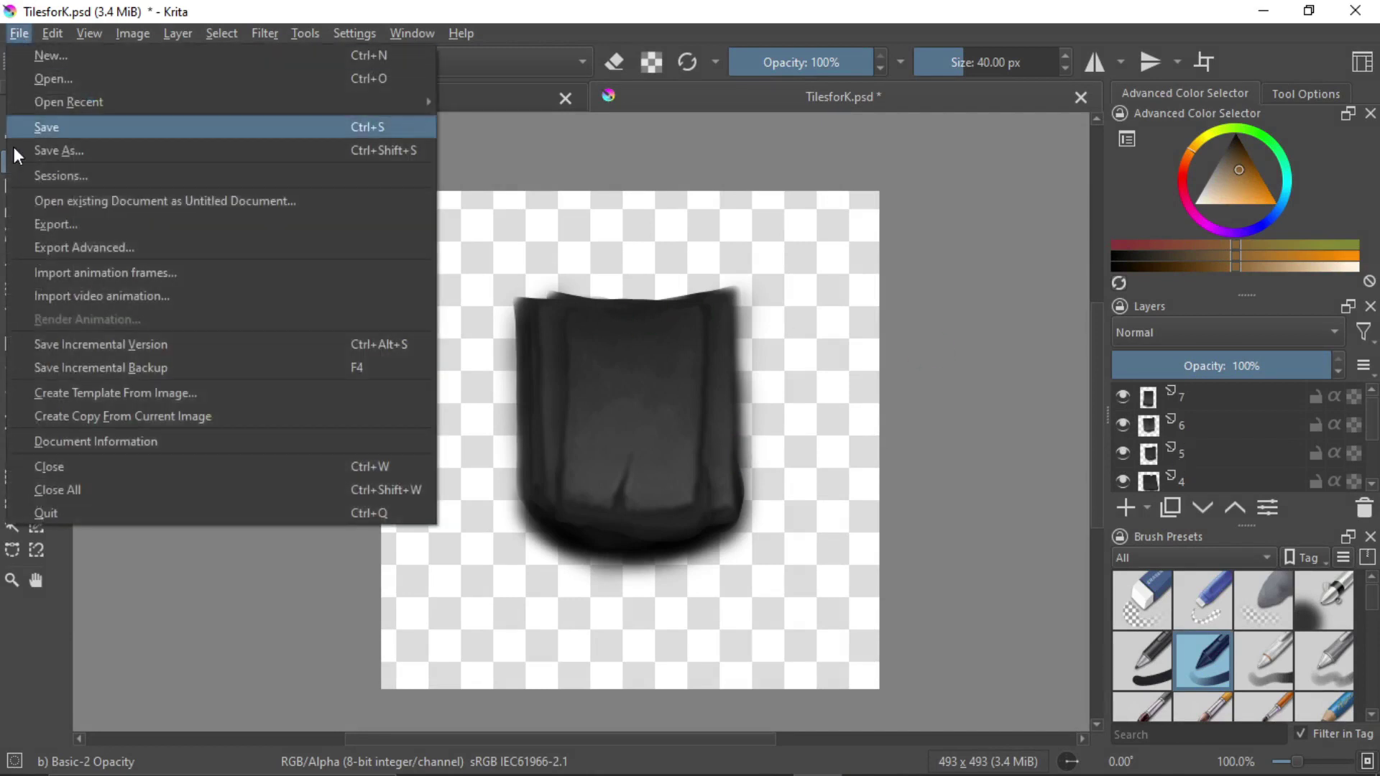
left_click(84, 152)
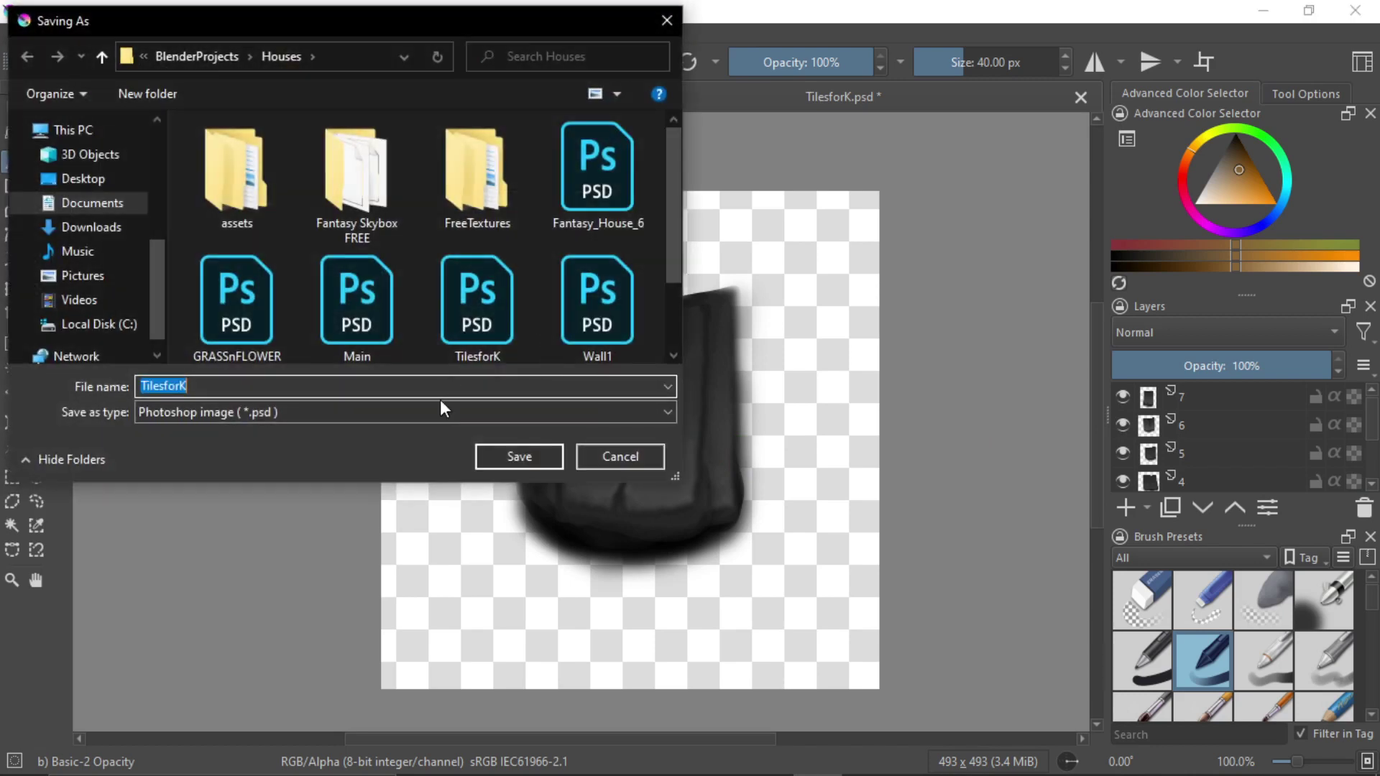
left_click(424, 410)
left_click(292, 115)
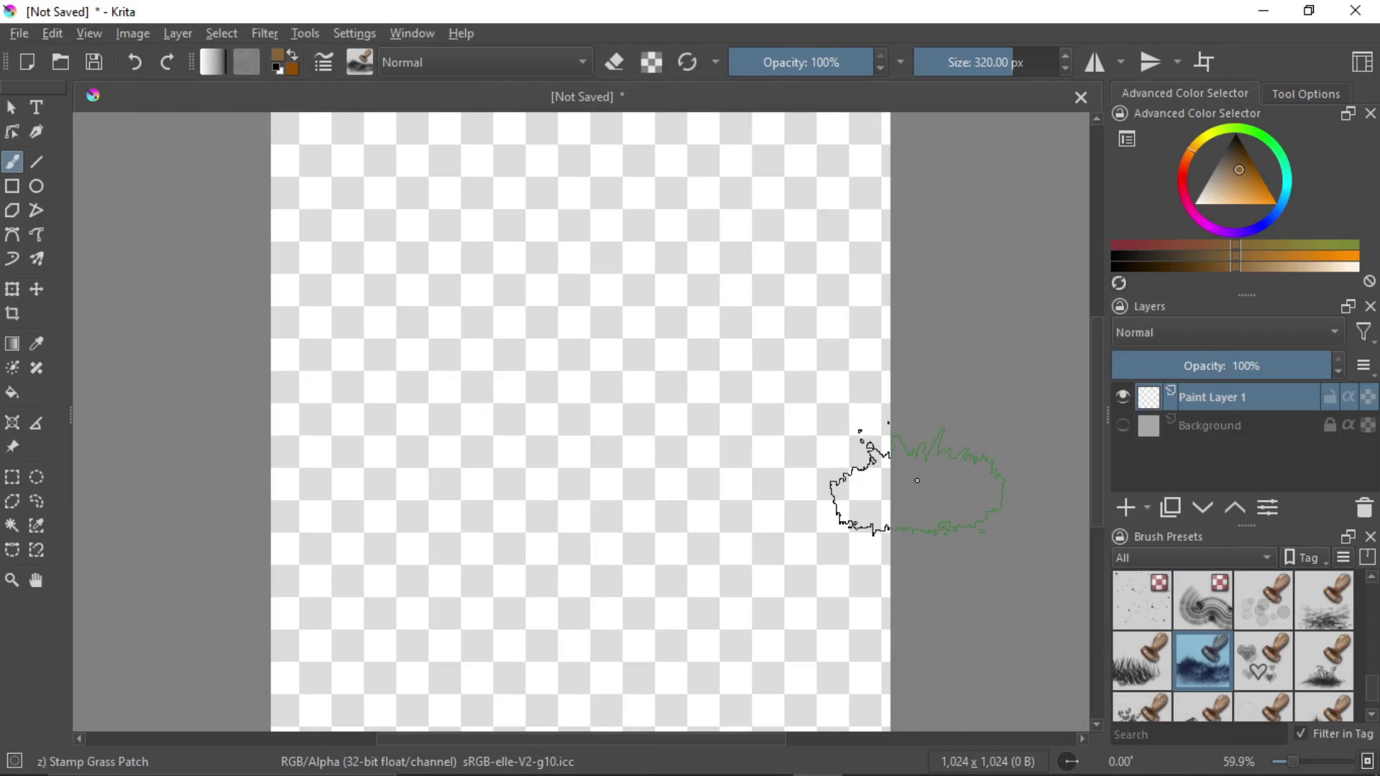
Open the brush editor for the Stamp Grass Patch preset and try to import TILESA.gih as a predefined brush tip.
mouse_move(1214, 675)
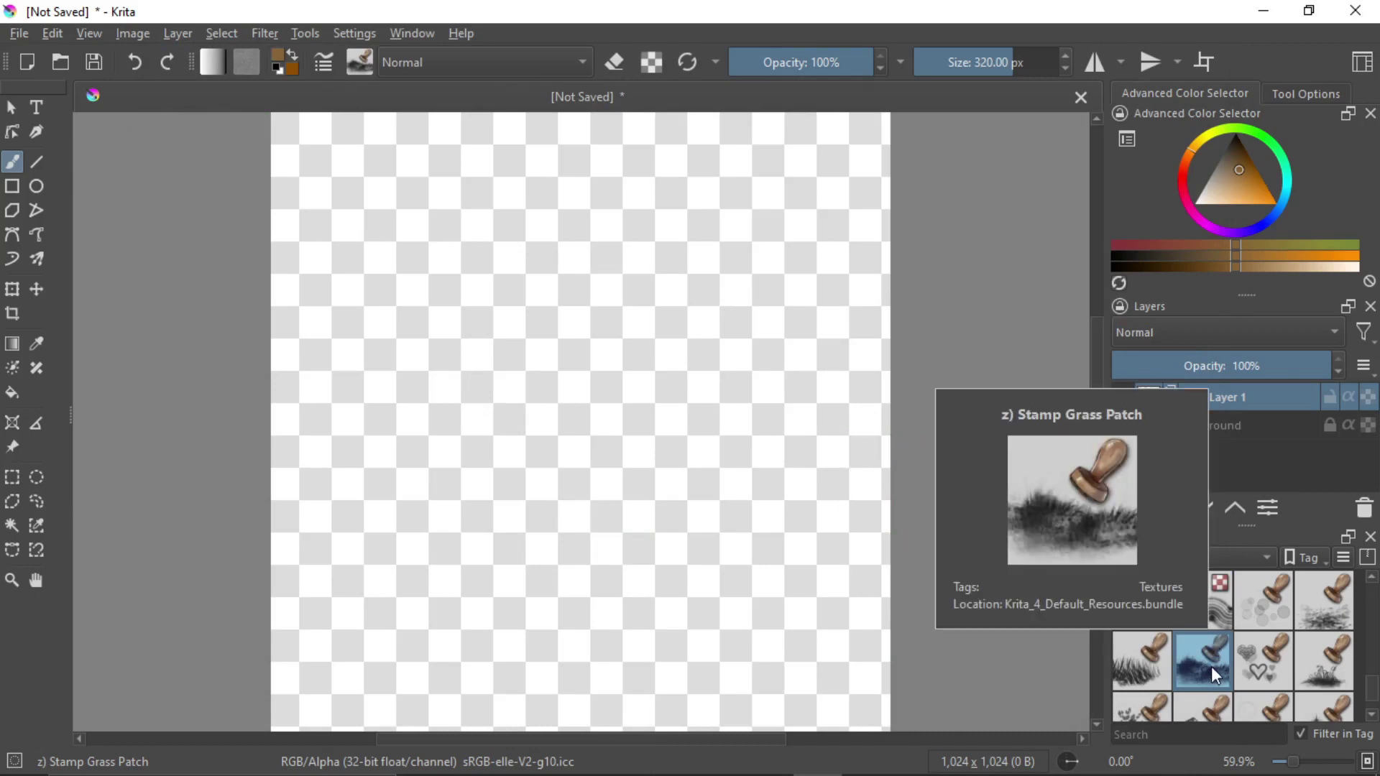
left_click(323, 62)
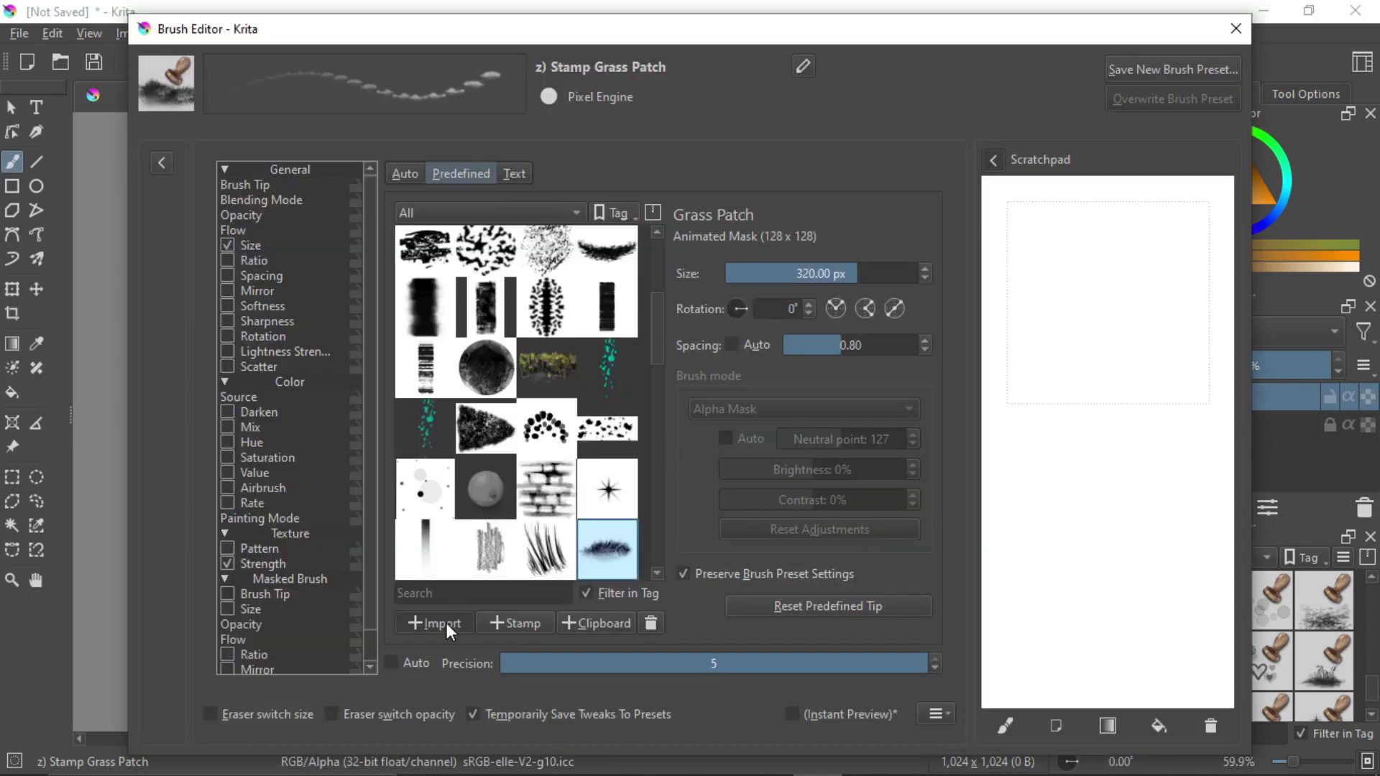
left_click(434, 623)
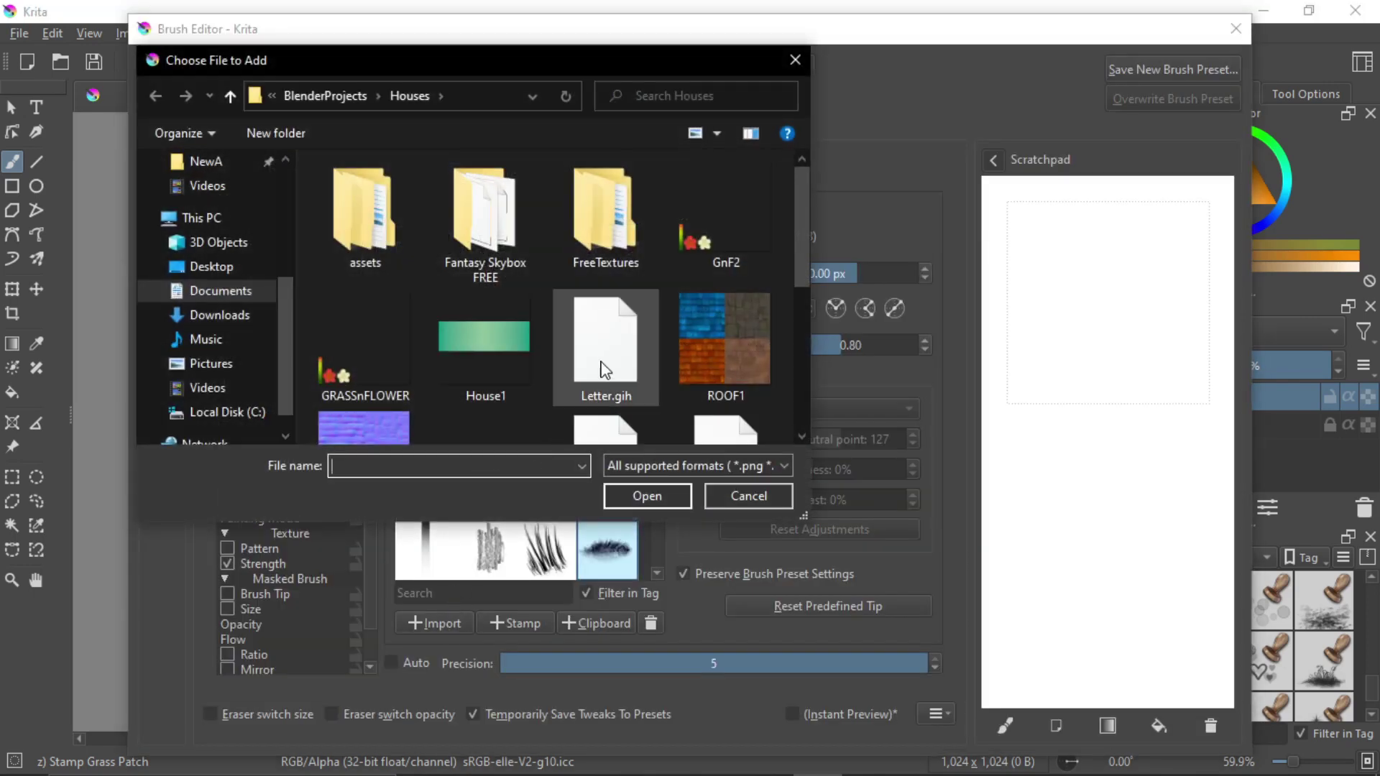
scroll(629, 381, "down", 1)
left_click(627, 381)
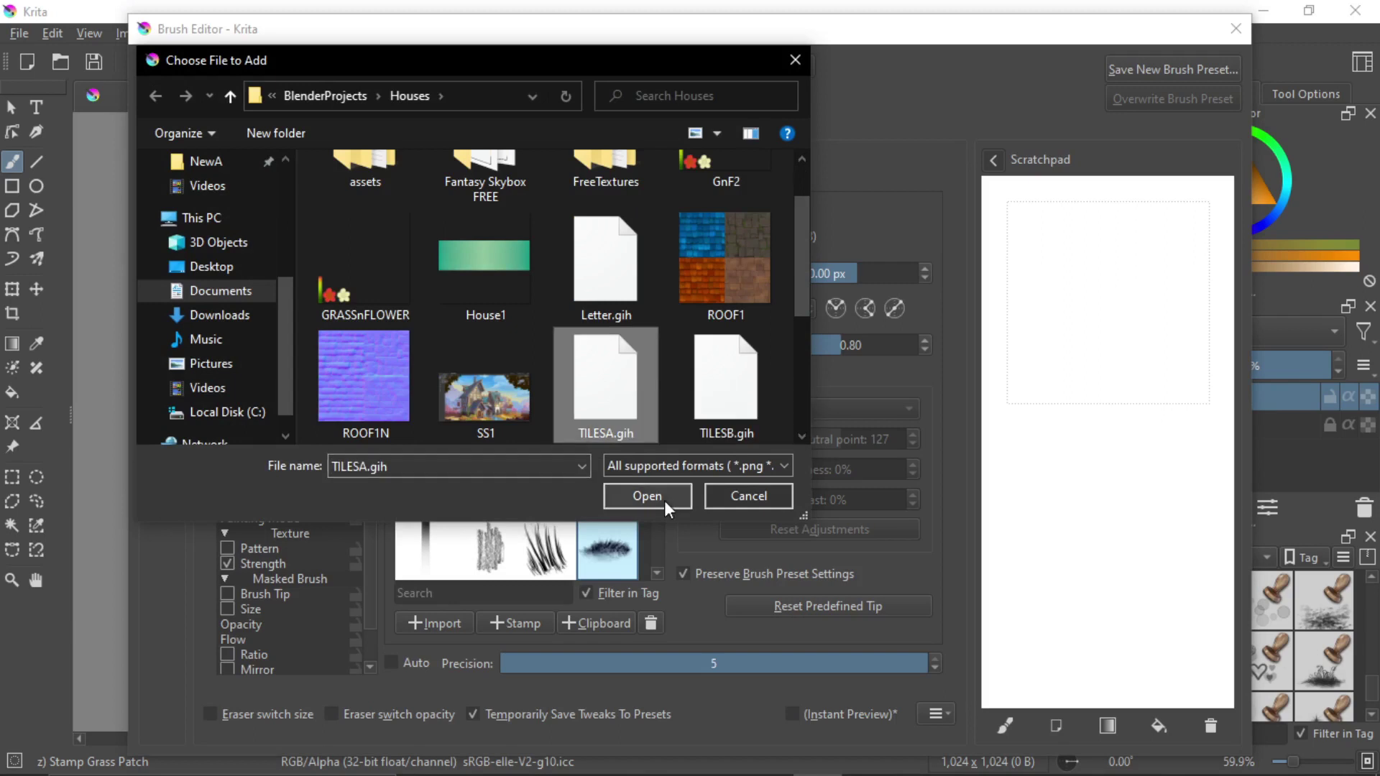
left_click(641, 497)
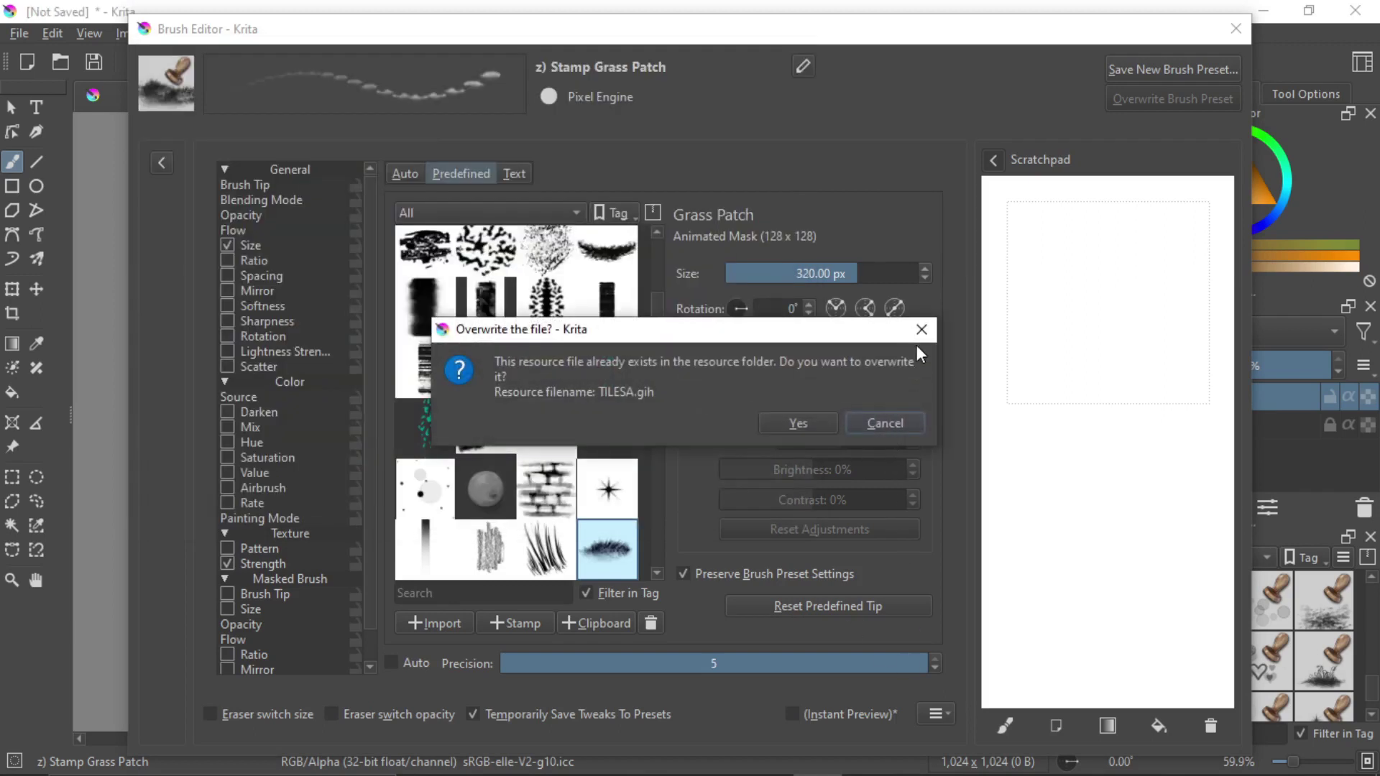
left_click(920, 330)
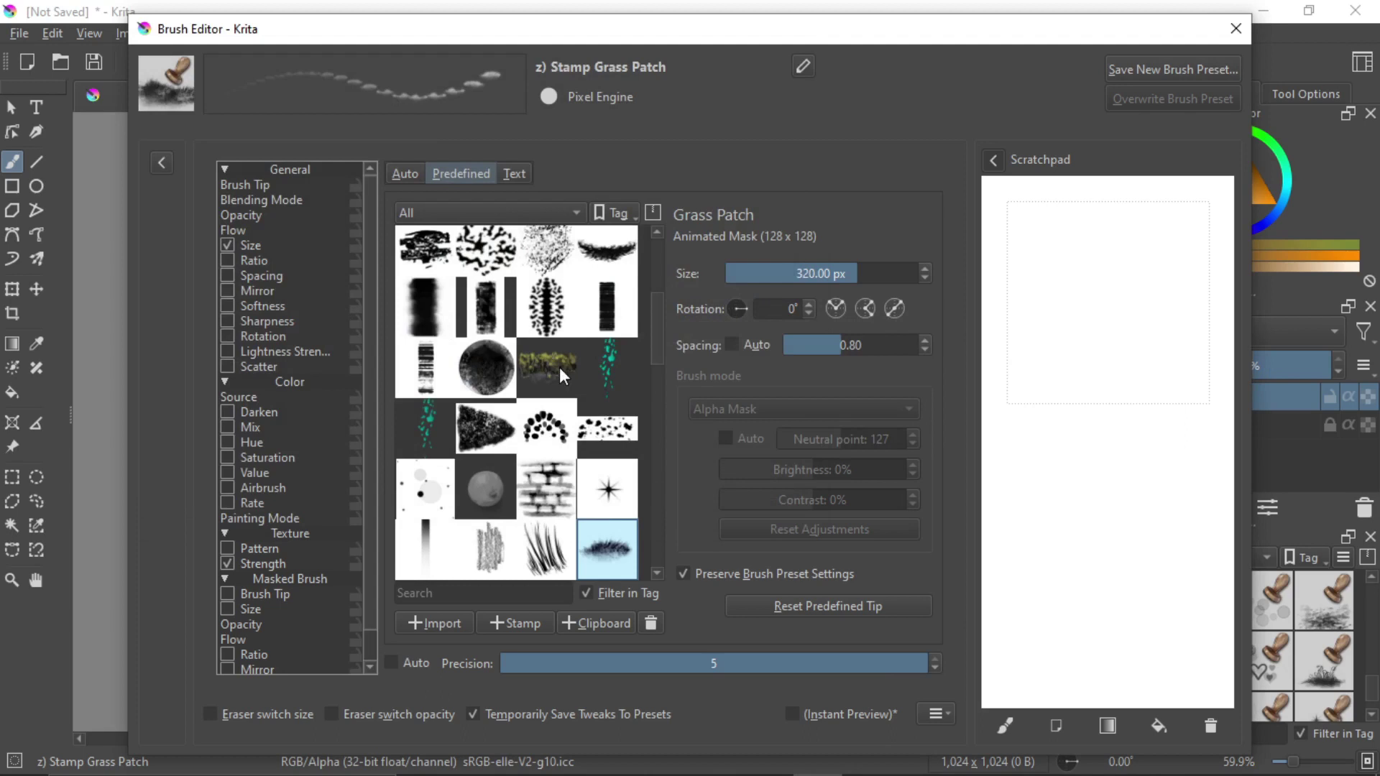
Choose TILESPS as the predefined brush tip, test it by painting tiles on the scratchpad, and clear the scratchpad.
scroll(567, 373, "down", 5)
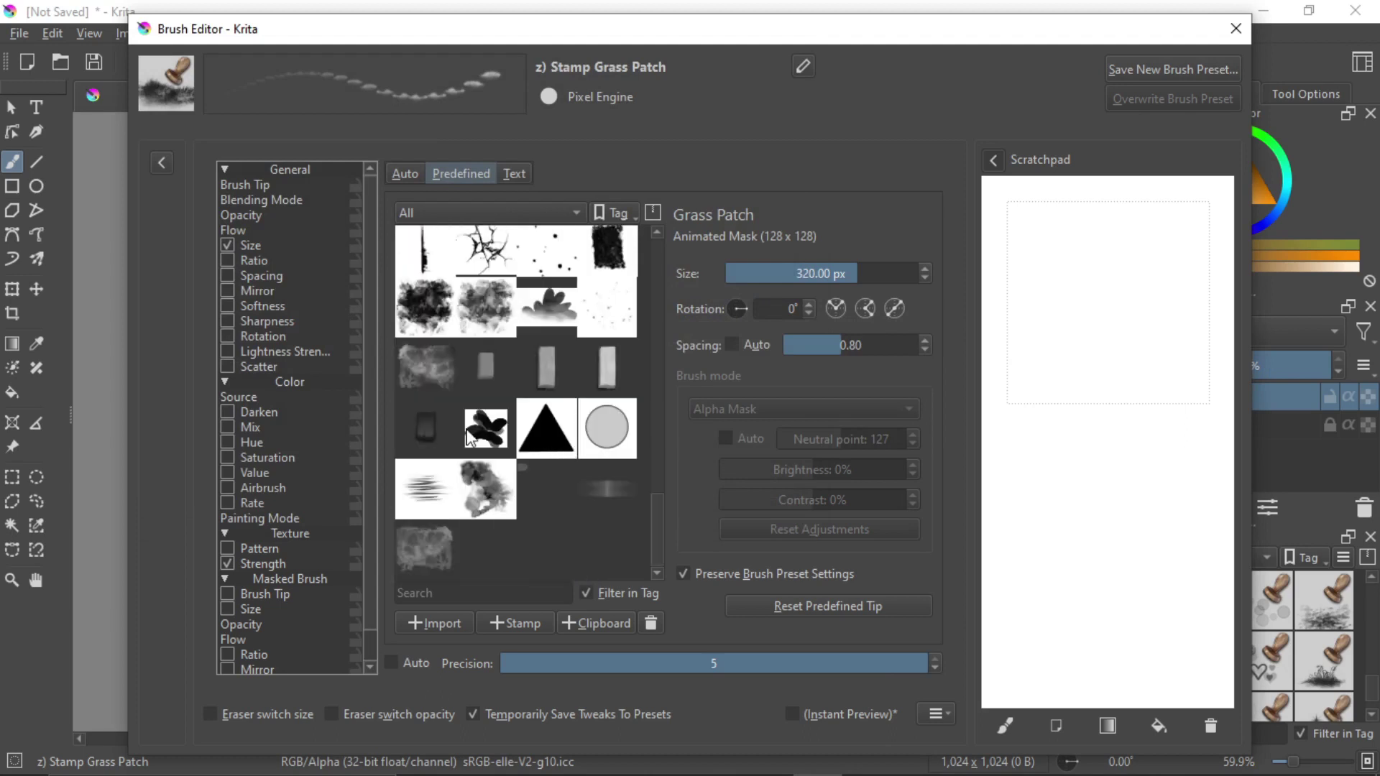
left_click(444, 436)
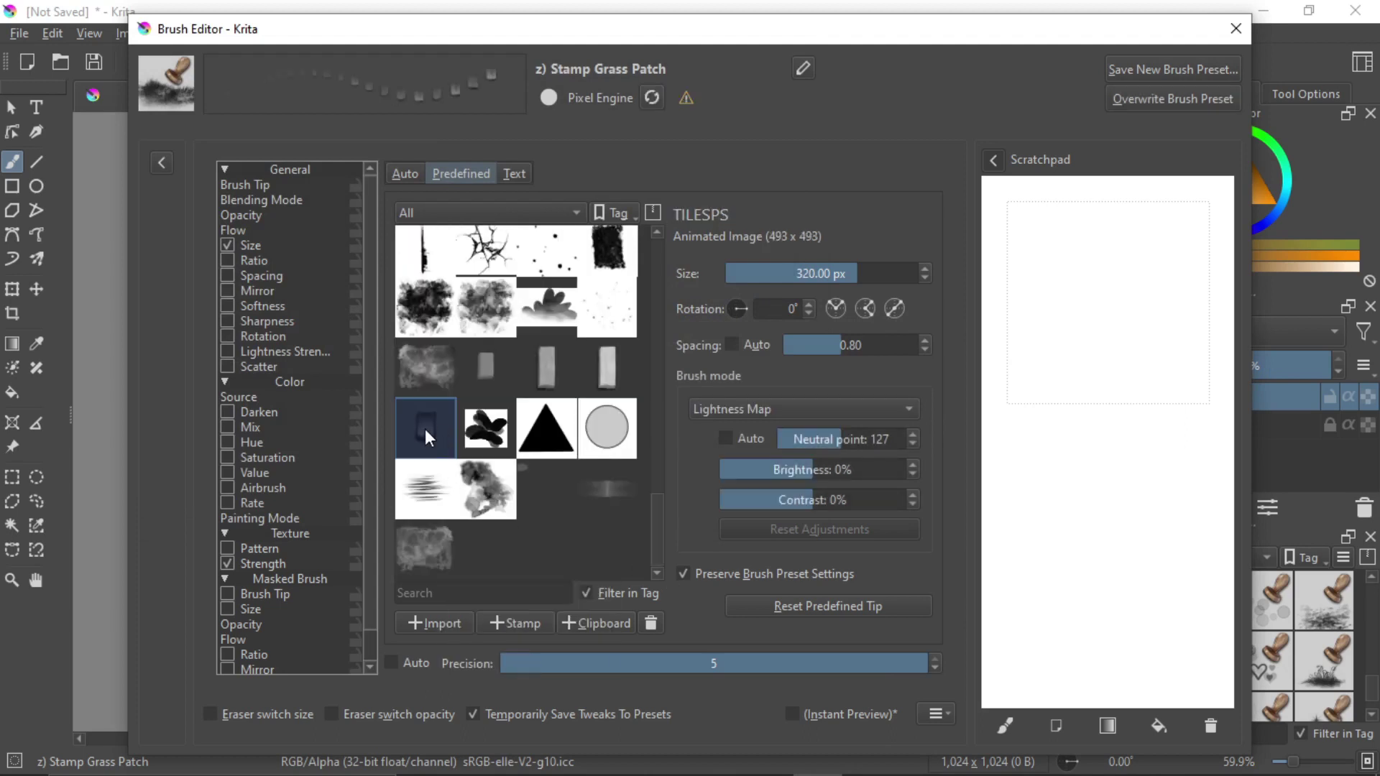
mouse_move(1031, 269)
left_mouse_down()
mouse_move(1062, 284)
mouse_move(1047, 352)
mouse_move(1063, 474)
mouse_move(1210, 575)
mouse_move(1002, 609)
mouse_move(1067, 367)
left_mouse_up()
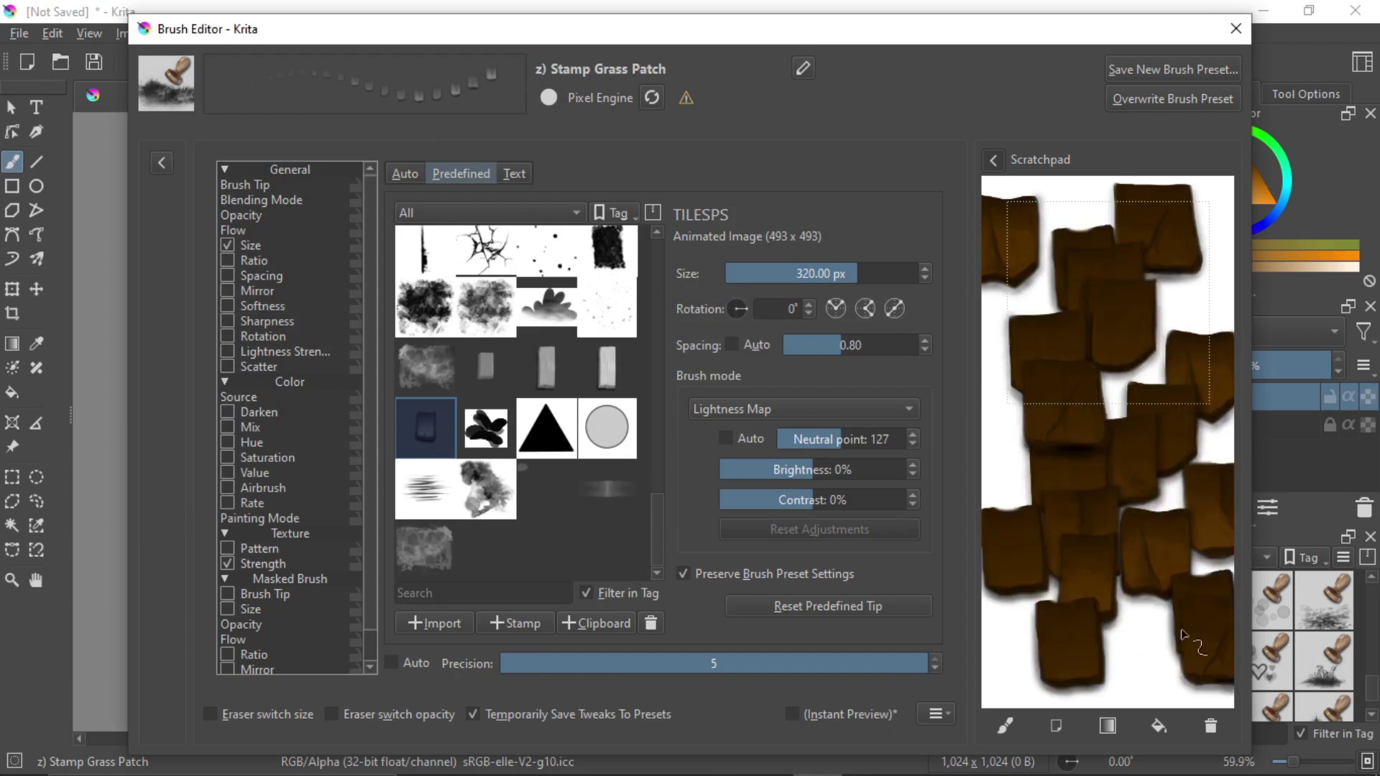
left_click(1211, 727)
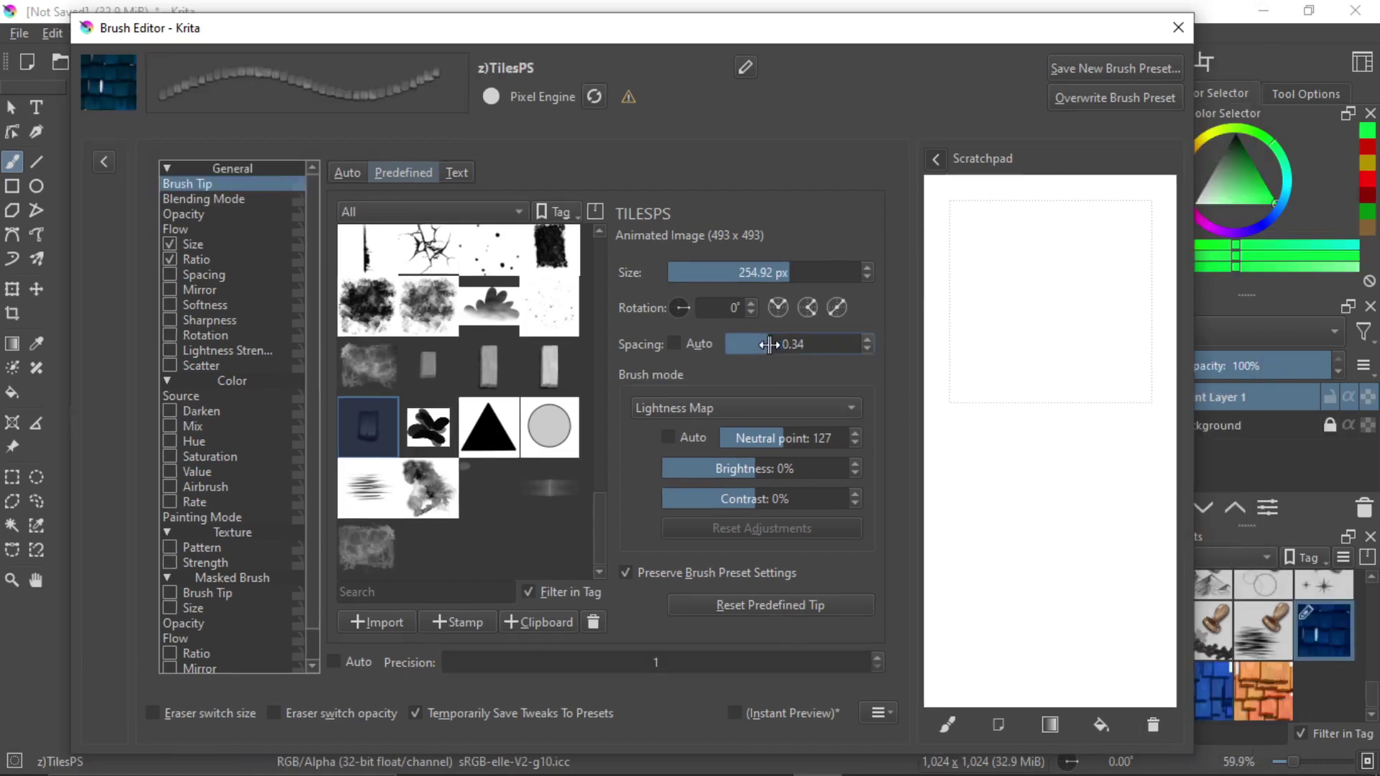
Set the TilesPS brush's spacing to 0.36 and enable Saturation and Value, driving Value by Fuzzy Dab instead of Pressure.
scroll(768, 345, "up", 2)
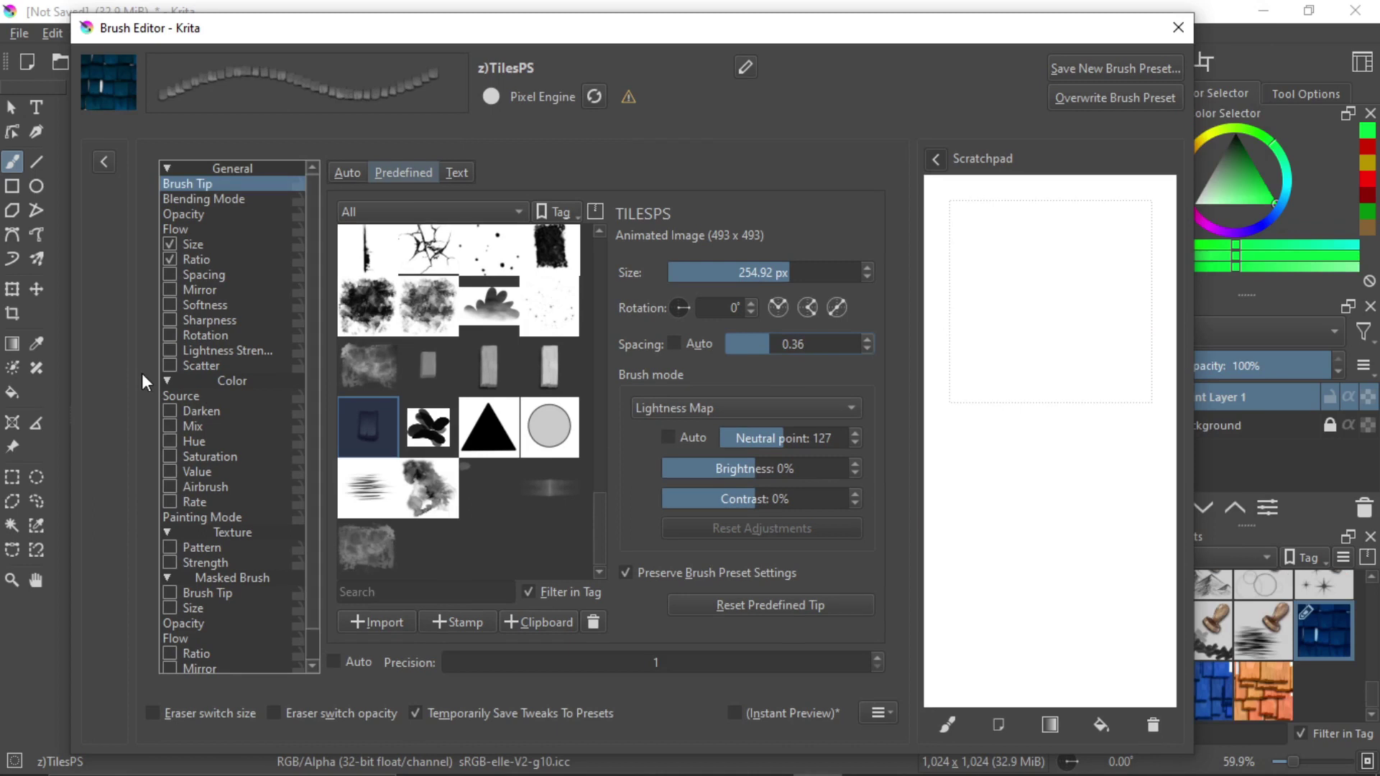
left_click(169, 457)
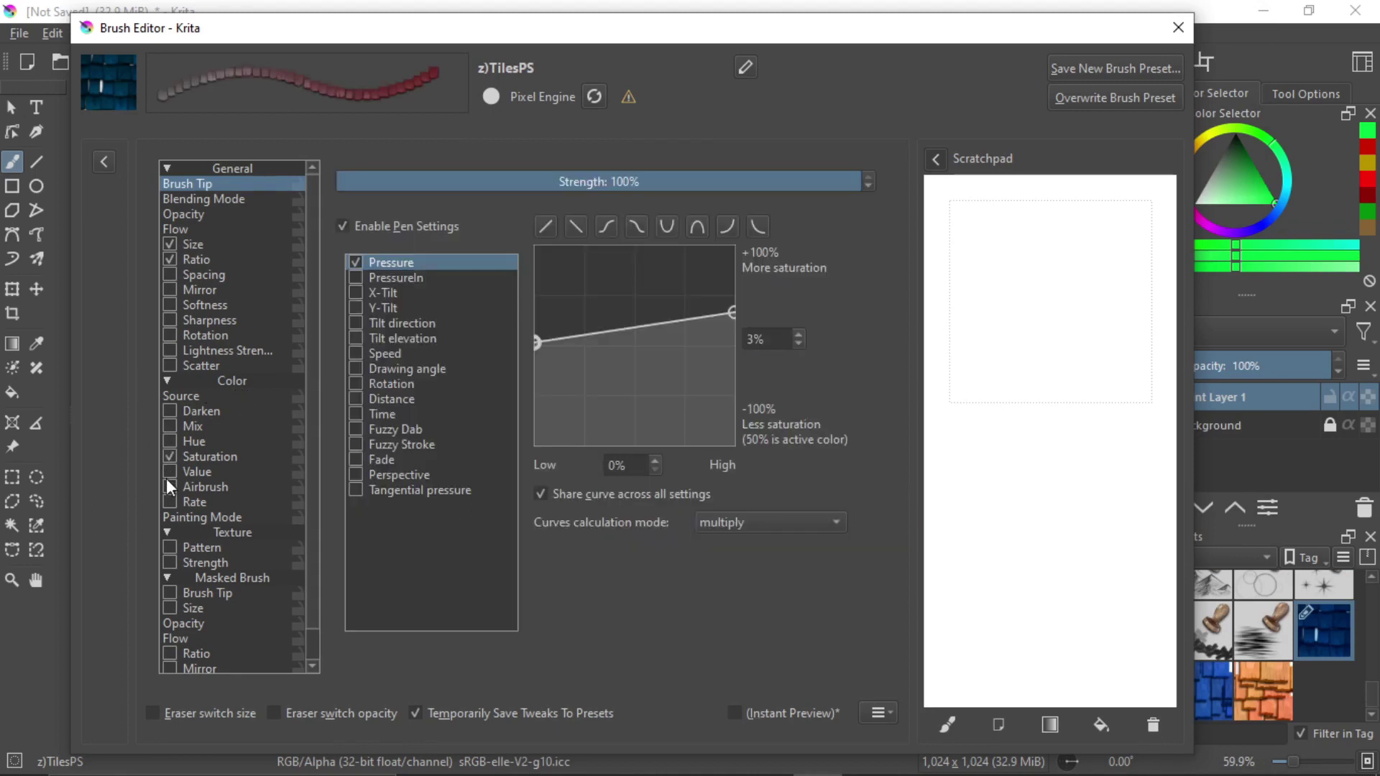
left_click(170, 472)
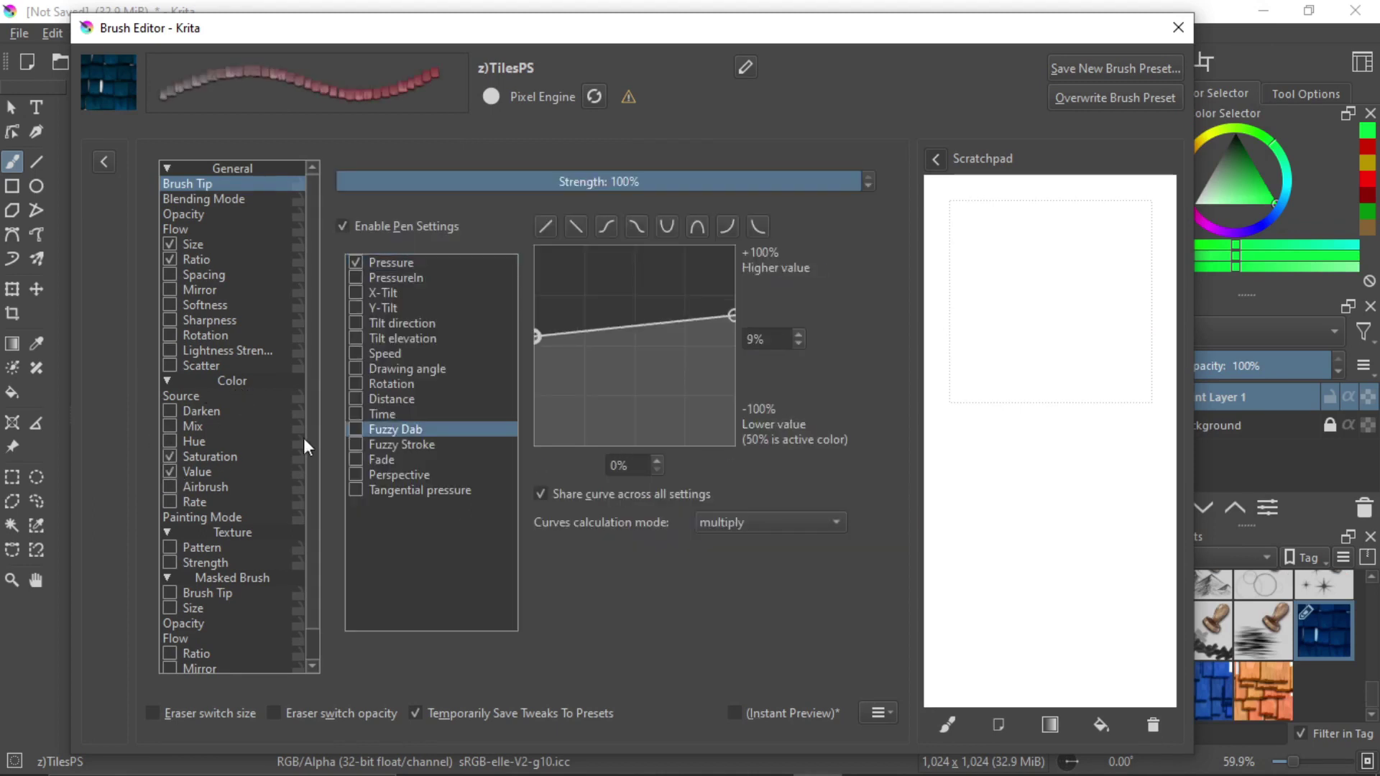
left_click(358, 429)
left_click(355, 263)
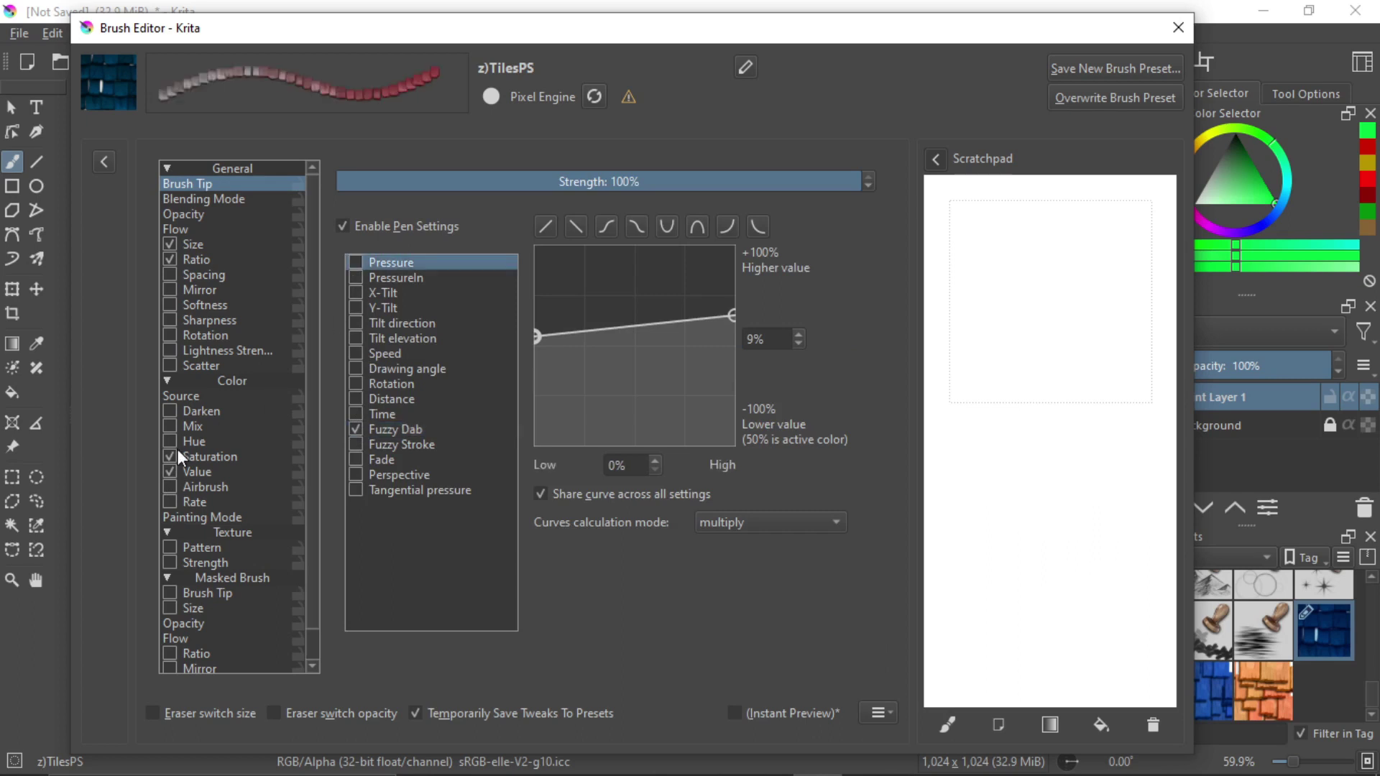
Lower both ends of the brush's Value curve, with the low end at -11%, and try the brush on the scratchpad.
left_click(210, 456)
left_click(216, 471)
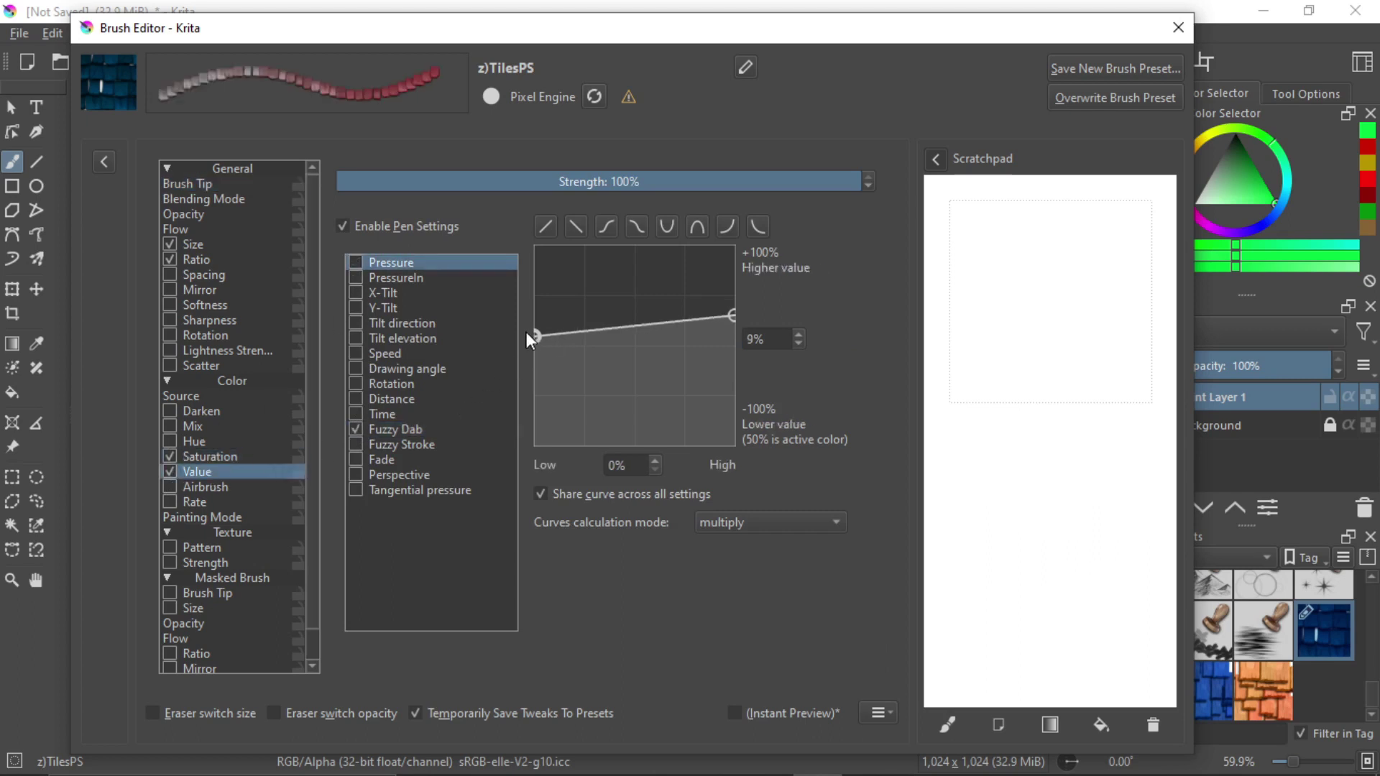
left_click_drag(533, 333, 535, 355)
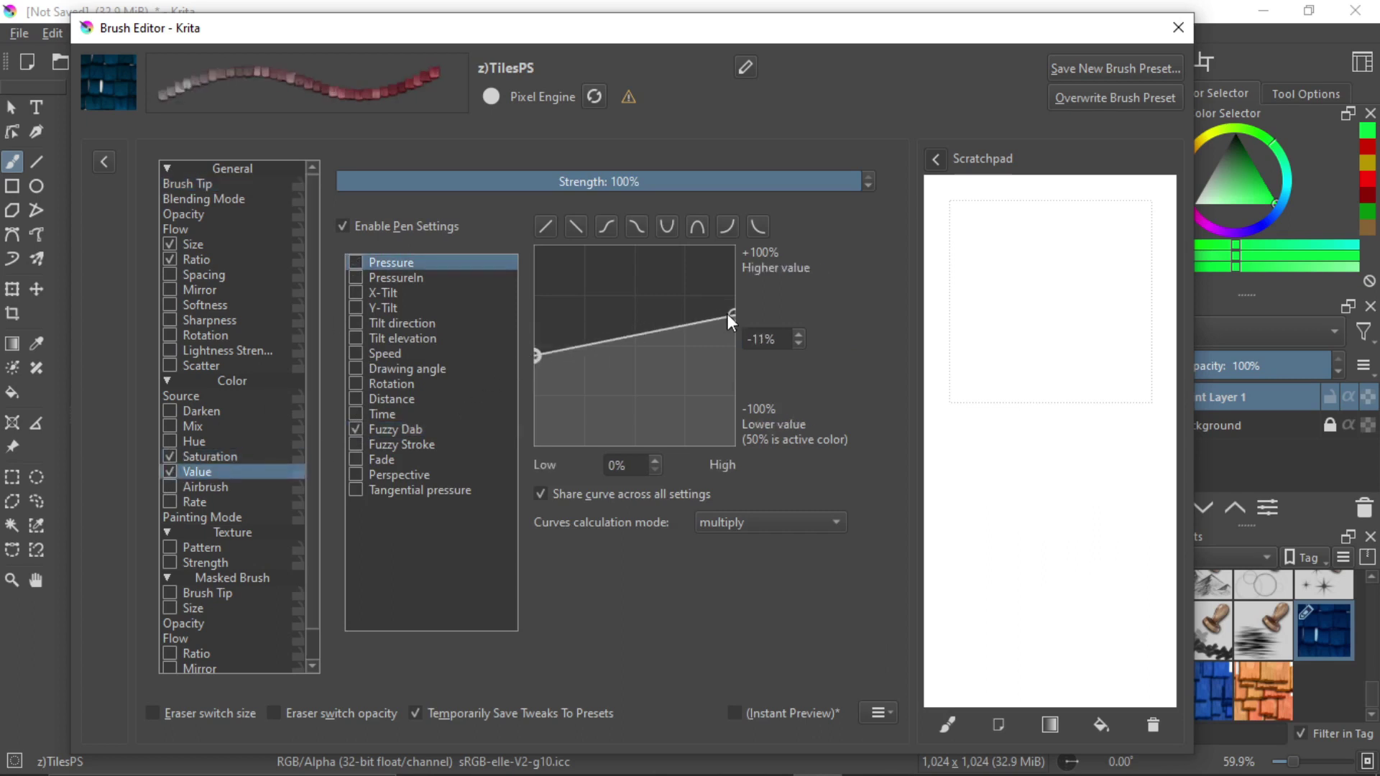
left_click_drag(733, 314, 732, 319)
mouse_move(1019, 228)
left_mouse_down()
mouse_move(992, 297)
mouse_move(994, 399)
mouse_move(1055, 535)
mouse_move(1009, 546)
left_mouse_up()
left_click(1177, 27)
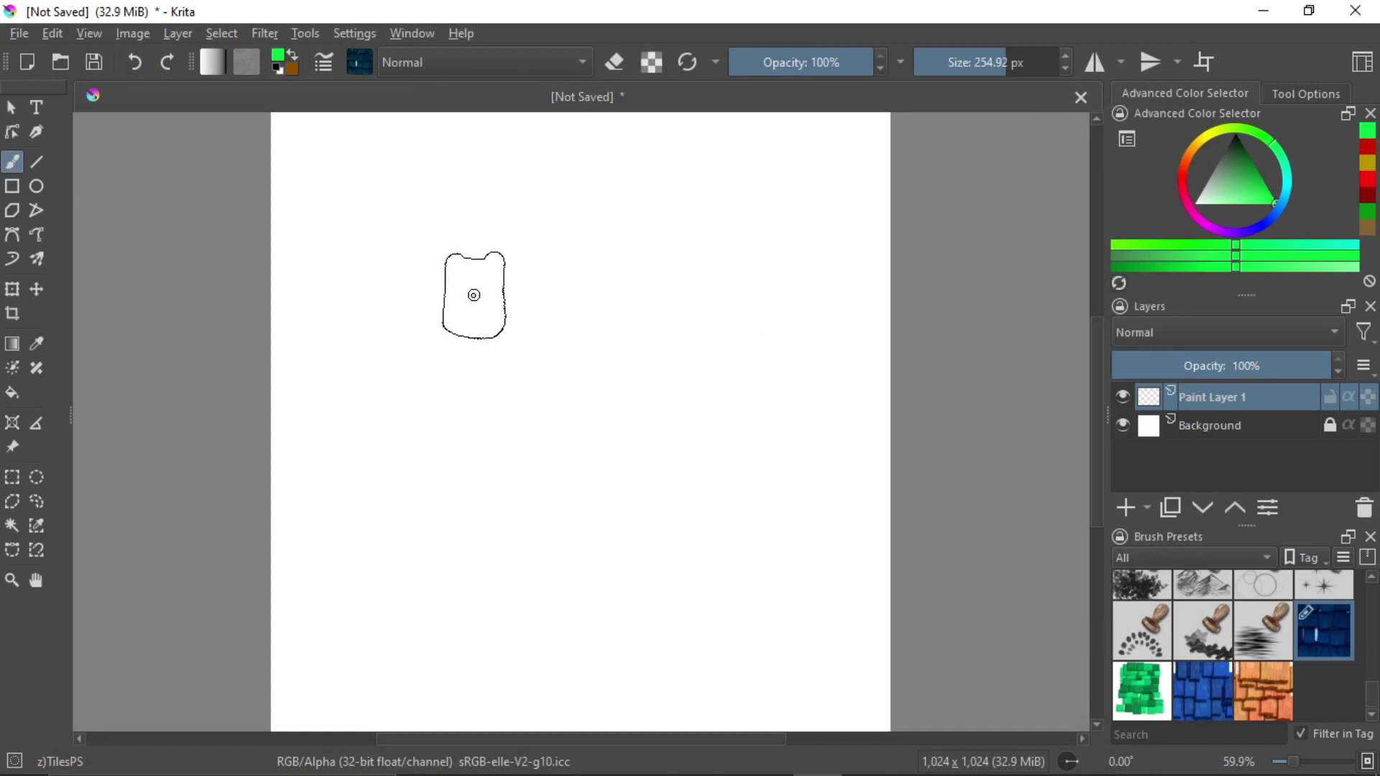
Paint test rows of red tiles and overlapping green tiles on Paint Layer 1, and clear the layer.
left_click(1186, 184)
mouse_move(446, 247)
left_mouse_down()
mouse_move(800, 262)
mouse_move(670, 359)
mouse_move(305, 419)
mouse_move(807, 579)
mouse_move(479, 578)
left_mouse_up()
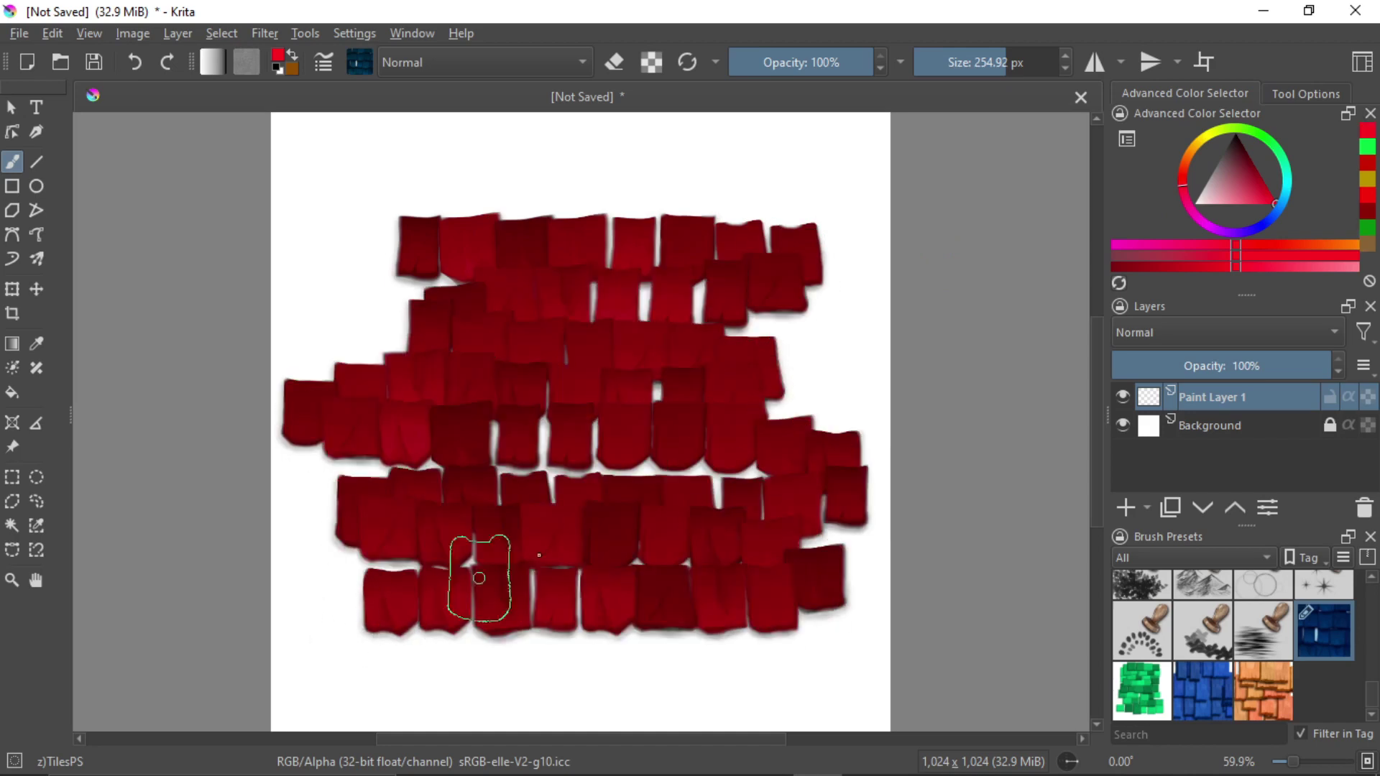
left_click(1268, 146)
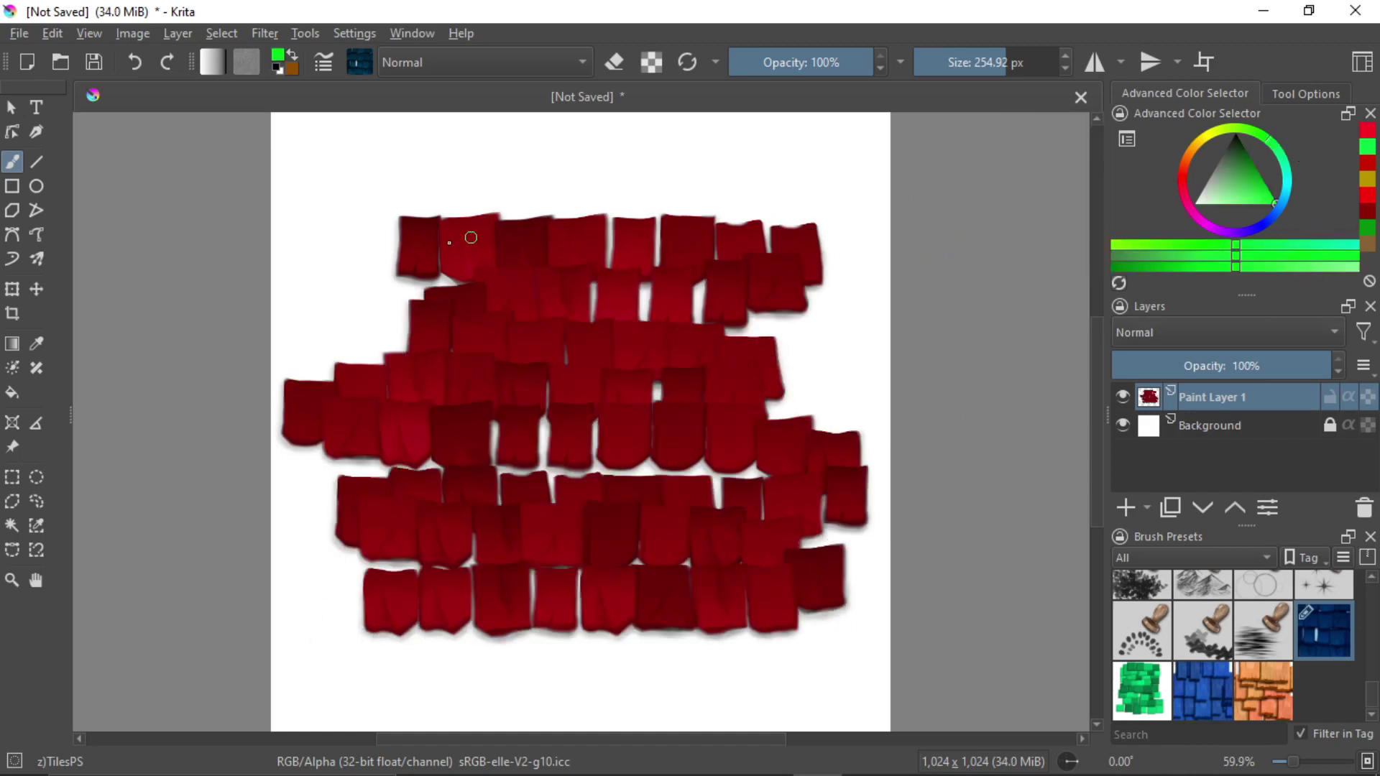
mouse_move(471, 237)
left_mouse_down()
mouse_move(712, 237)
mouse_move(400, 381)
mouse_move(440, 416)
mouse_move(759, 510)
left_mouse_up()
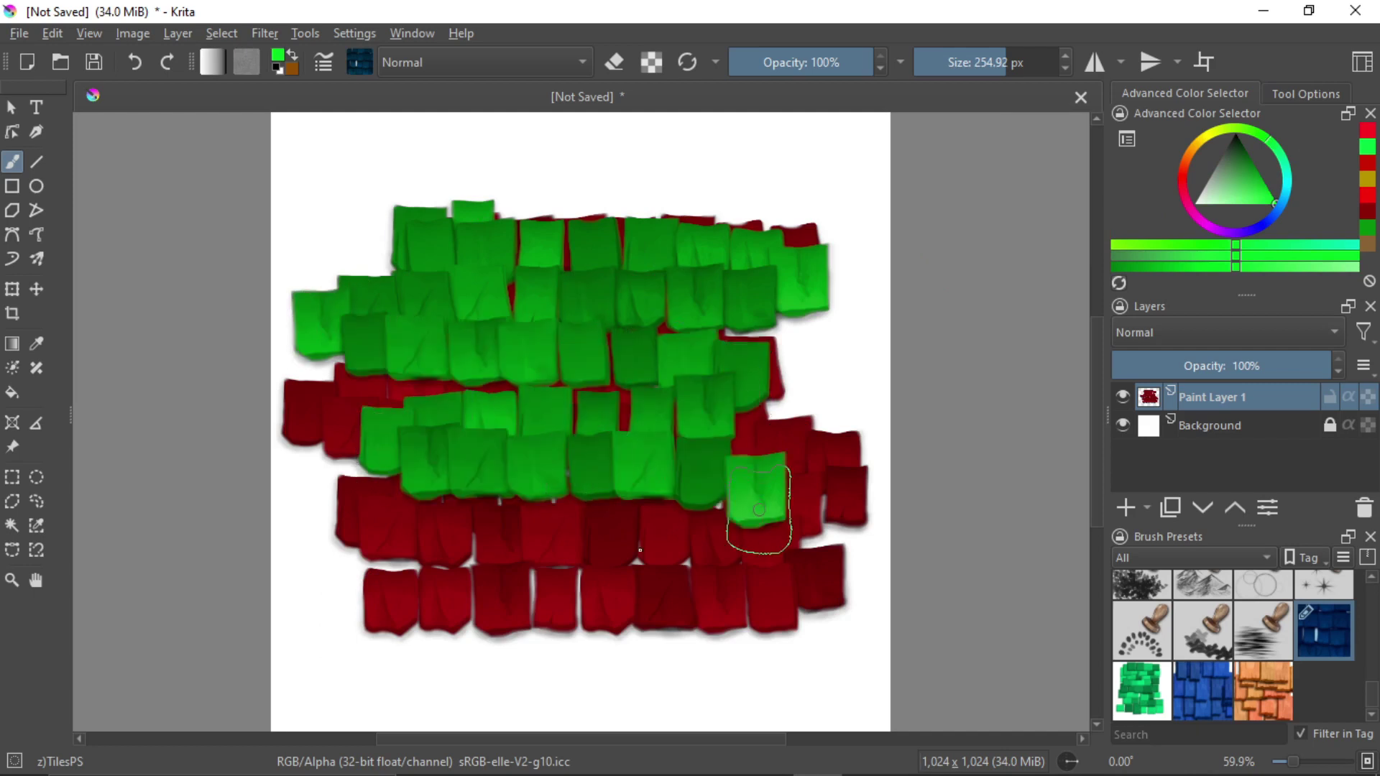
key("Delete")
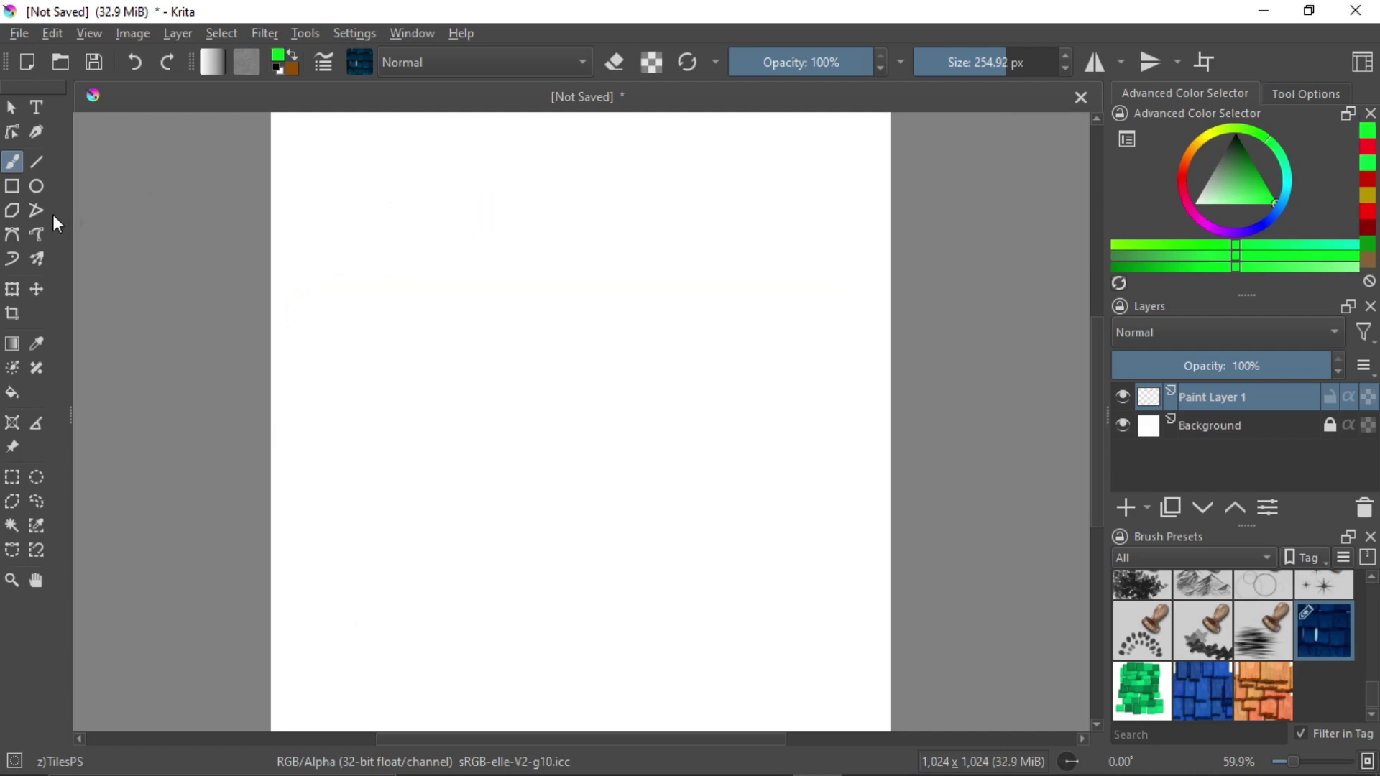
Paint overlapping horizontal rows of green roof tiles across Paint Layer 1 with the Line tool, working upward from the lower part of the canvas.
left_click(38, 167)
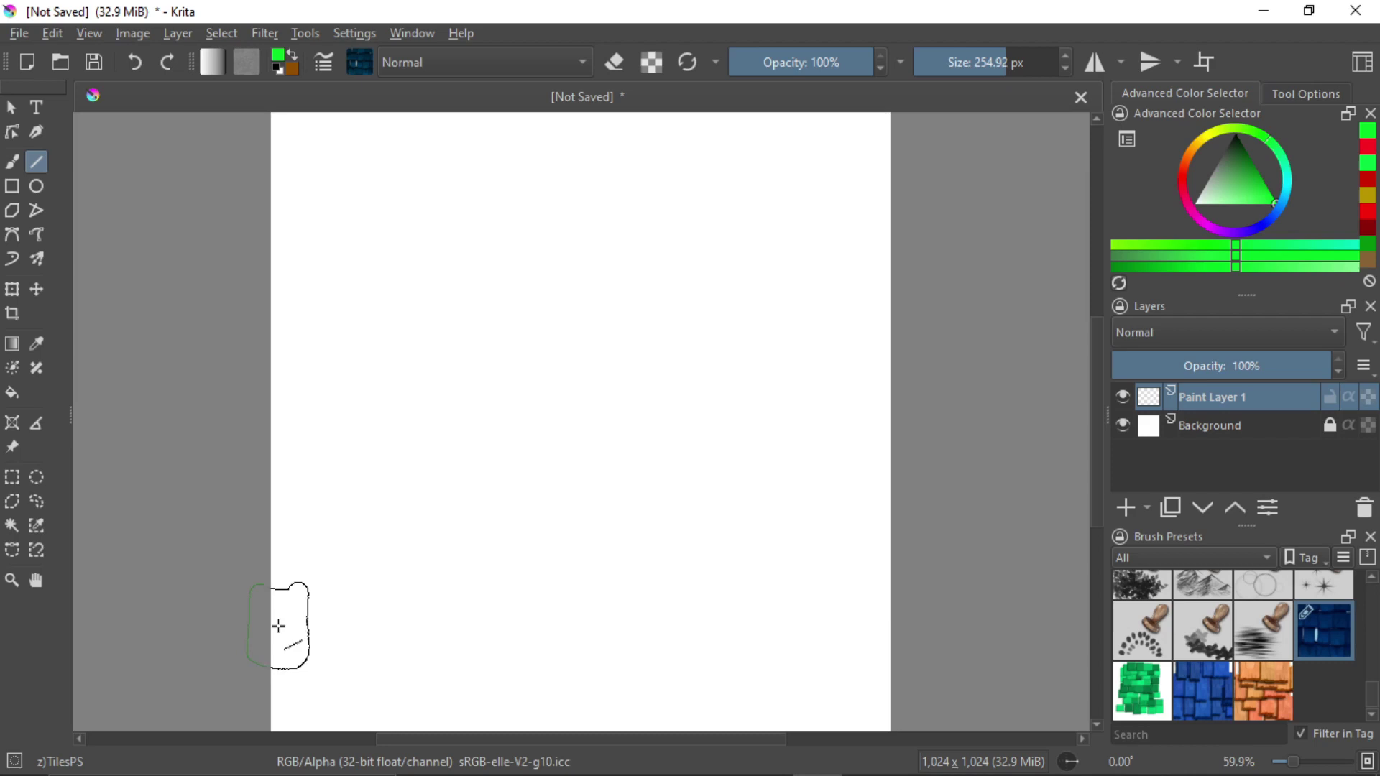
left_click_drag(277, 632, 891, 632)
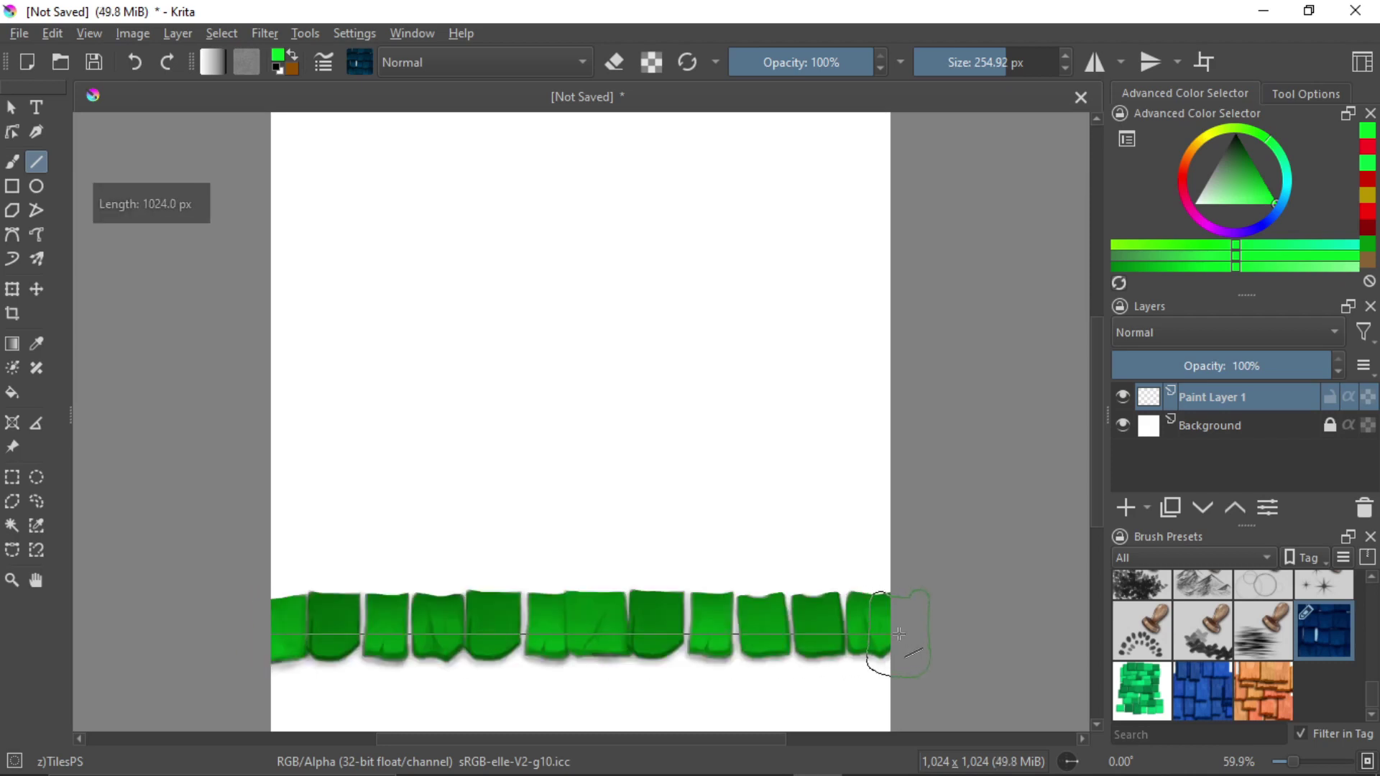
left_click_drag(272, 583, 982, 581)
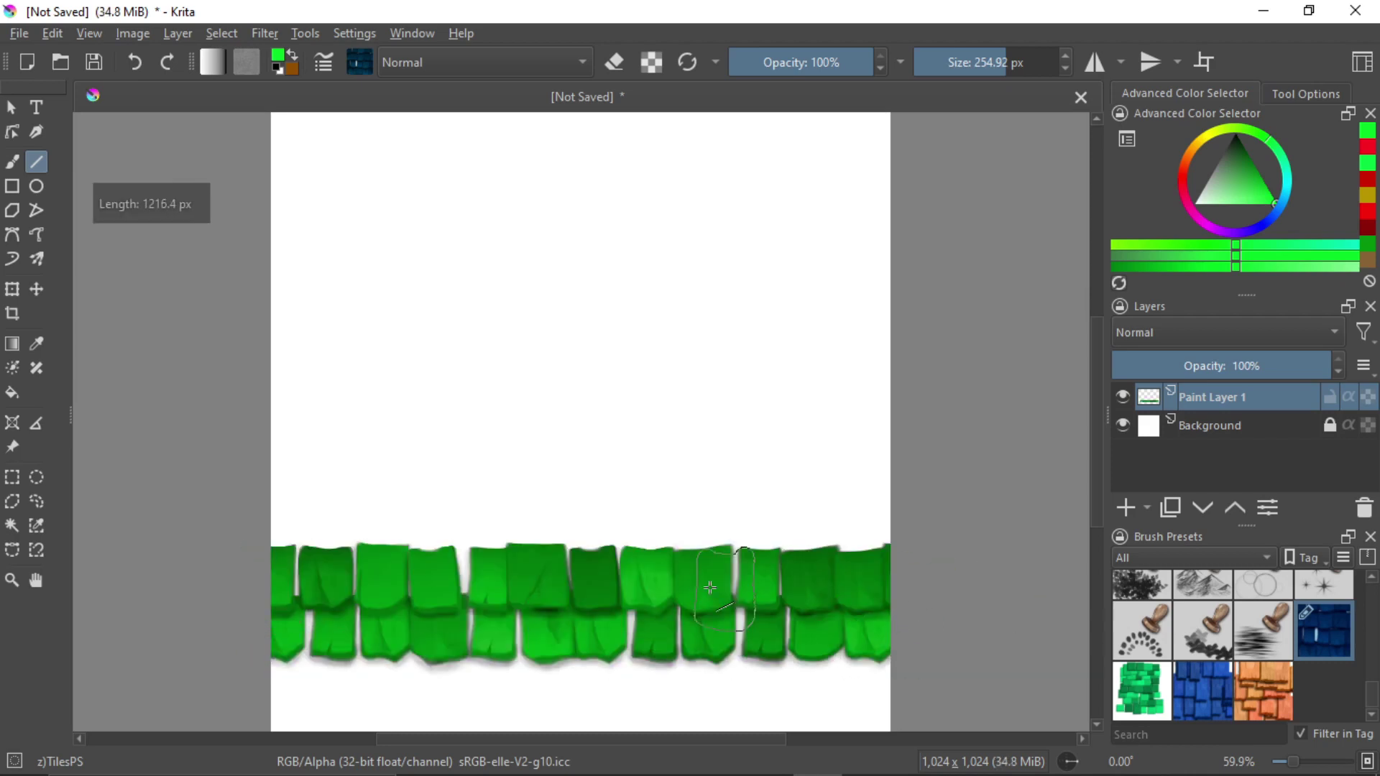
left_click_drag(260, 533, 877, 539)
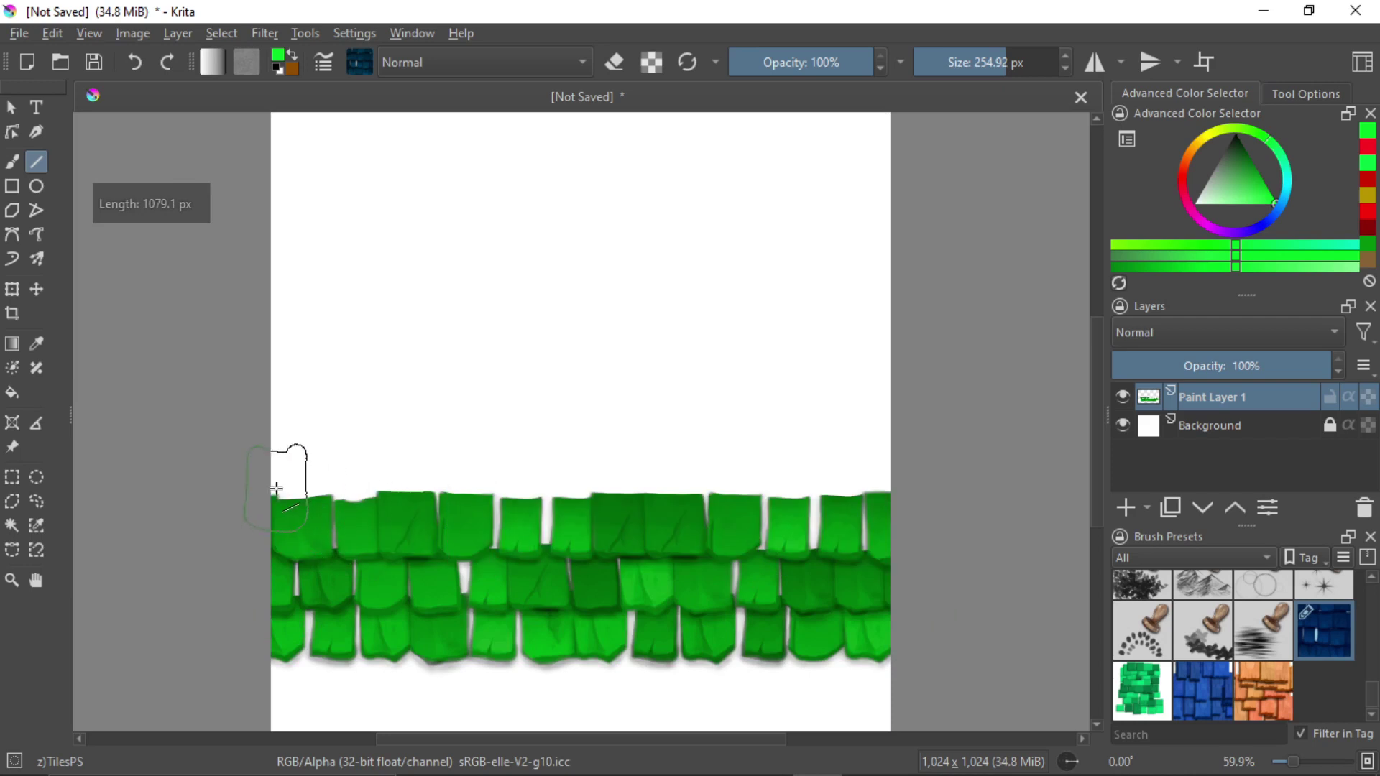
left_click_drag(273, 478, 934, 480)
left_click_drag(276, 403, 884, 431)
left_click_drag(272, 360, 966, 363)
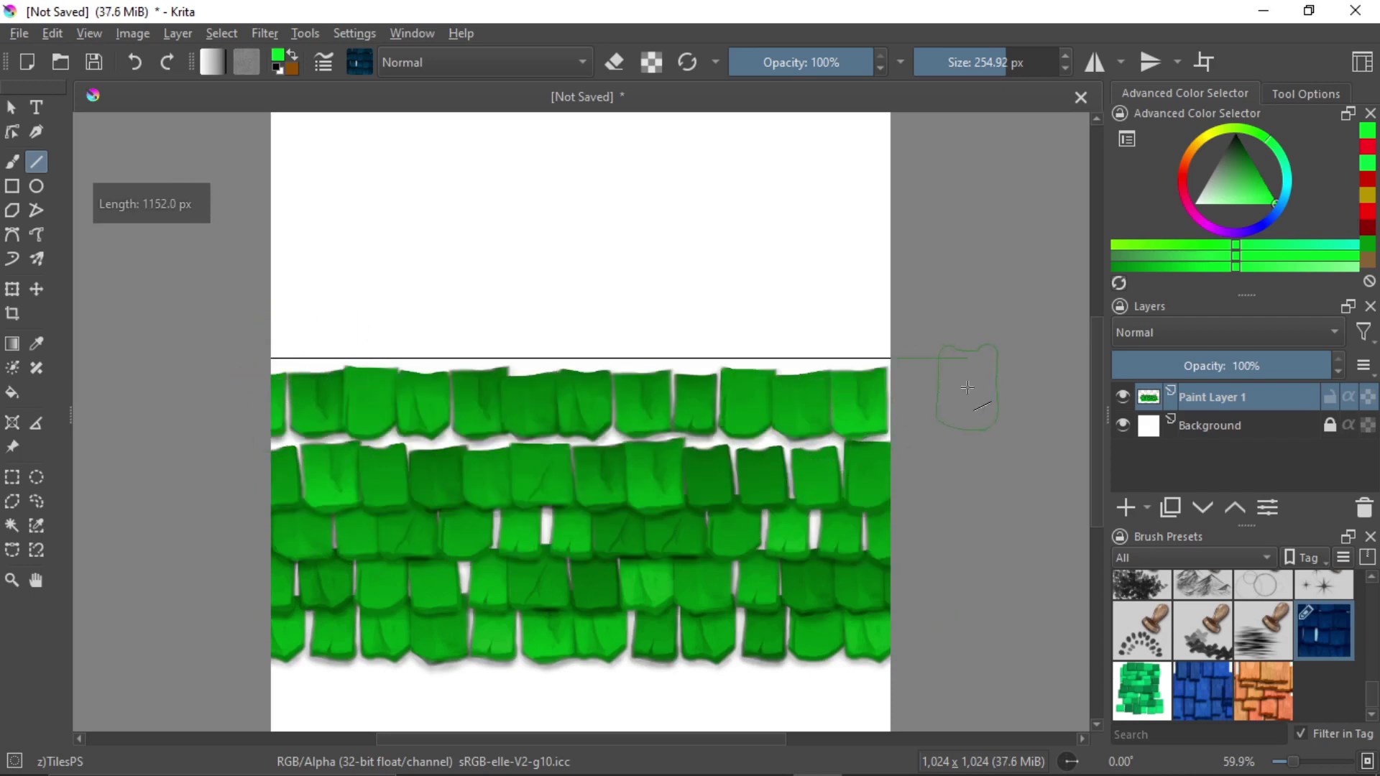
left_click_drag(286, 303, 956, 309)
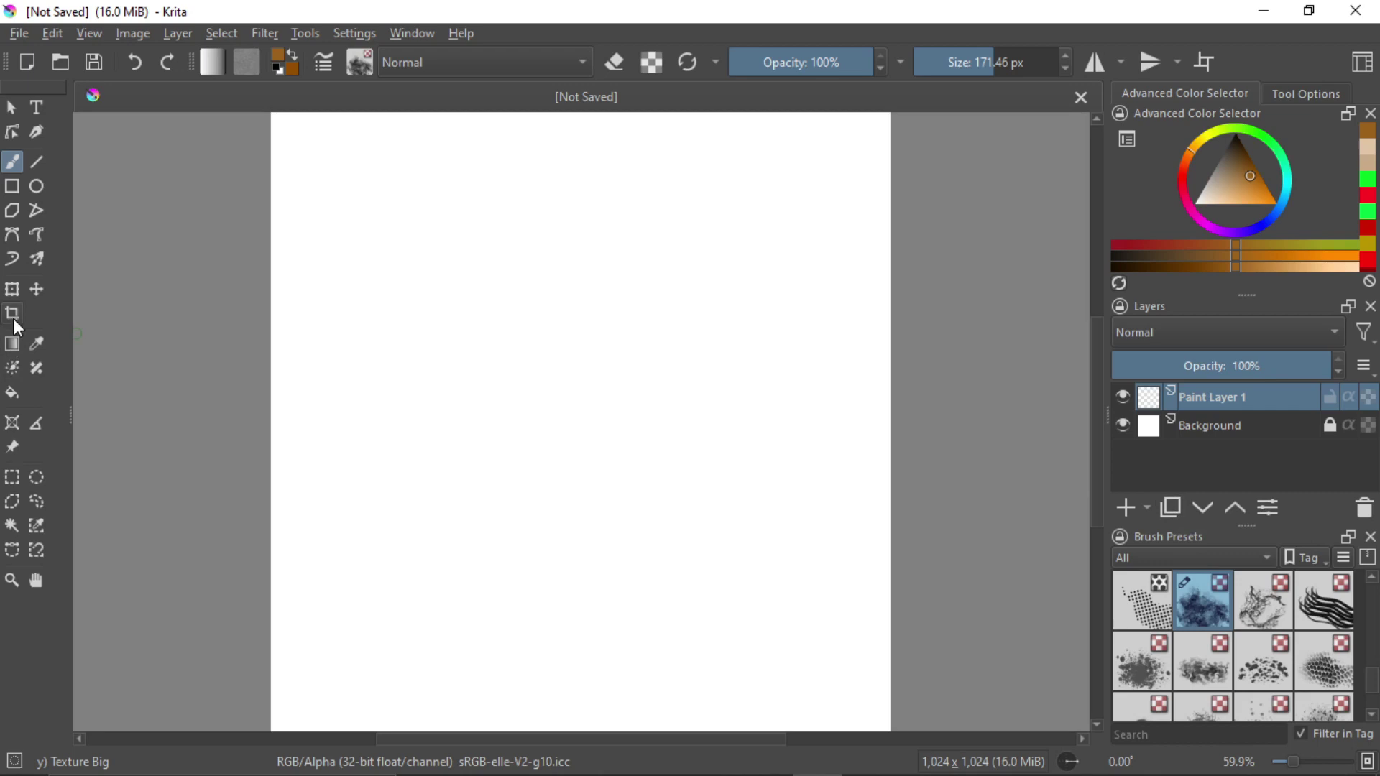
Fill Paint Layer 1 of the blank document with a light beige colour.
left_click(12, 393)
left_click(1219, 194)
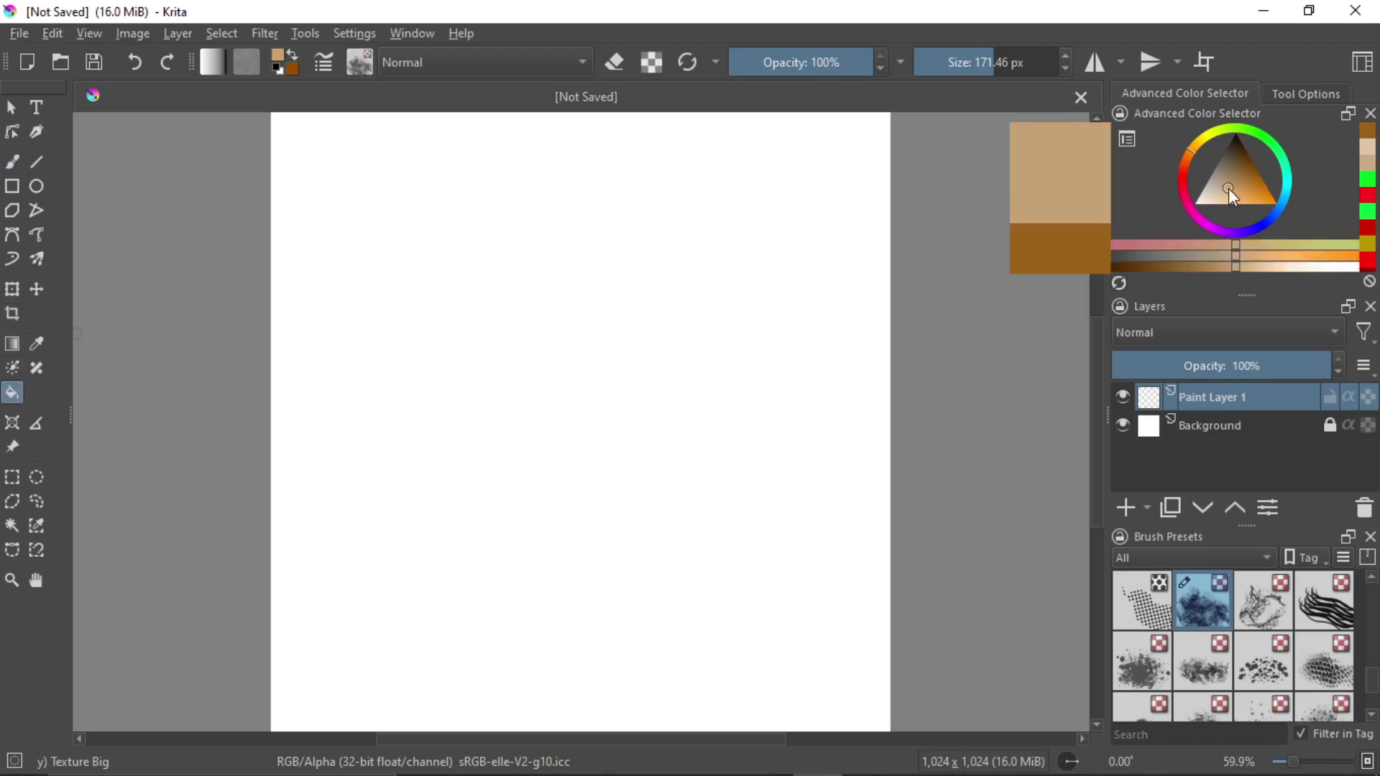
left_click(668, 410)
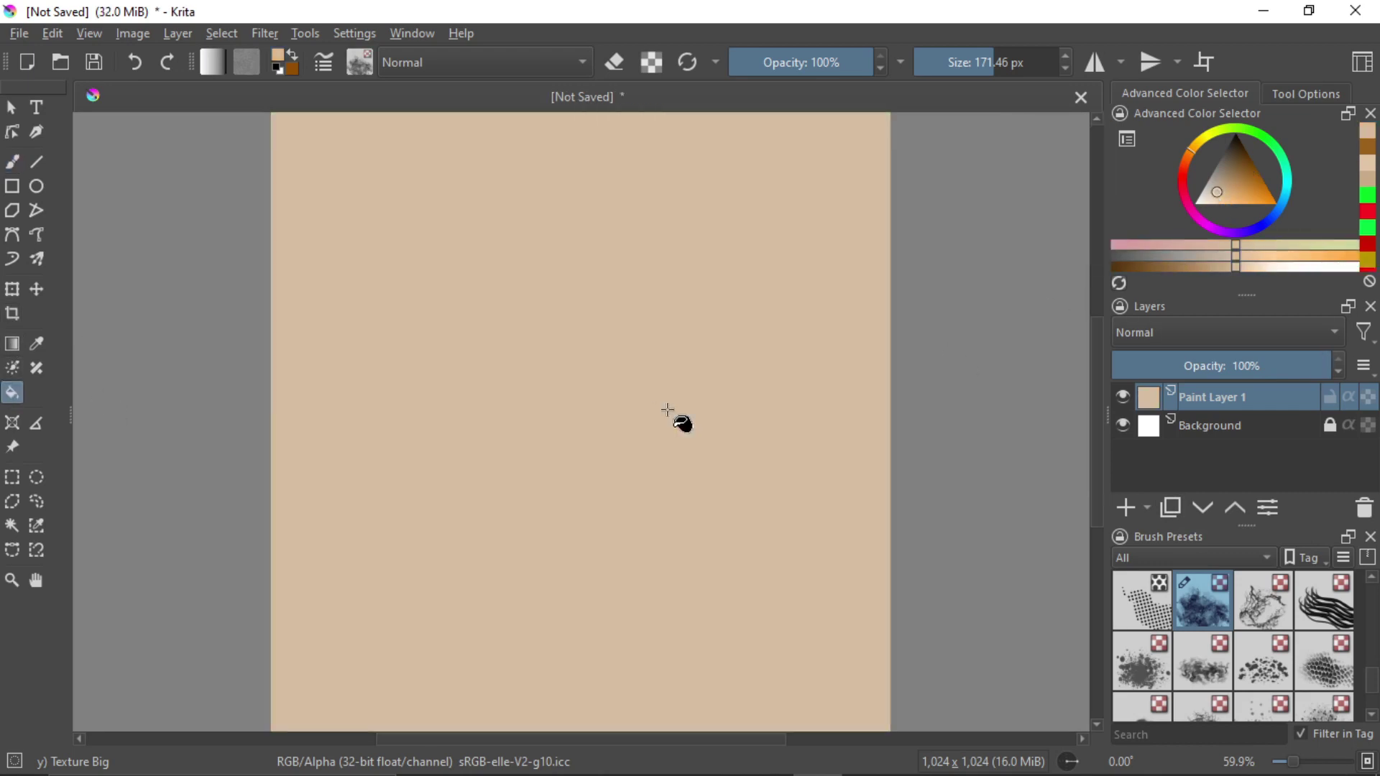
Add a paint layer and shade all the canvas edges in muted brown with the Texture Big brush at 28% opacity.
left_click(1127, 509)
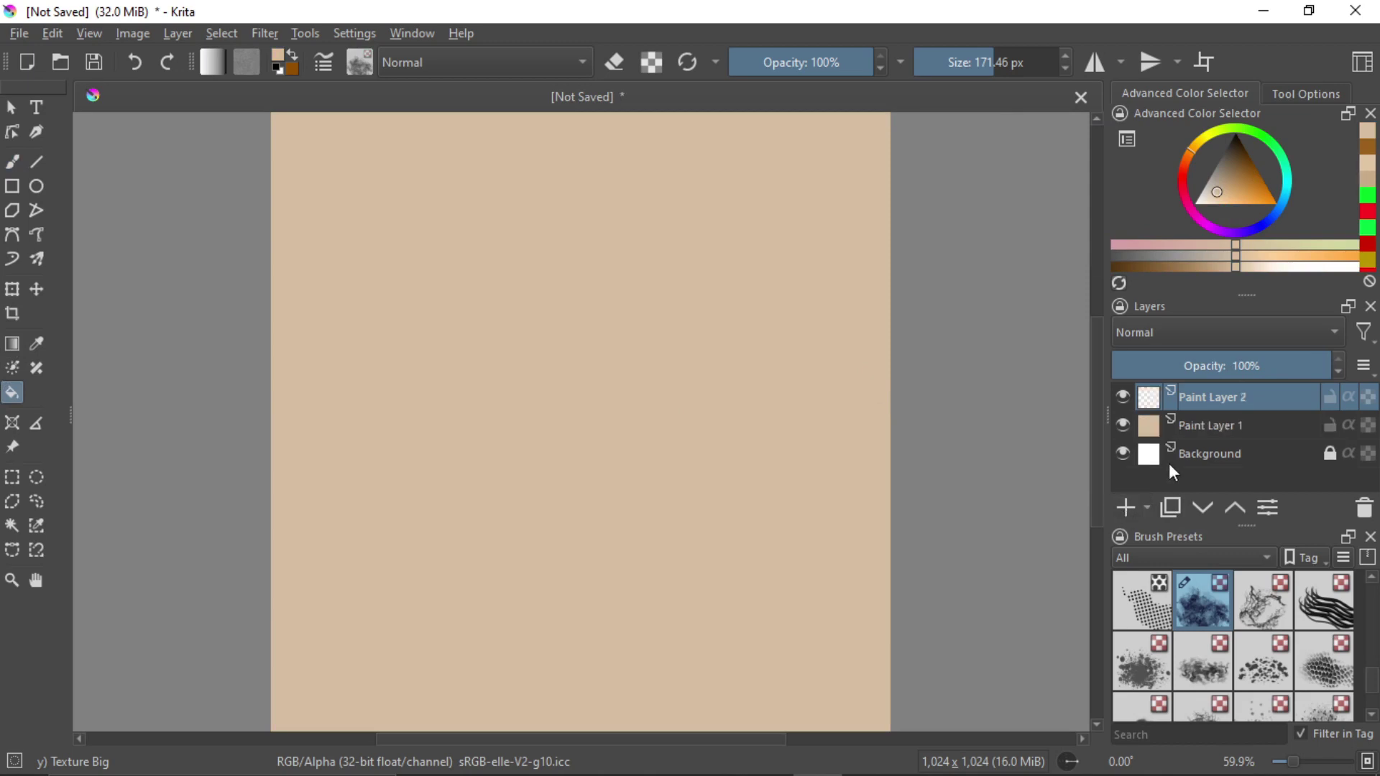
left_click(1264, 603)
left_click(1207, 601)
left_click(1244, 179)
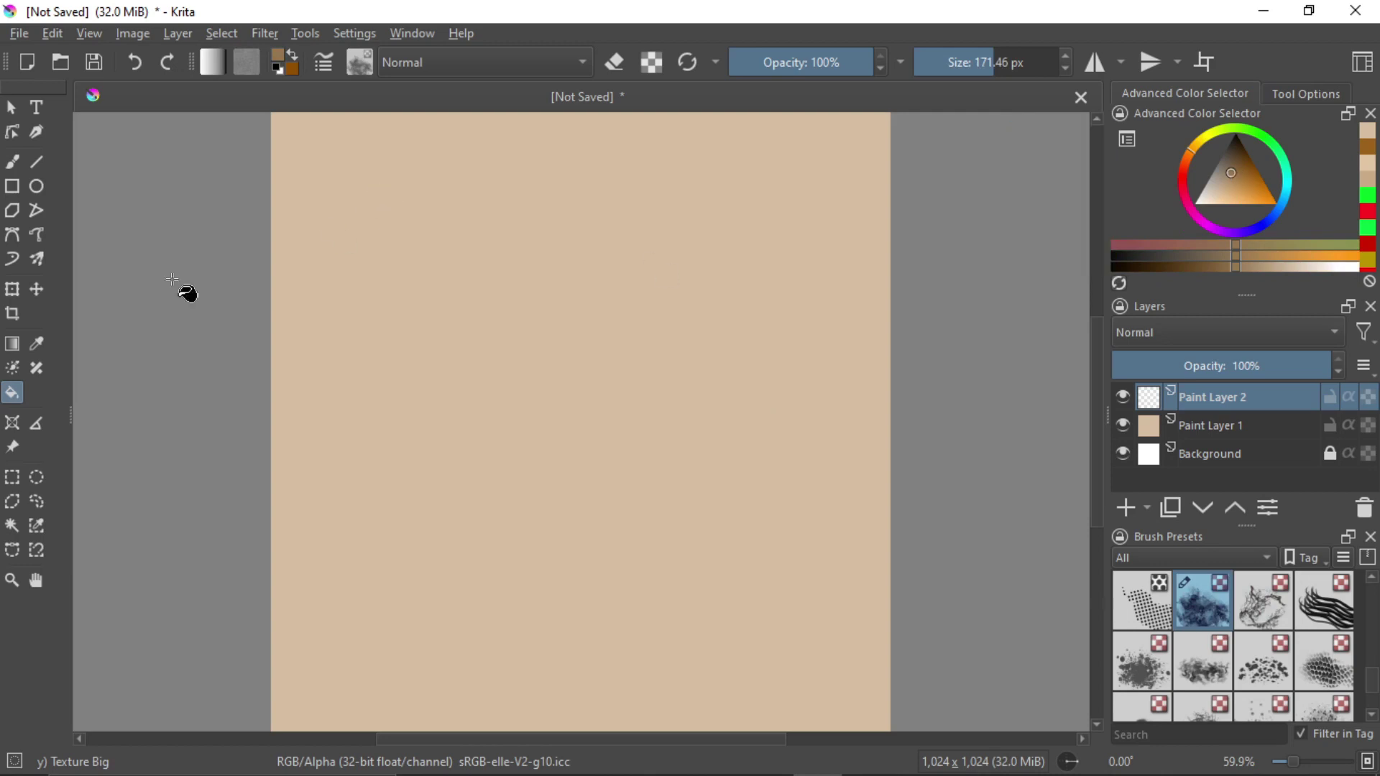
left_click(16, 164)
left_click_drag(259, 138, 532, 174)
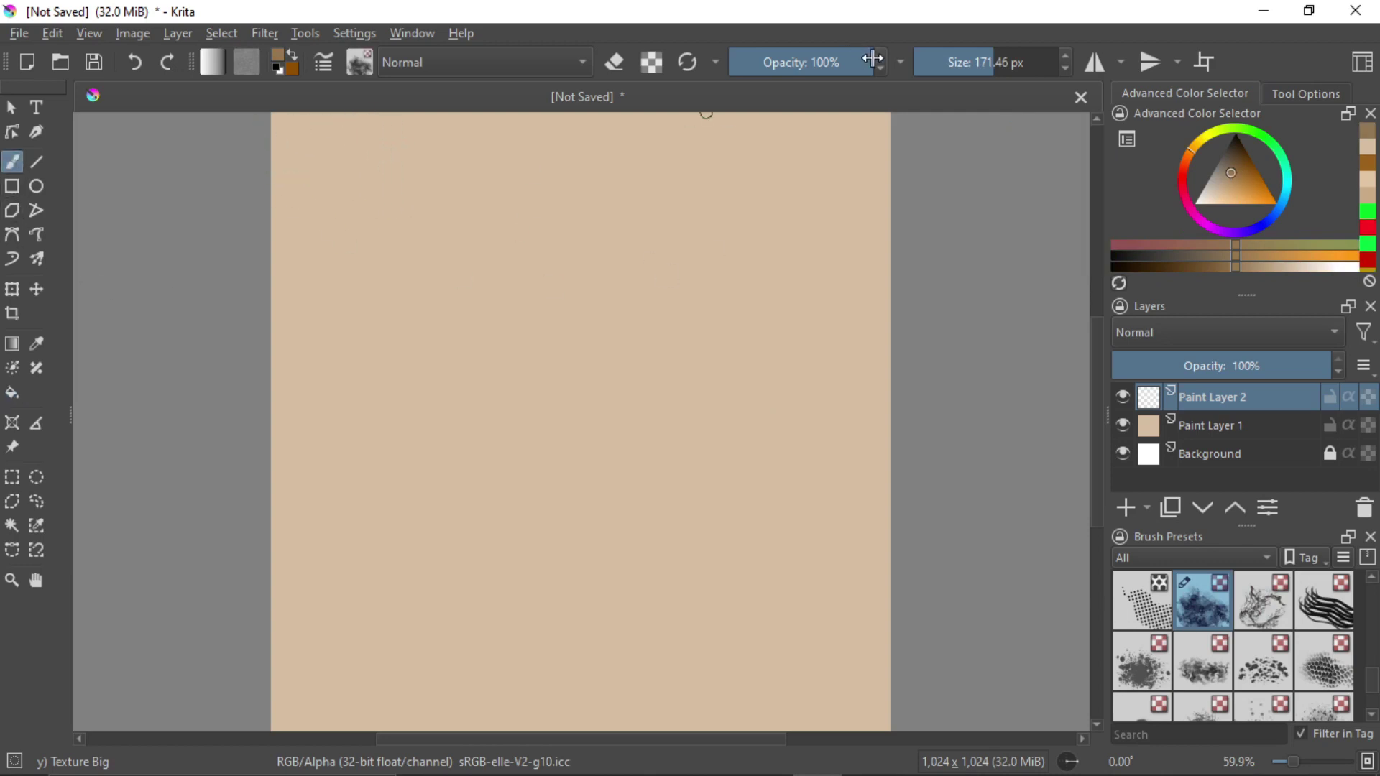
left_click_drag(873, 60, 776, 62)
mouse_move(278, 148)
left_mouse_down()
mouse_move(286, 333)
mouse_move(259, 649)
mouse_move(589, 707)
mouse_move(873, 560)
mouse_move(856, 137)
mouse_move(514, 148)
left_mouse_up()
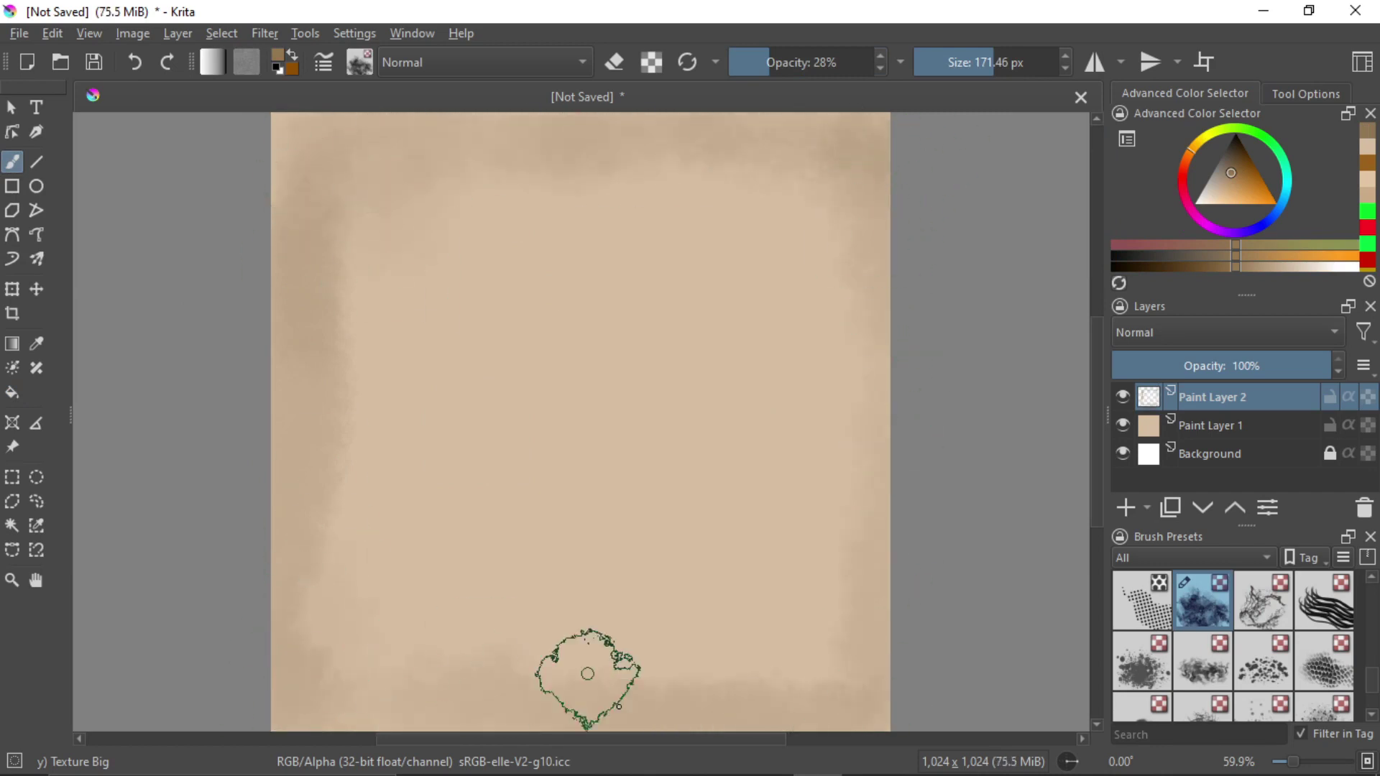
left_click_drag(587, 674, 851, 657)
Deepen the shading along the canvas edges and corners on Paint Layer 2 with a more saturated brown.
left_click(1241, 177)
mouse_move(851, 155)
left_mouse_down()
mouse_move(797, 129)
mouse_move(855, 134)
left_mouse_up()
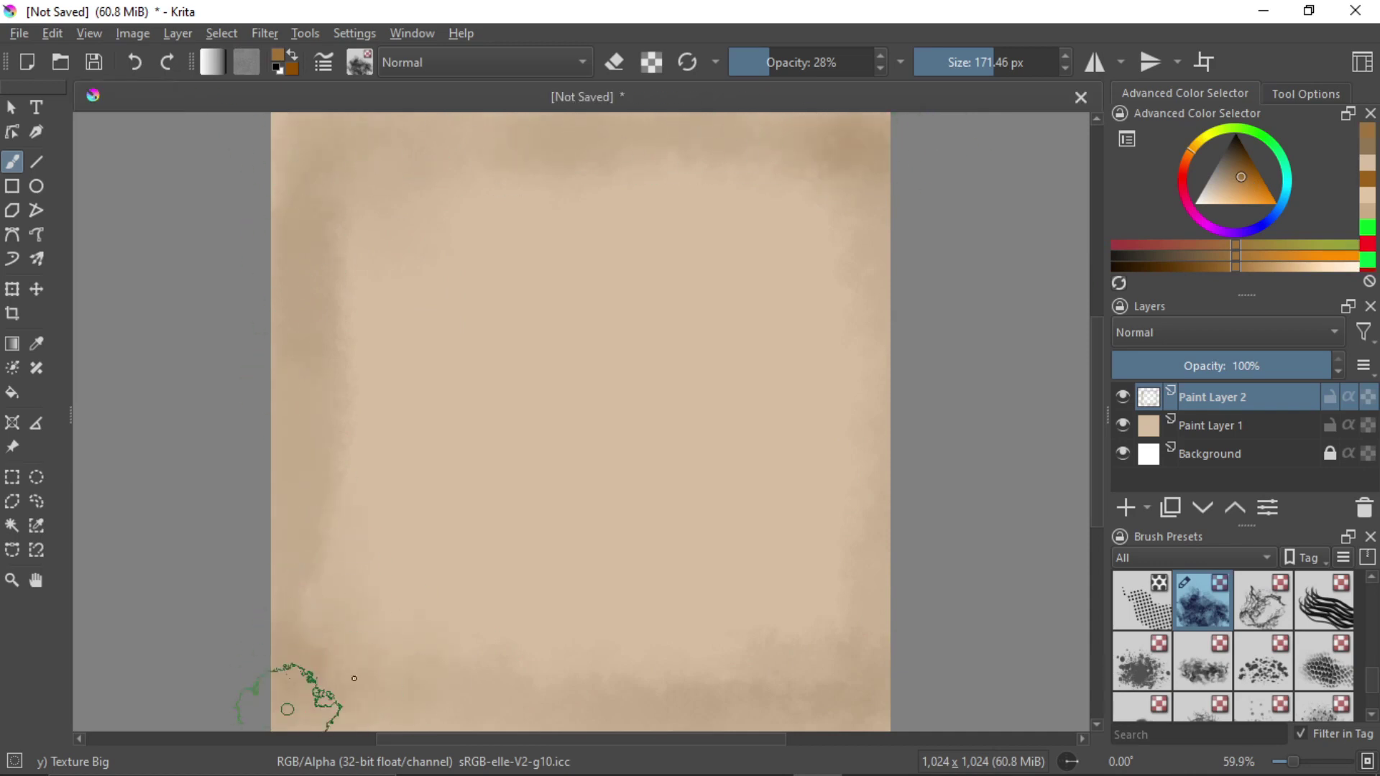
mouse_move(287, 710)
left_mouse_down()
mouse_move(656, 662)
mouse_move(878, 409)
mouse_move(863, 185)
left_mouse_up()
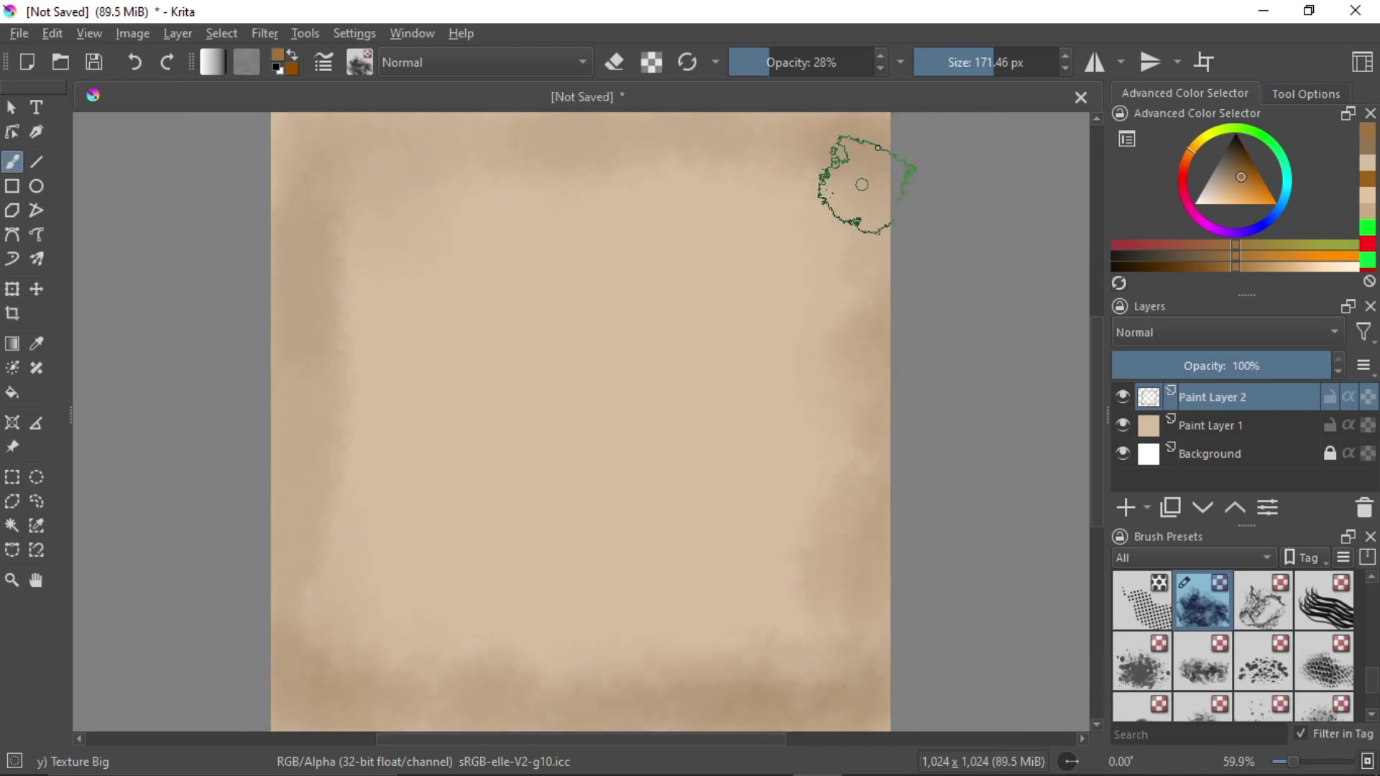
Paint orange-brown cracks along the shaded edges with the Texture Crackles brush sized to about 251 px.
left_click(1262, 600)
left_click(1250, 180)
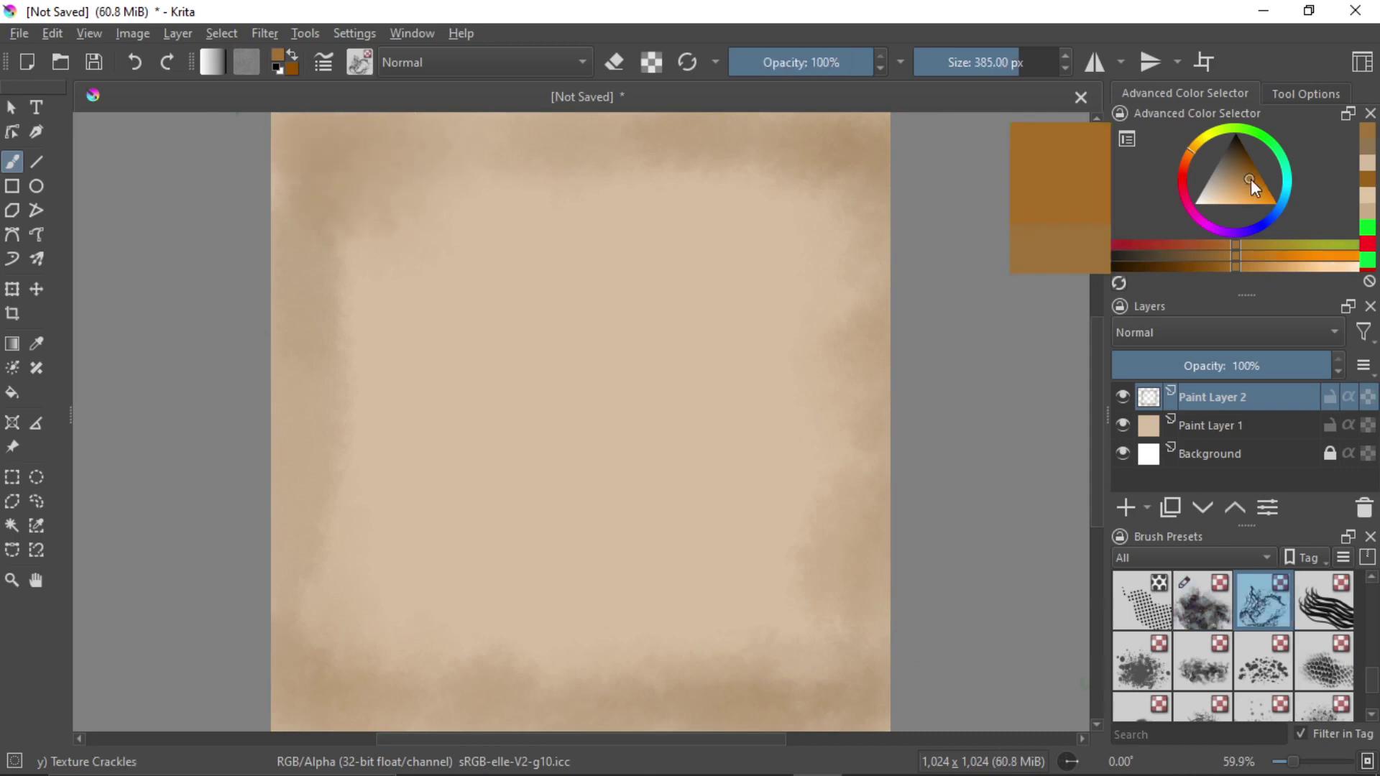
left_click_drag(419, 200, 341, 200, "shift")
mouse_move(310, 188)
left_mouse_down()
mouse_move(302, 174)
mouse_move(441, 129)
mouse_move(831, 154)
mouse_move(872, 308)
mouse_move(847, 683)
mouse_move(397, 692)
left_mouse_up()
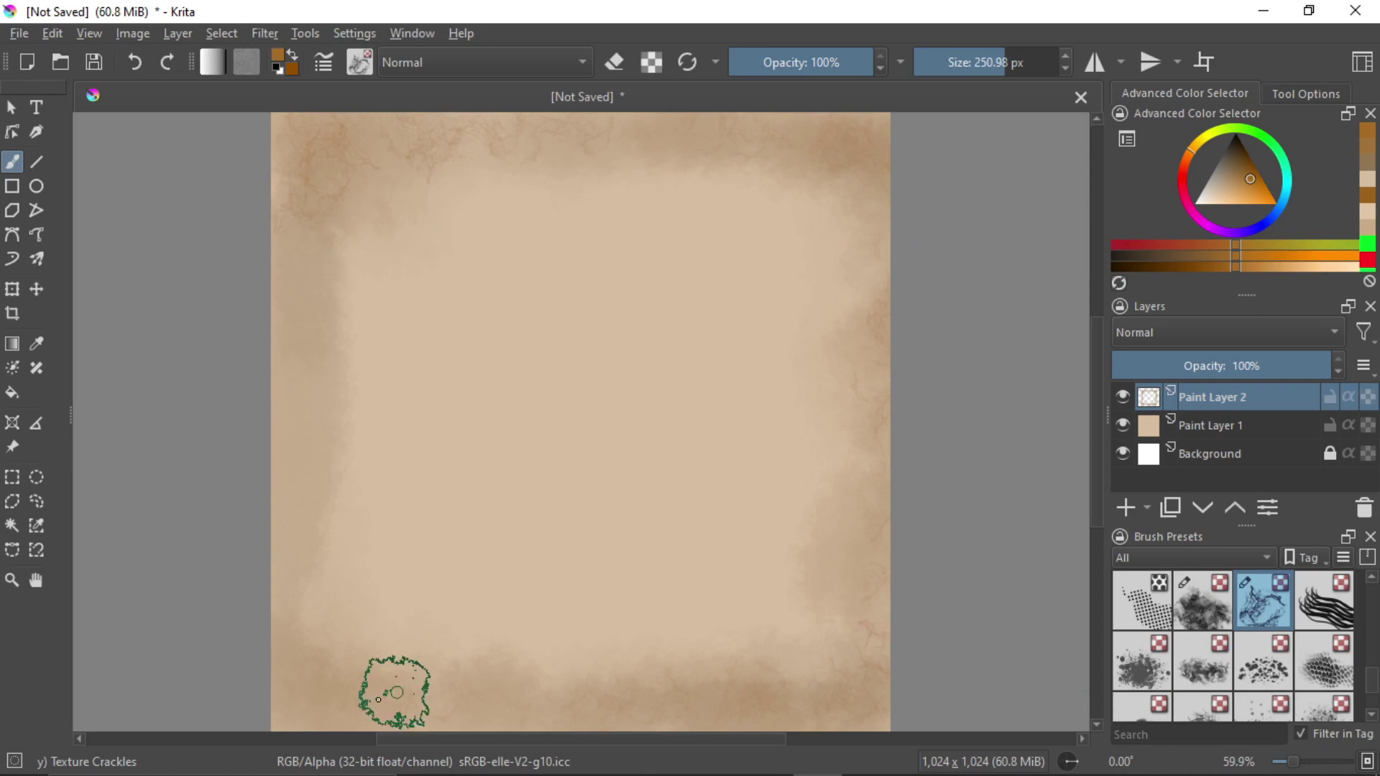
Add another paint layer, paint faint cracks across the middle of the wall texture, and lower that layer's opacity.
left_click(1126, 507)
left_click_drag(503, 338, 467, 317)
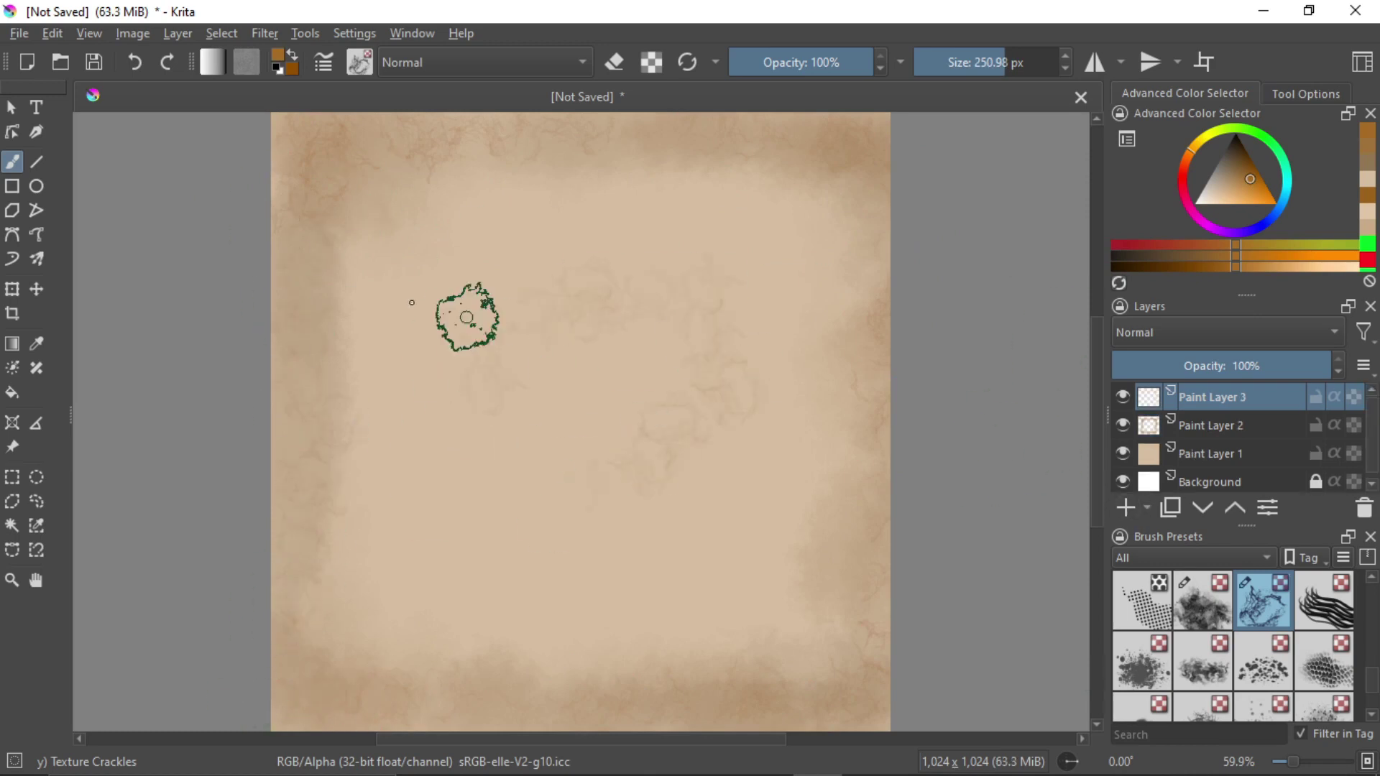
left_click_drag(1310, 367, 1192, 366)
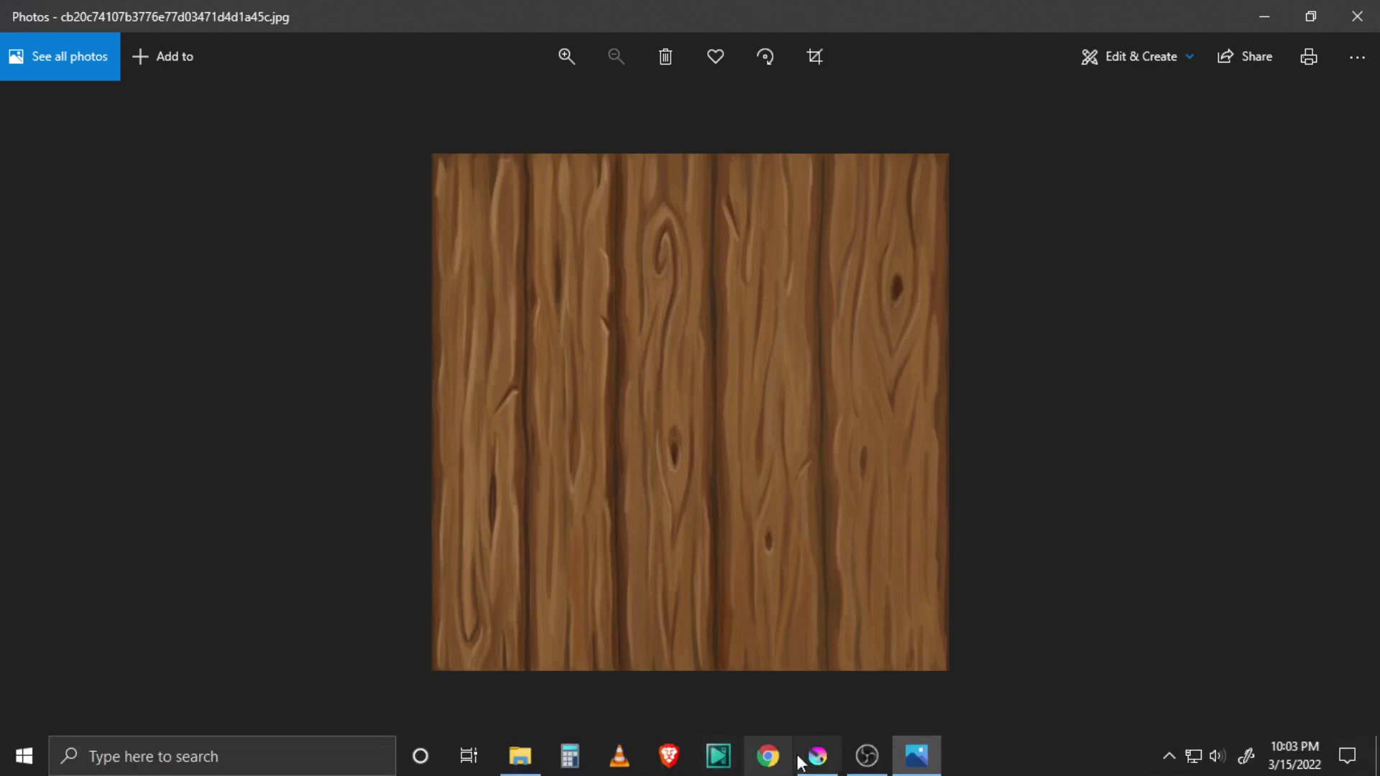
Switch back to Krita and examine the plaster, stone, flower, door and wood beam textures in WALL2.png.
left_click(817, 756)
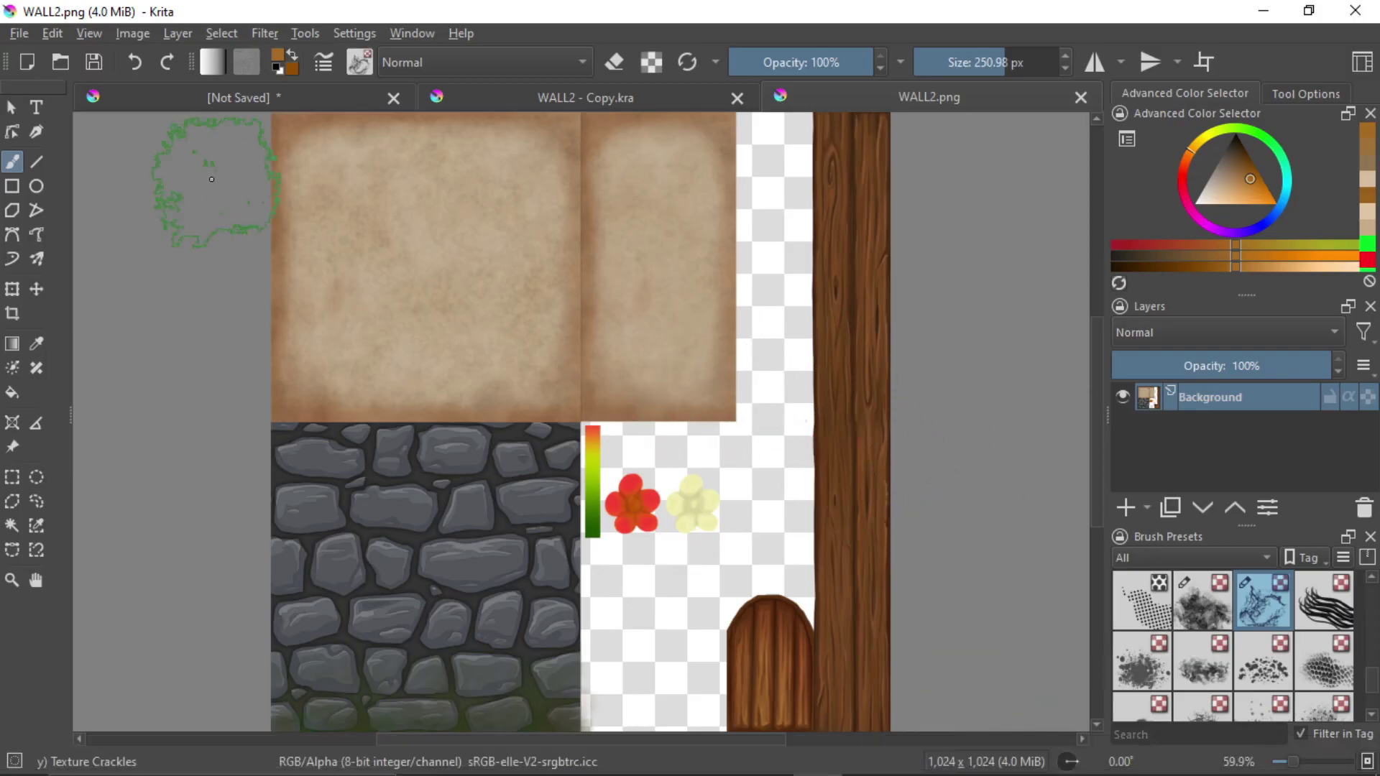
left_click(11, 107)
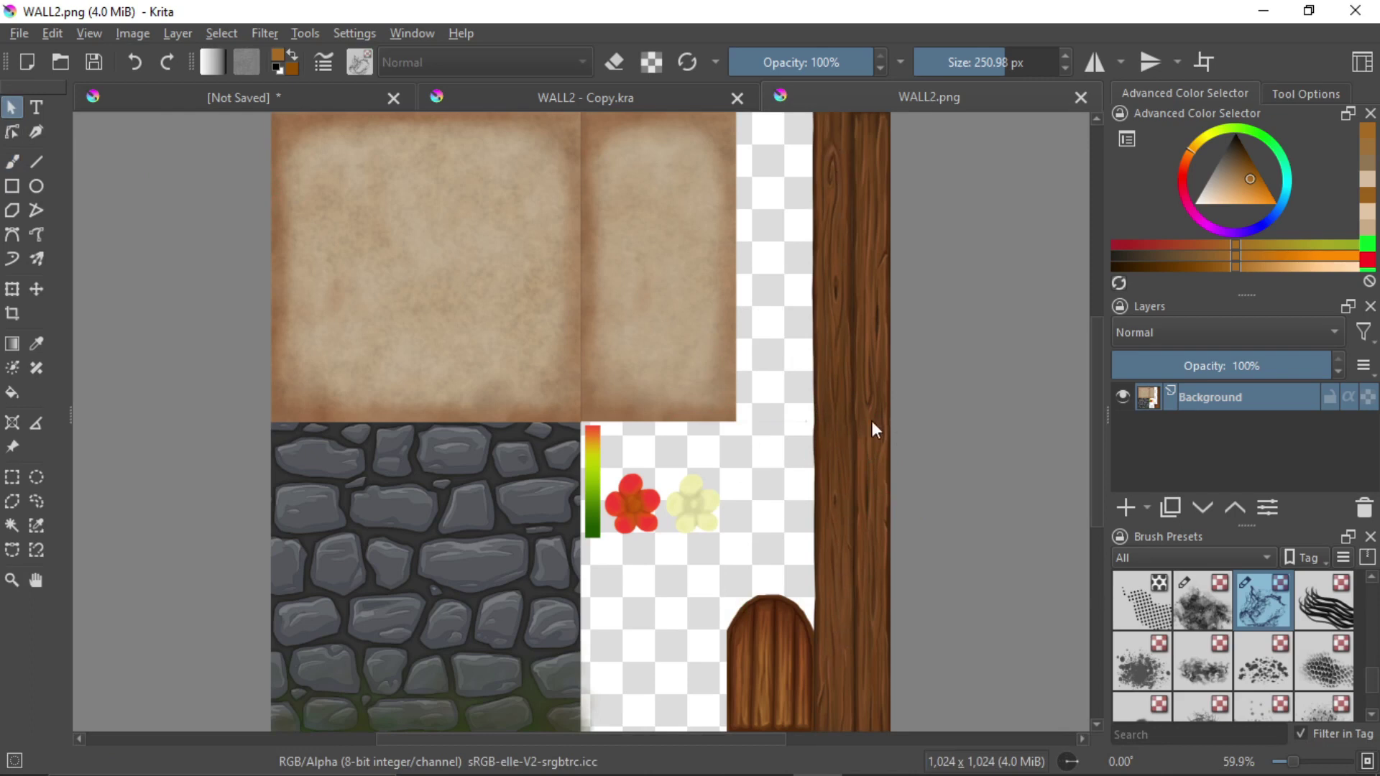
scroll(885, 422, "up", 3, "ctrl")
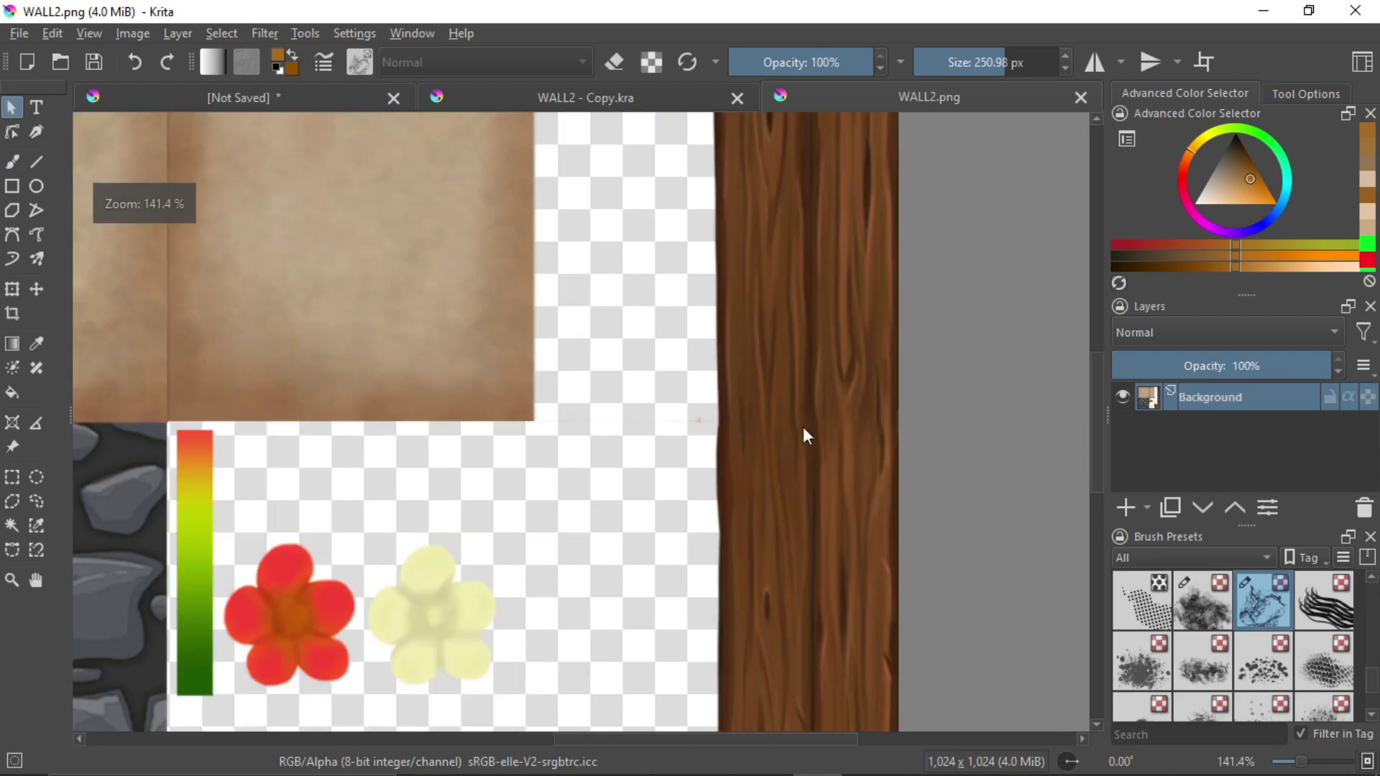
scroll(808, 429, "down", 3, "ctrl")
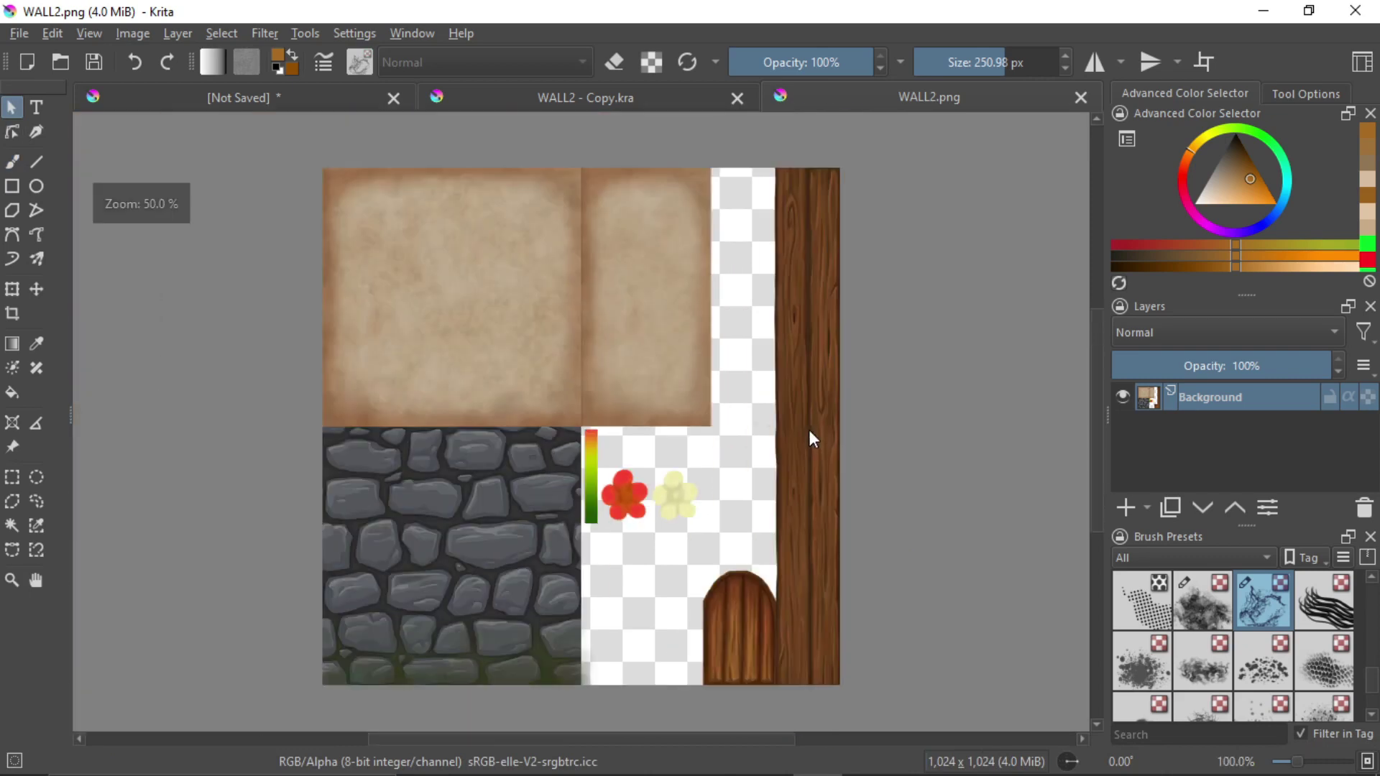
scroll(808, 430, "up", 1, "ctrl")
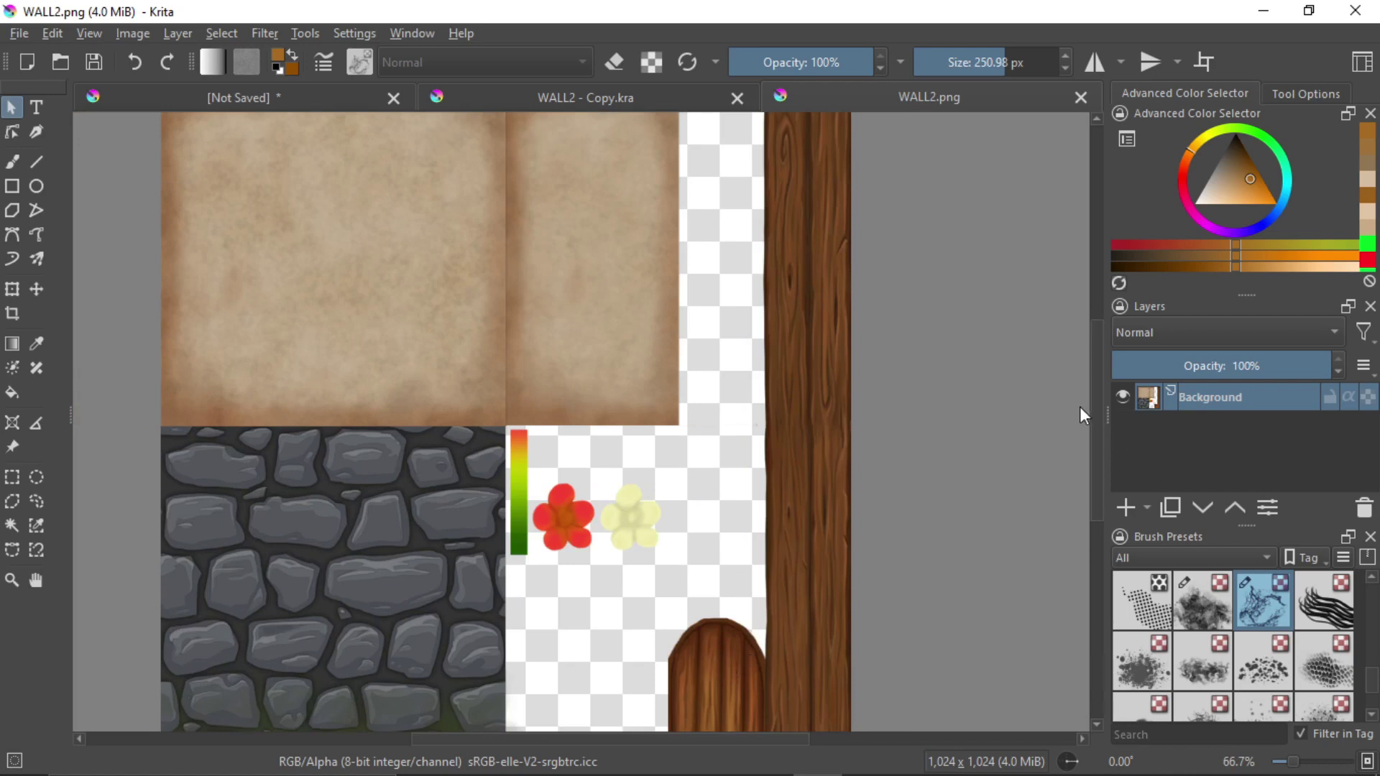
scroll(1076, 474, "down", 3)
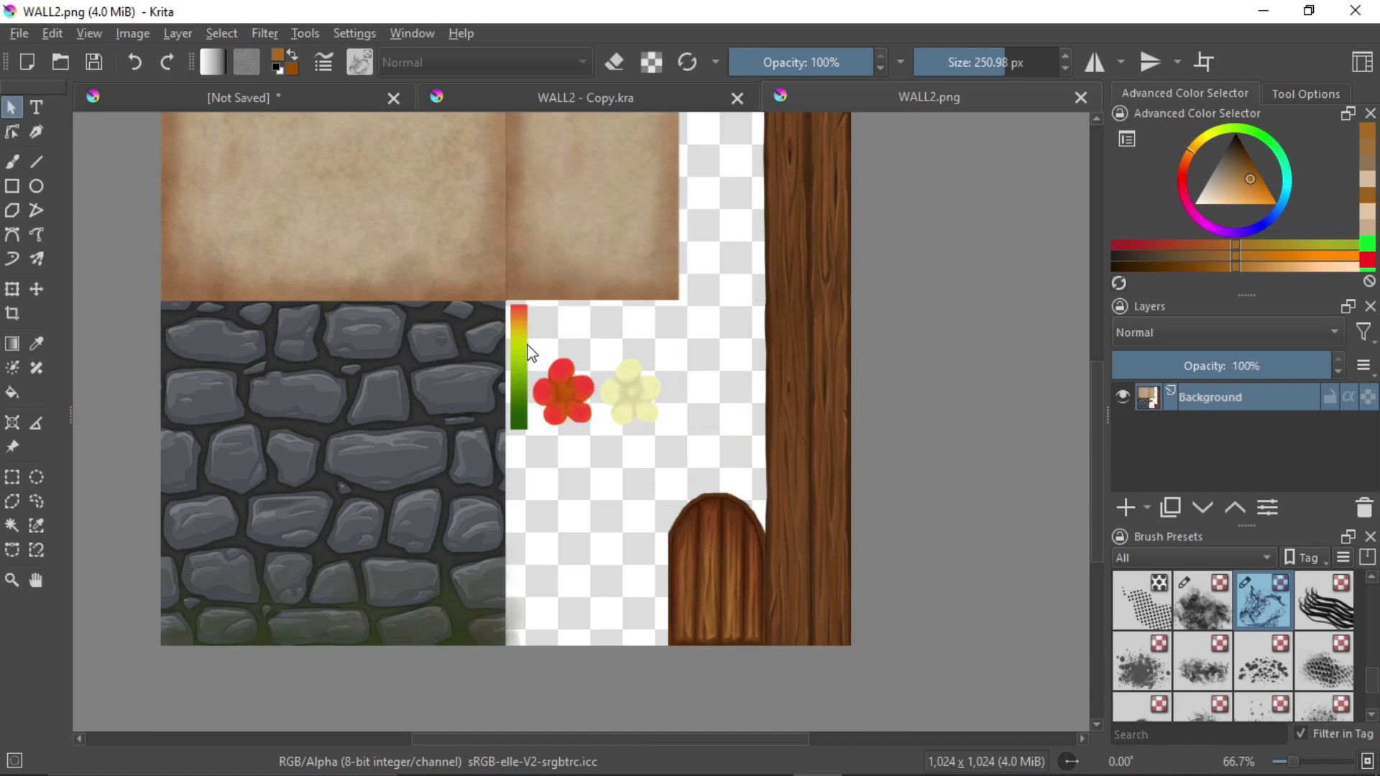
scroll(741, 418, "up", 2)
scroll(741, 419, "down", 1)
scroll(575, 446, "down", 2)
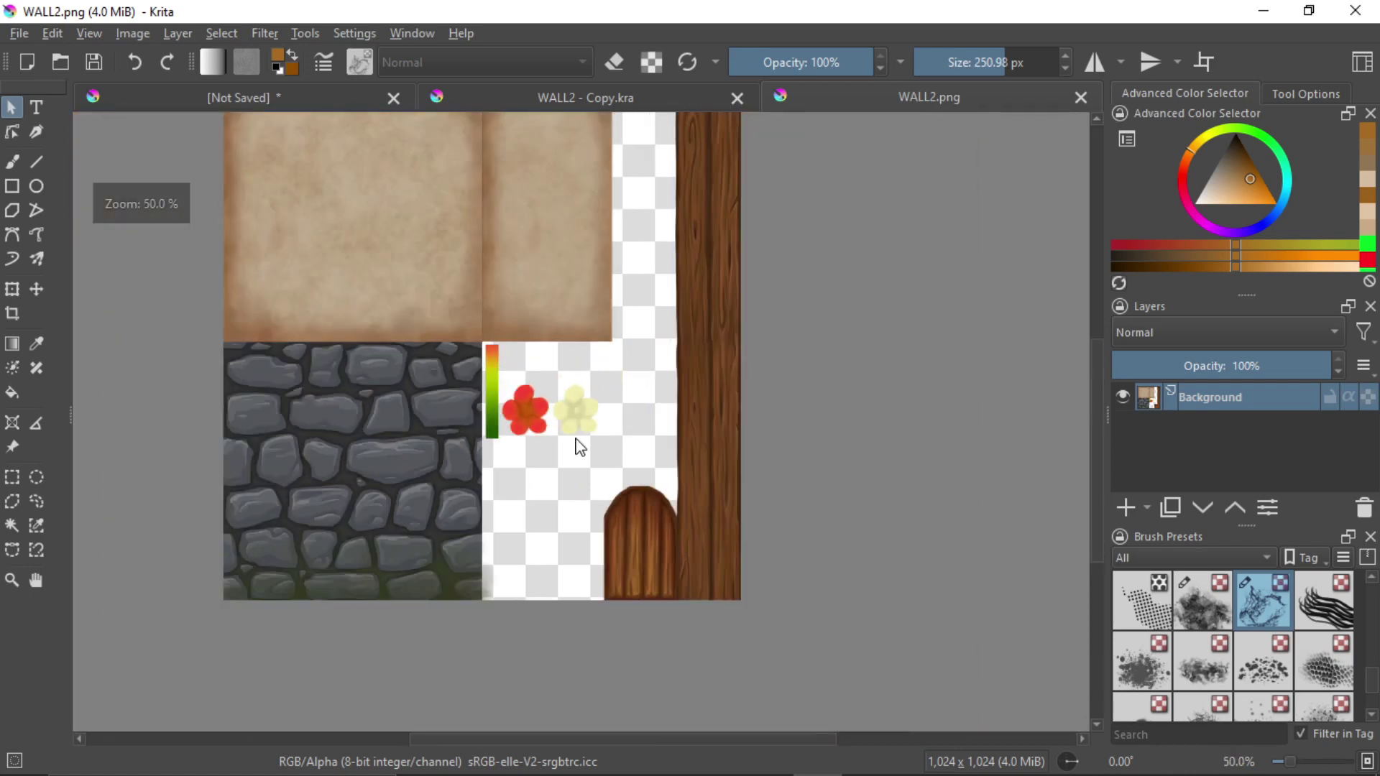
scroll(576, 446, "up", 1)
middle_click_drag(489, 394, 690, 407)
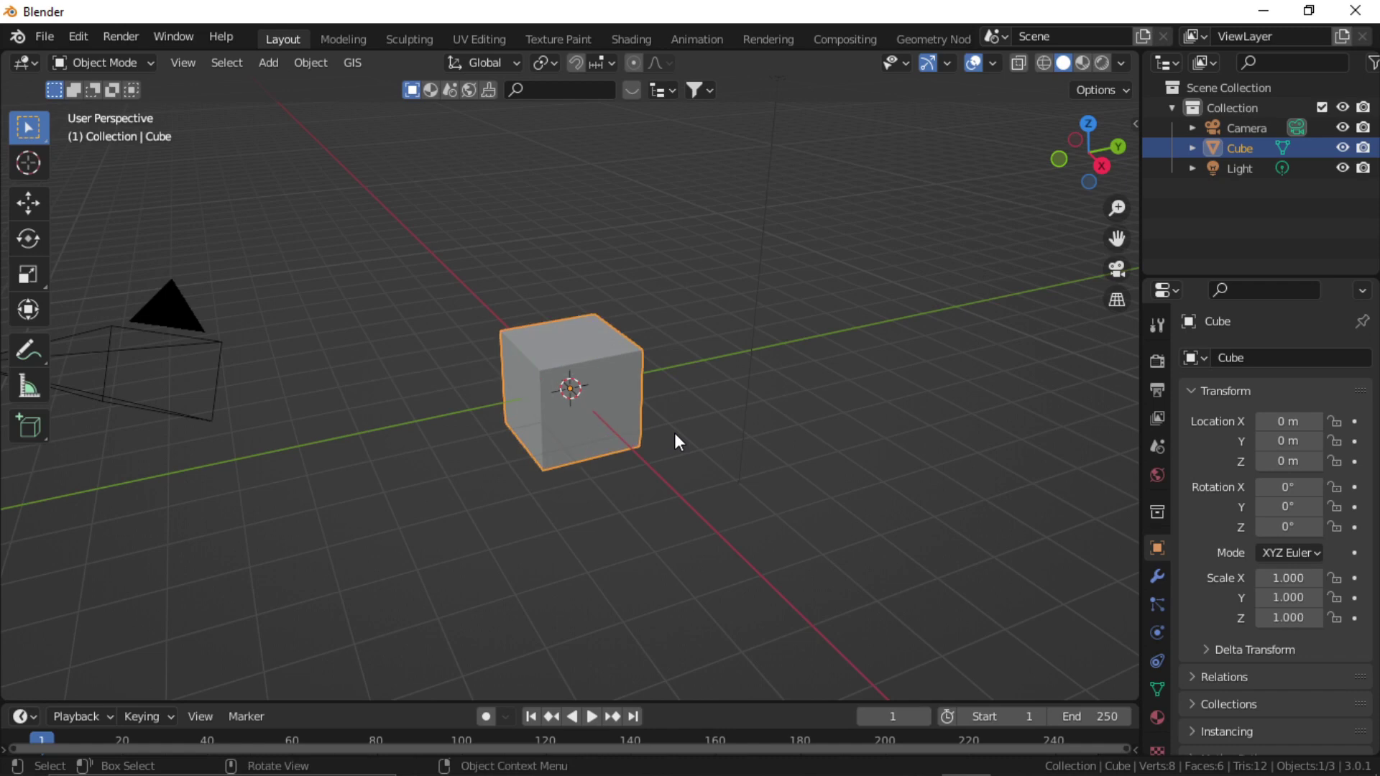
In Blender, scale the default cube into a long beam with X and Z scale about 0.385 and Y scale about 3.954.
left_click(704, 443)
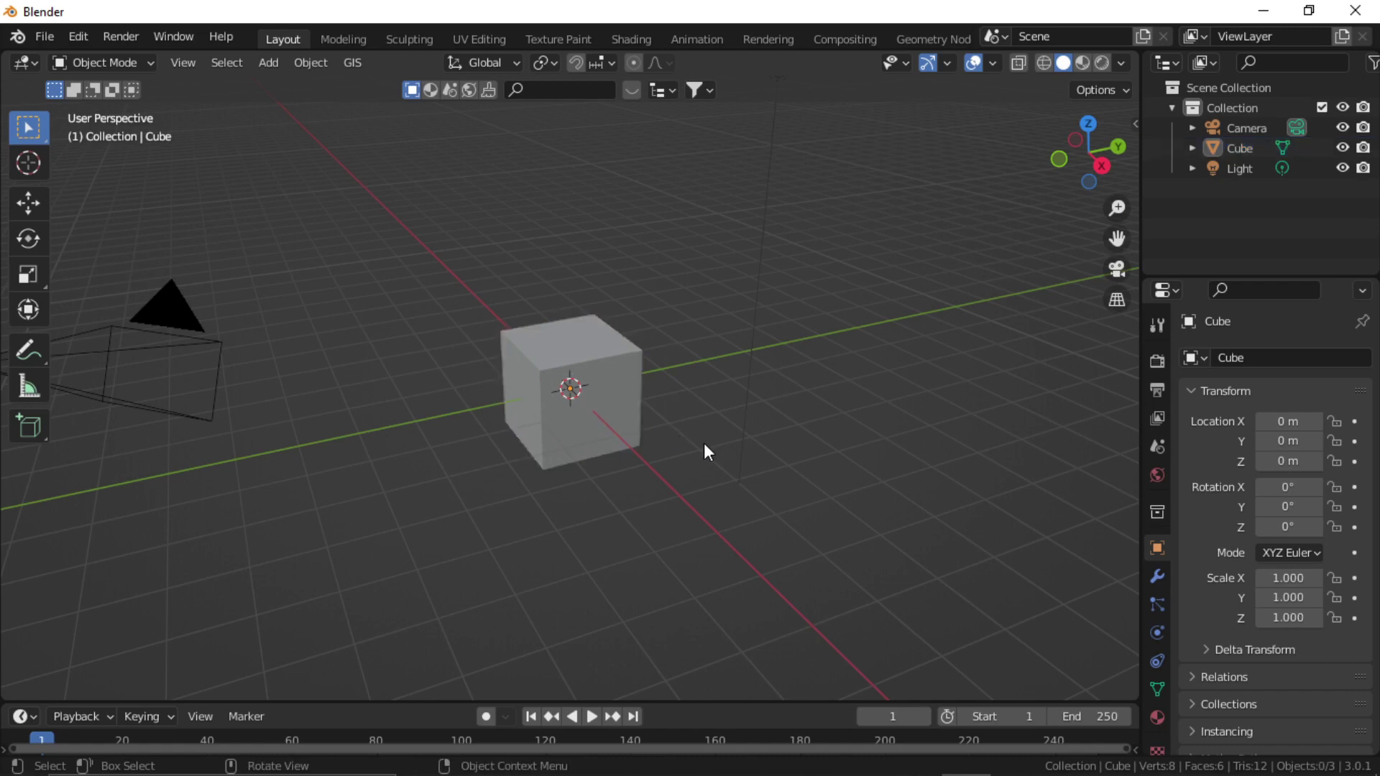
left_click(635, 417)
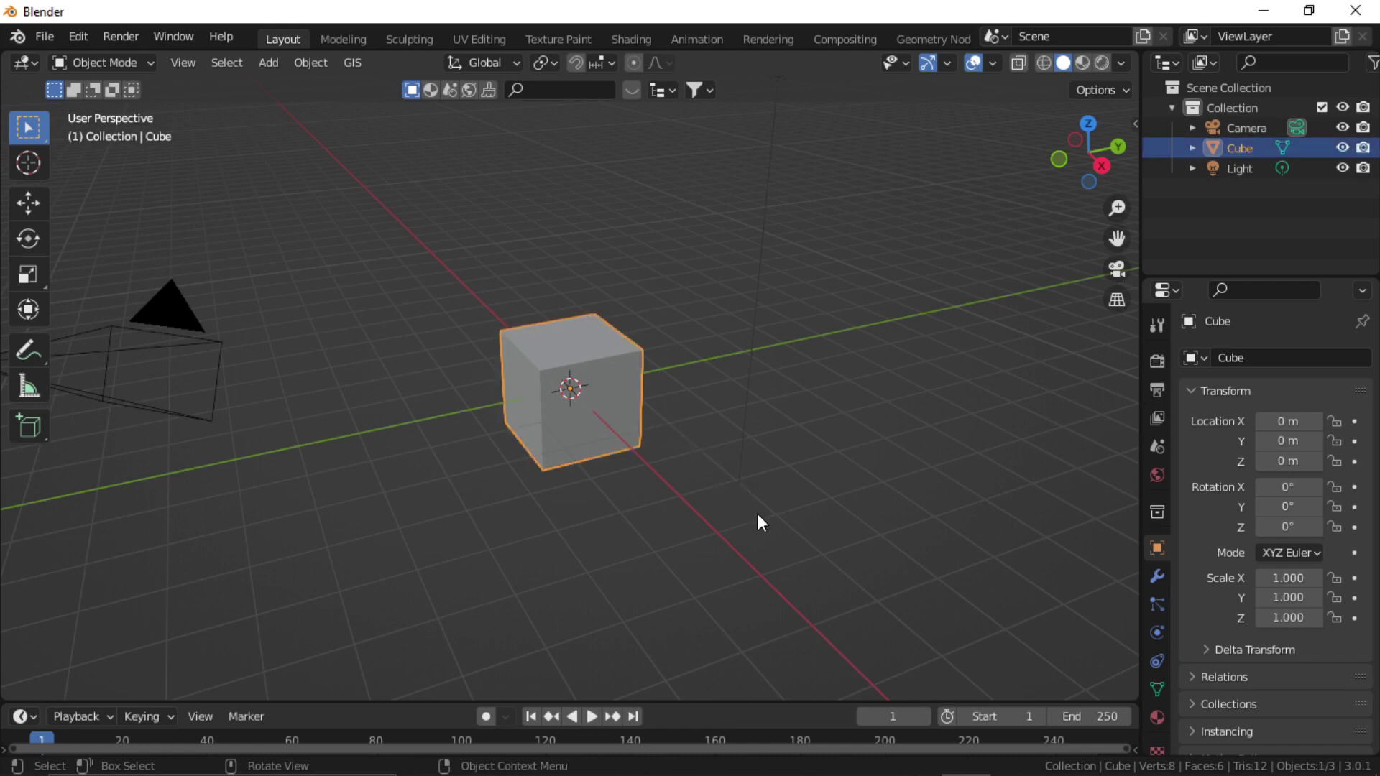
key("s")
left_click(676, 468)
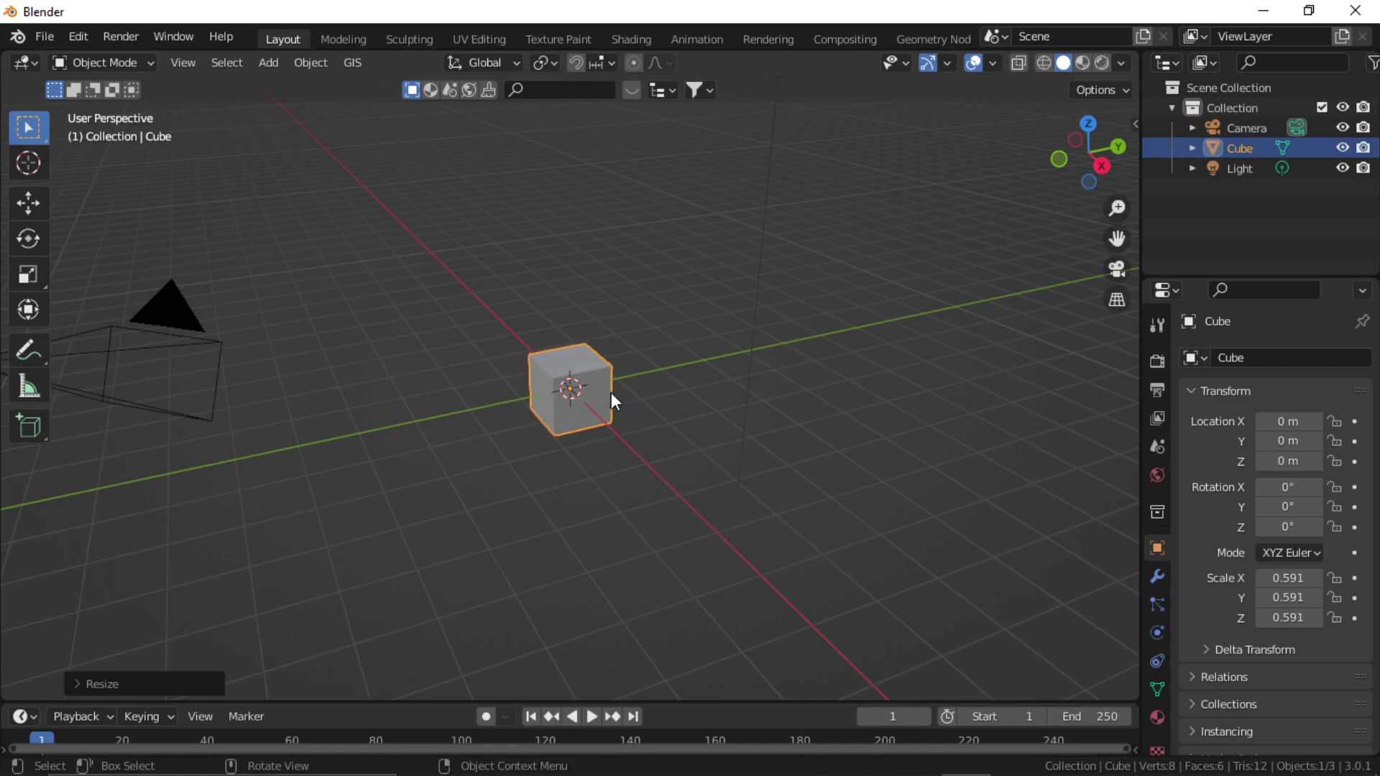
key("s")
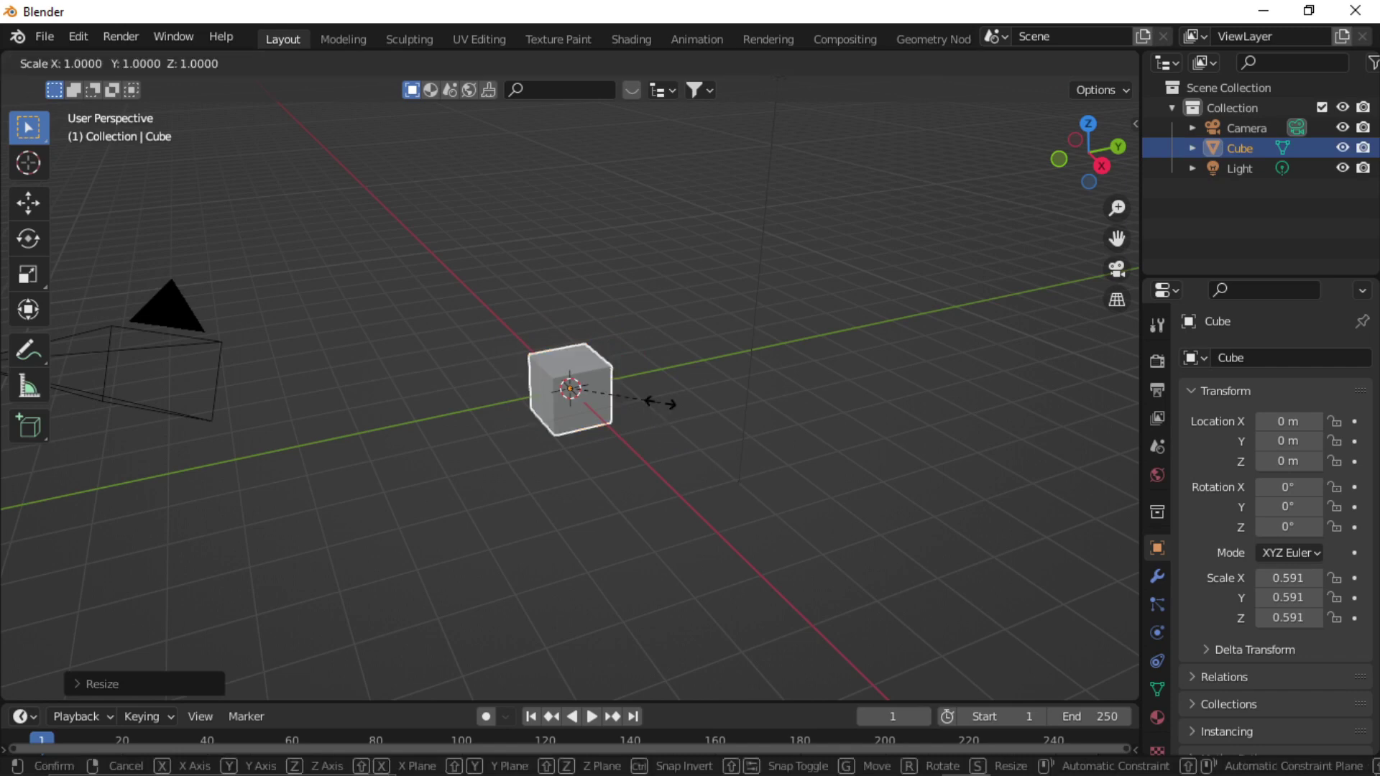
key("y")
left_click(370, 442)
key("s")
left_click(778, 494)
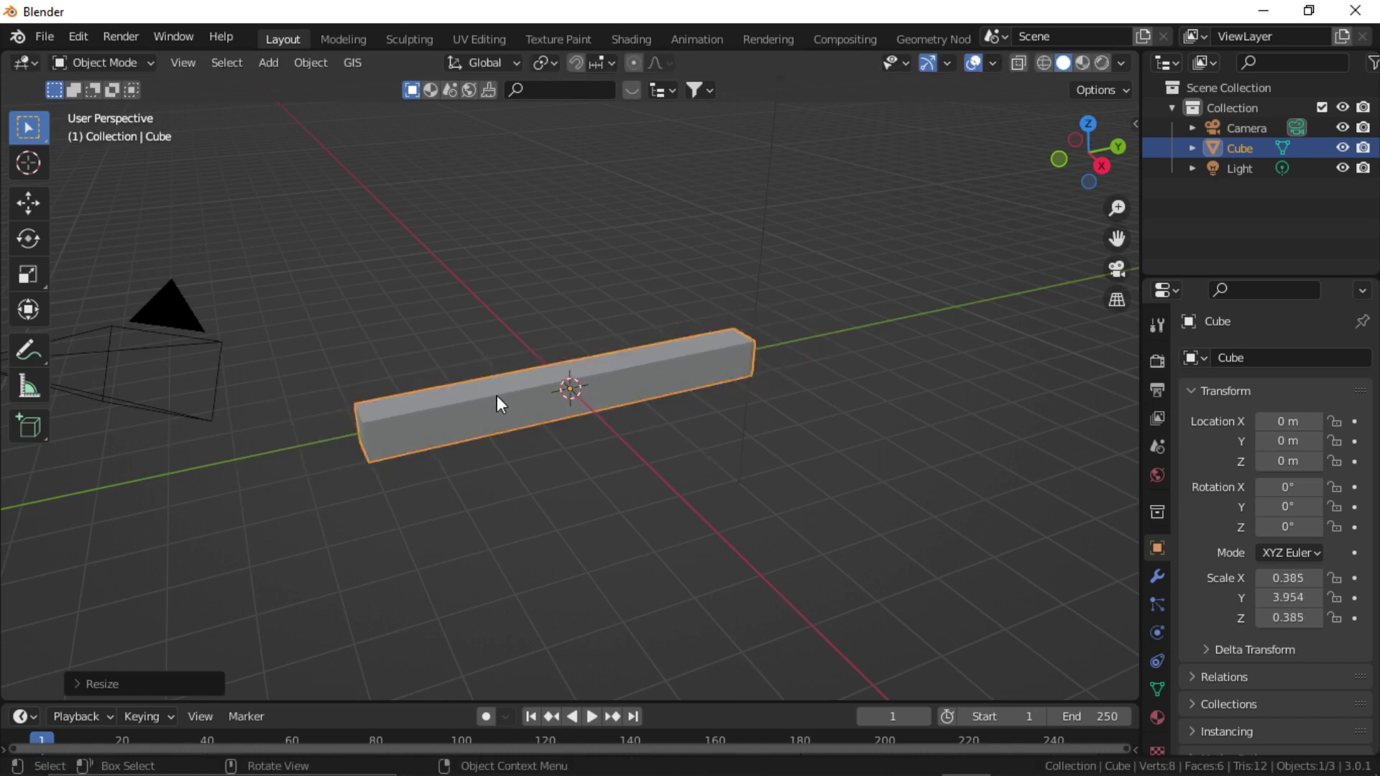
Apply the scale transform to the stretched cube in Object Mode.
key("Tab")
key("Tab")
key("ctrl+a")
left_click(529, 450)
Turn on the on-screen shortcut key display in the 3D viewport.
key("n")
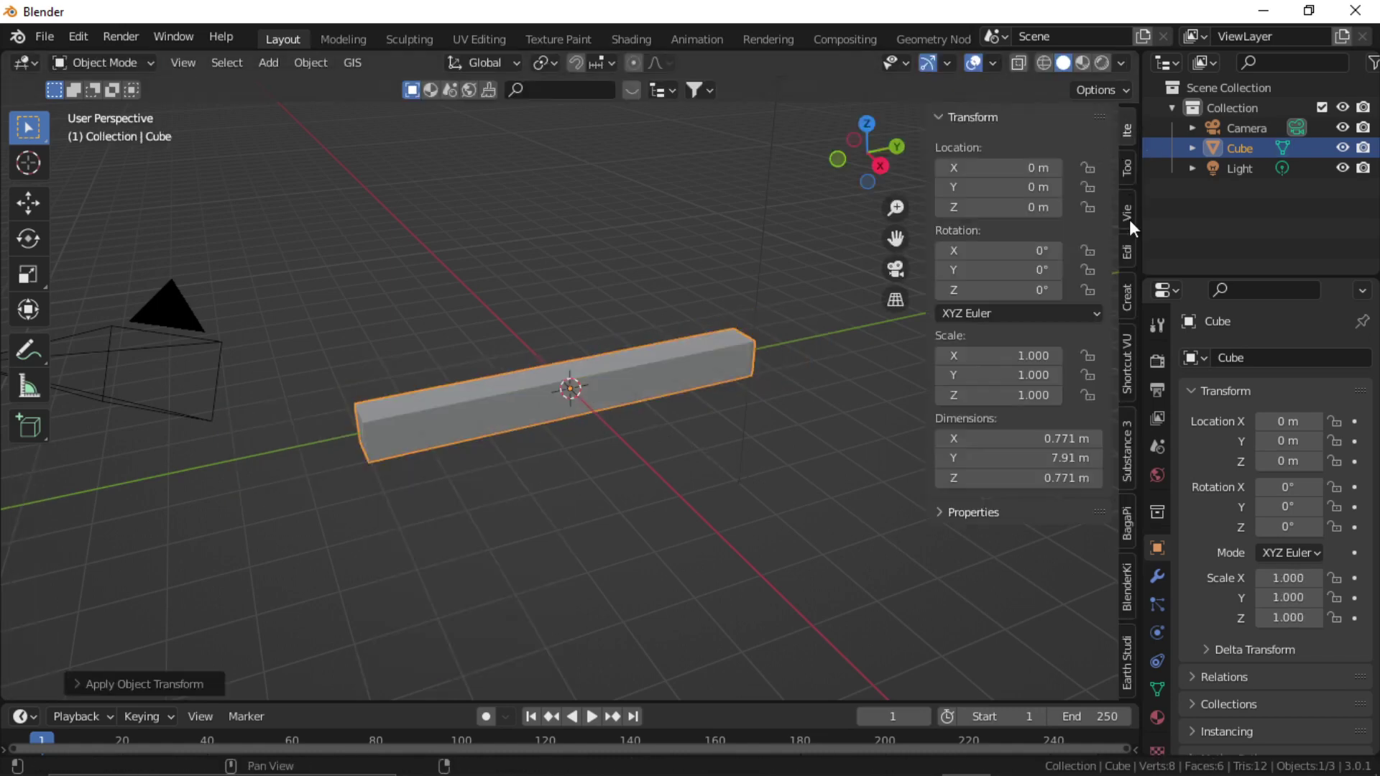
left_click(1126, 297)
left_click(1127, 363)
left_click(962, 147)
Add four evenly spaced loop cuts along the beam's length in Edit Mode, without sliding them.
key("Tab")
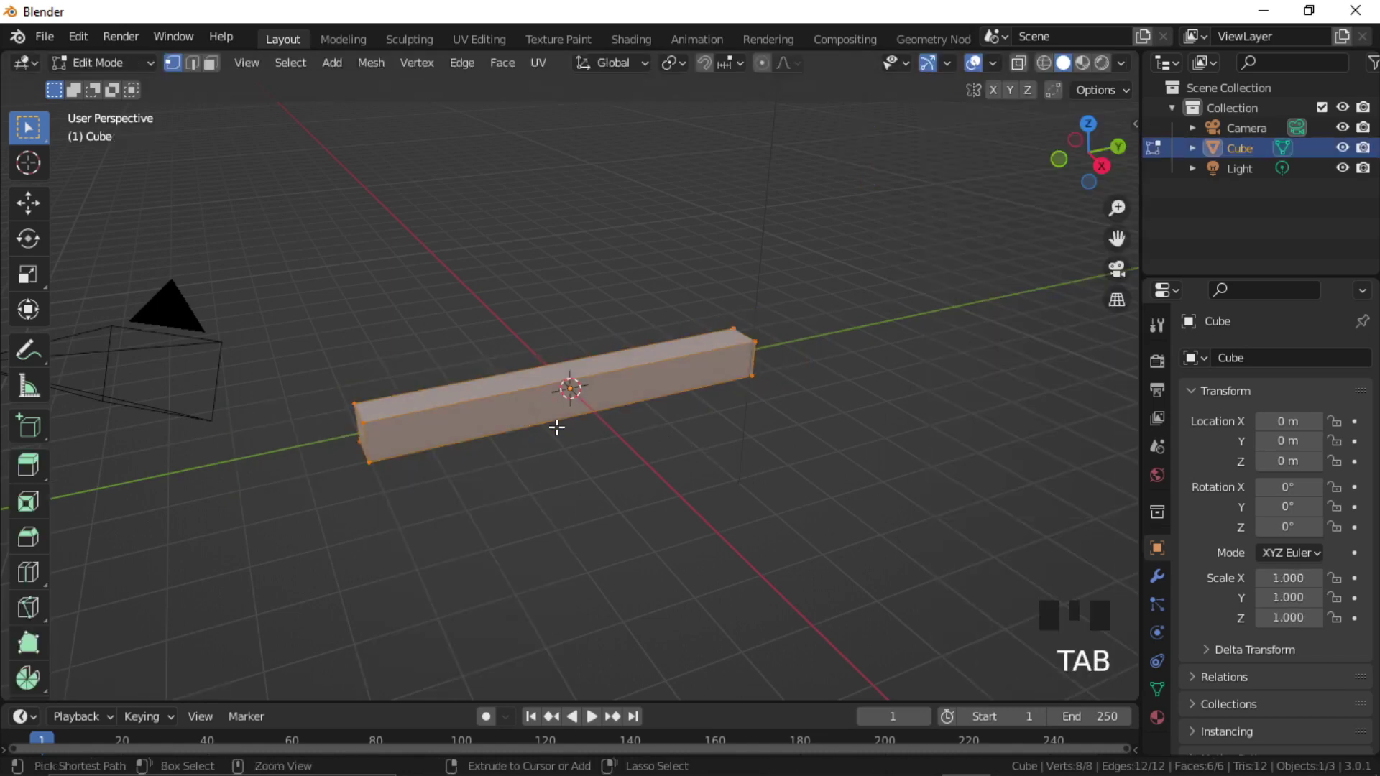
left_click(556, 427)
right_click(554, 426)
Select the whole beam mesh, scale it uniformly, and scale it again along the X axis.
key("a")
key("s")
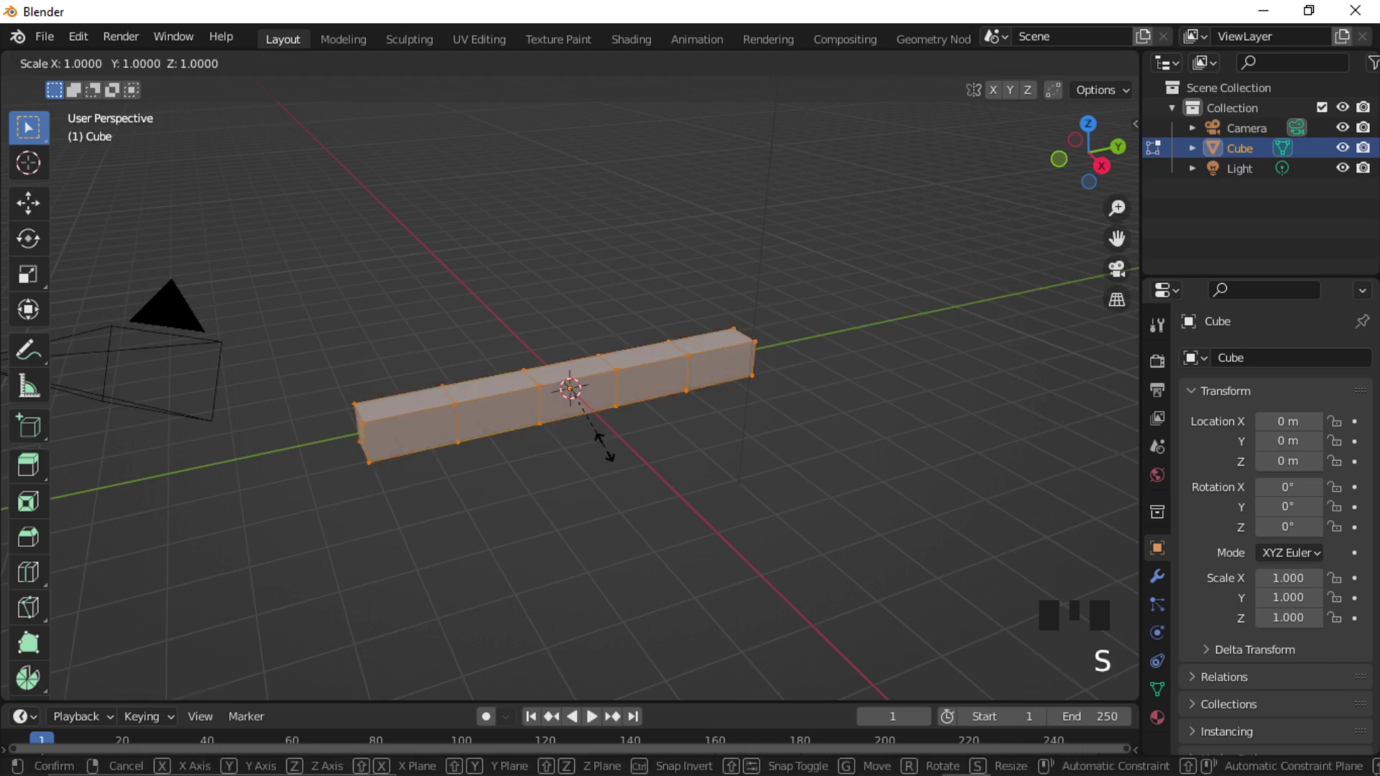
left_click(656, 455)
key("s")
key("x")
left_click(725, 472)
scroll(503, 407, "up", 3)
middle_click_drag(503, 408, 604, 441, "shift")
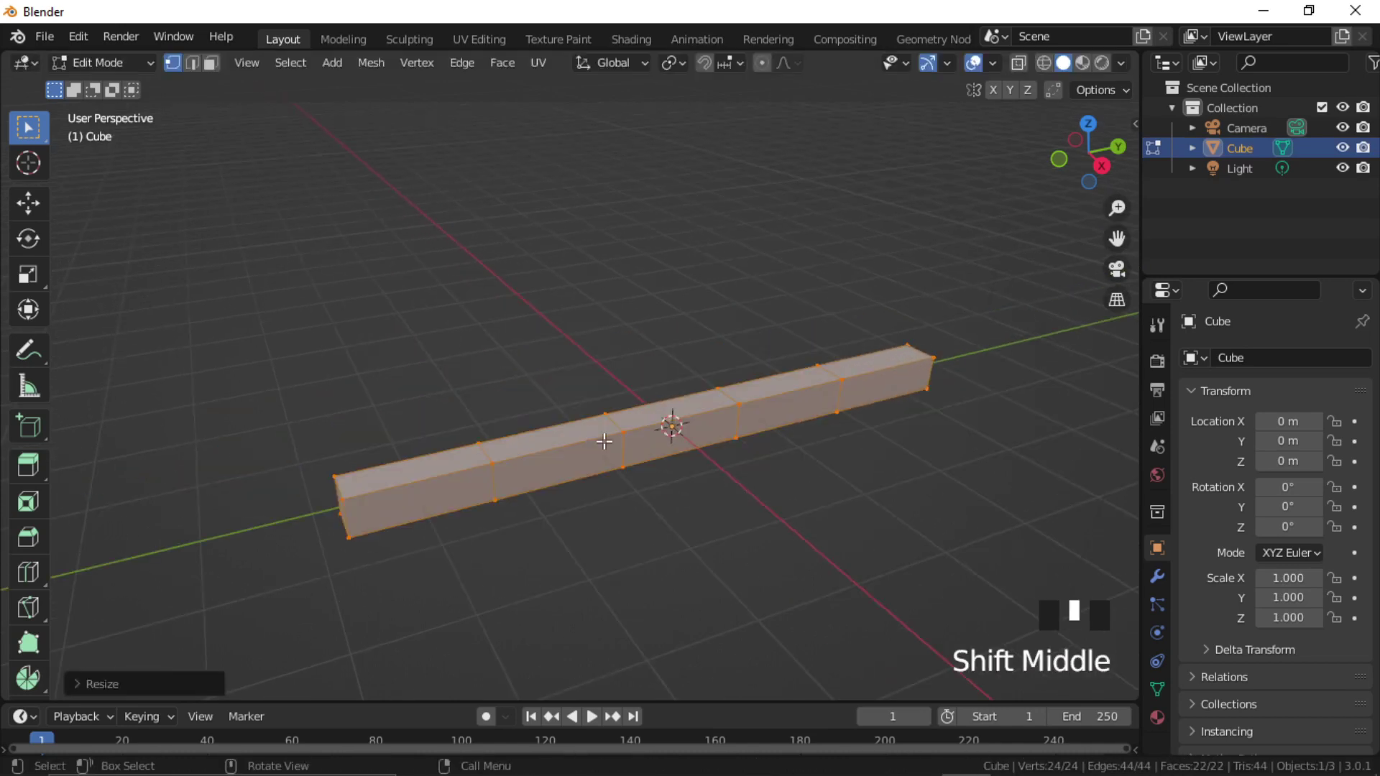
Select the face at the beam's near end and scale it up.
left_click(342, 513)
middle_click_drag(342, 513, 376, 506)
left_click(364, 531)
key("s")
left_click(490, 520)
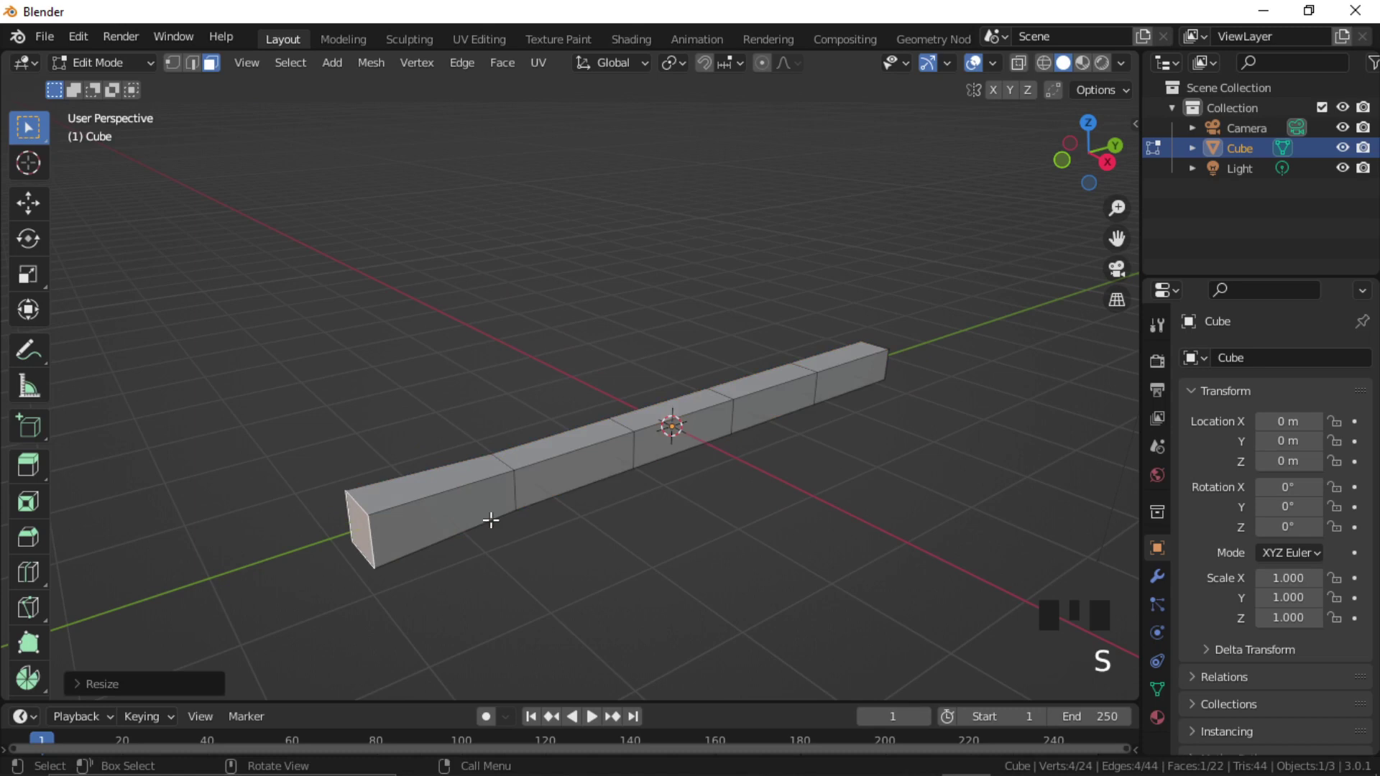
Scale and rotate further parts of the beam for an irregular shape, and return to Object Mode with nothing selected.
key("s")
left_click(770, 542)
key("r")
left_click(773, 536)
middle_click_drag(806, 417, 706, 445, "shift")
left_click(752, 487)
key("Tab")
left_click(591, 477)
Add a plane mesh, scale it to about 3.66, and rotate it 90° around the global Y axis.
key("shift+a")
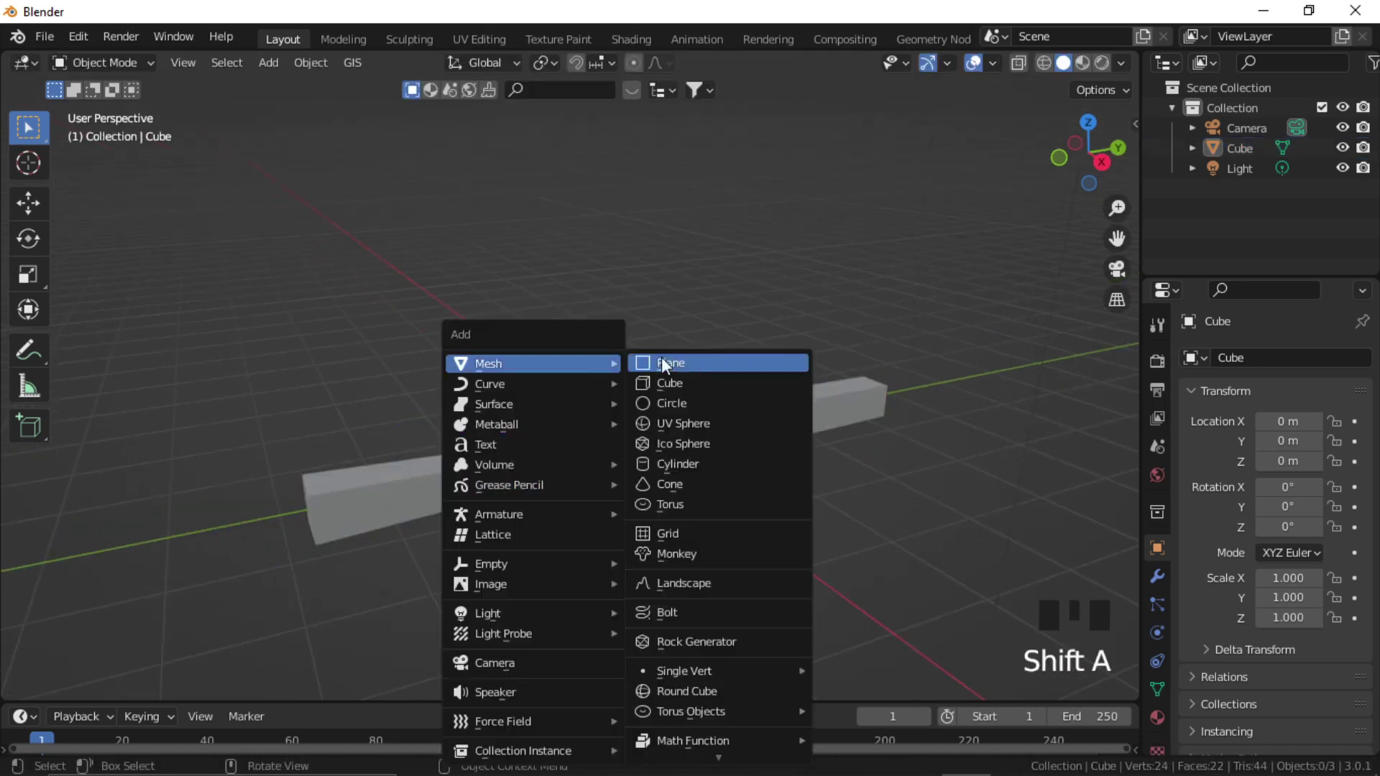
left_click(662, 362)
scroll(660, 441, "down", 3)
key("s")
left_click(737, 496)
type("r")
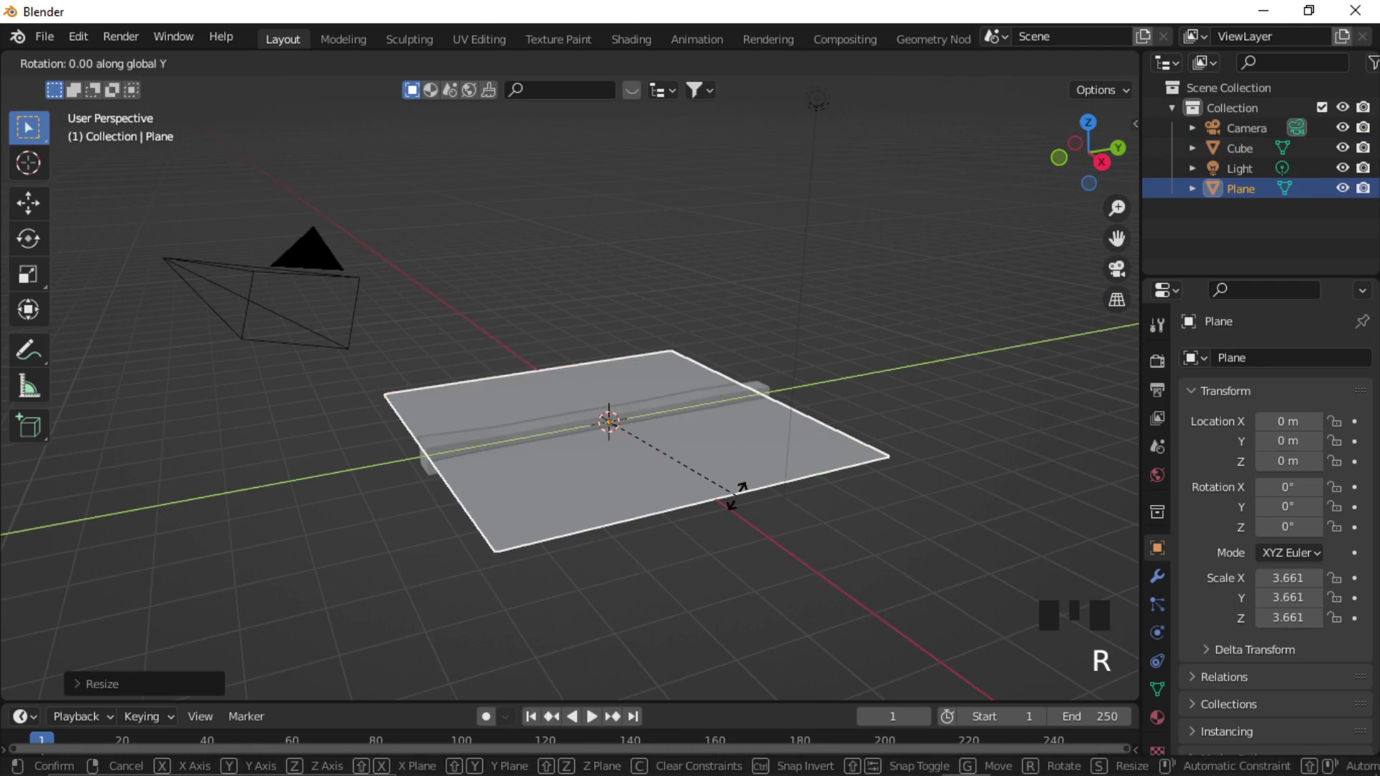
type("90")
key("Return")
Move the upright plane up along Z to about 4.1 m so that it stands above the beam.
key("g")
key("z")
left_click(425, 404)
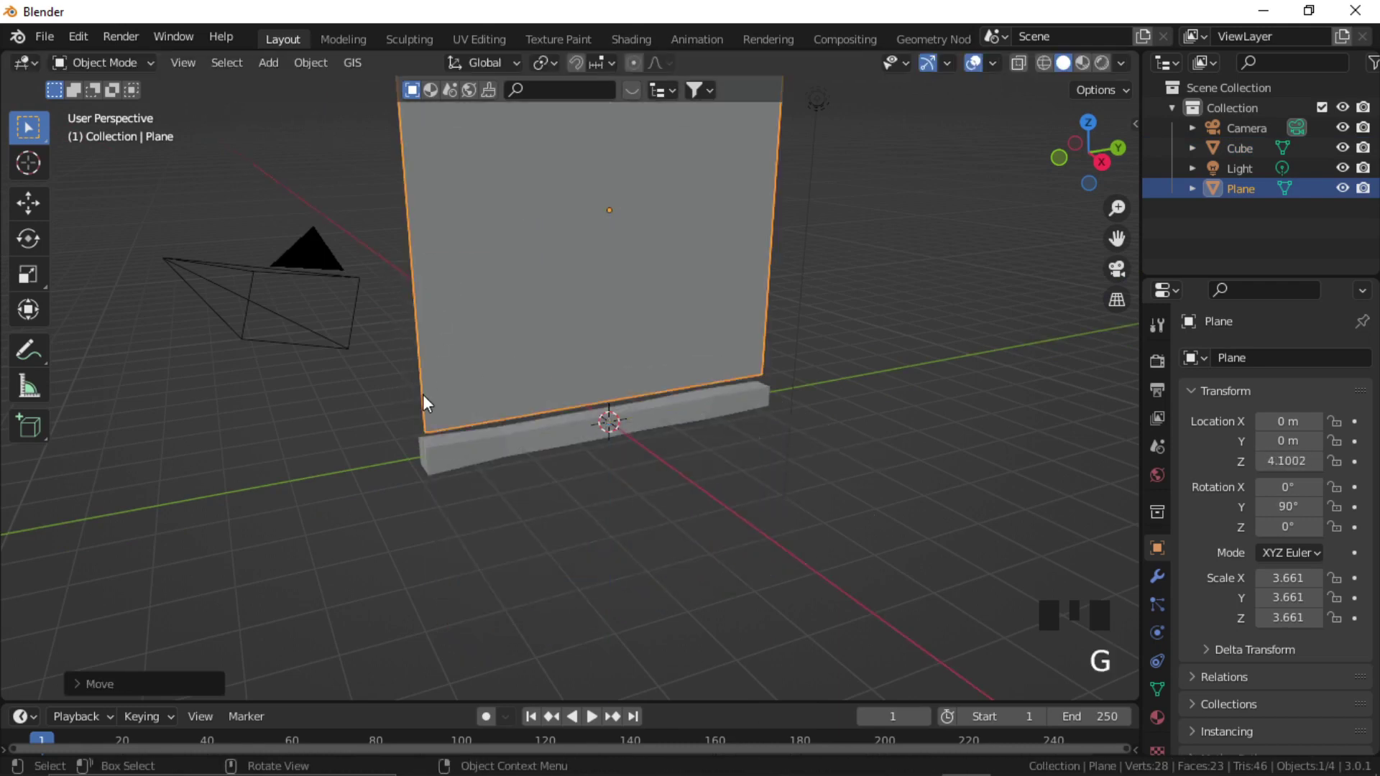
key("g")
key("g")
middle_click_drag(428, 414, 878, 508, "alt")
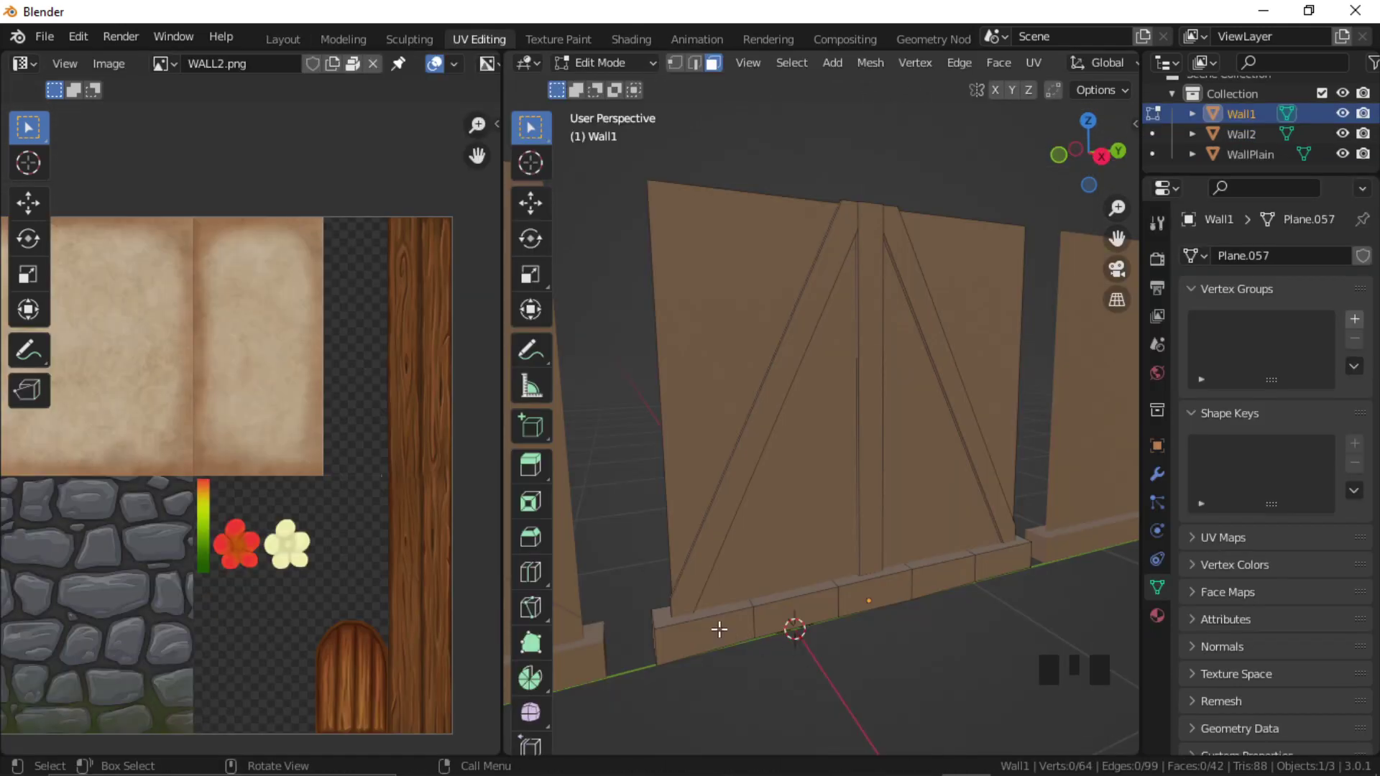
Unwrap the front faces of Wall1's bottom beam and rotate their UVs by 90°.
left_click(718, 628)
left_click(1001, 561, "ctrl+shift")
key("u")
left_click(790, 134)
scroll(360, 549, "down", 3)
type("r90")
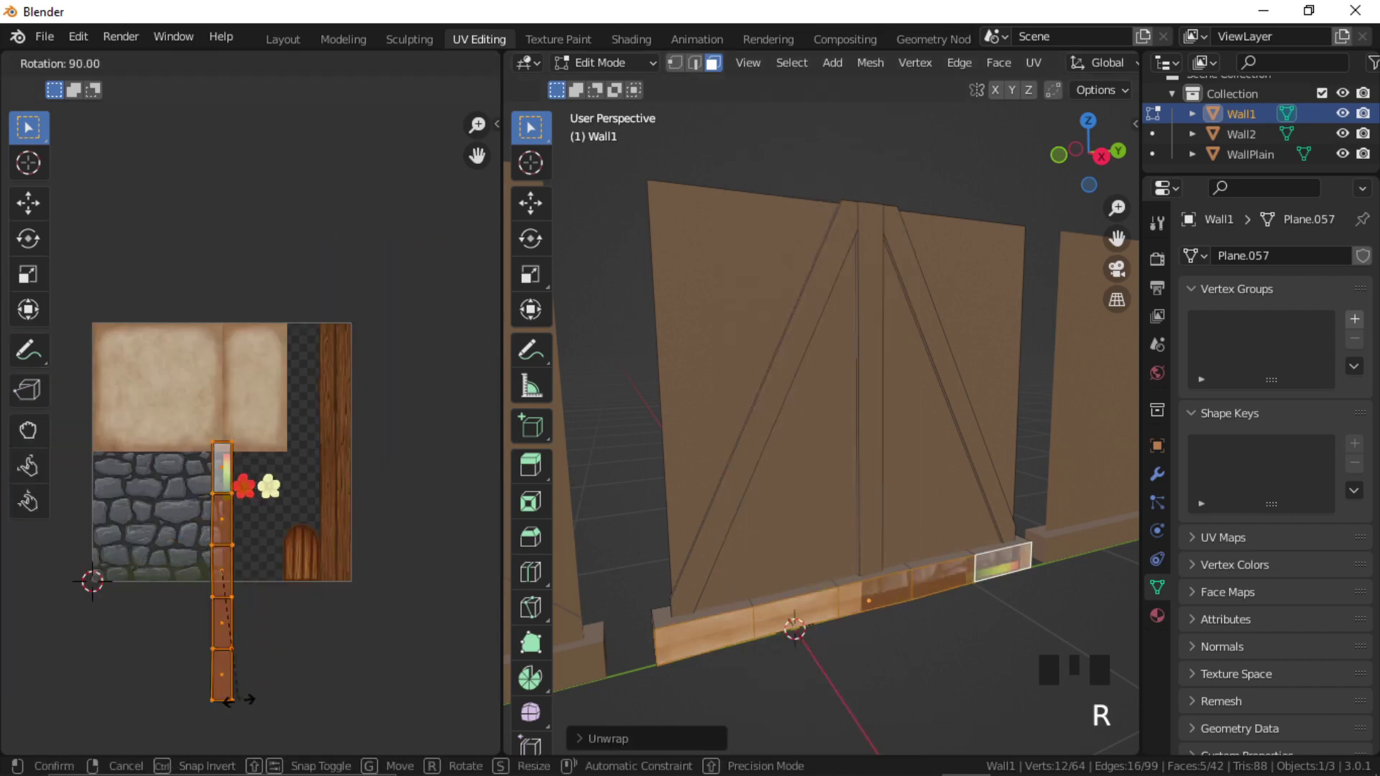
left_click(239, 699)
Move the bottom beam's front-face UVs onto the wood plank texture and scale them to fit a plank's width.
key("g")
left_click(398, 533)
scroll(380, 557, "up", 3)
middle_click_drag(379, 561, 401, 622)
key("s")
left_click(391, 568)
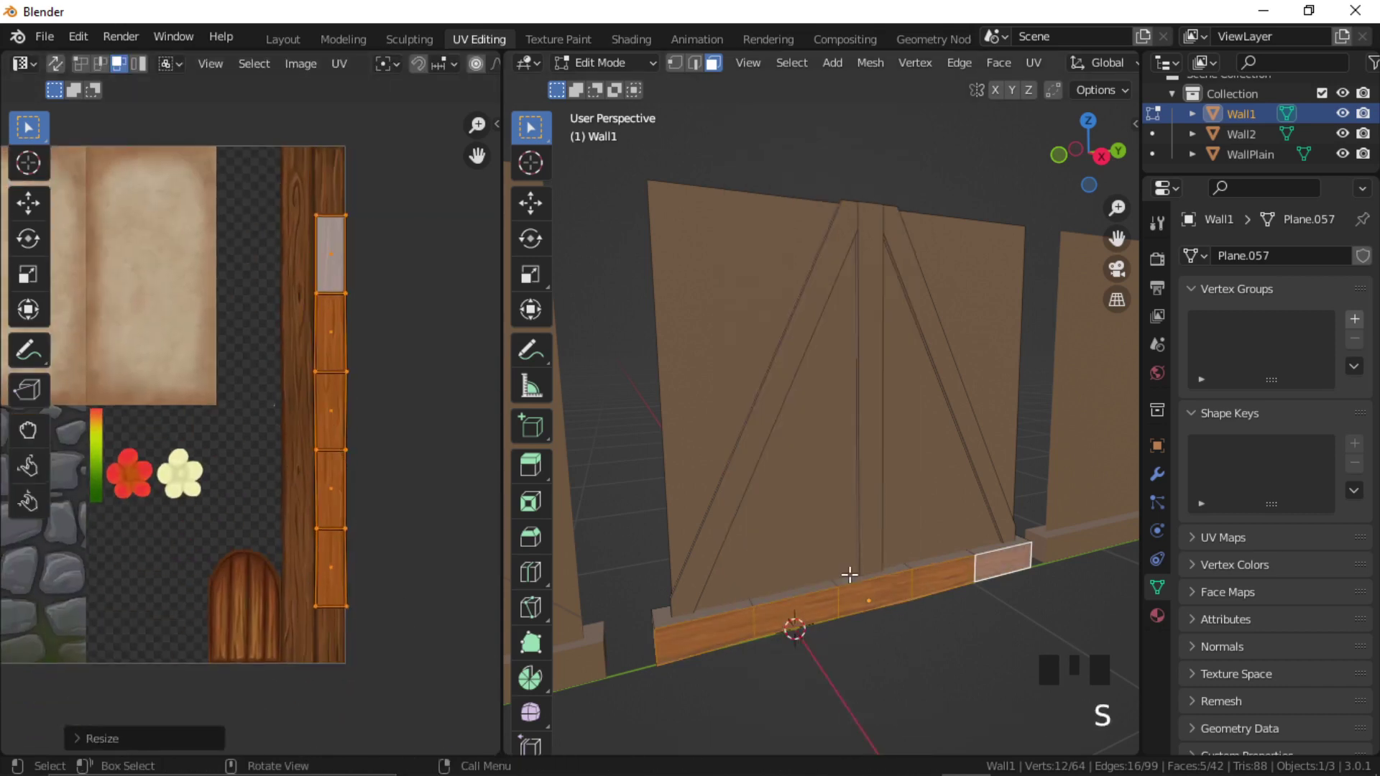
key("Tab")
key("Tab")
Unwrap the top faces of Wall1's bottom beam and rotate their UVs by 90°.
left_click(710, 613)
left_click(981, 560)
scroll(283, 545, "down", 2)
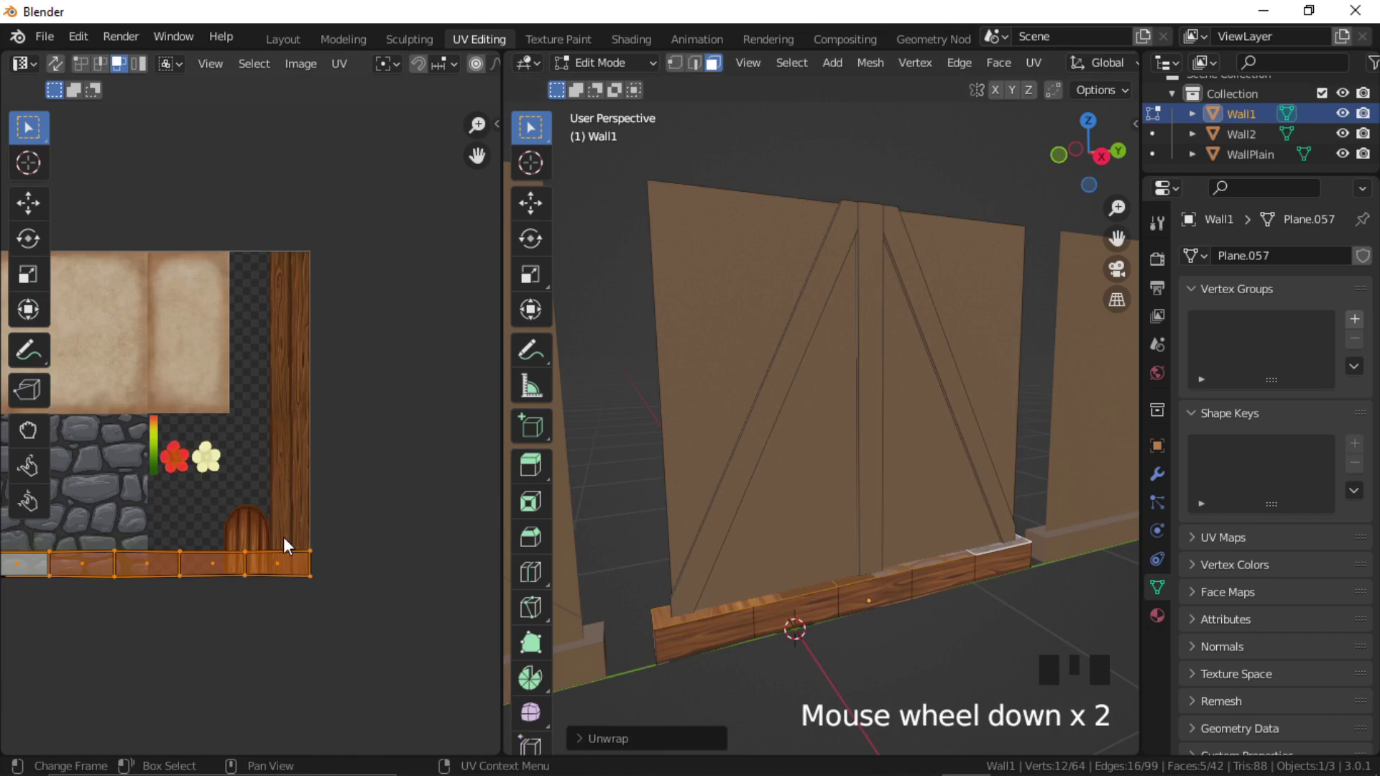
type("r90")
key("Return")
Place the bottom beam's top-face UVs on the wood plank texture and scale them to fit one plank.
key("g")
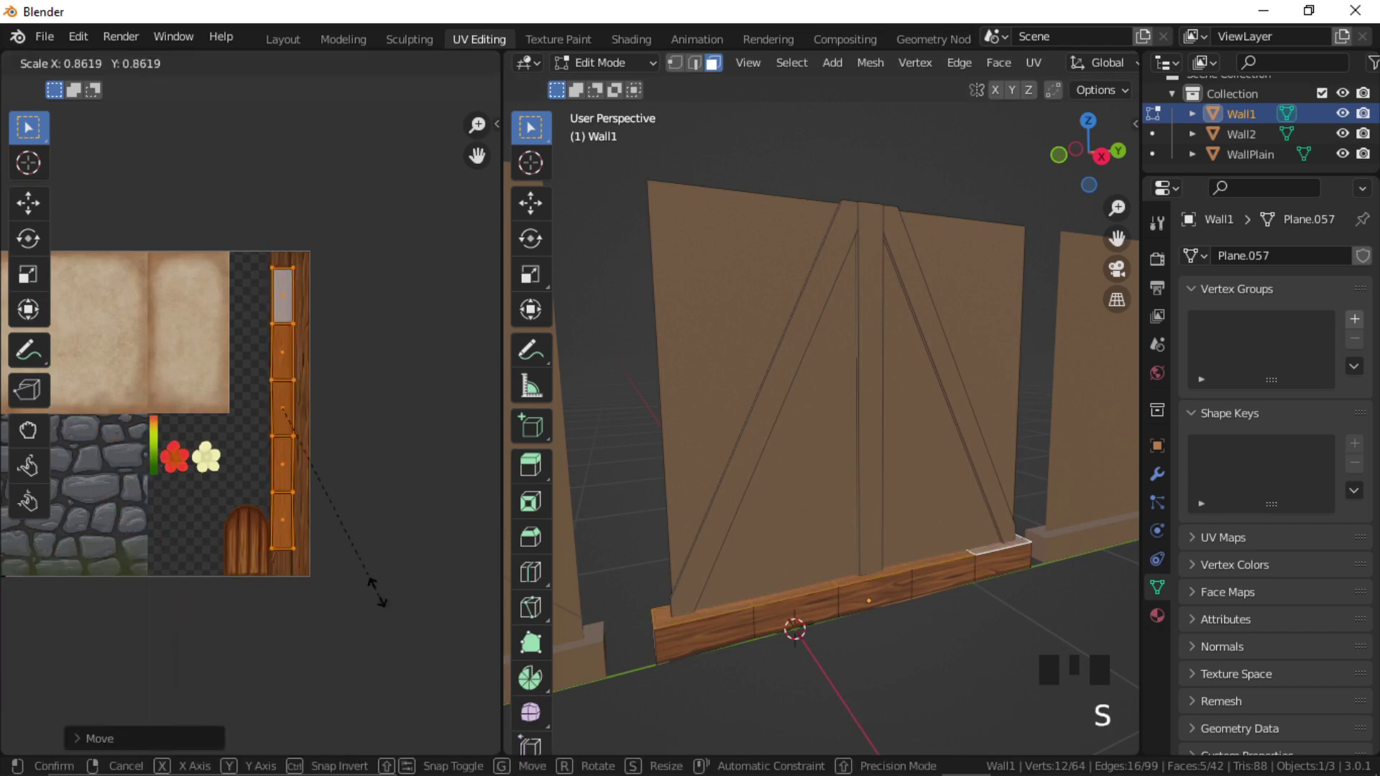
scroll(319, 476, "up", 3)
middle_click_drag(318, 476, 376, 523)
key("g")
left_click(370, 523)
key("Tab")
key("Tab")
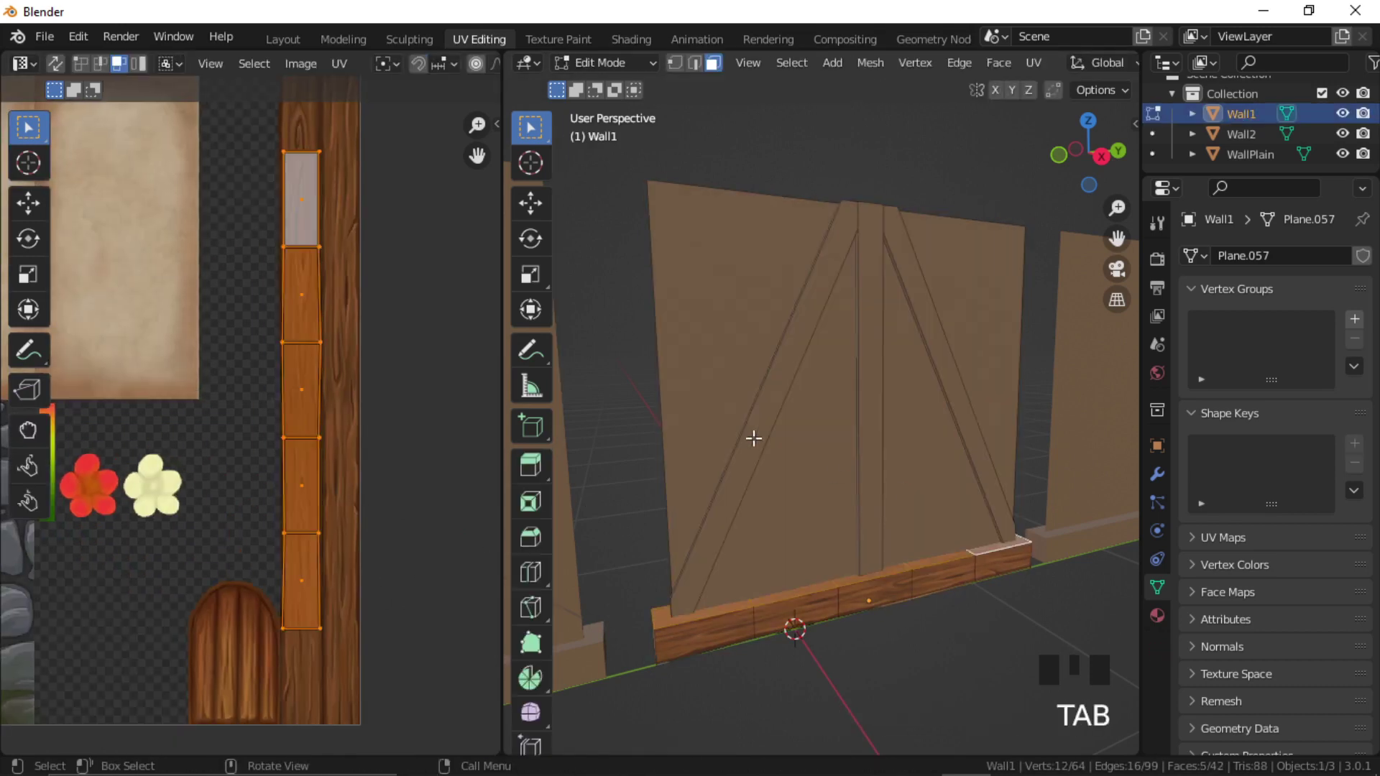
Select the front faces of Wall1's vertical post and two diagonal braces, and unwrap them.
left_click(752, 437)
left_click(870, 427, "shift")
key("u")
left_click(866, 244)
scroll(231, 440, "down", 4)
middle_click_drag(230, 440, 286, 554)
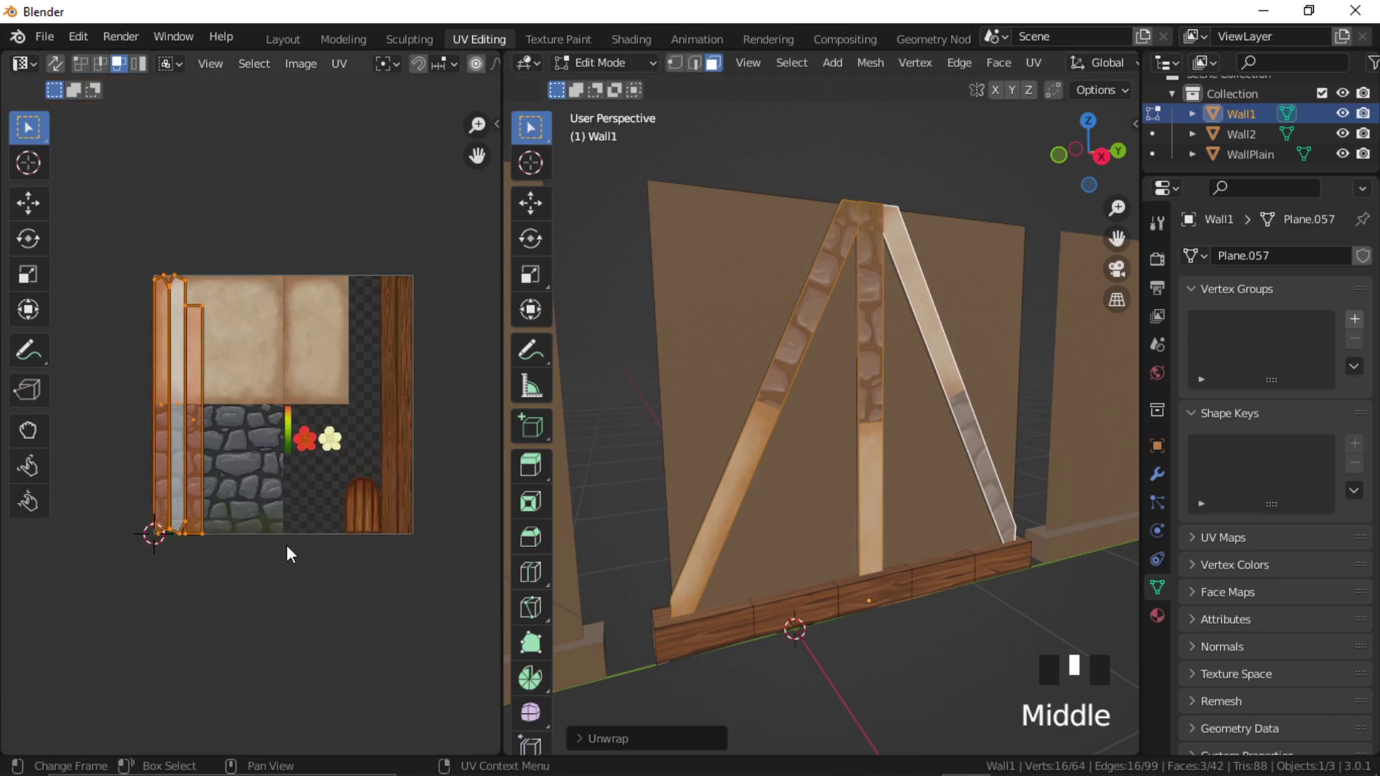
Move the post and brace UV islands onto the wood plank texture, shifting the misplaced diagonal brace island separately.
key("g")
left_click(480, 518)
scroll(481, 518, "up", 4)
middle_click_drag(481, 518, 138, 642)
left_click(223, 507)
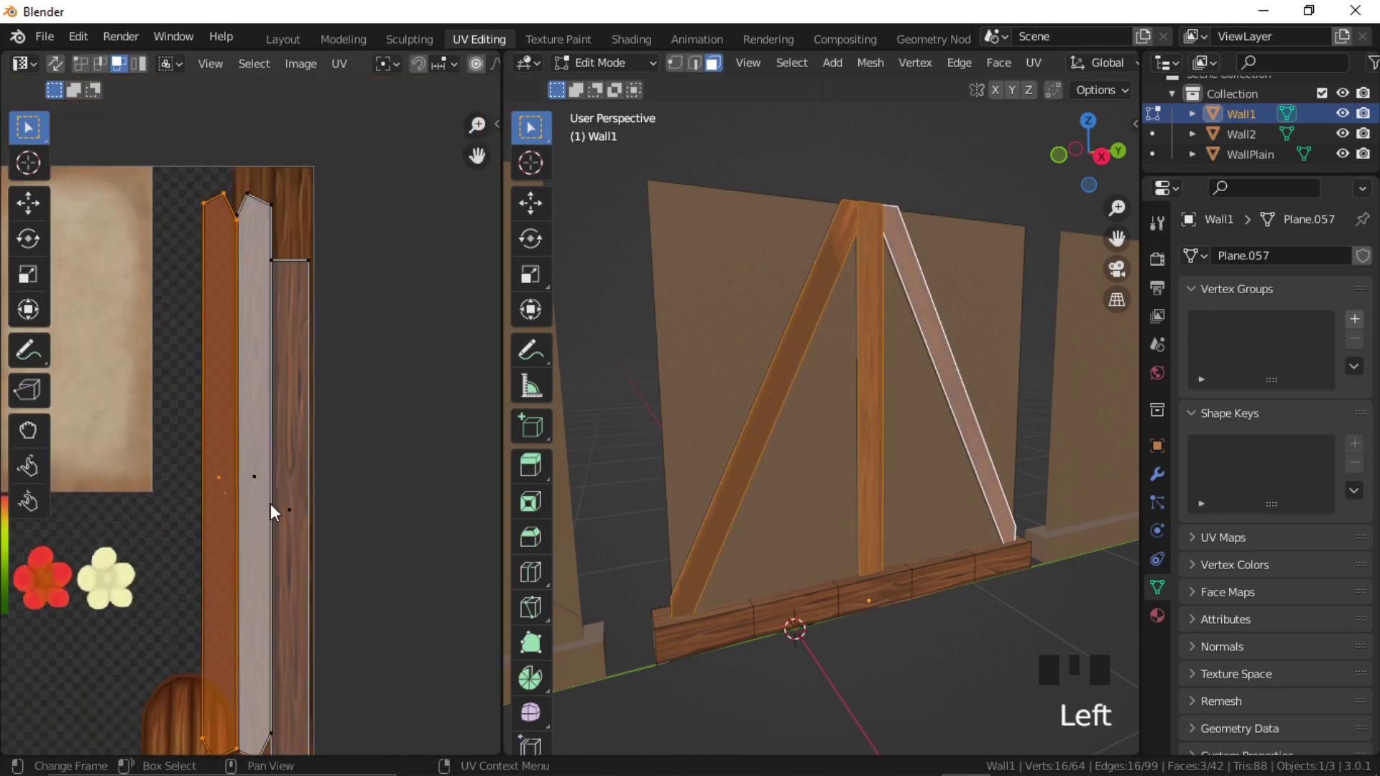
key("g")
left_click(341, 509)
Select the two large wall panel faces behind the beams, unwrap them, and resize their UVs.
left_click(920, 431)
left_click(831, 457, "shift")
key("u")
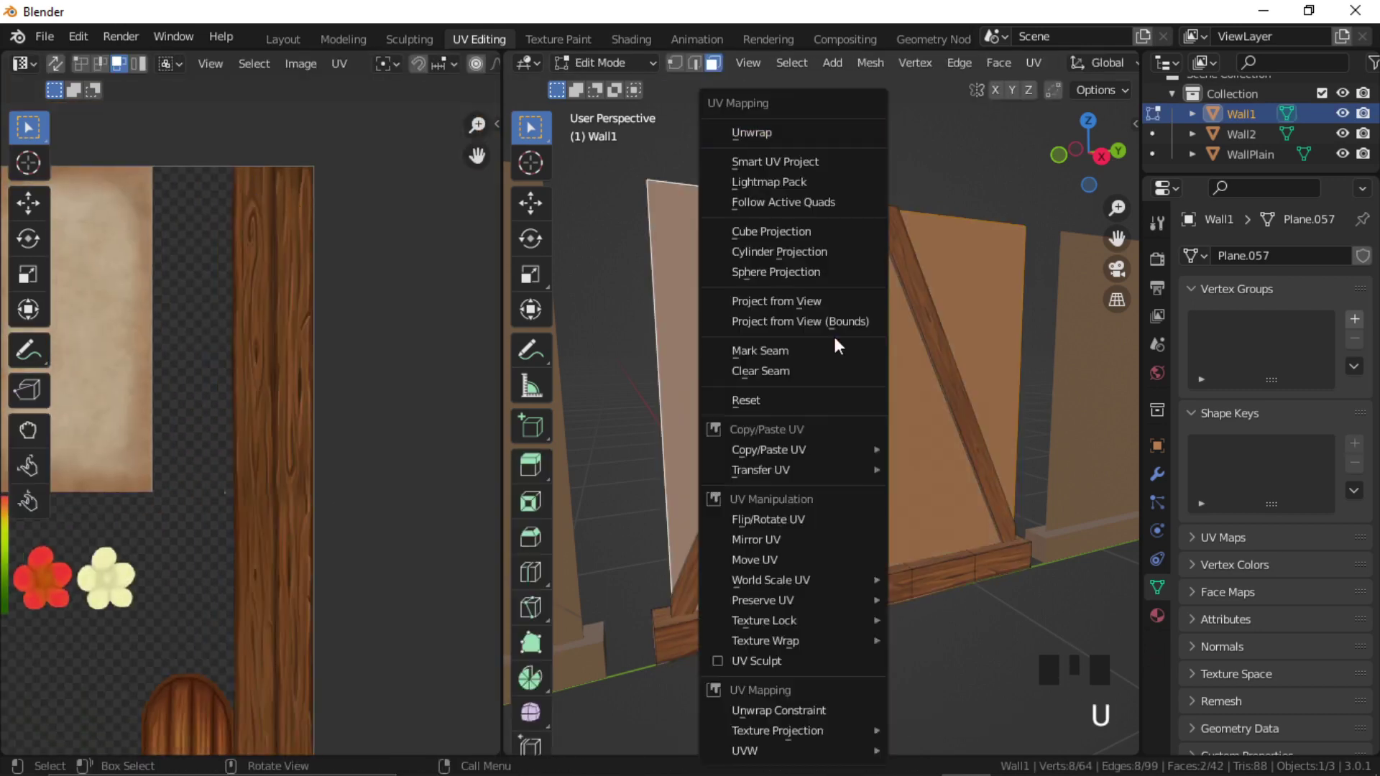
left_click(812, 132)
scroll(360, 435, "down", 4)
middle_click_drag(360, 435, 443, 450)
key("r")
left_click(401, 677)
Scale the two wall panel UV islands and move them up onto the plaster texture.
scroll(314, 502, "up", 3)
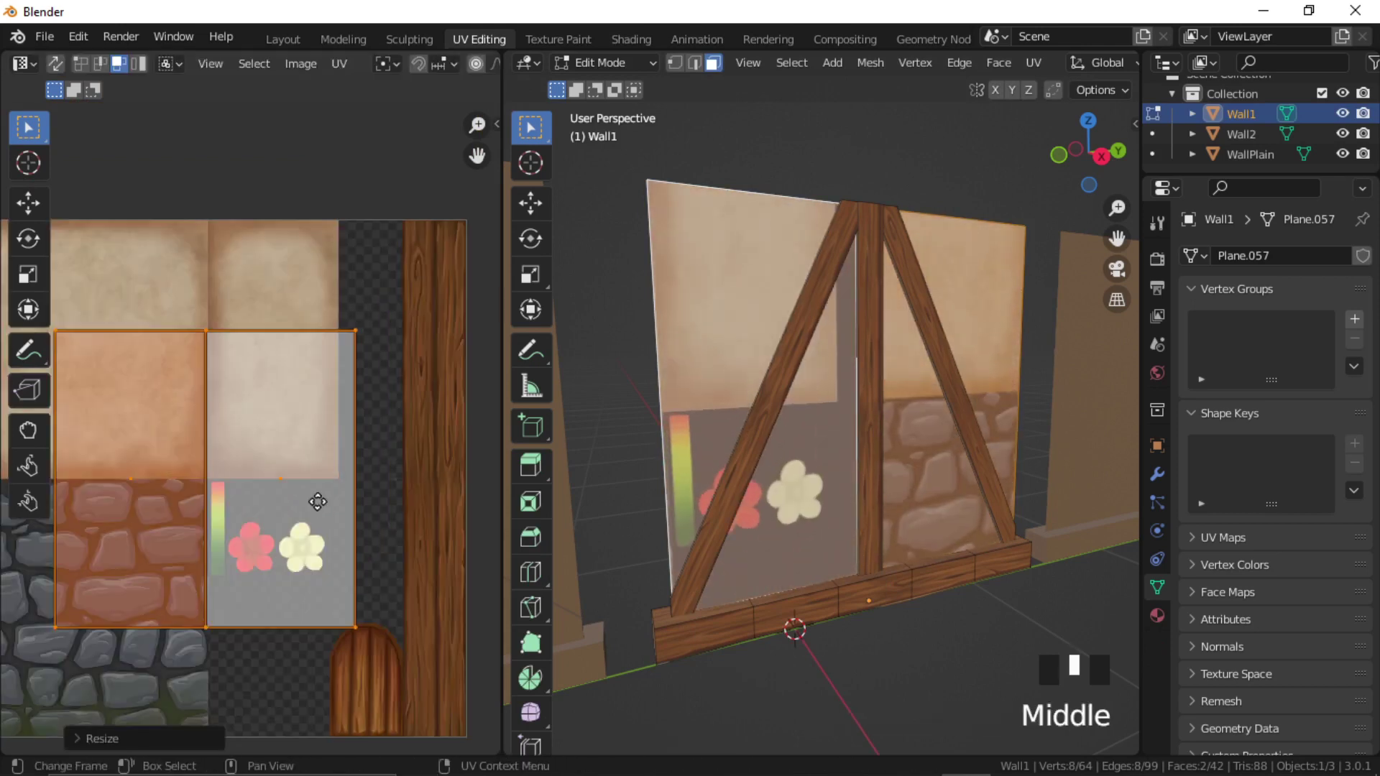
key("s")
left_click(309, 624)
key("g")
left_click(310, 498)
scroll(369, 554, "down", 3)
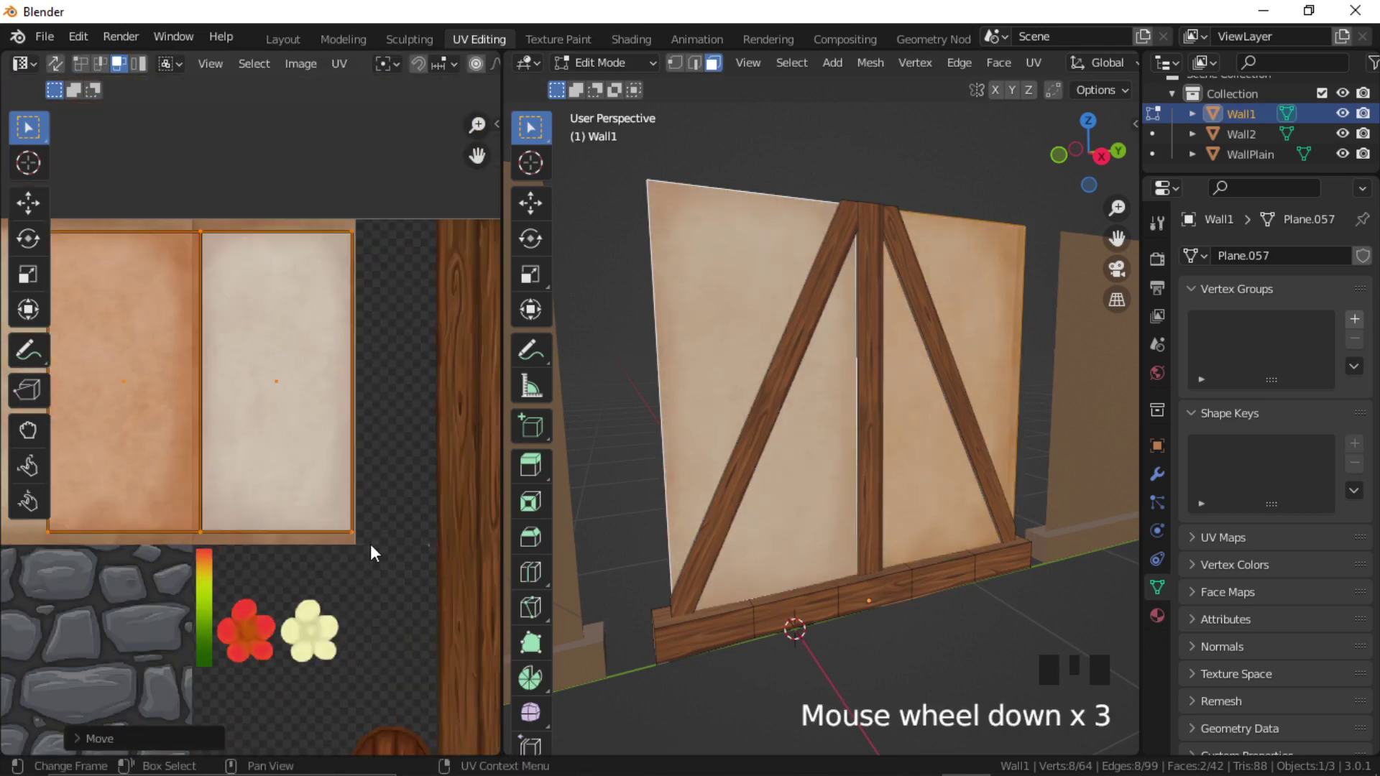
Fit the wall panel UV islands to the plaster texture's height and shift them along the X axis.
key("s")
right_click(380, 622)
scroll(254, 424, "down", 2)
middle_click_drag(180, 372, 224, 388)
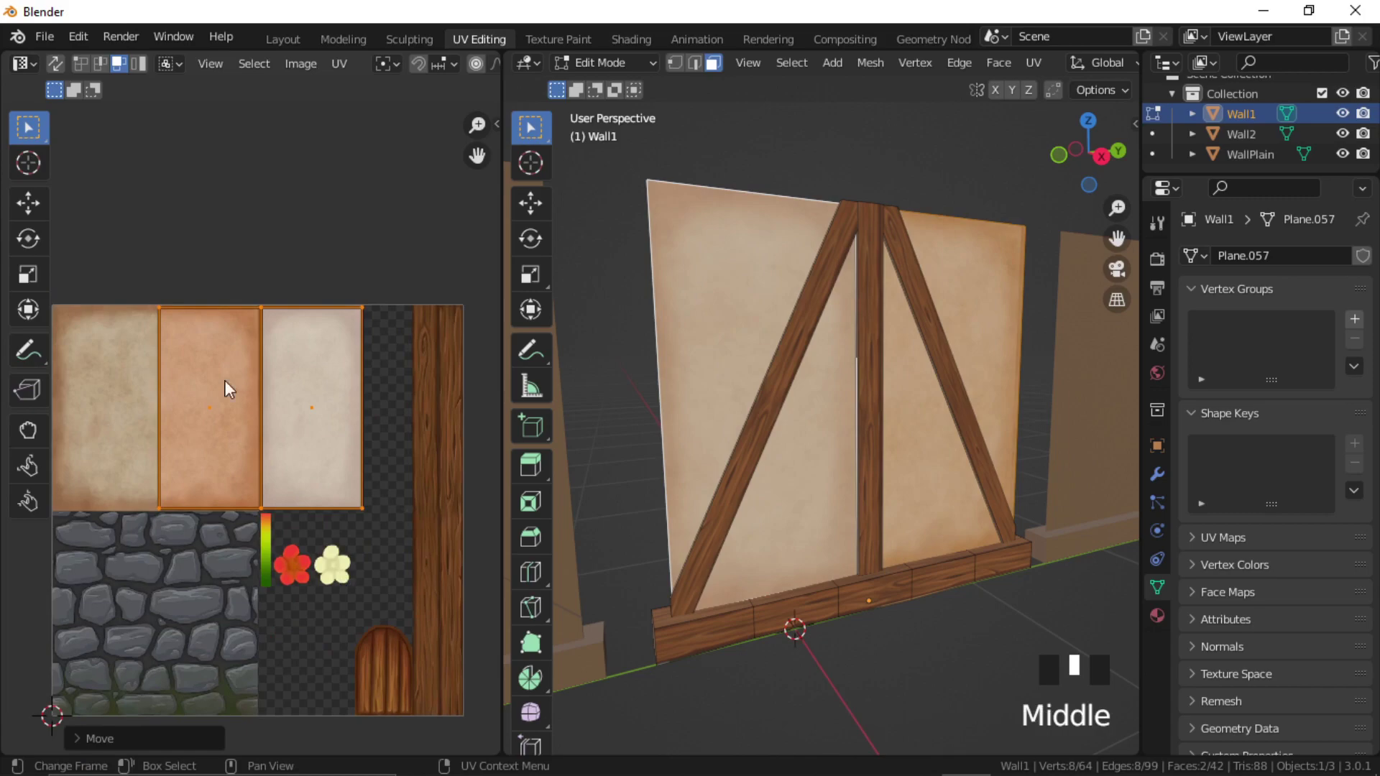
scroll(237, 410, "up", 2)
middle_click_drag(308, 465, 264, 493)
left_click(264, 493, "shift")
key("g")
key("x")
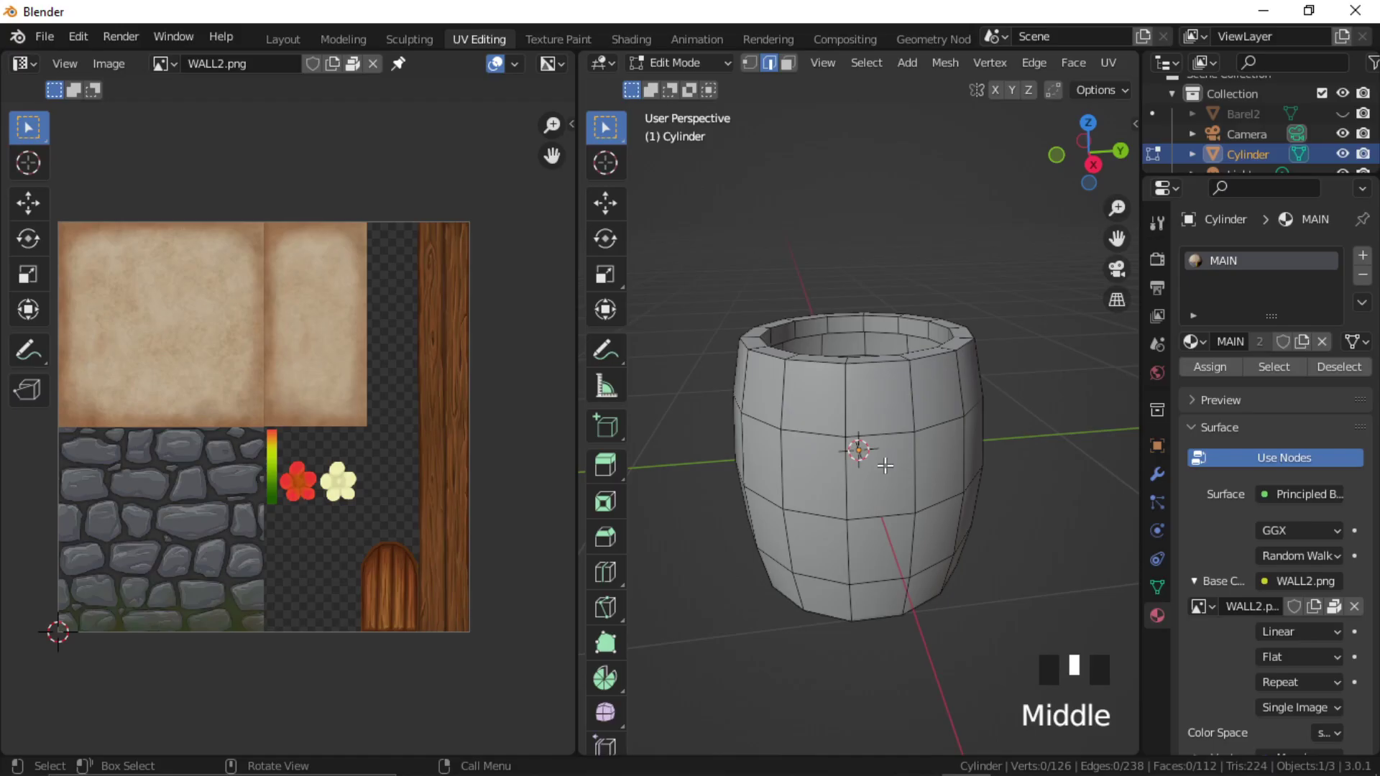
Mark a vertical edge loop on the barrel's side as a seam and unwrap the whole linked mesh.
middle_click_drag(885, 466, 836, 445)
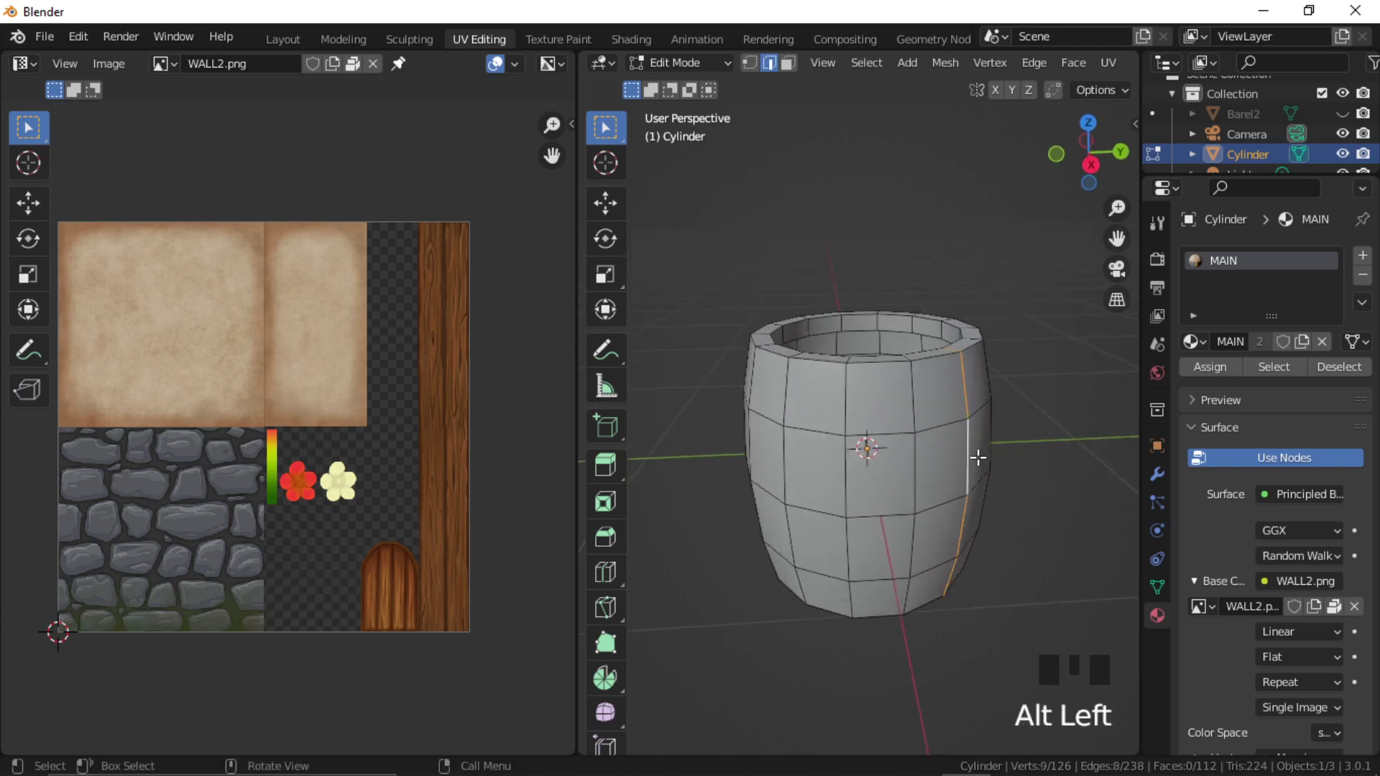
key("u")
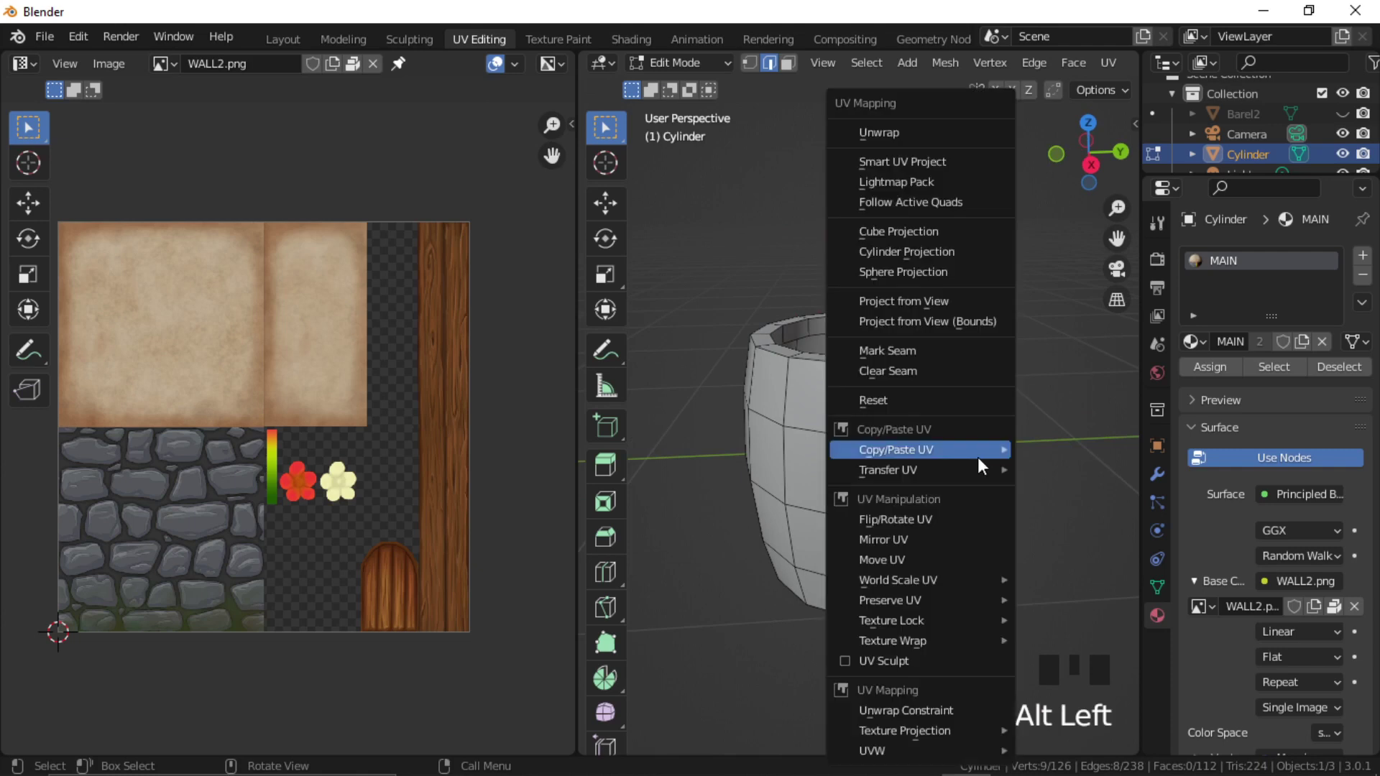
left_click(917, 351)
key("l")
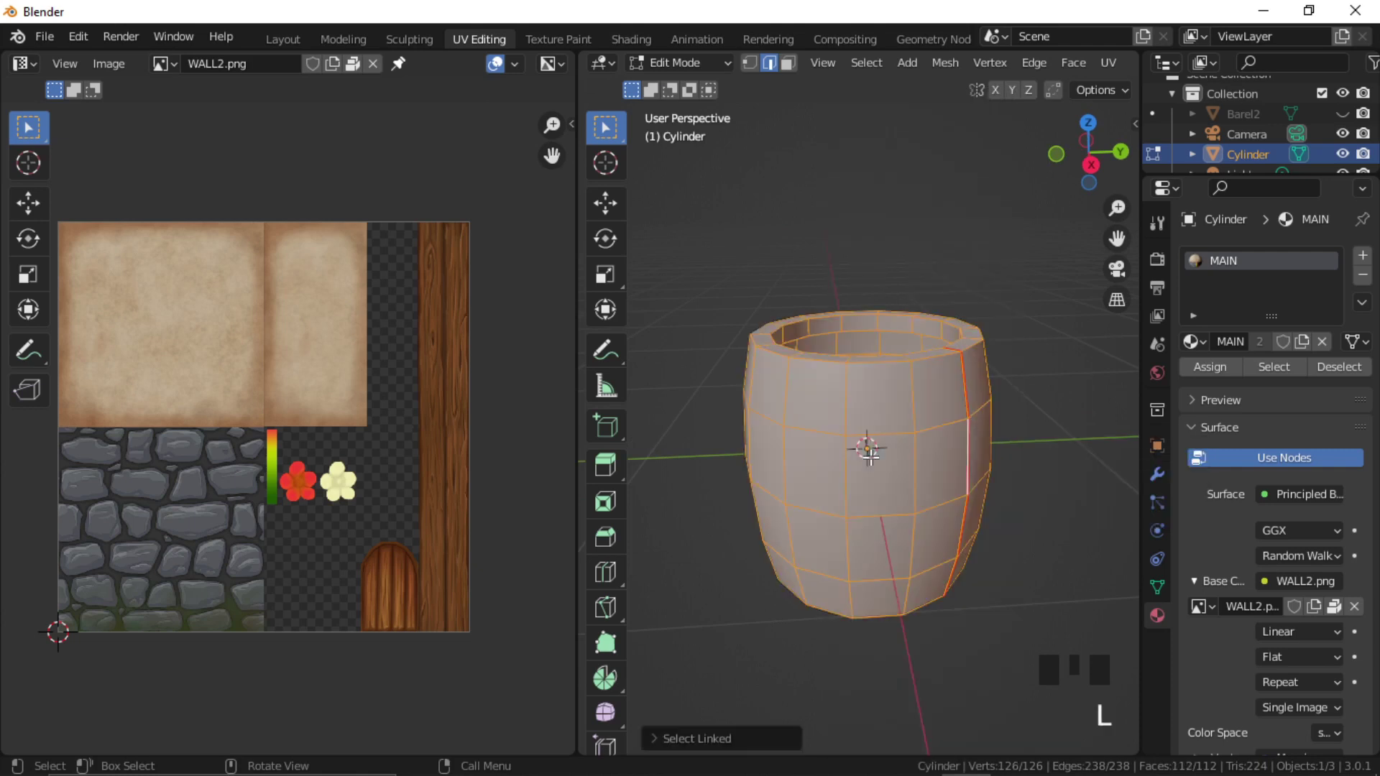
key("u")
left_click(769, 129)
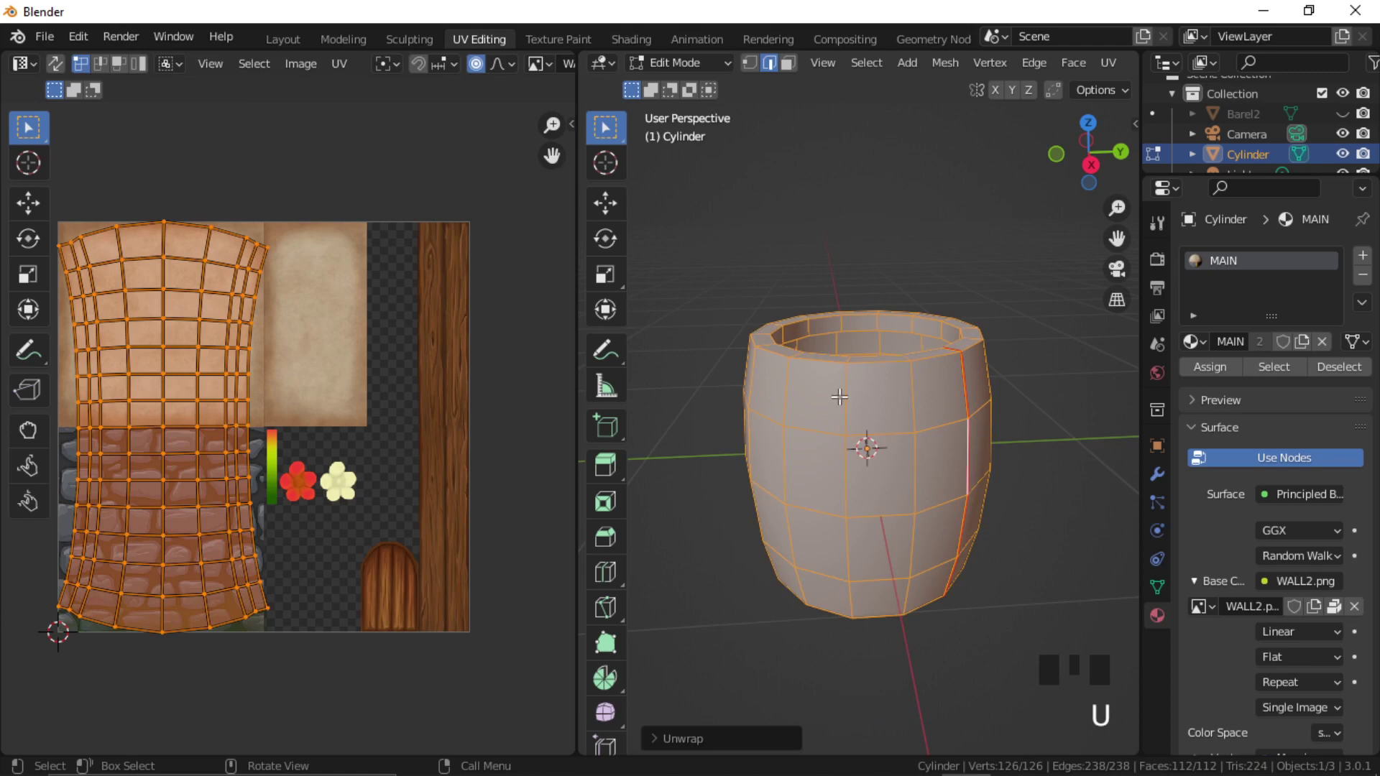
Select a single quad near the middle of the barrel's UV layout.
middle_click_drag(299, 407, 327, 404)
scroll(330, 409, "up", 2)
middle_click_drag(296, 343, 321, 419)
scroll(291, 392, "down", 1)
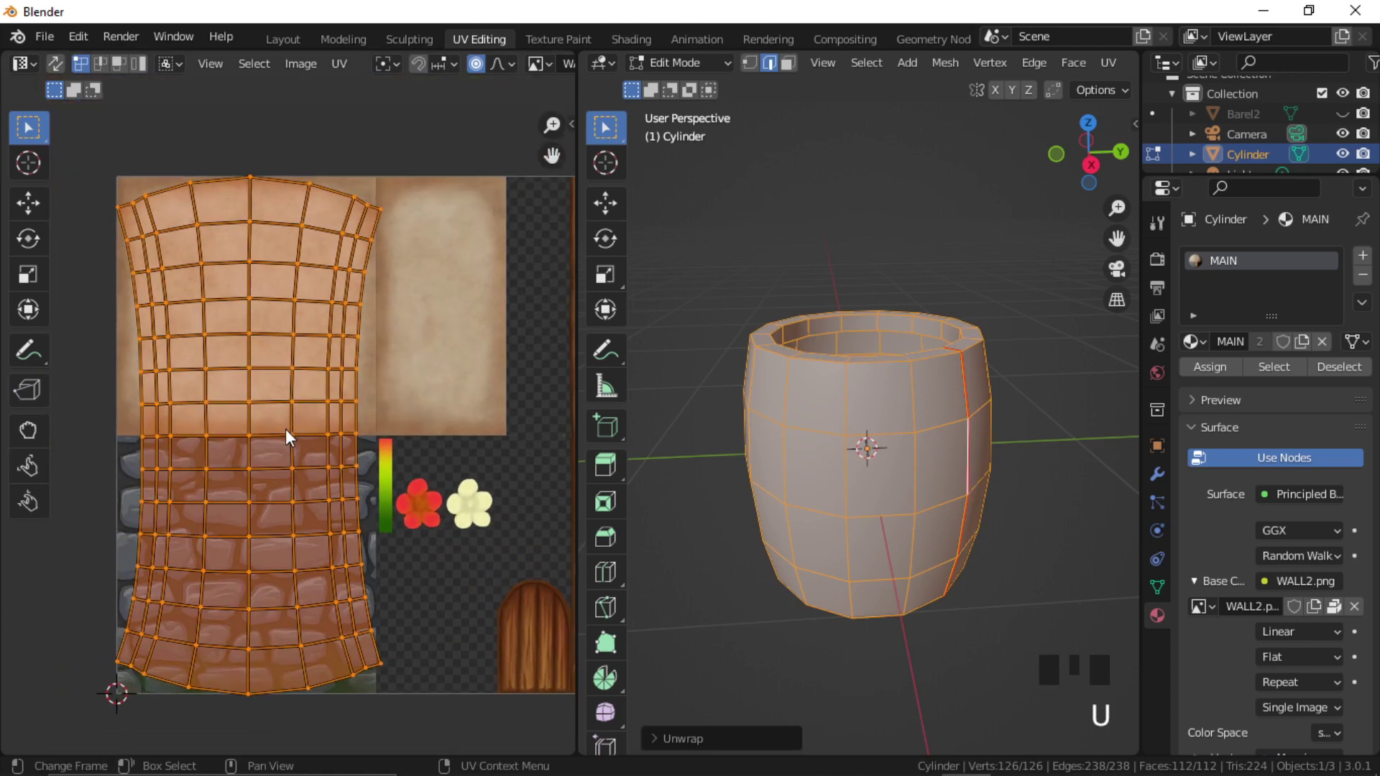
scroll(285, 431, "up", 1)
scroll(282, 431, "up", 3)
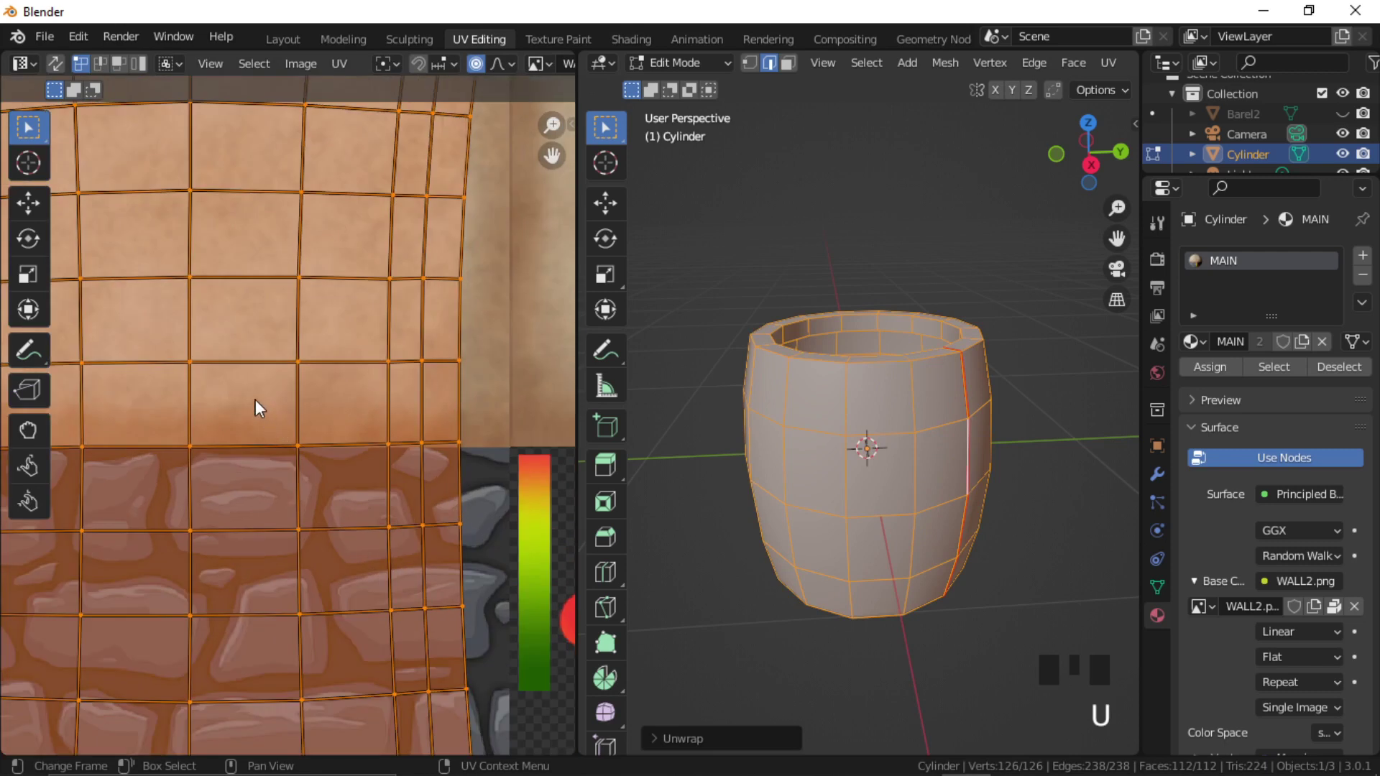
left_click(249, 408)
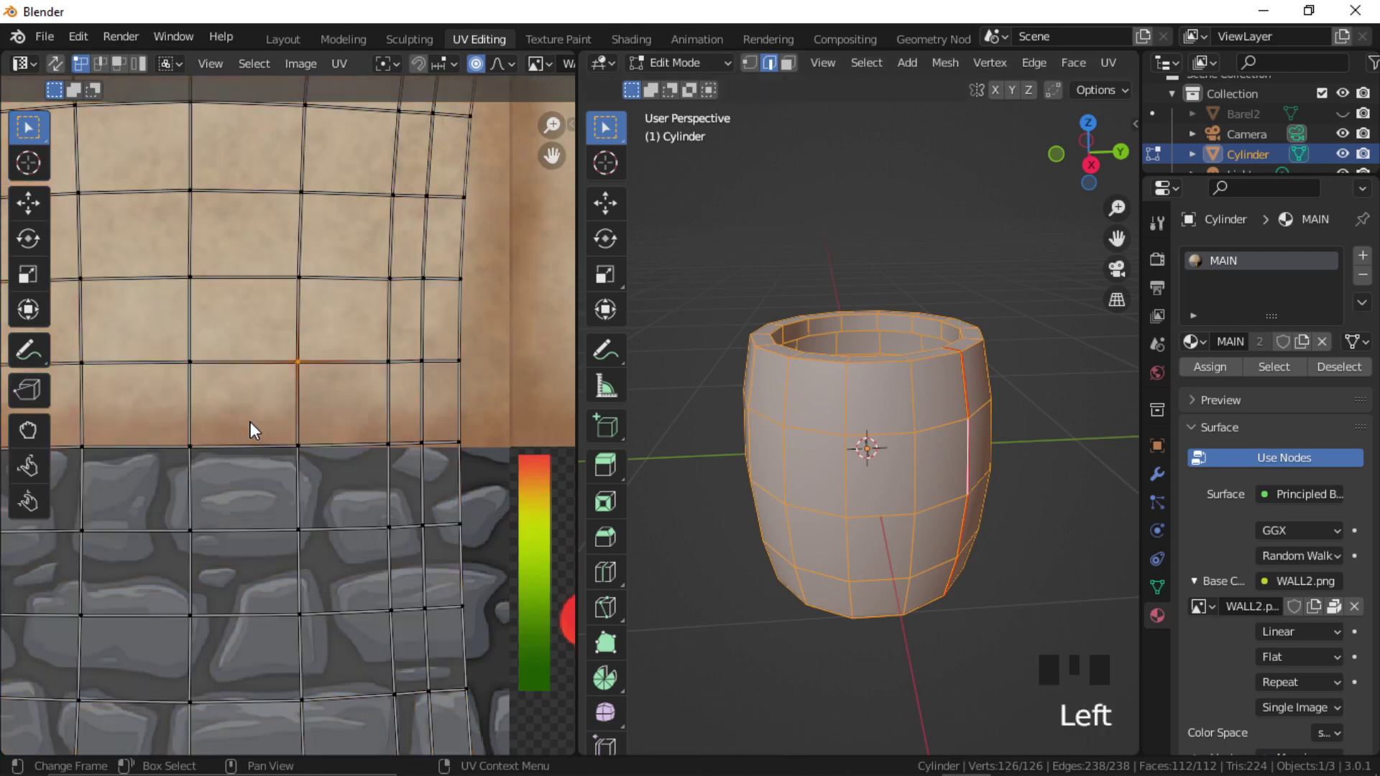
key("3")
left_click(259, 422)
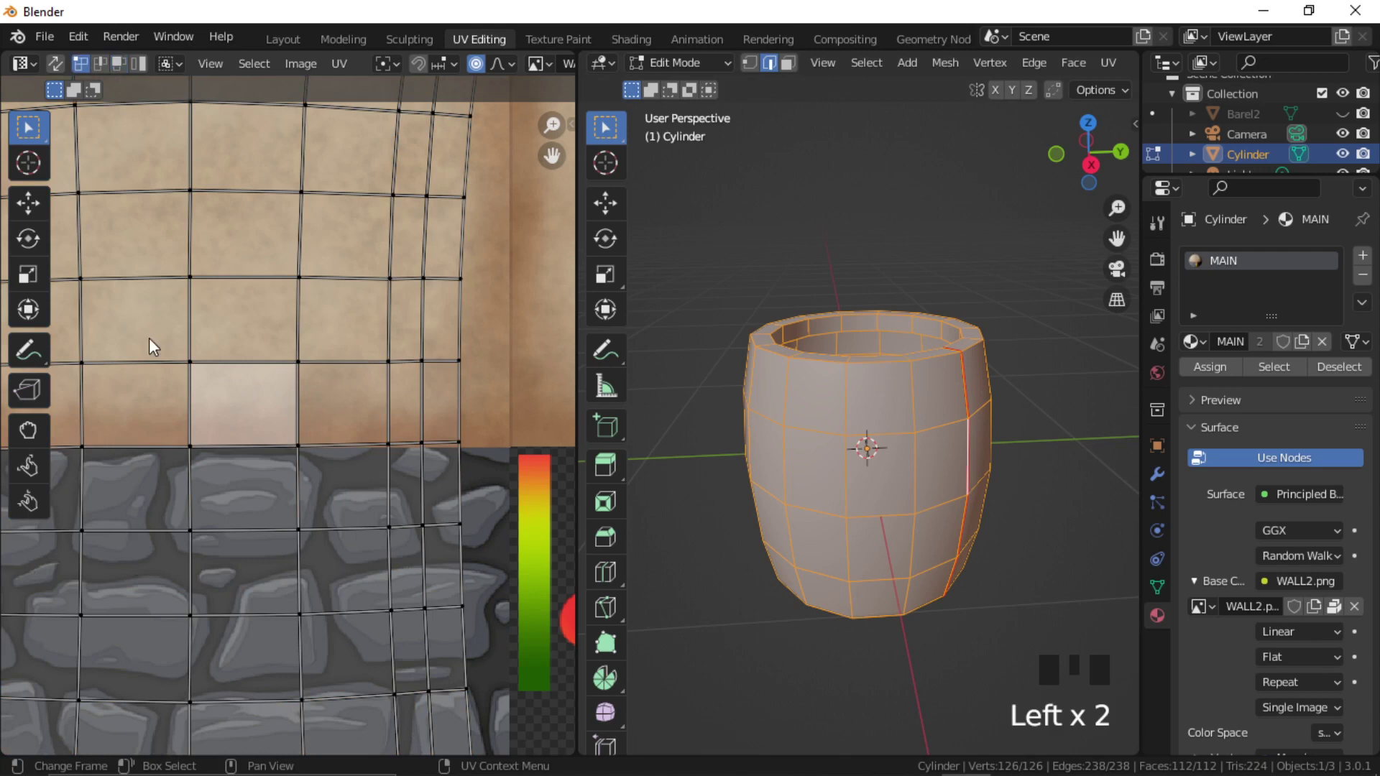
Straighten each edge of the middle quad in the barrel's UV layout so that it forms a true rectangle.
right_click(317, 378)
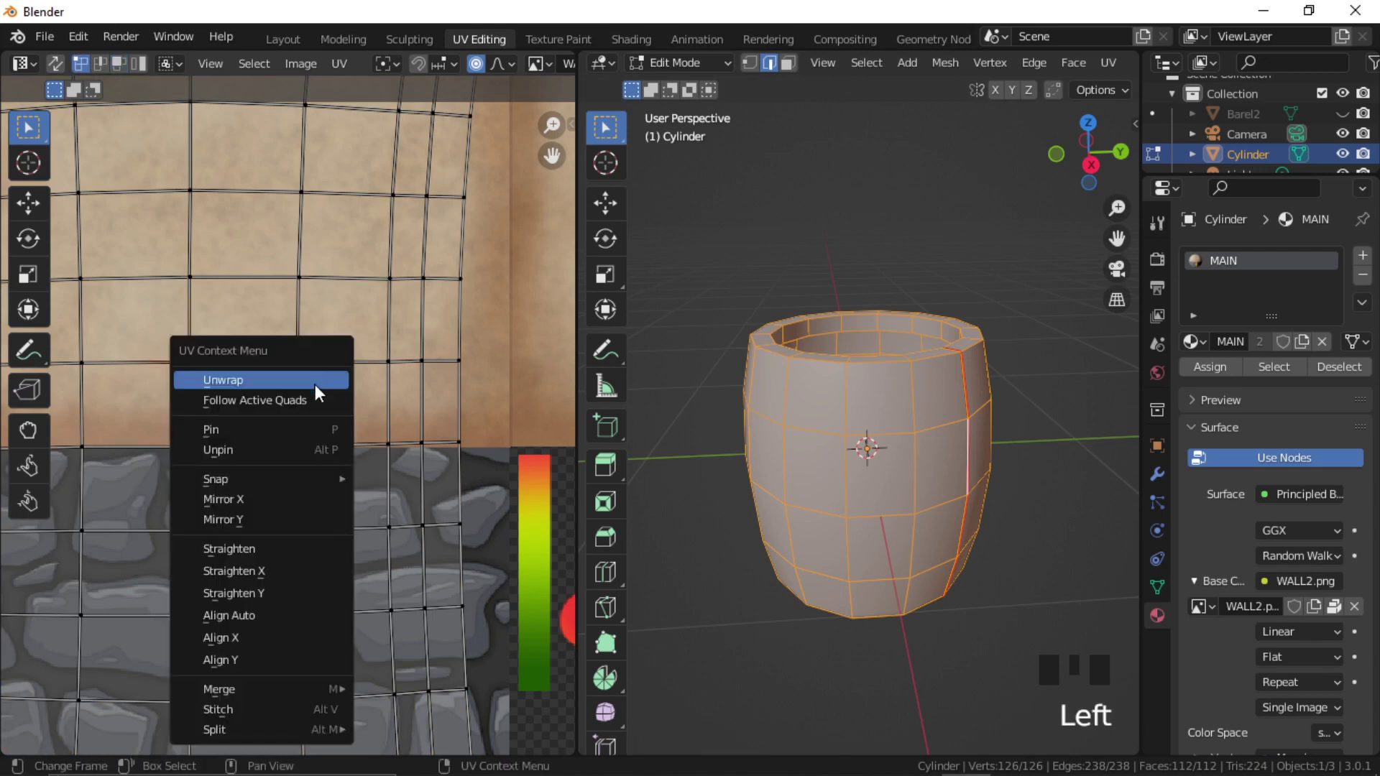
left_click(273, 544)
right_click(223, 465)
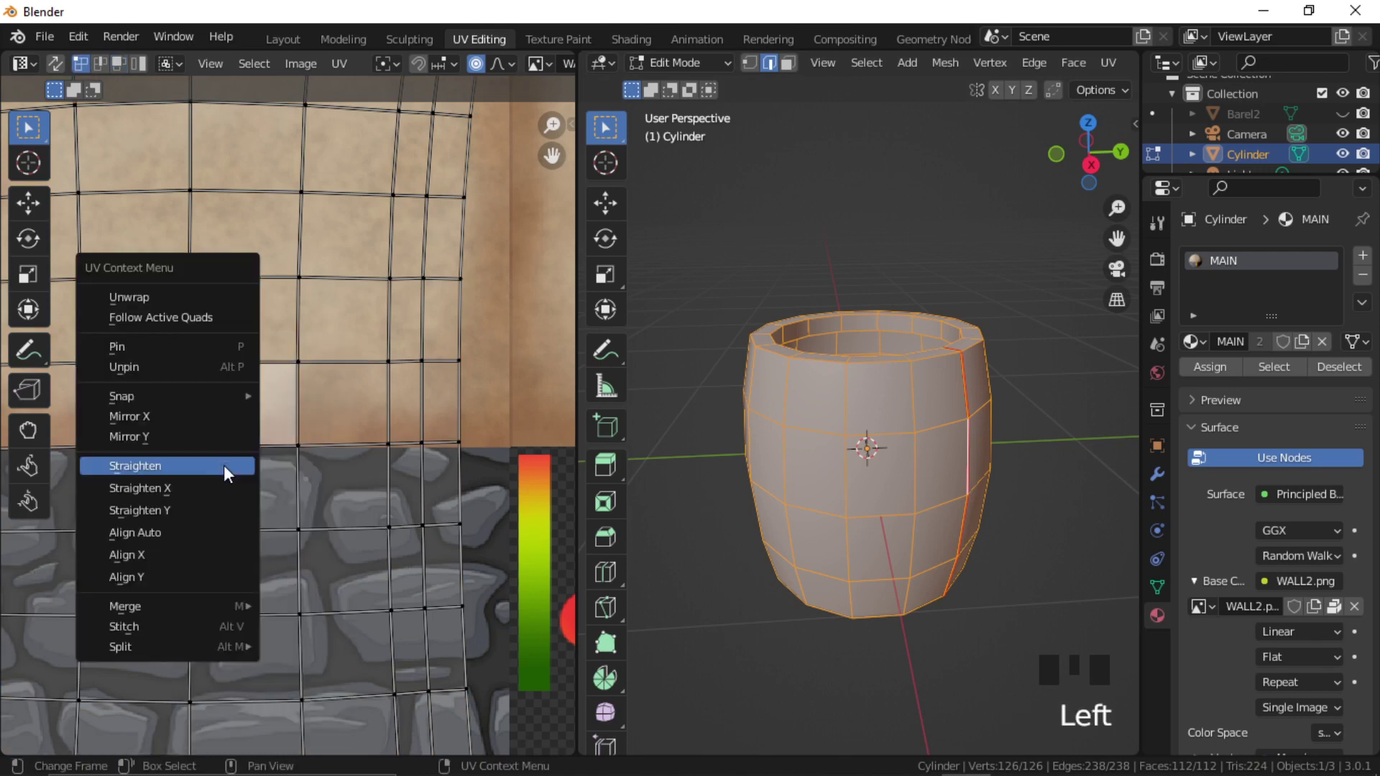
left_click(181, 465)
right_click(338, 489)
left_click(287, 483)
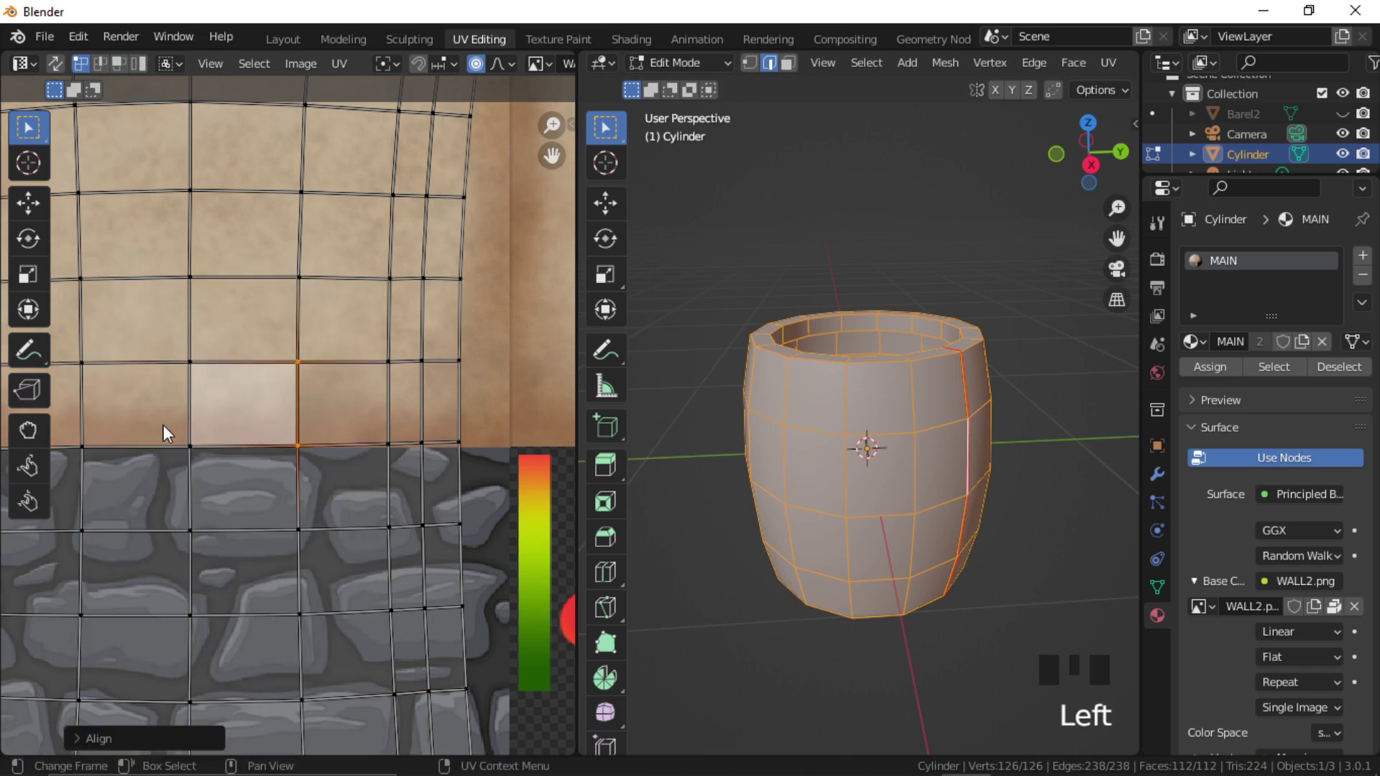
right_click(327, 476)
left_click(299, 476)
Make the straightened quad active, select its whole UV island, and apply Follow Active Quads with Length Average.
left_click(243, 408)
scroll(331, 470, "down", 2)
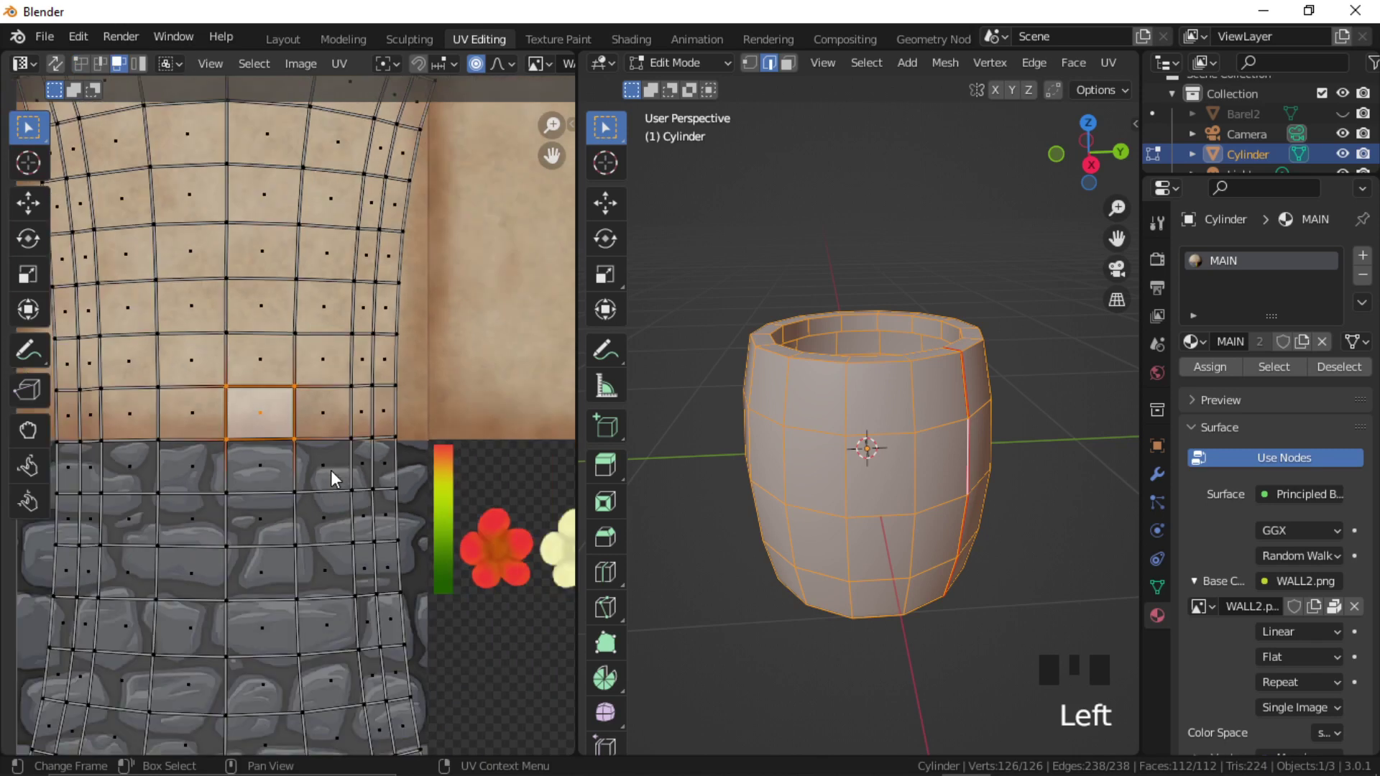
key("l")
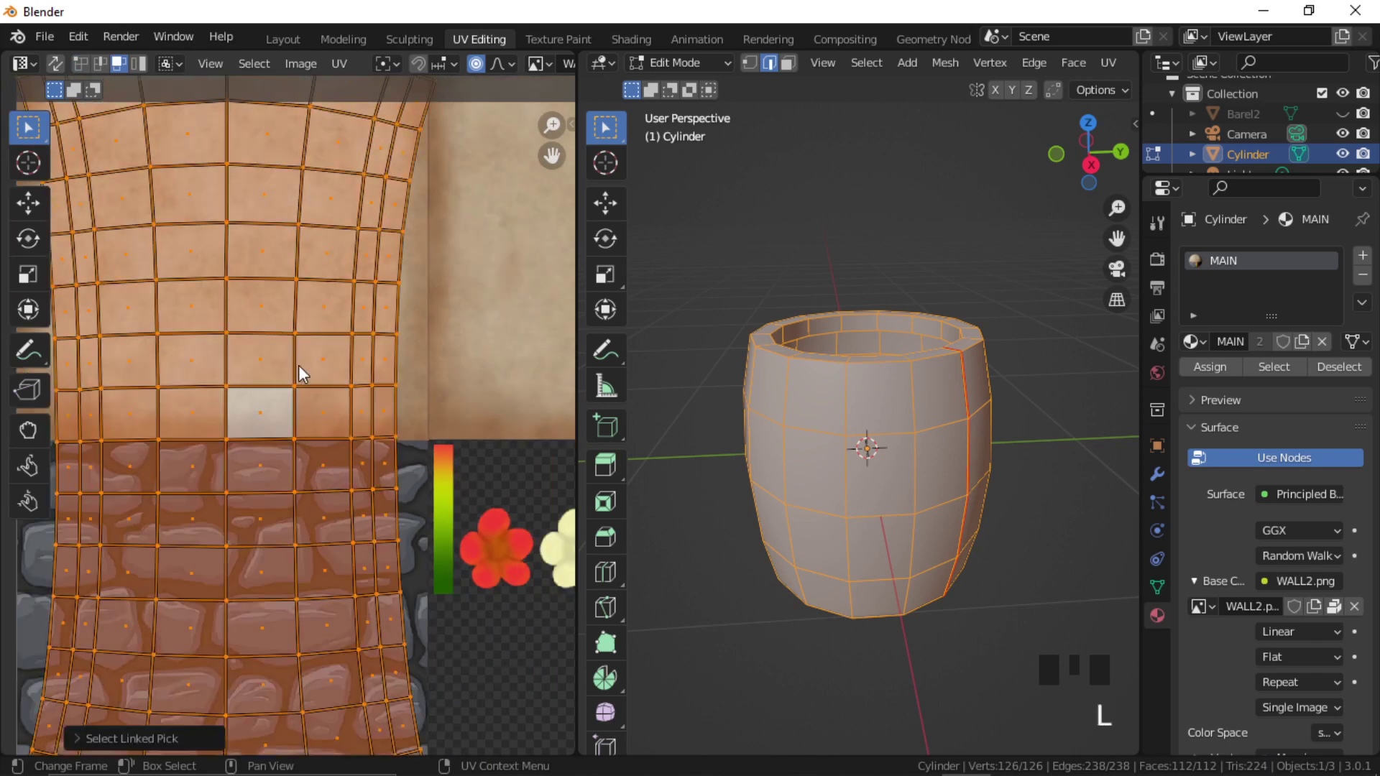
scroll(301, 370, "down", 1)
key("F3")
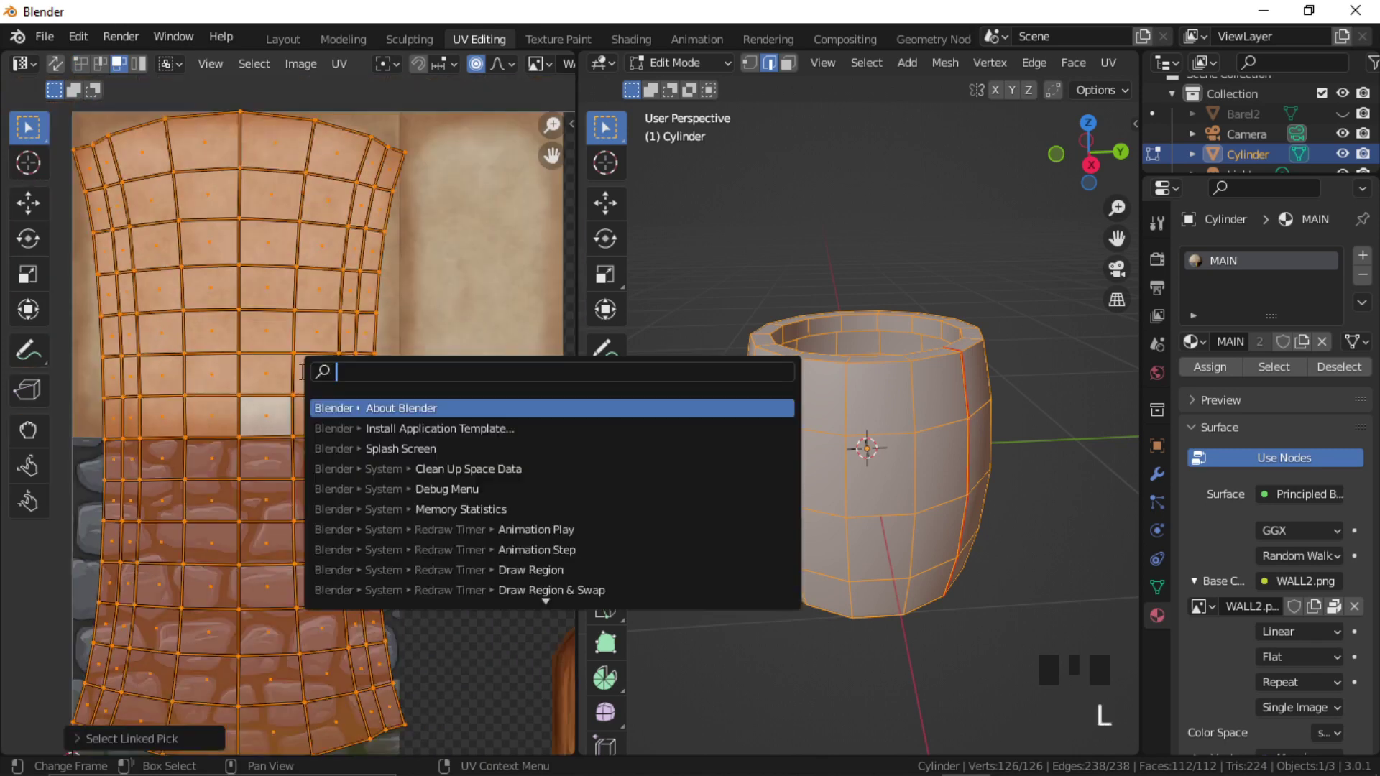
type("fol")
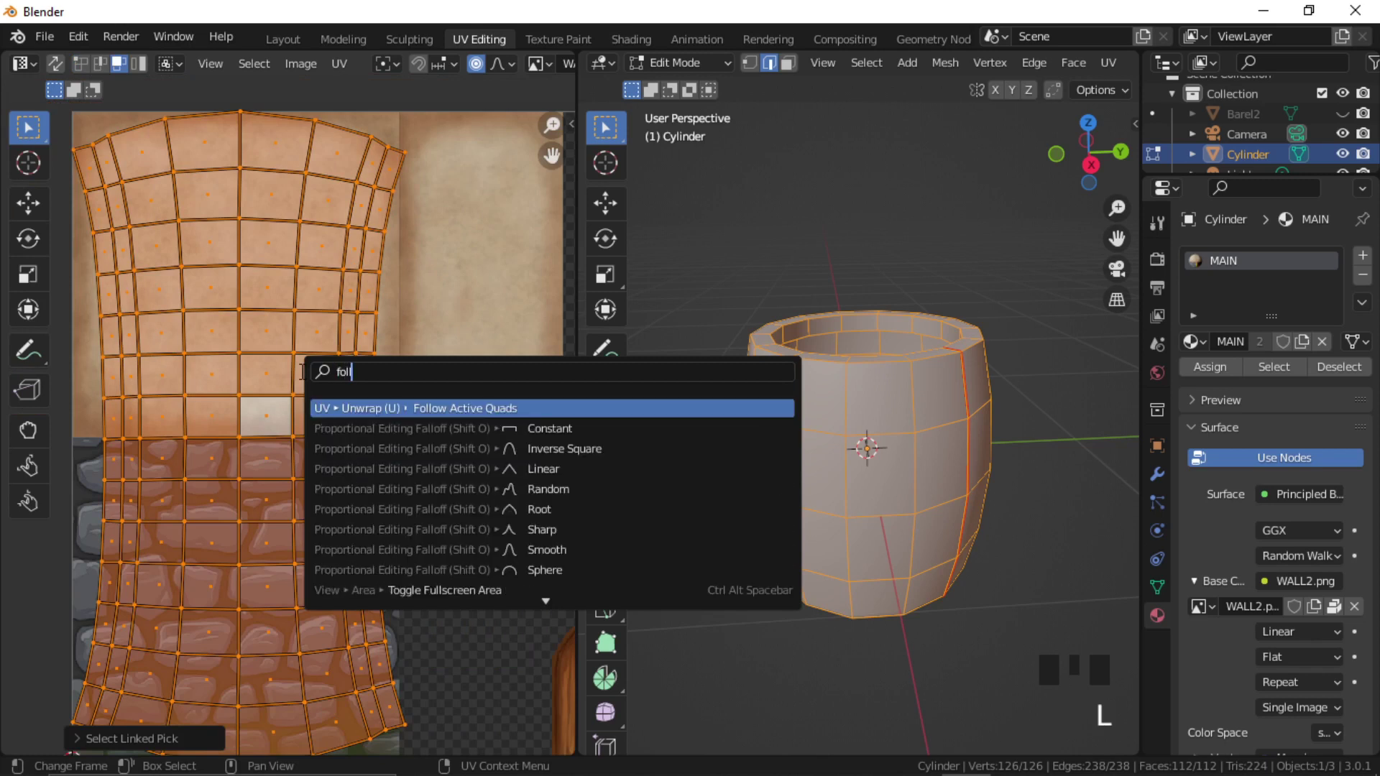
left_click(465, 407)
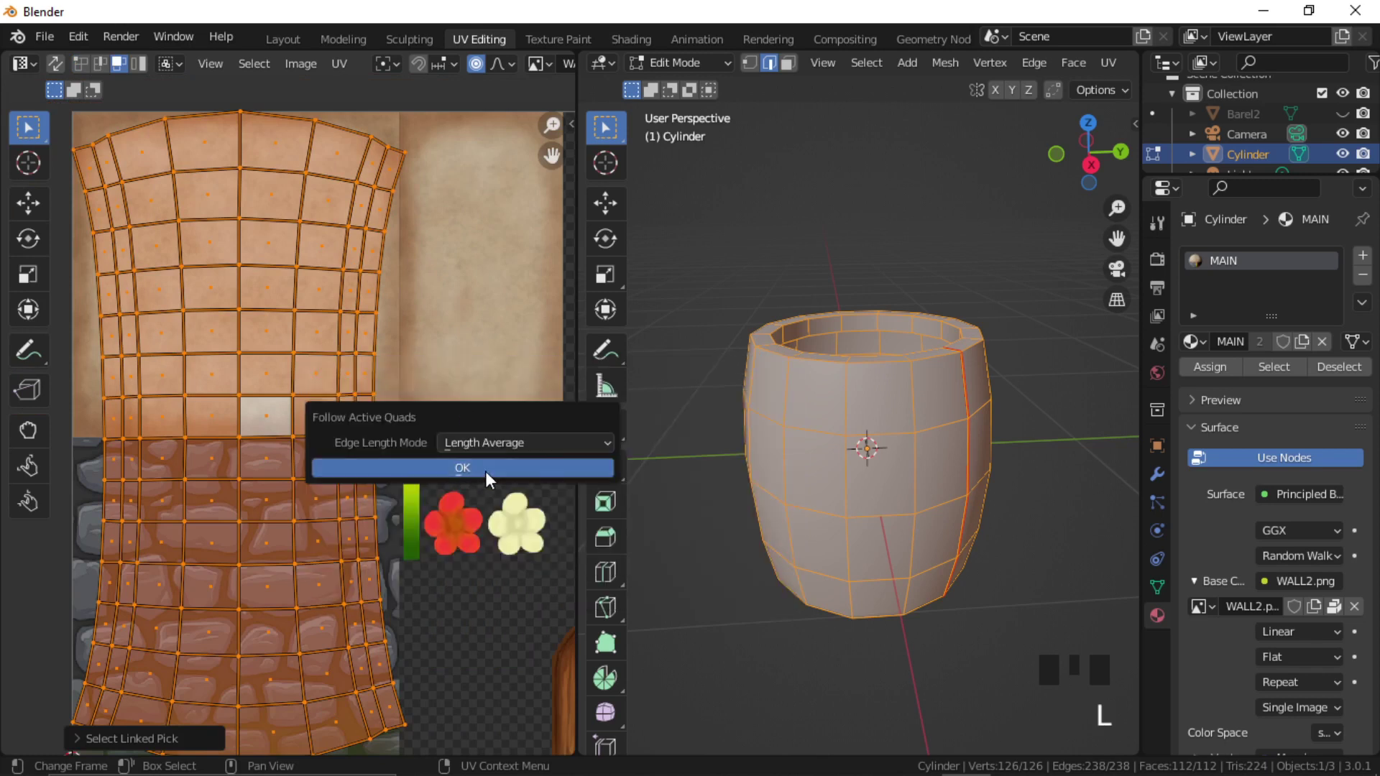
left_click(485, 471)
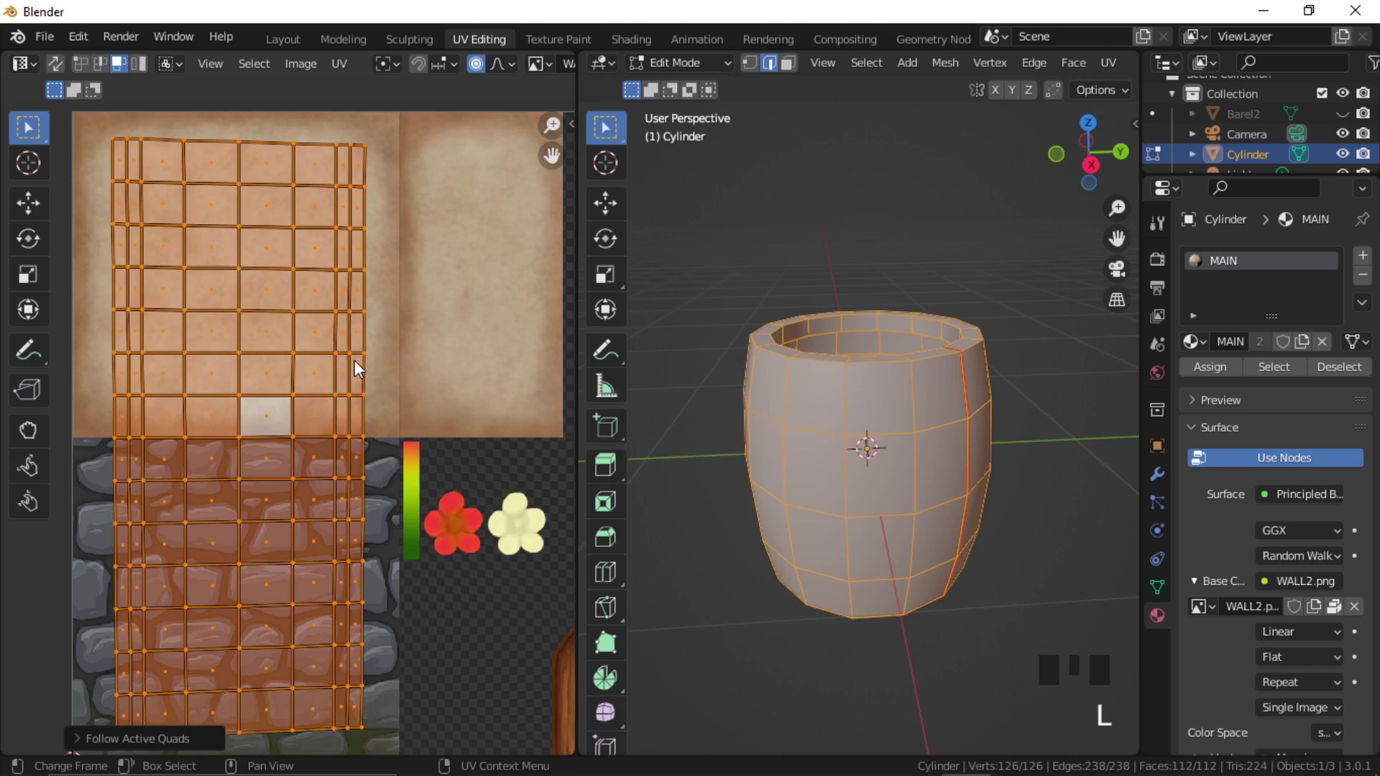
Rotate the barrel's whole UV island about a quarter turn so that it lies horizontally.
scroll(381, 433, "down", 3)
scroll(435, 480, "up", 1)
key("r")
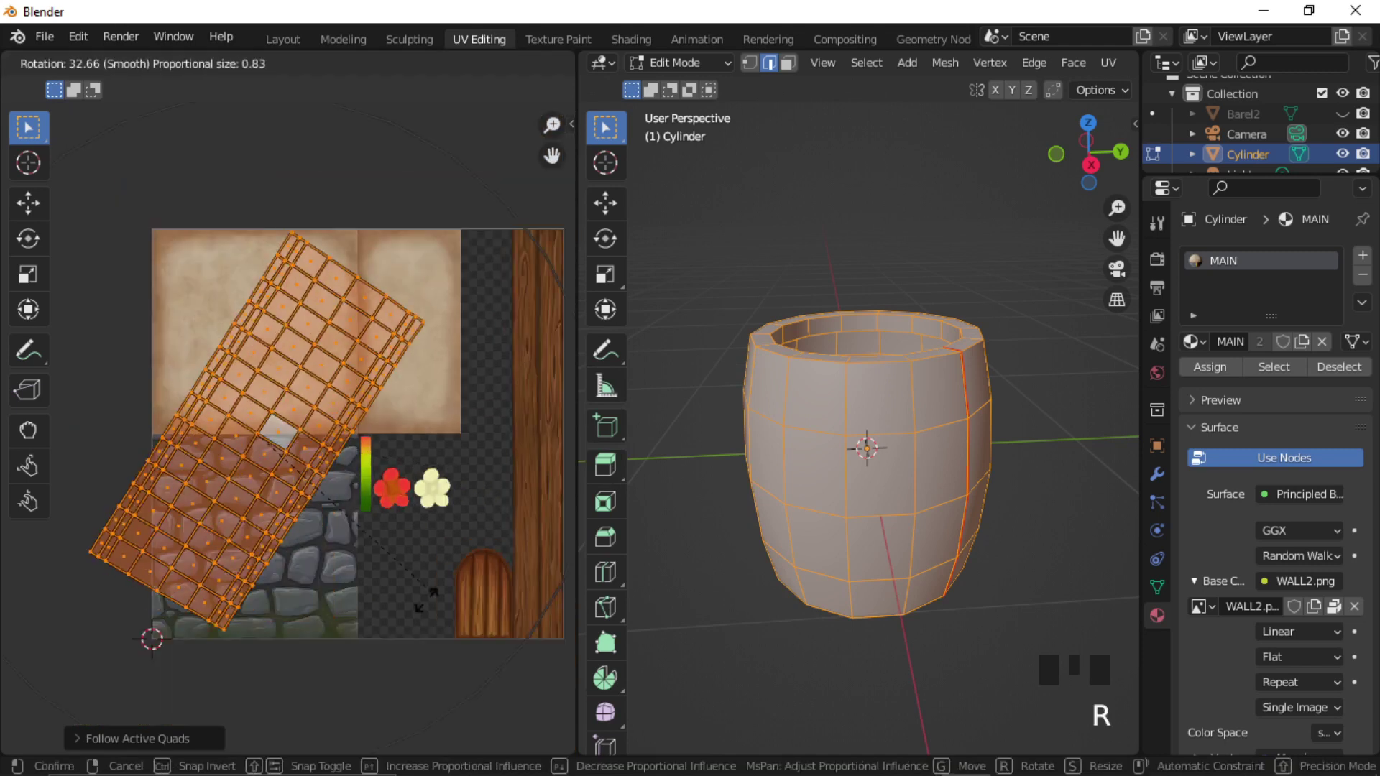
left_click(230, 638)
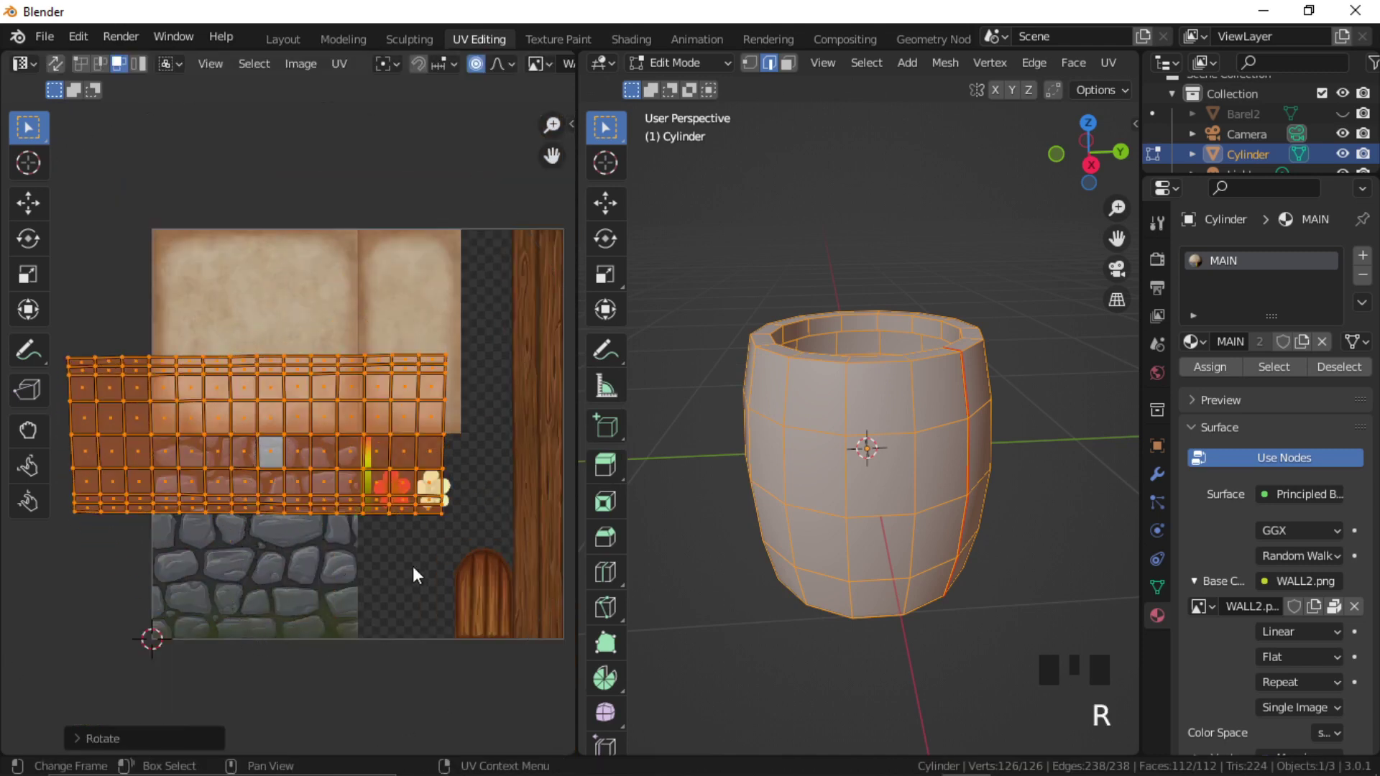
Move the UV island so its end columns cover the atlas's wood strip, and turn off proportional editing.
scroll(412, 573, "up", 4)
scroll(353, 580, "down", 1)
middle_click_drag(342, 576, 153, 573)
key("g")
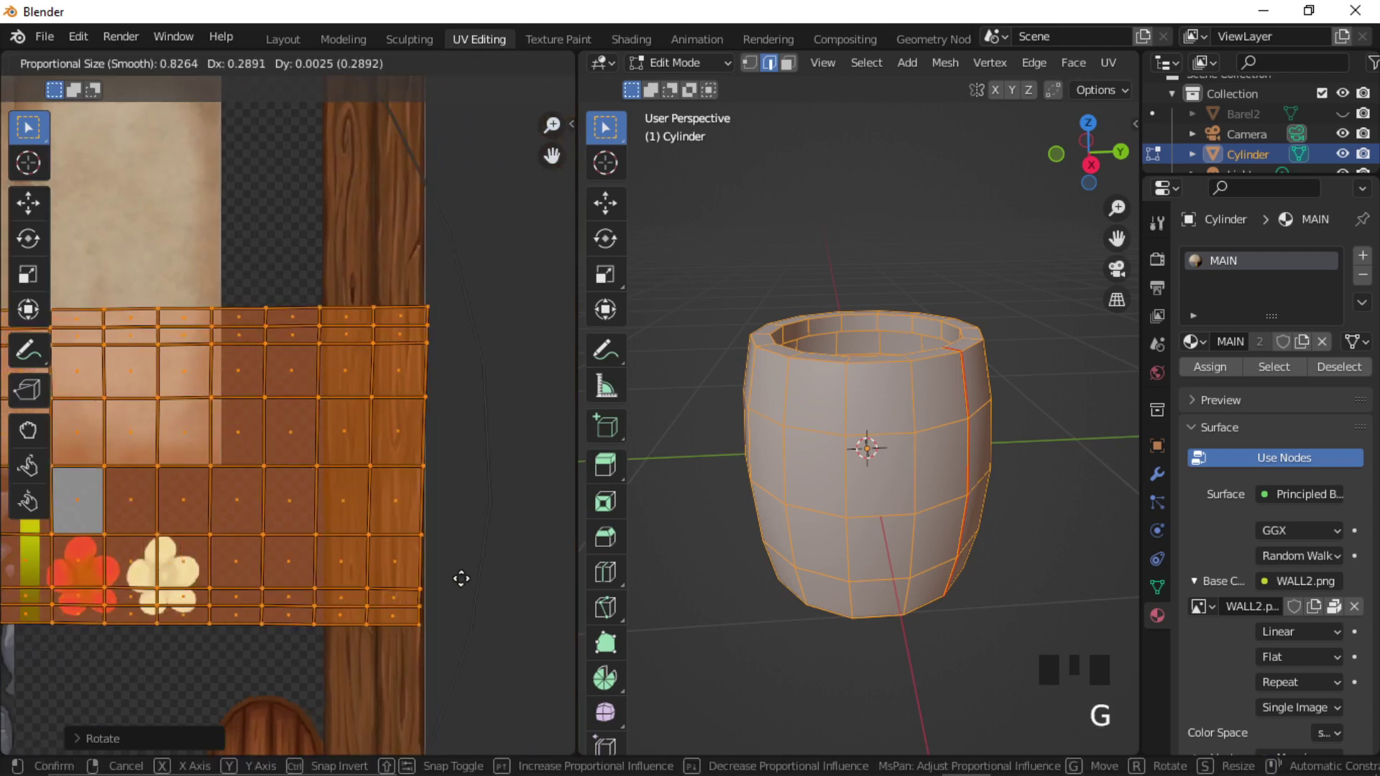
left_click(462, 579)
scroll(287, 424, "down", 2)
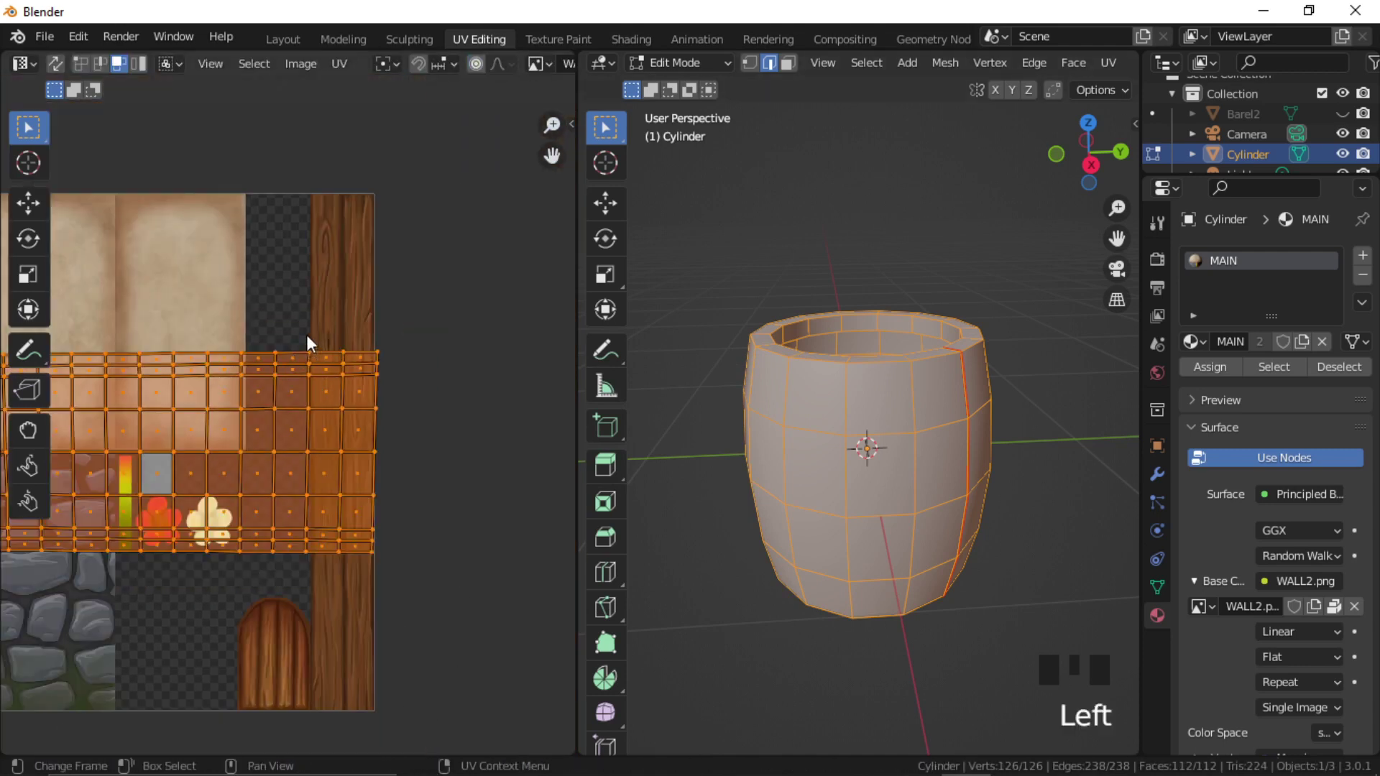
scroll(302, 316, "down", 1)
key("g")
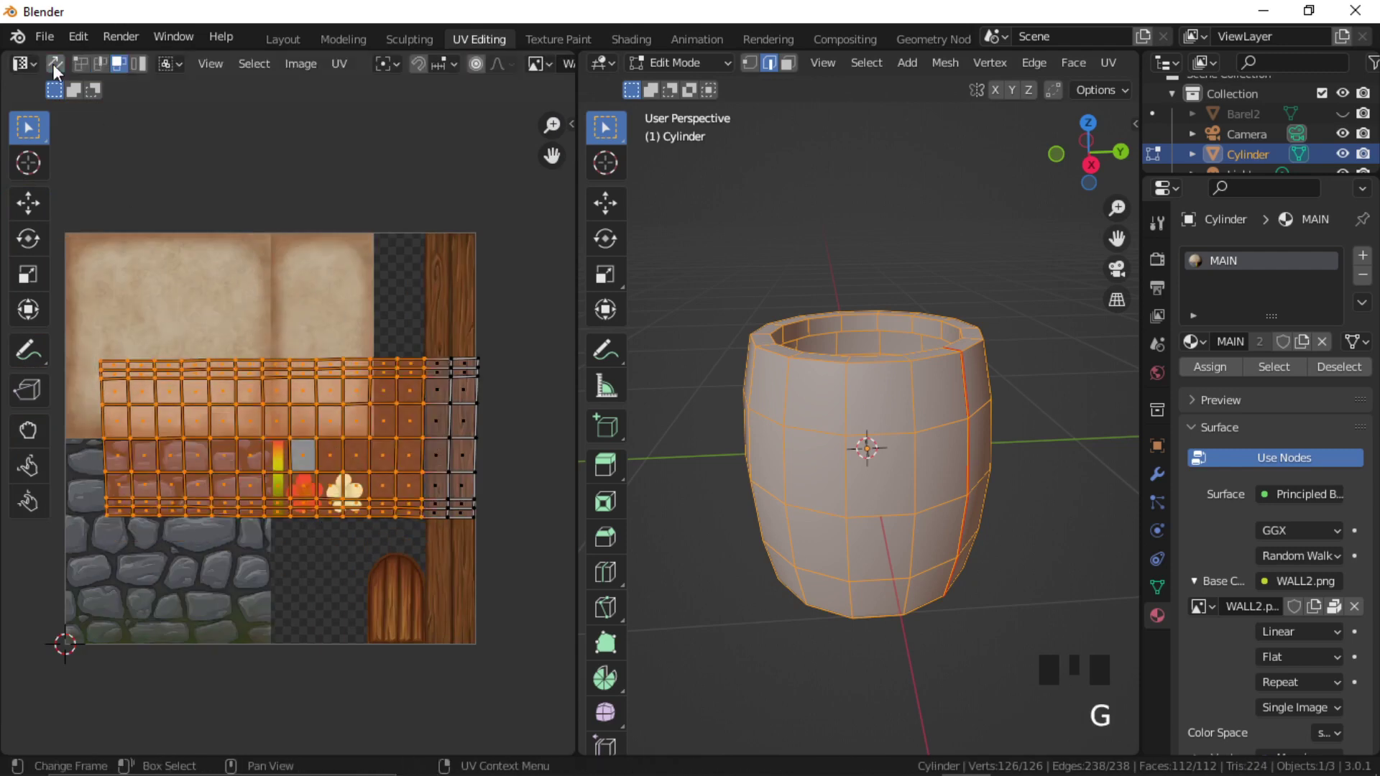
Select the UV faces beyond the wood strip, move them to its lower end and scale them down to fit two columns.
key("3")
left_click_drag(421, 326, 97, 608)
key("g")
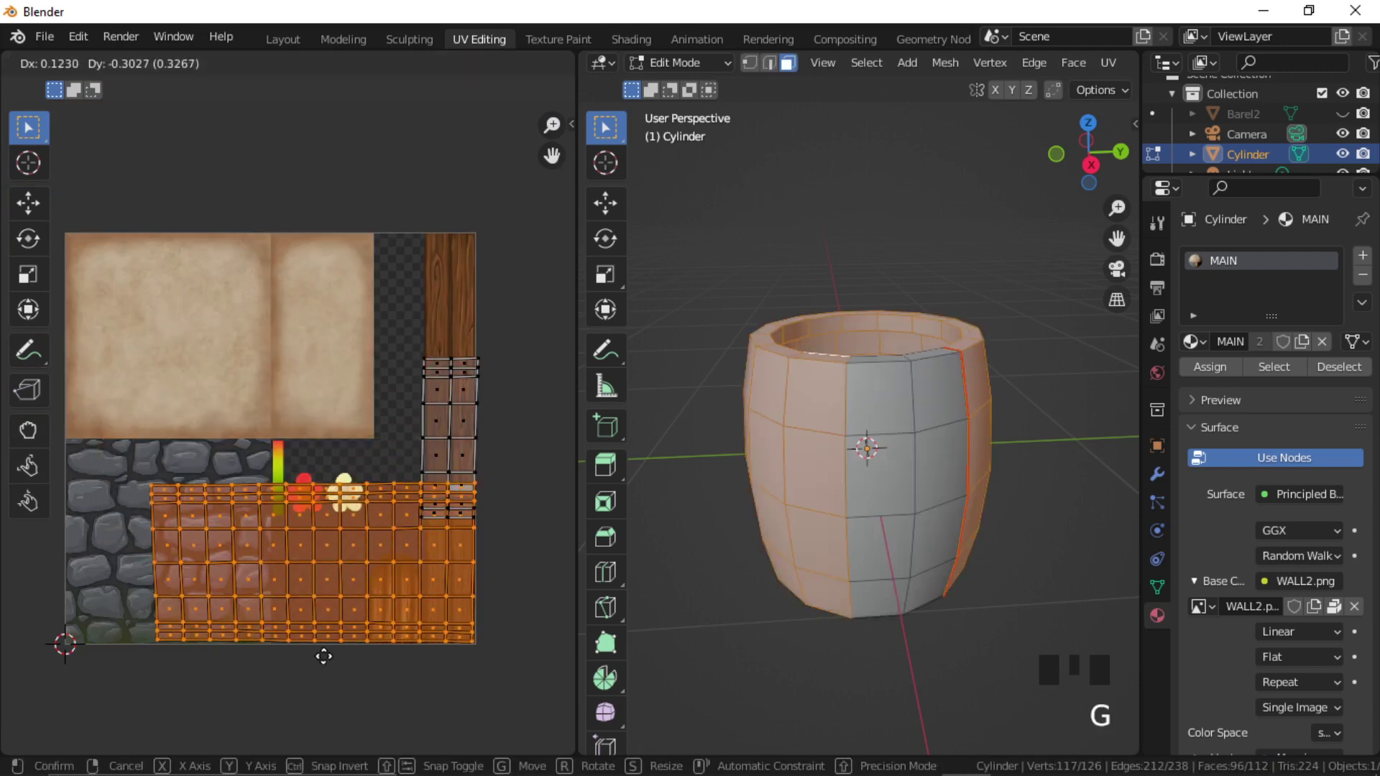
left_click(426, 682)
key("s")
left_click(416, 659)
key("g")
left_click(431, 665)
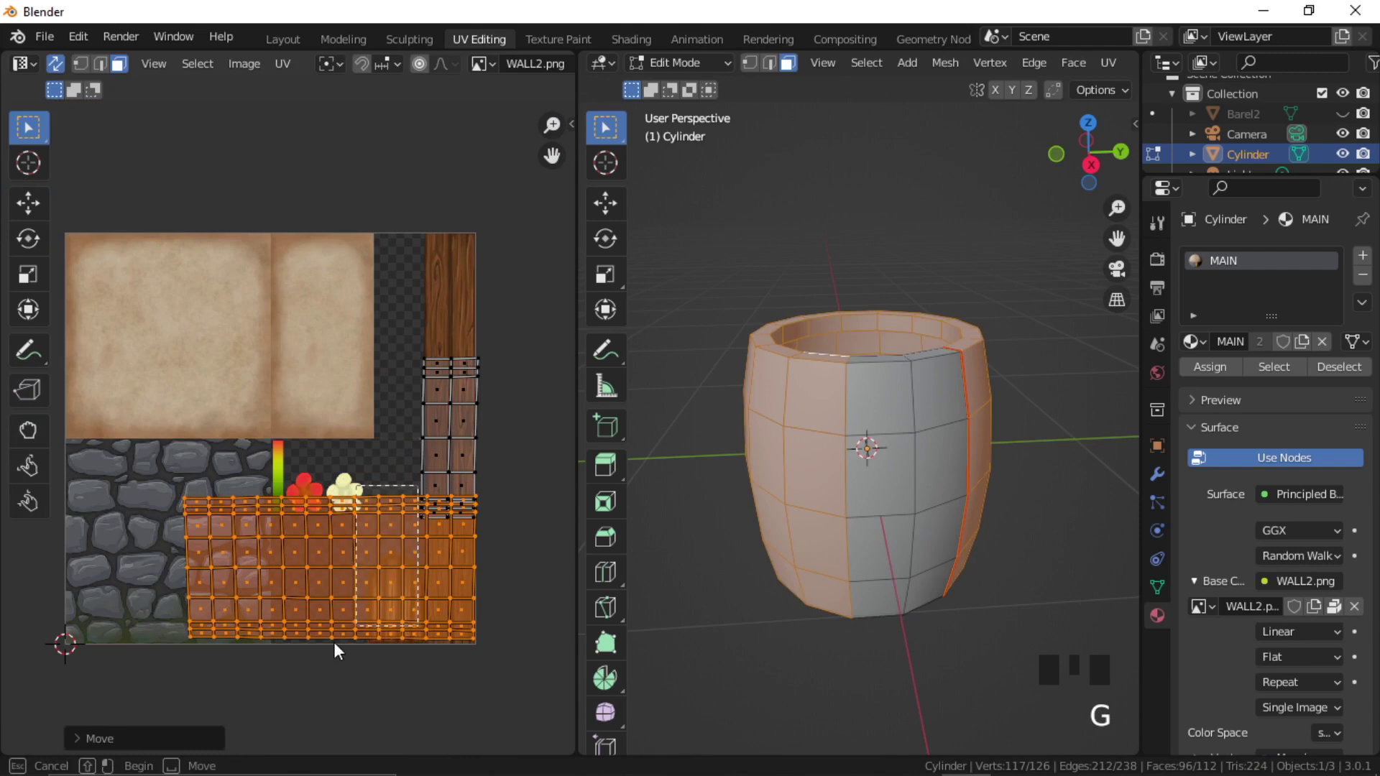
Move the UV columns still outside the wood strip to its upper end and adjust the middle pair to the strip.
left_click_drag(334, 651, 172, 651)
key("g")
left_click(429, 353)
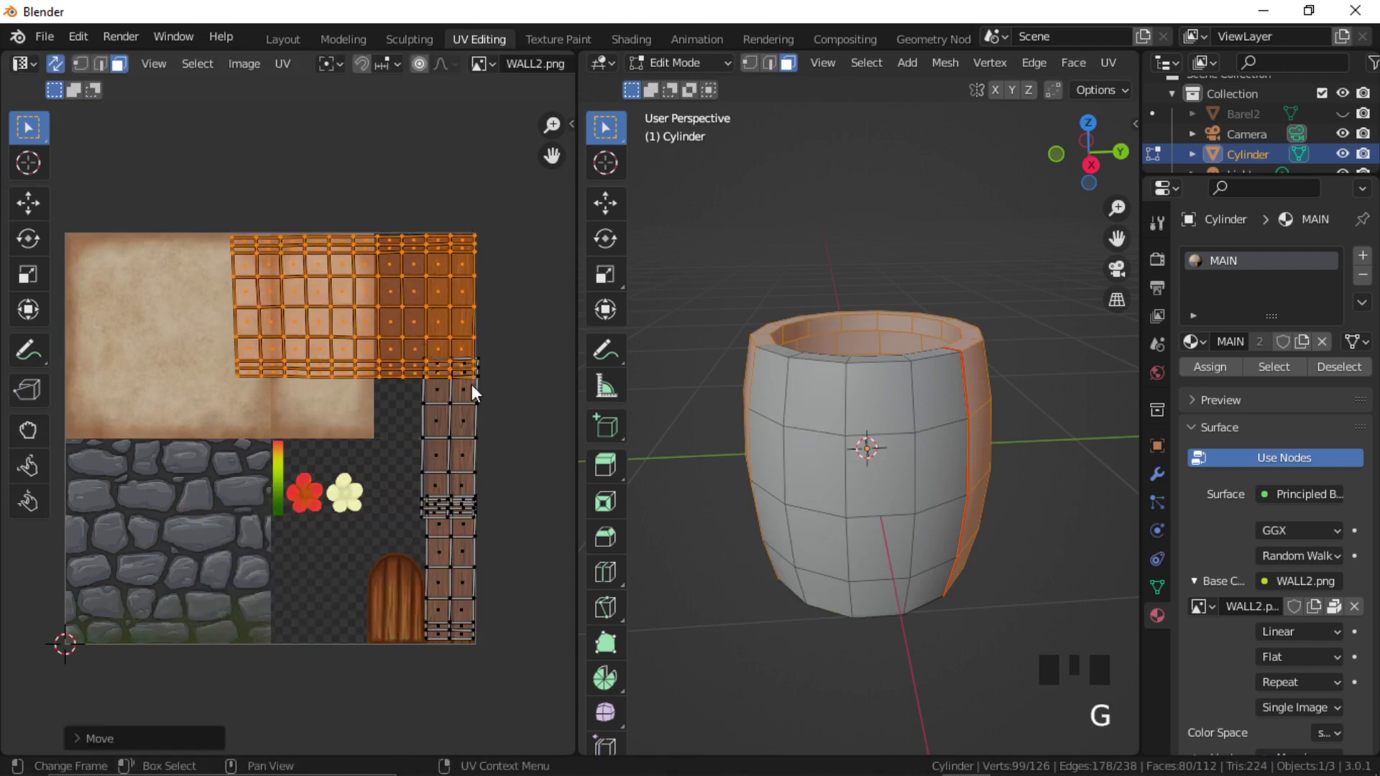
left_click(464, 470)
key("s")
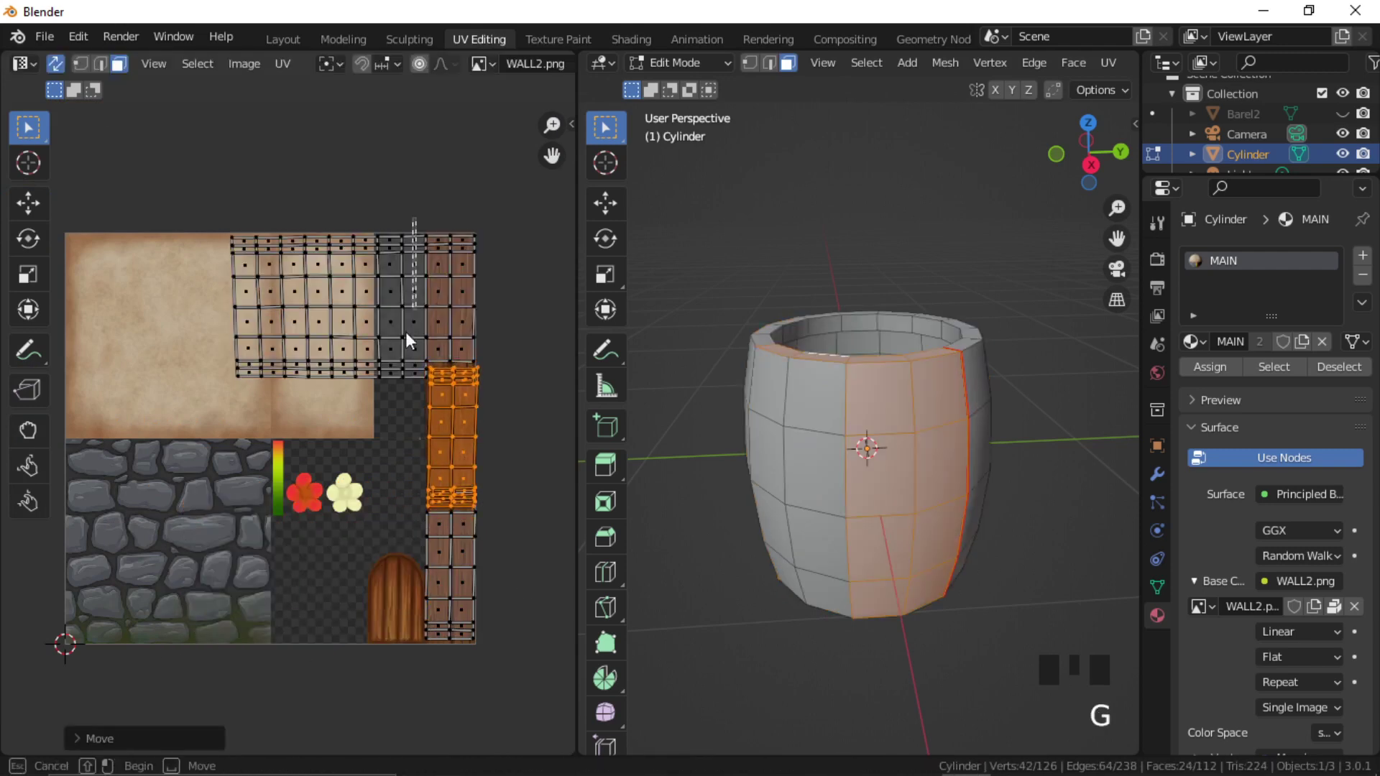
Shift the overhanging UV columns onto the middle of the wood strip and show the barrel in Material Preview.
left_click_drag(406, 340, 226, 384)
key("g")
left_click(454, 466)
key("z")
left_click(865, 572)
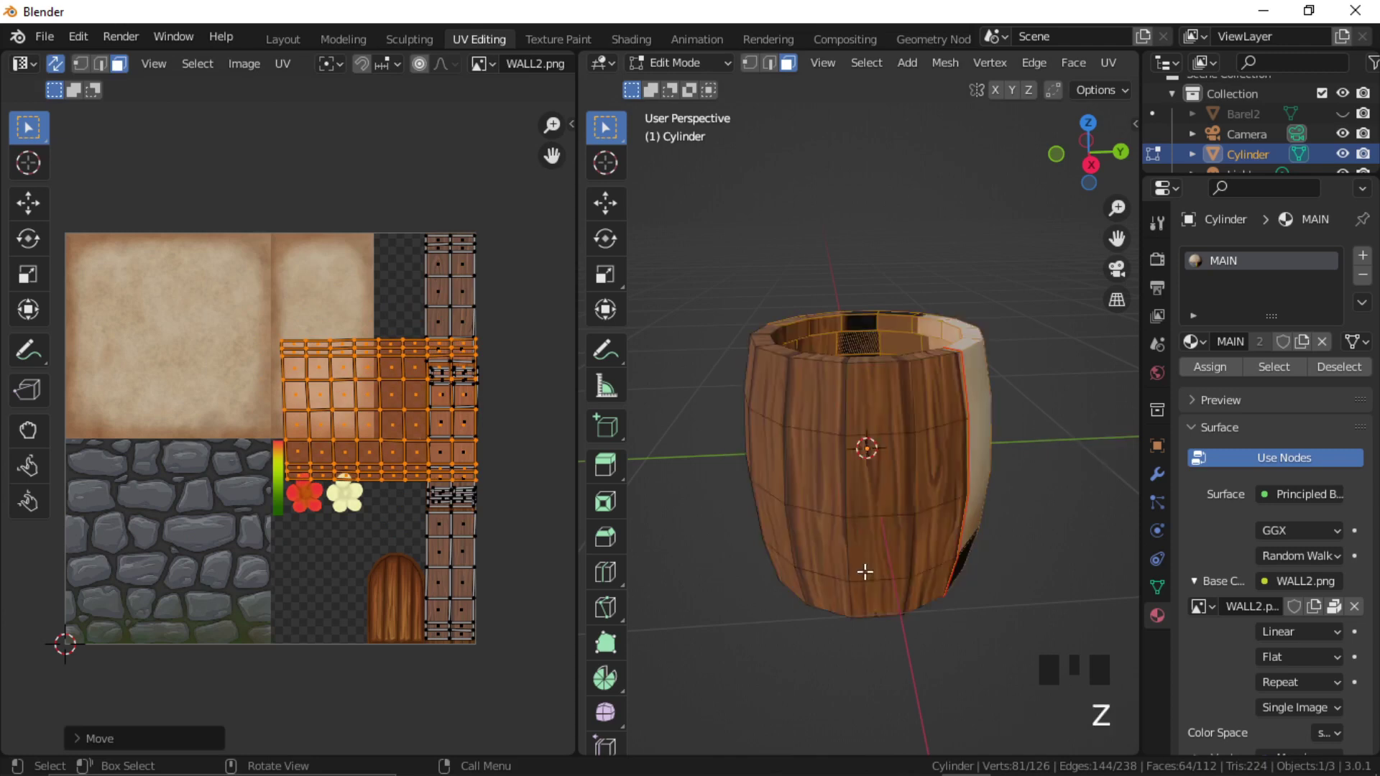
middle_click_drag(865, 572, 475, 447)
middle_click_drag(990, 471, 934, 460)
Stack the remaining barrel UV columns over the wood strip in pairs and return to Object Mode.
key("g")
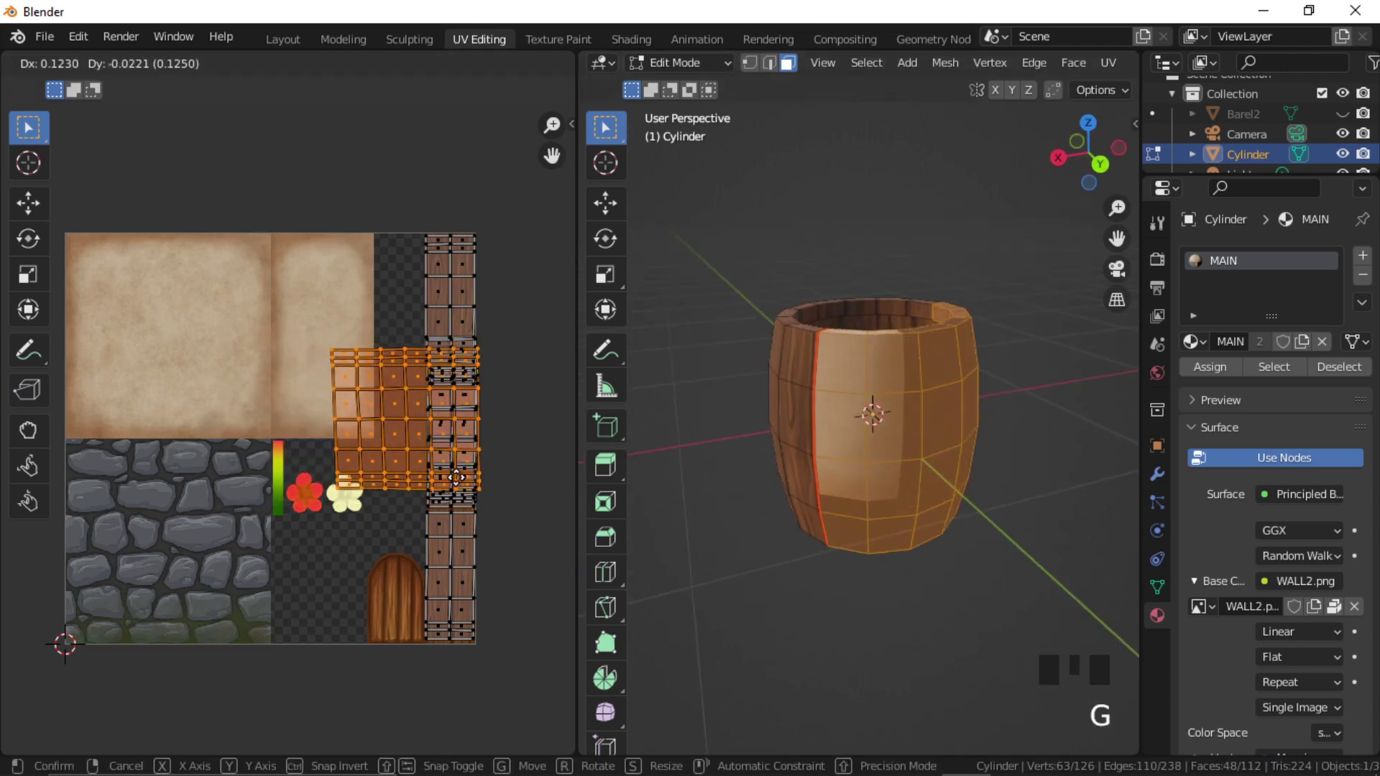
left_click(420, 357)
key("g")
left_click(477, 504)
key("r")
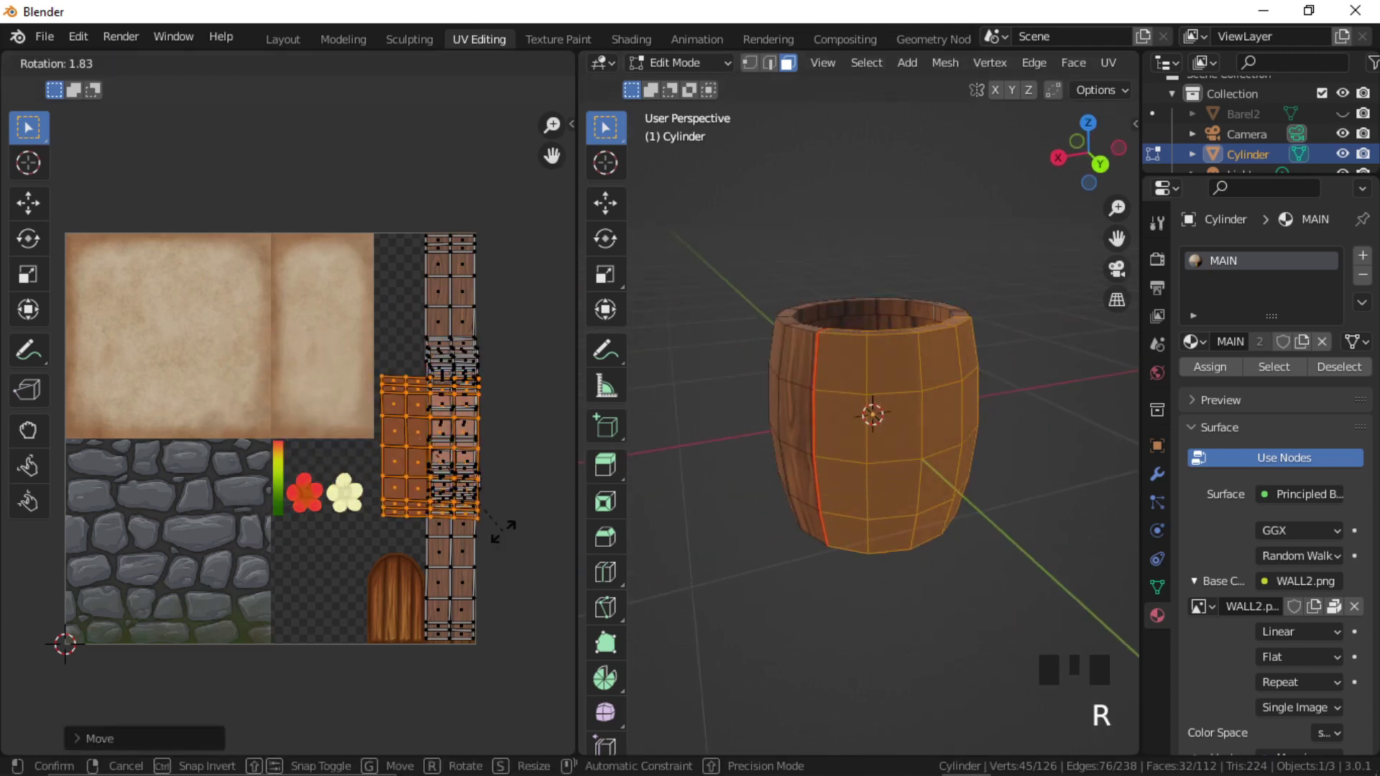
left_click(347, 535)
key("g")
key("Tab")
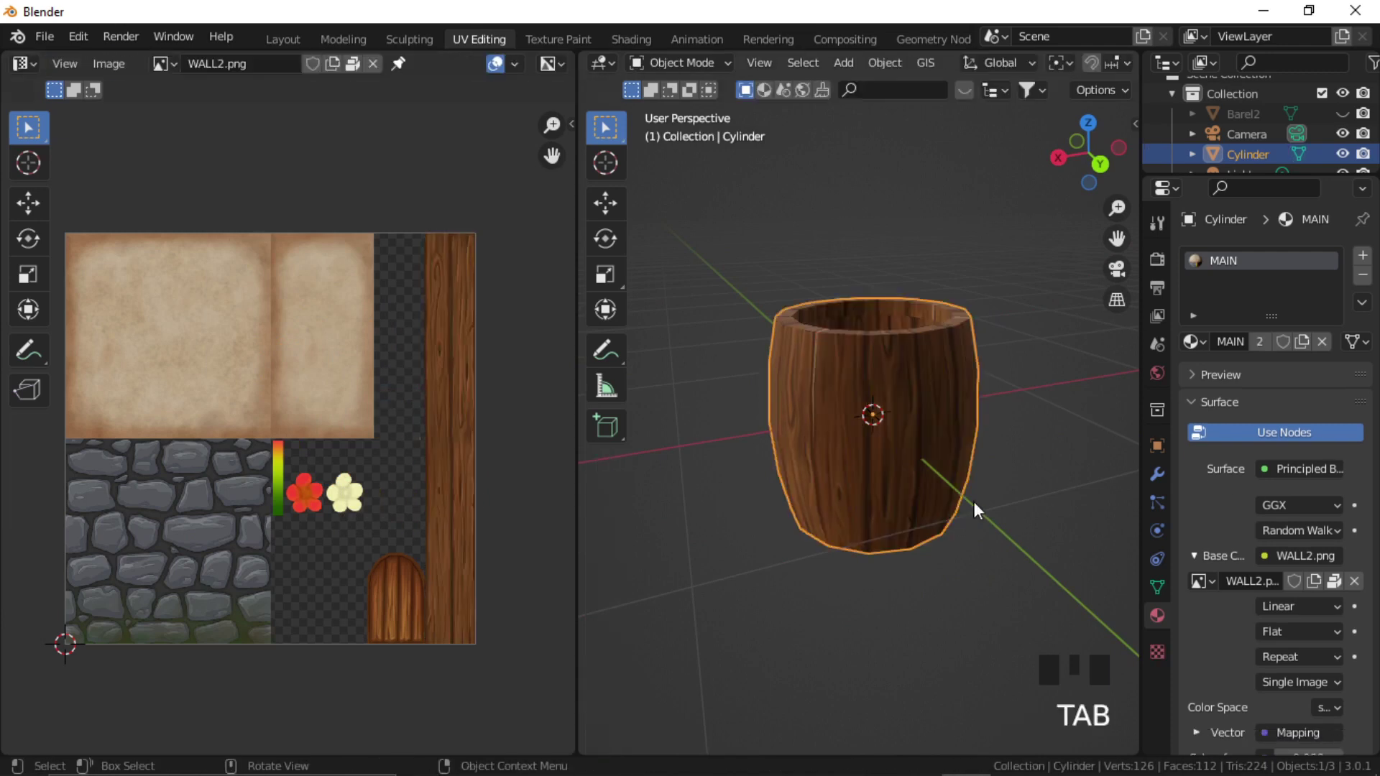
middle_click_drag(973, 501, 1075, 499)
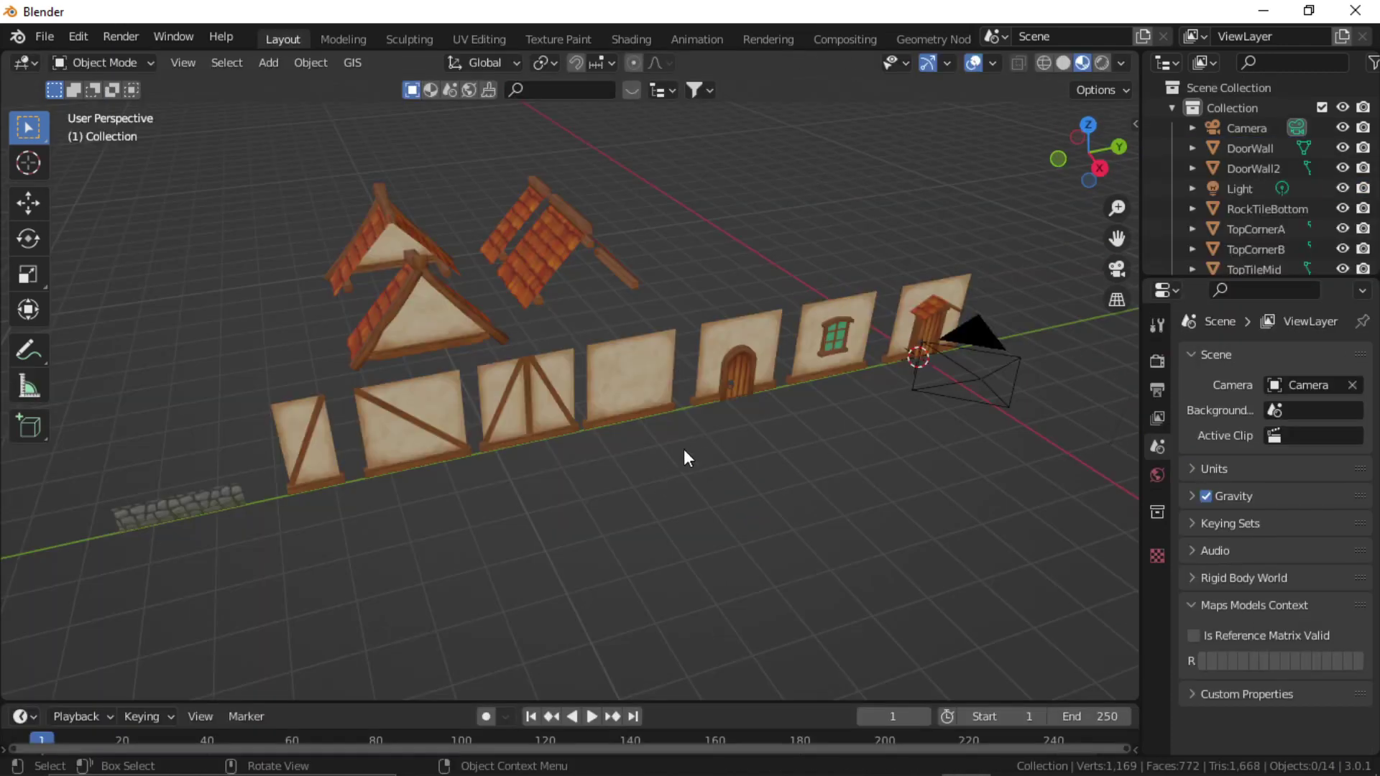
Select the window wall and rotate it -90° about the Z axis.
middle_click_drag(676, 459, 417, 467)
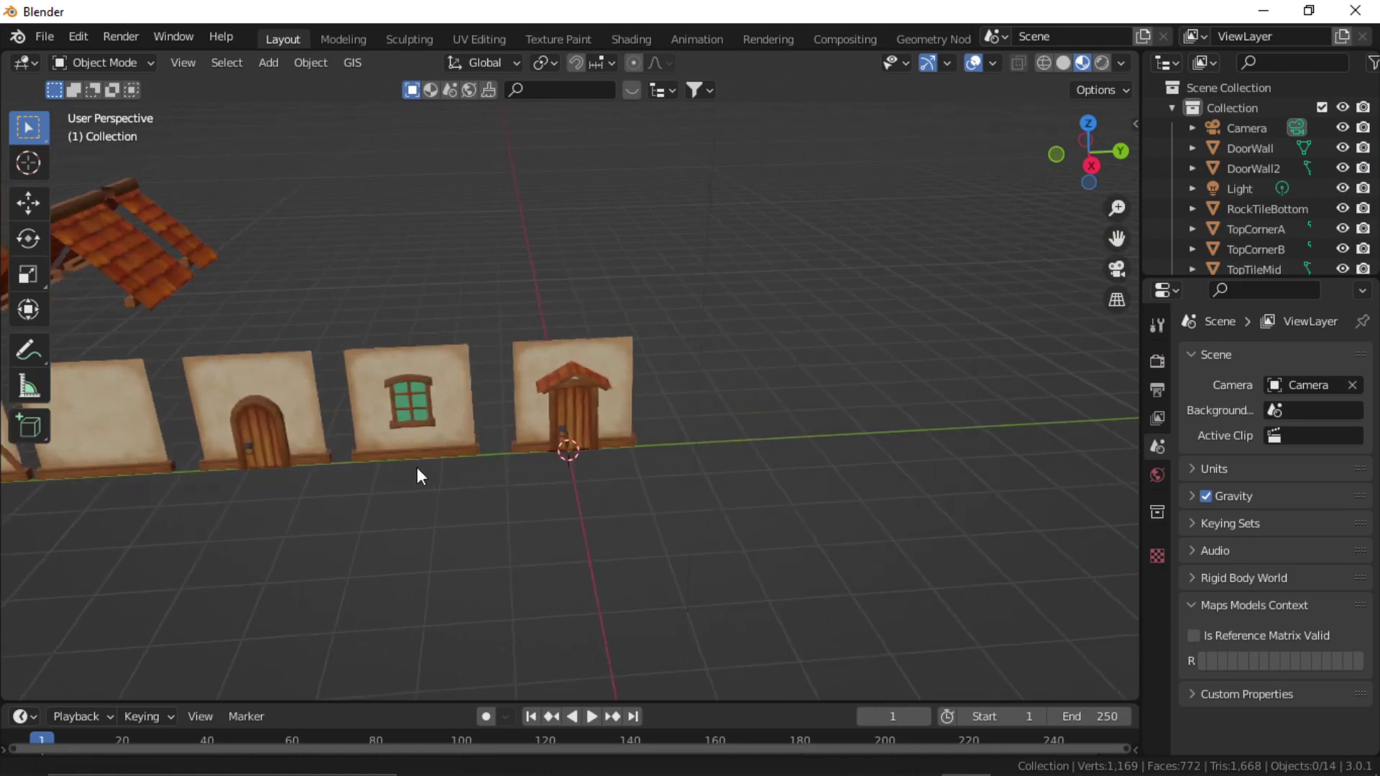
scroll(563, 457, "up", 3)
middle_click_drag(562, 458, 596, 460)
left_click(399, 464)
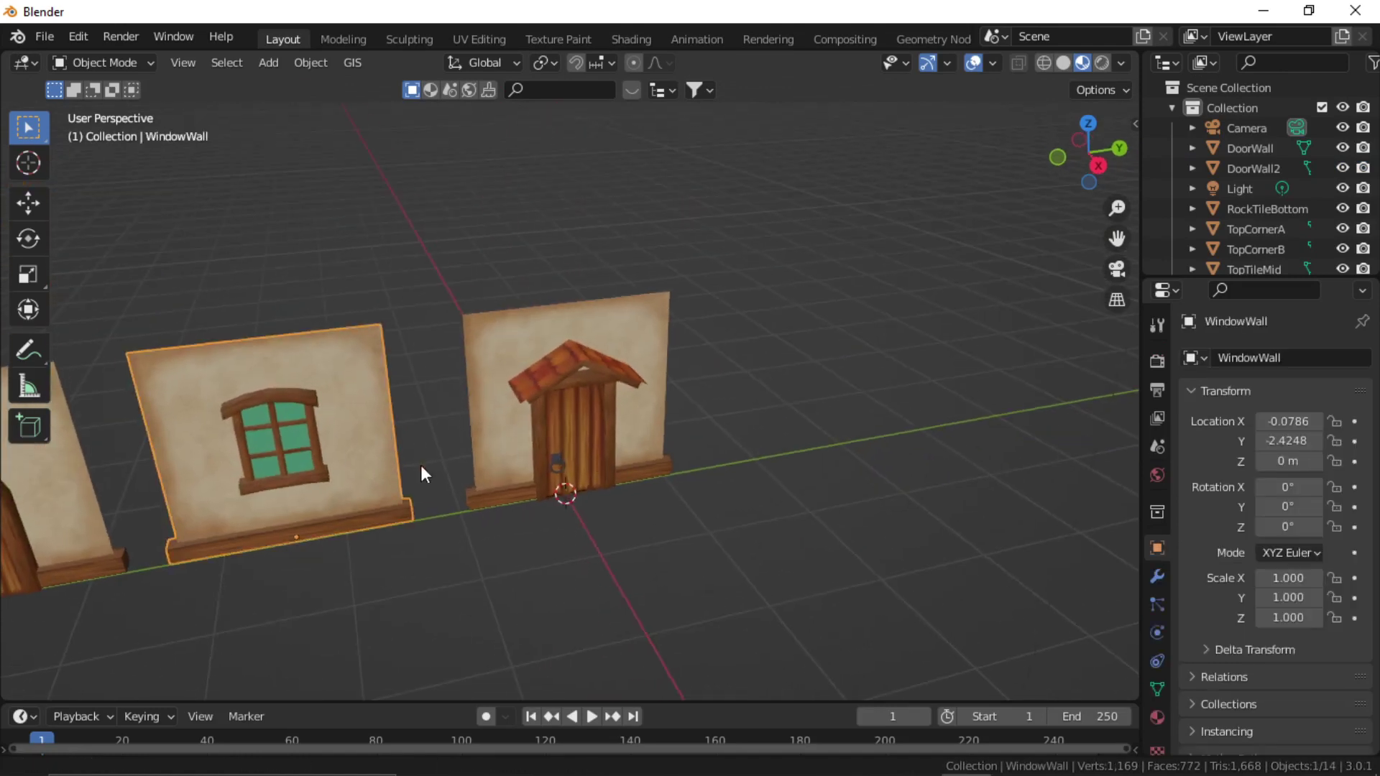
middle_click_drag(420, 465, 791, 635)
type("rz-90")
key("Return")
Move the window wall along Y and X to the corner of the roofed door wall, and set snapping to Vertex.
key("g")
key("y")
left_click(724, 488)
key("g")
key("x")
left_click(703, 411)
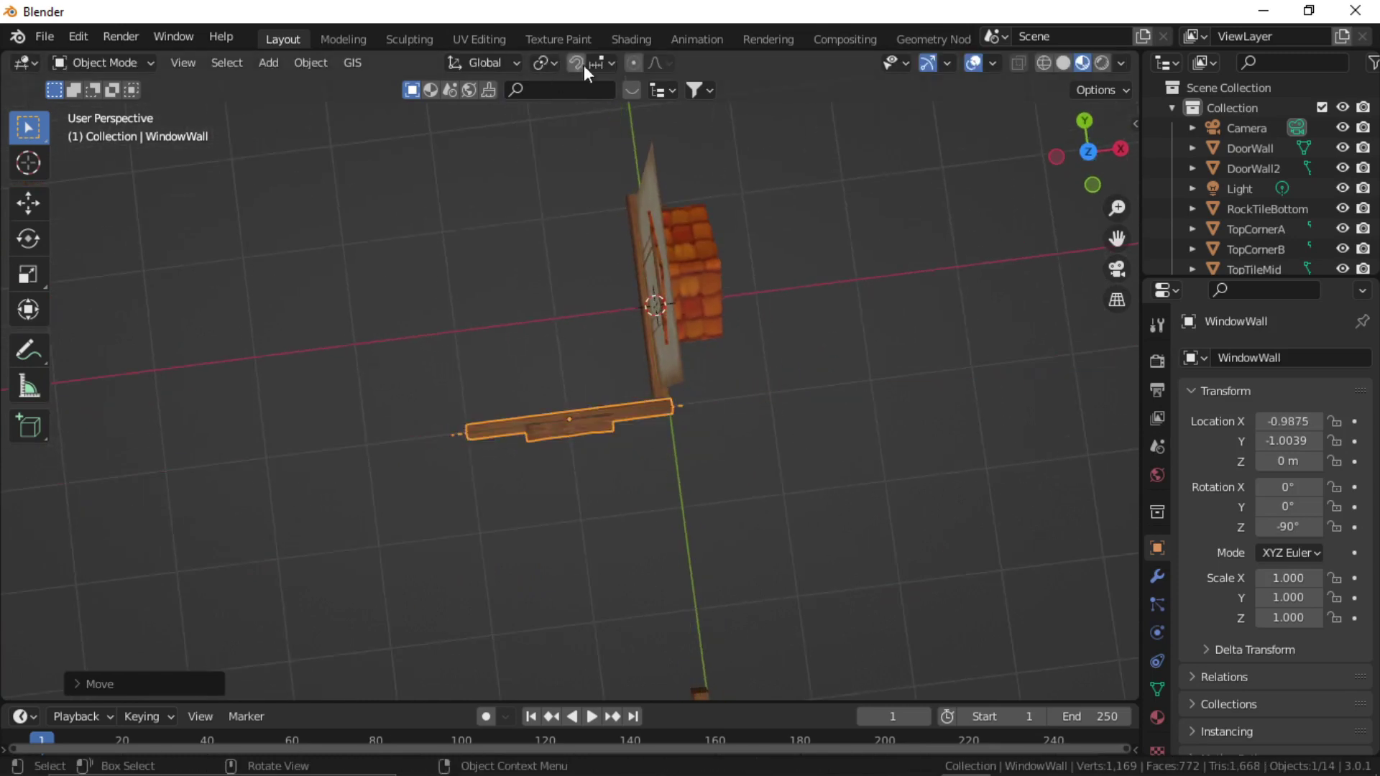
left_click(600, 63)
left_click(540, 143)
left_click(1135, 124)
left_click(1126, 168)
left_click(1126, 212)
left_click(1126, 363)
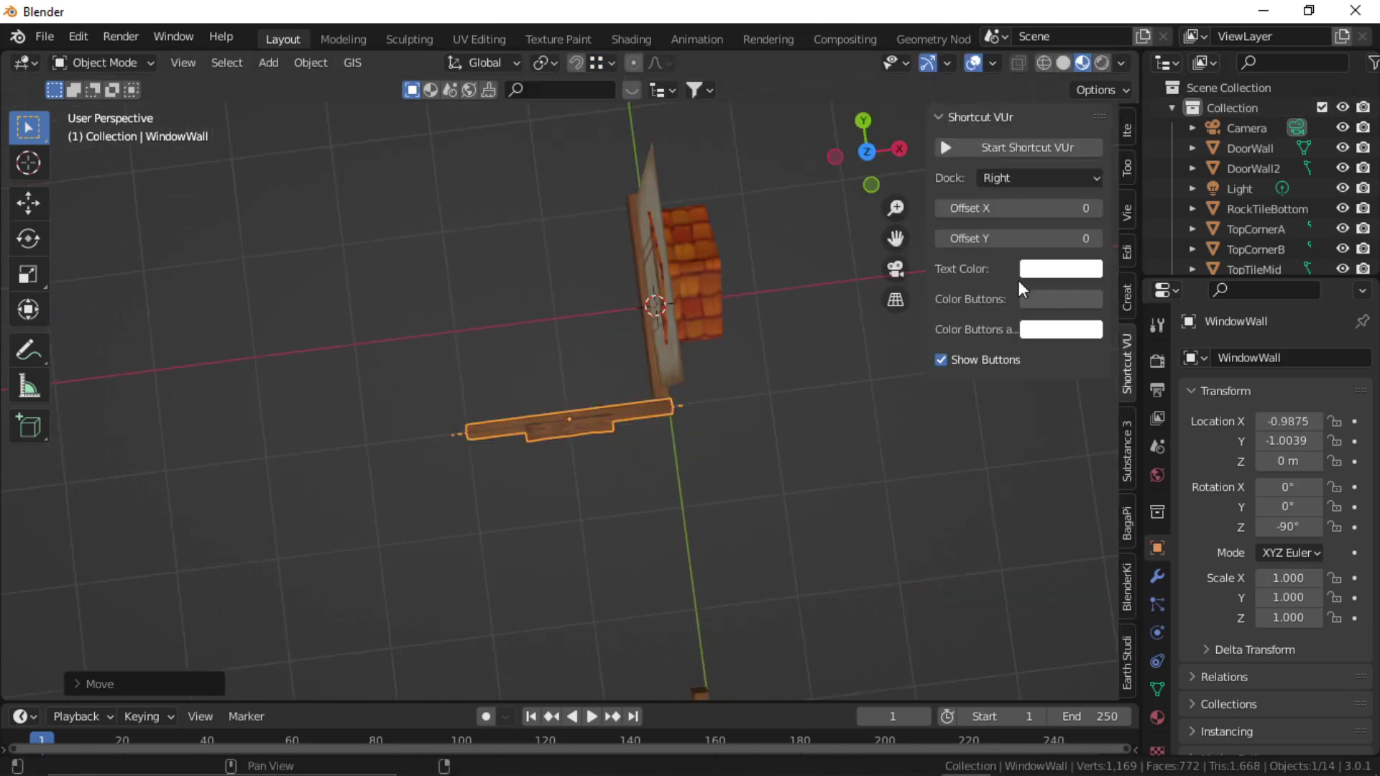
key("n")
Fine-position the window wall along X and Y so that its end meets the door wall's corner.
left_click(602, 62)
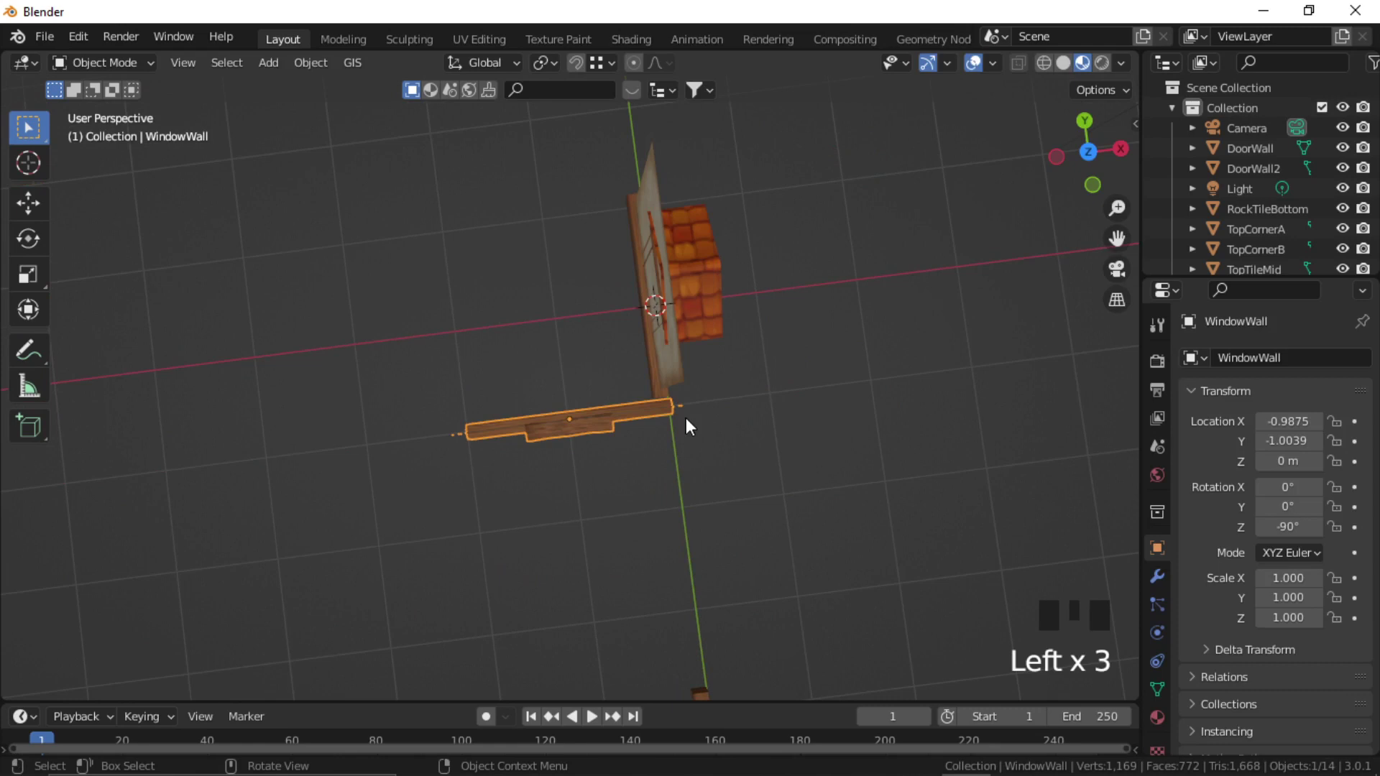
key("g")
key("g")
right_click(667, 416)
key("g")
key("x")
left_click(647, 438)
middle_click_drag(646, 438, 530, 285)
key("g")
key("x")
key("y")
left_click(641, 530)
left_click(641, 528)
Duplicate the window wall to the opposite side of the door wall and turn the copy to 90° about Z.
middle_click_drag(641, 527, 612, 481)
key("shift+d")
left_click(827, 458)
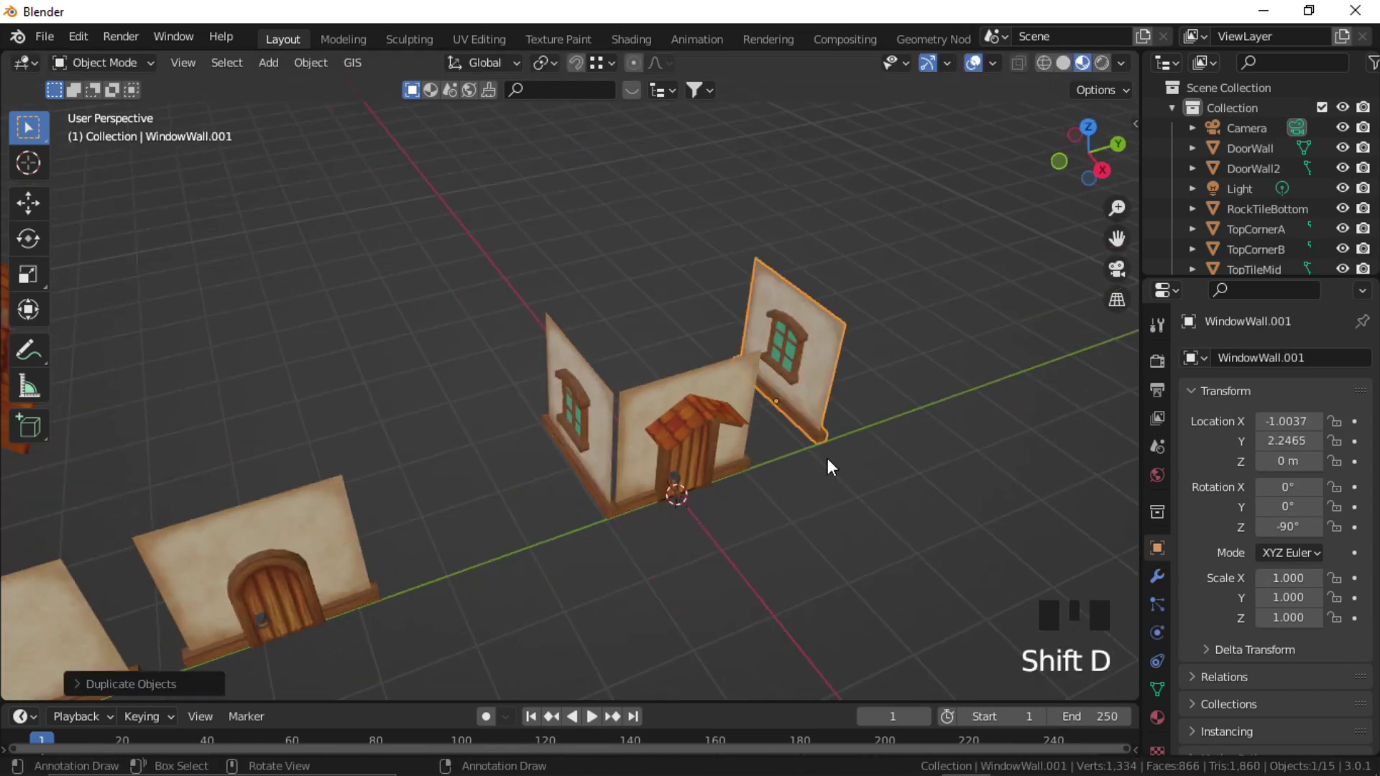
key("r")
left_click(764, 388, "ctrl")
Move the copied window wall along Y until it sits against the door wall's other end.
key("g")
key("y")
left_click(751, 467)
middle_click_drag(819, 464, 705, 477)
scroll(706, 477, "up", 3)
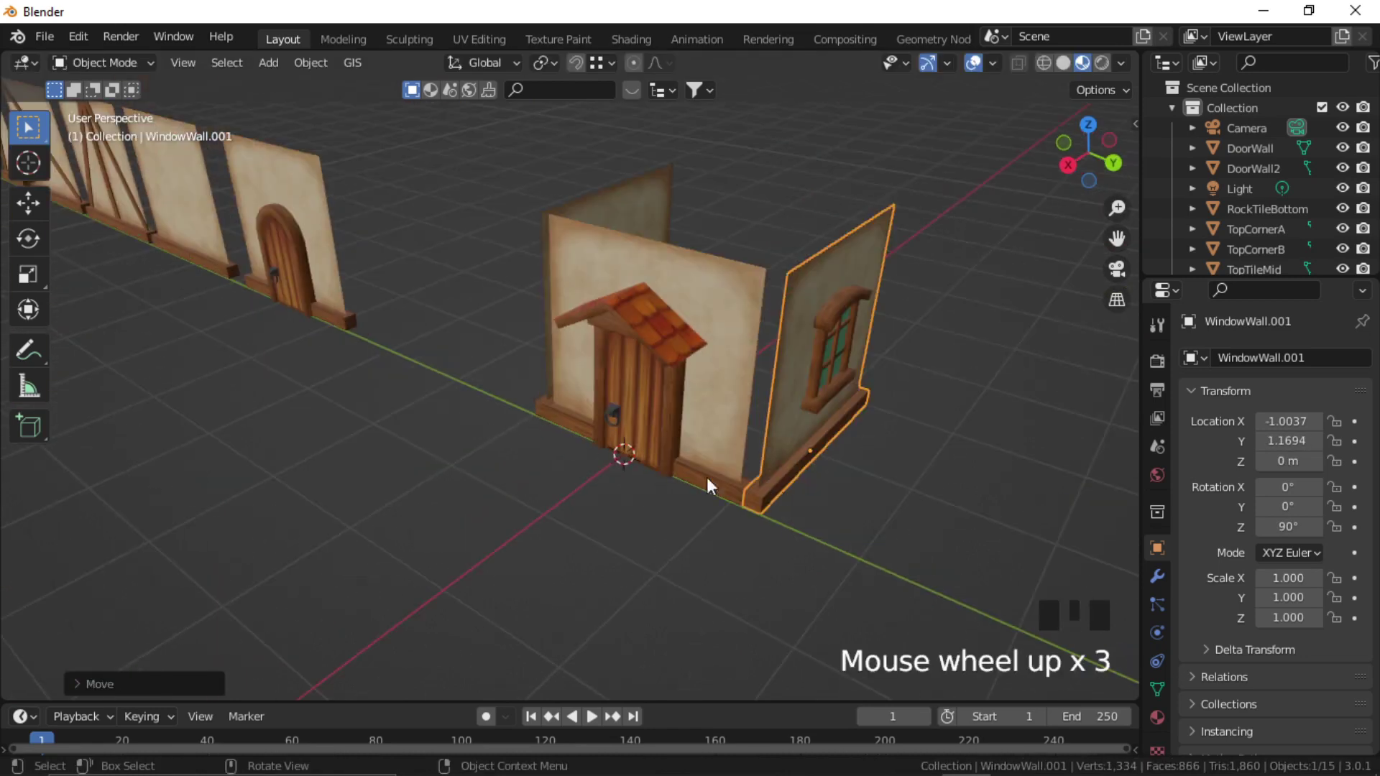
key("g")
key("y")
left_click(696, 503)
left_click(696, 503)
Duplicate both window walls and move the copies along X to extend the house's side walls backward.
left_click(783, 431)
scroll(623, 213, "down", 4)
key("shift+d")
key("g")
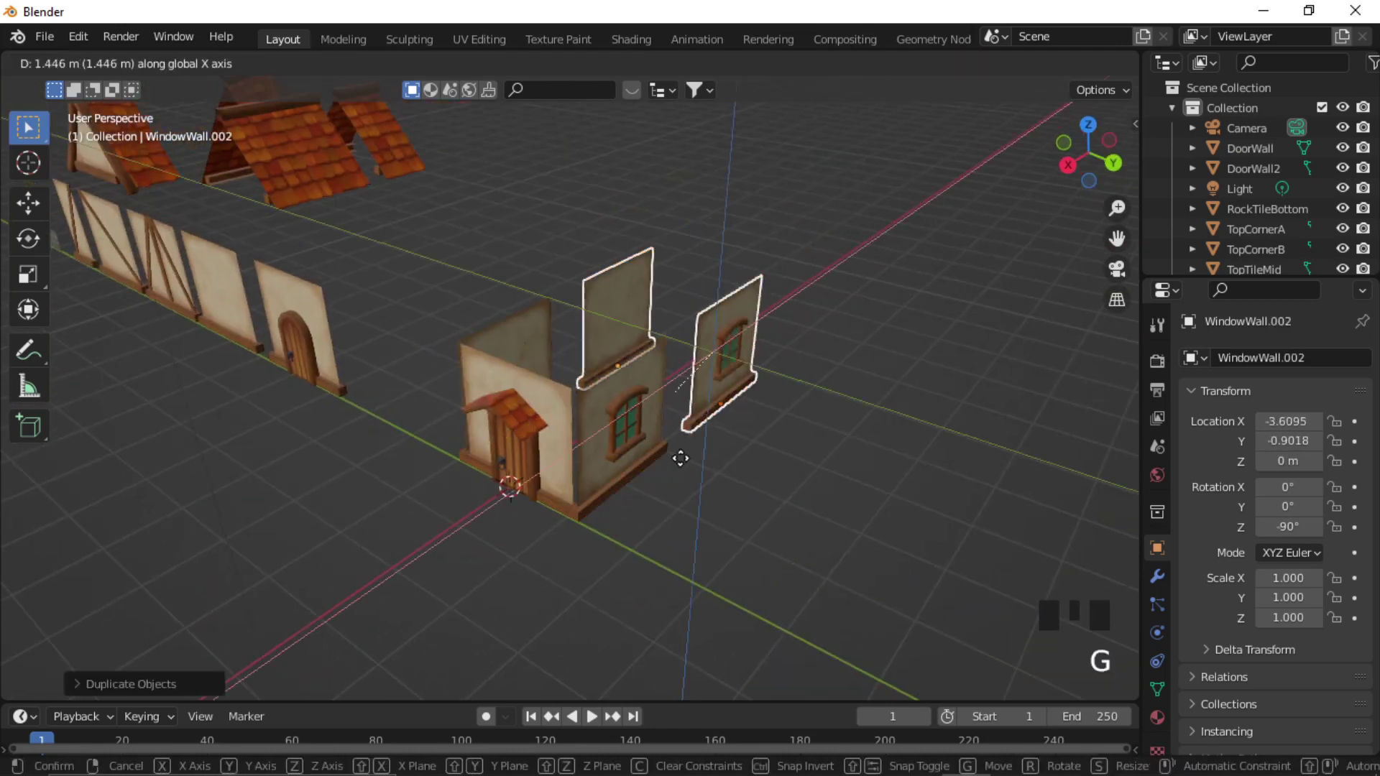
left_click(714, 408)
middle_click_drag(715, 408, 858, 420)
Duplicate the narrow wall with the diagonal beam and place the copy behind the house along X.
scroll(859, 421, "down", 4)
left_click(207, 633)
middle_click_drag(521, 474, 503, 482)
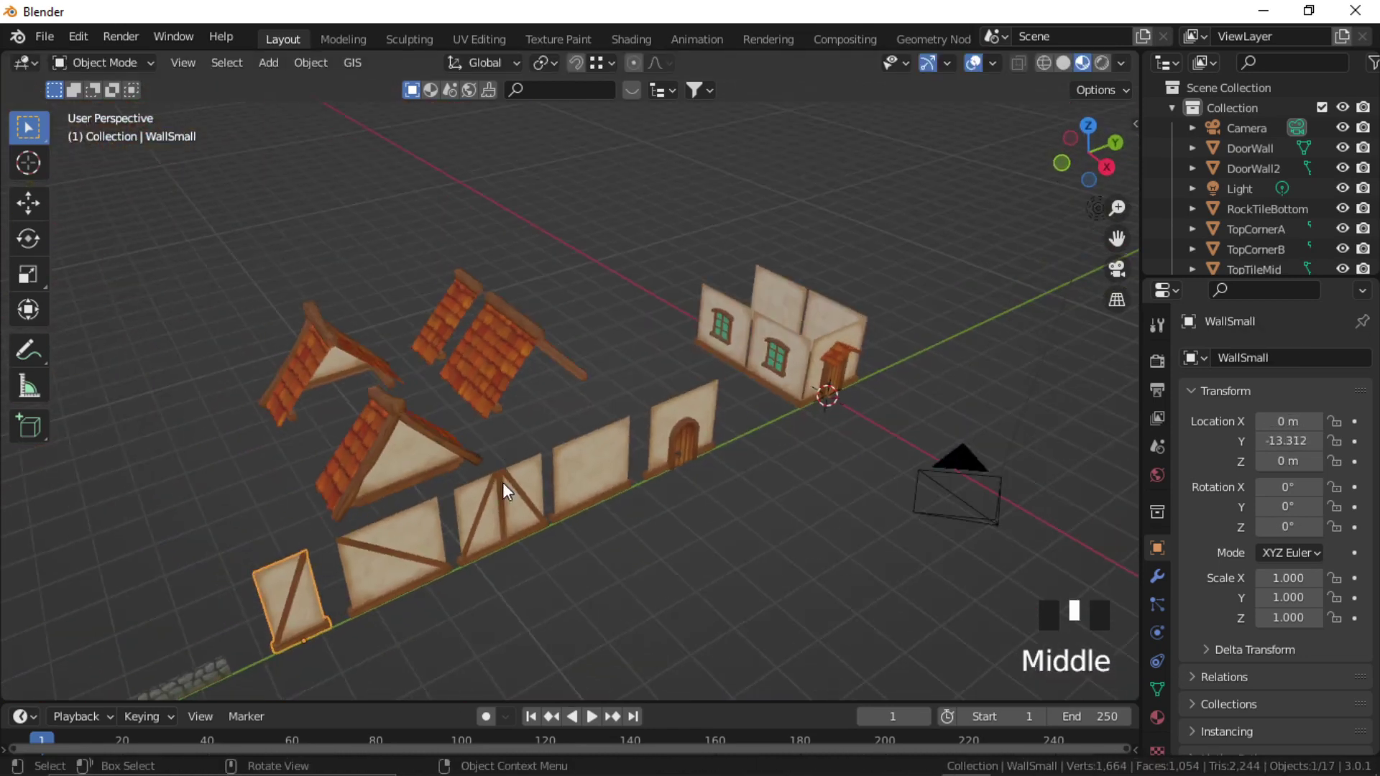
left_click(994, 367)
middle_click_drag(790, 374, 622, 471, "shift")
scroll(572, 476, "up", 1)
key("g")
key("x")
left_click(437, 371)
Rotate the copied narrow wall -90° about Z and move it along Y in line with the window walls.
scroll(436, 371, "up", 3)
middle_click_drag(437, 370, 708, 445, "shift")
key("r")
key("z")
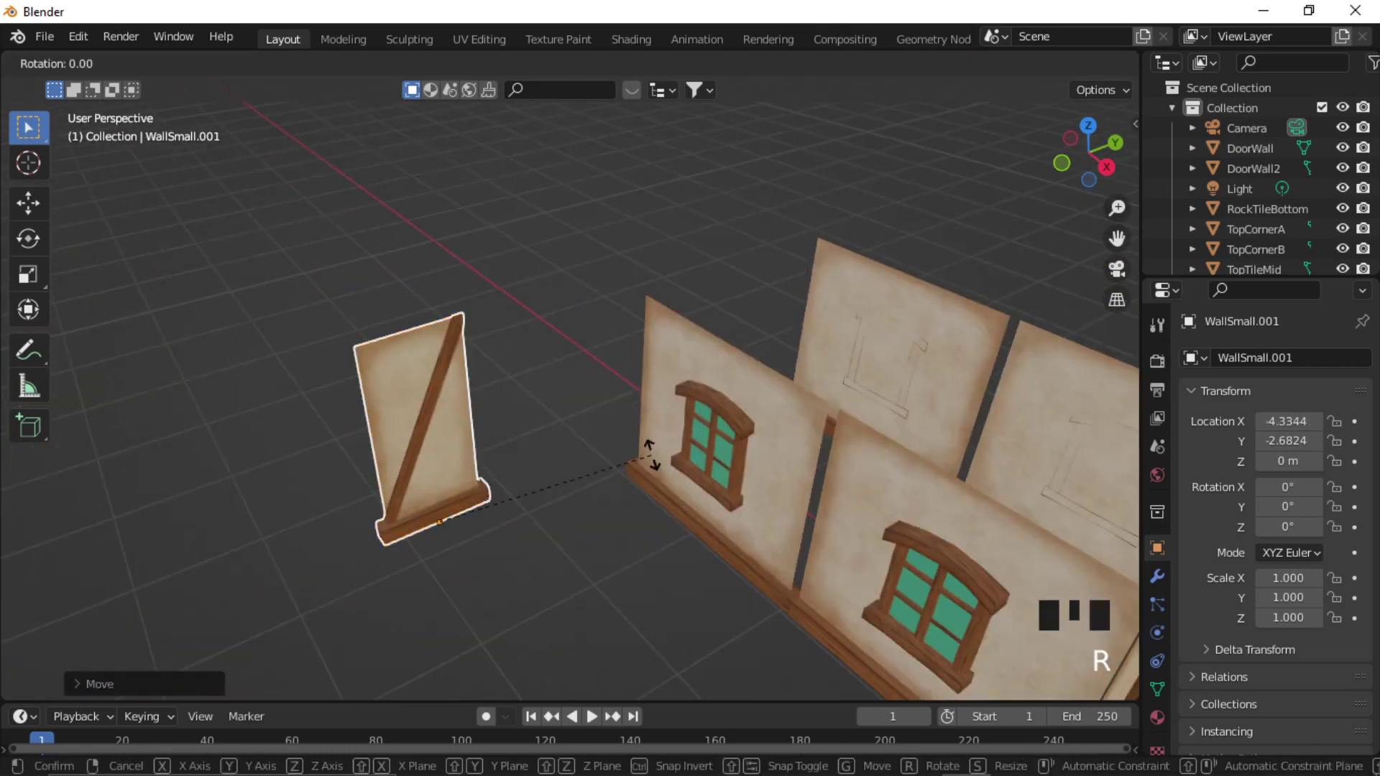
left_click(483, 608)
key("g")
key("y")
left_click(691, 465)
key("g")
key("y")
left_click(658, 480)
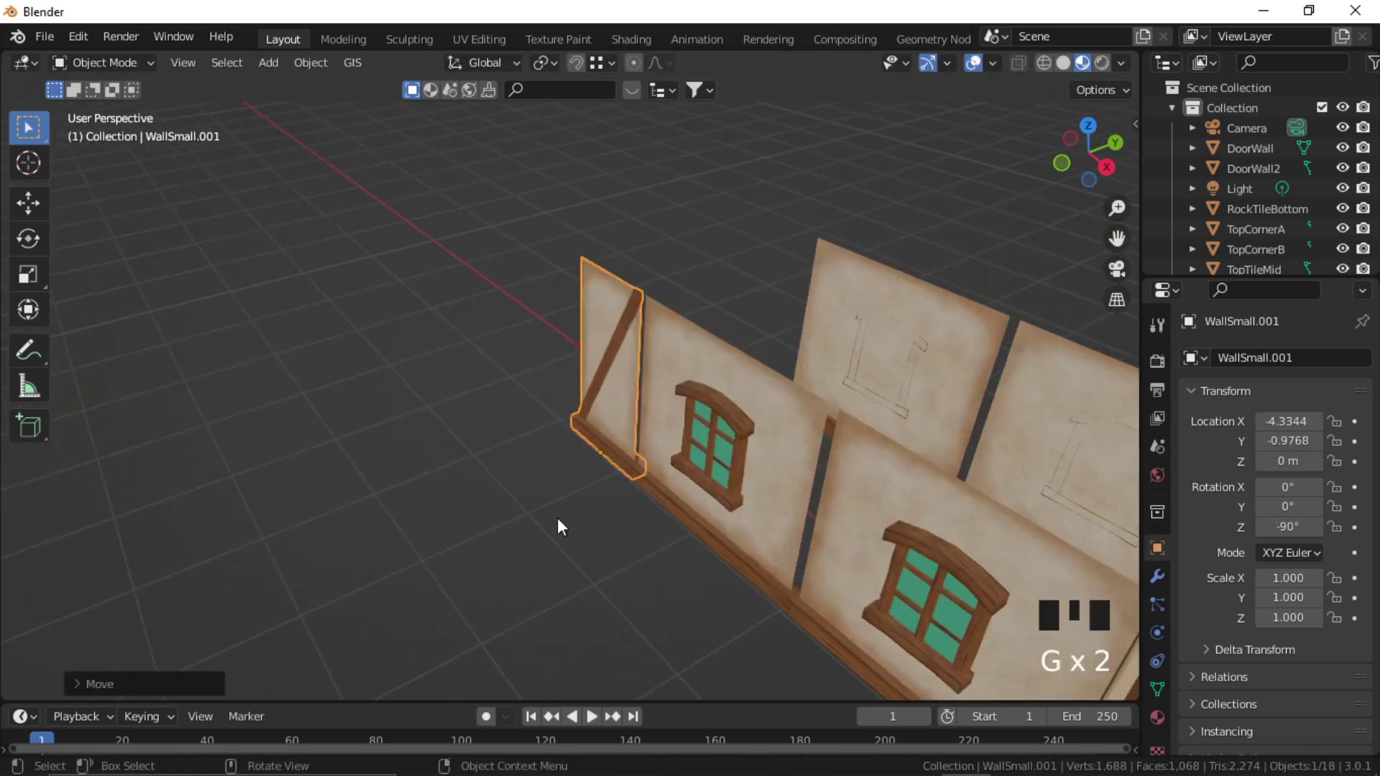
Duplicate the narrow wall to the opposite side of the house and align it along Y with that side's window walls.
middle_click_drag(558, 517, 797, 503)
middle_click_drag(797, 503, 864, 459, "shift")
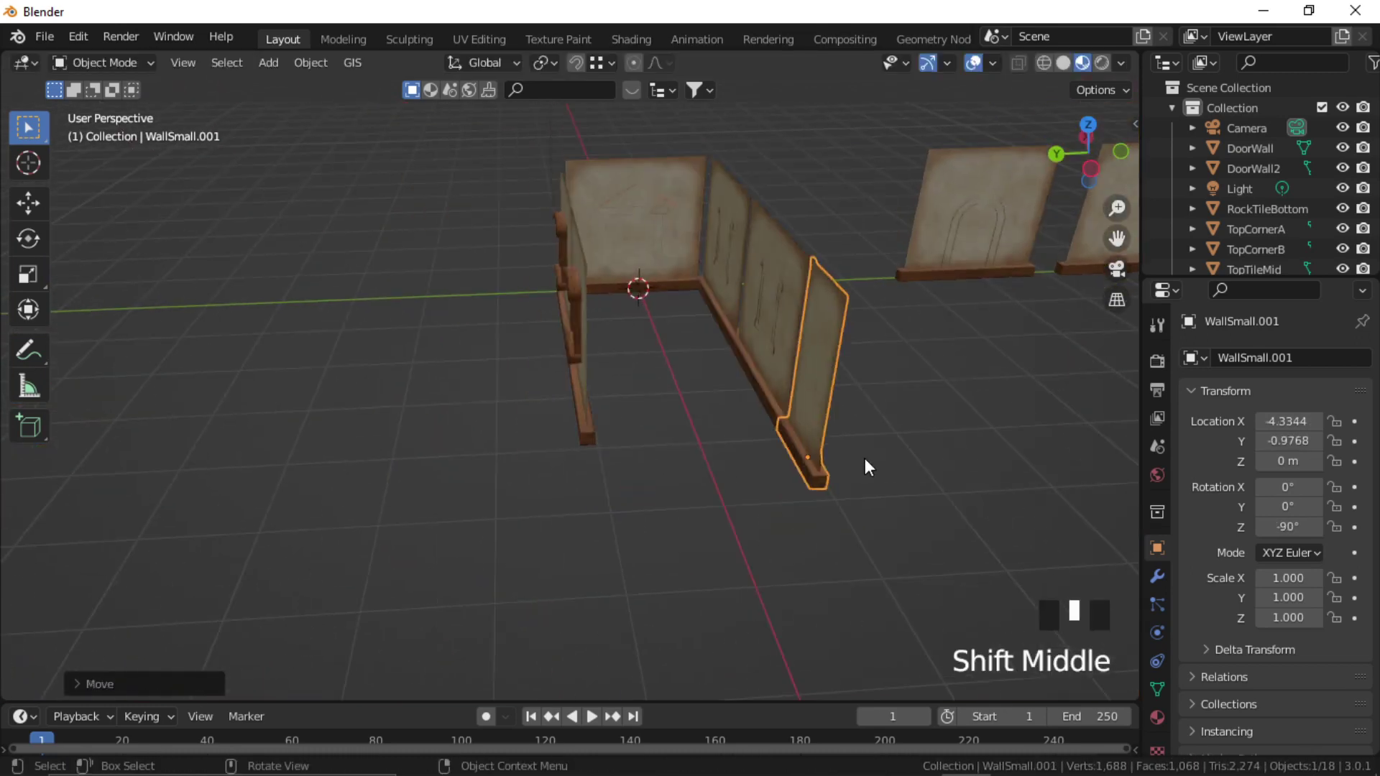
left_click(338, 375)
middle_click_drag(602, 449, 708, 442)
key("g")
key("y")
left_click(597, 434)
Duplicate the TopCornerA gable roof piece and move the copy along Y over the house.
middle_click_drag(633, 381, 761, 356)
left_click(324, 212)
middle_click_drag(460, 302, 575, 308)
key("shift+d")
key("y")
left_click(1002, 293)
Lower the copied gable roof piece onto the top of the front walls in the right orthographic view.
middle_click_drag(819, 275, 730, 228, "shift")
key("KP_3")
scroll(636, 371, "up", 9)
key("g")
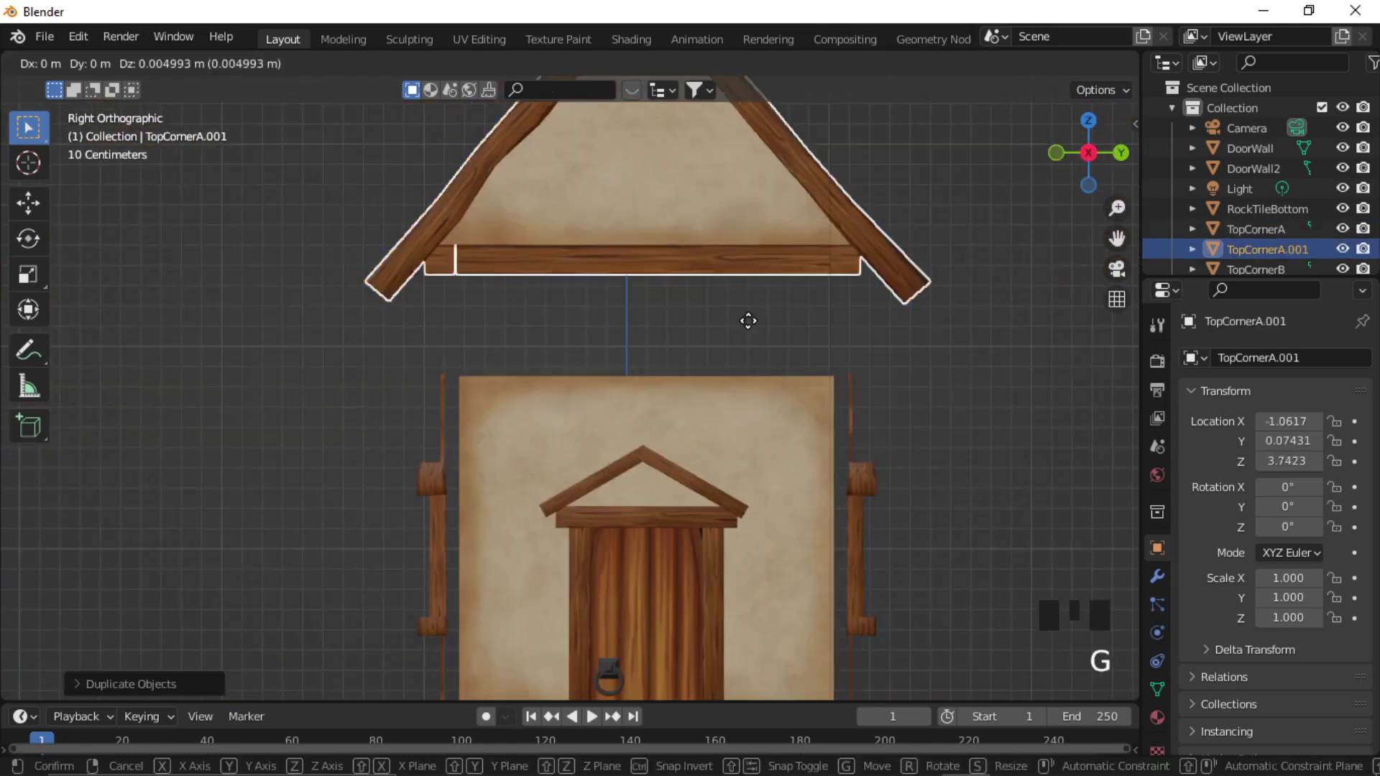
left_click(835, 421)
left_click(838, 424)
Duplicate the middle roof tile section and move the copy along Y to the house behind the gable.
middle_click_drag(838, 424, 761, 460)
middle_click_drag(761, 460, 723, 440, "shift")
scroll(723, 440, "down", 3)
left_click(413, 438)
key("shift+d")
key("y")
left_click(748, 352)
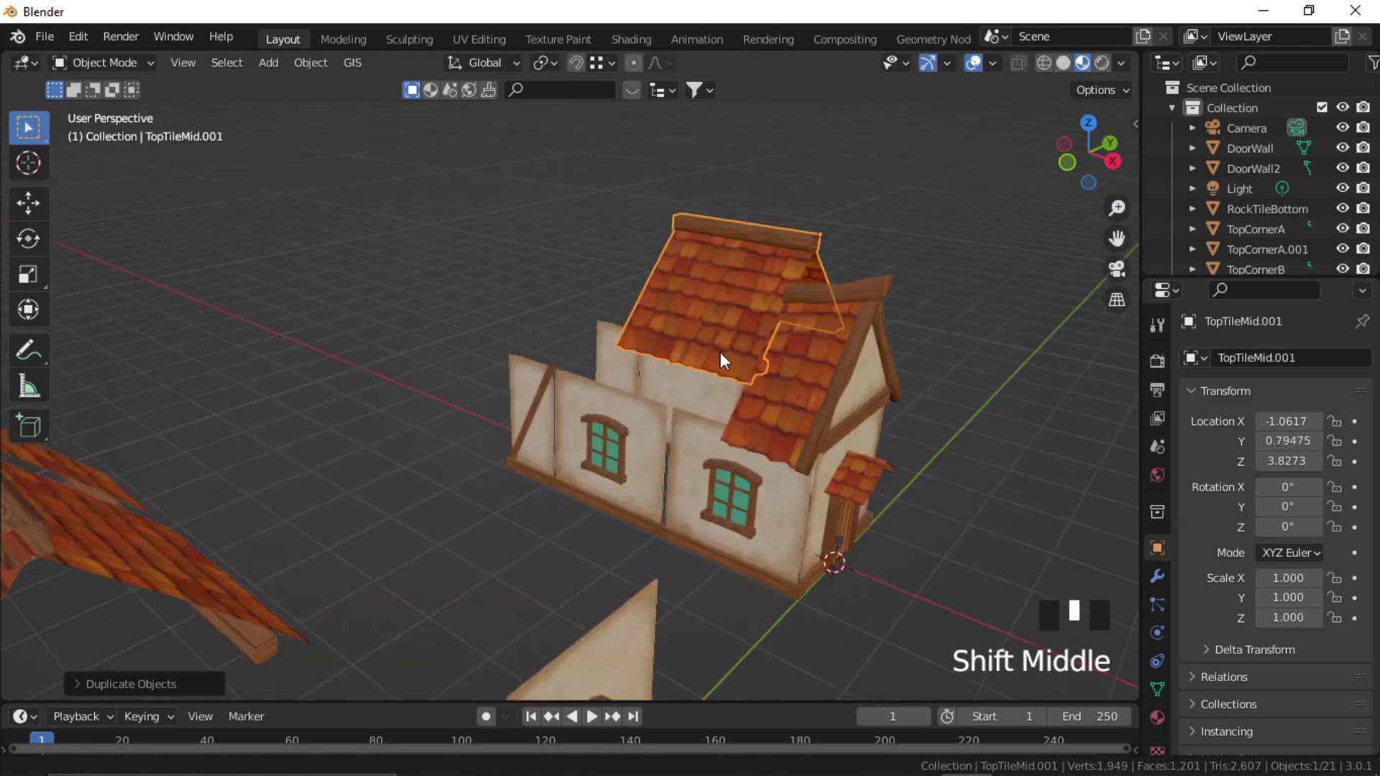
Snap the copied middle roof section onto the back edge of the gable roof piece.
scroll(720, 352, "up", 2)
left_click(611, 62)
left_click(674, 297)
key("g")
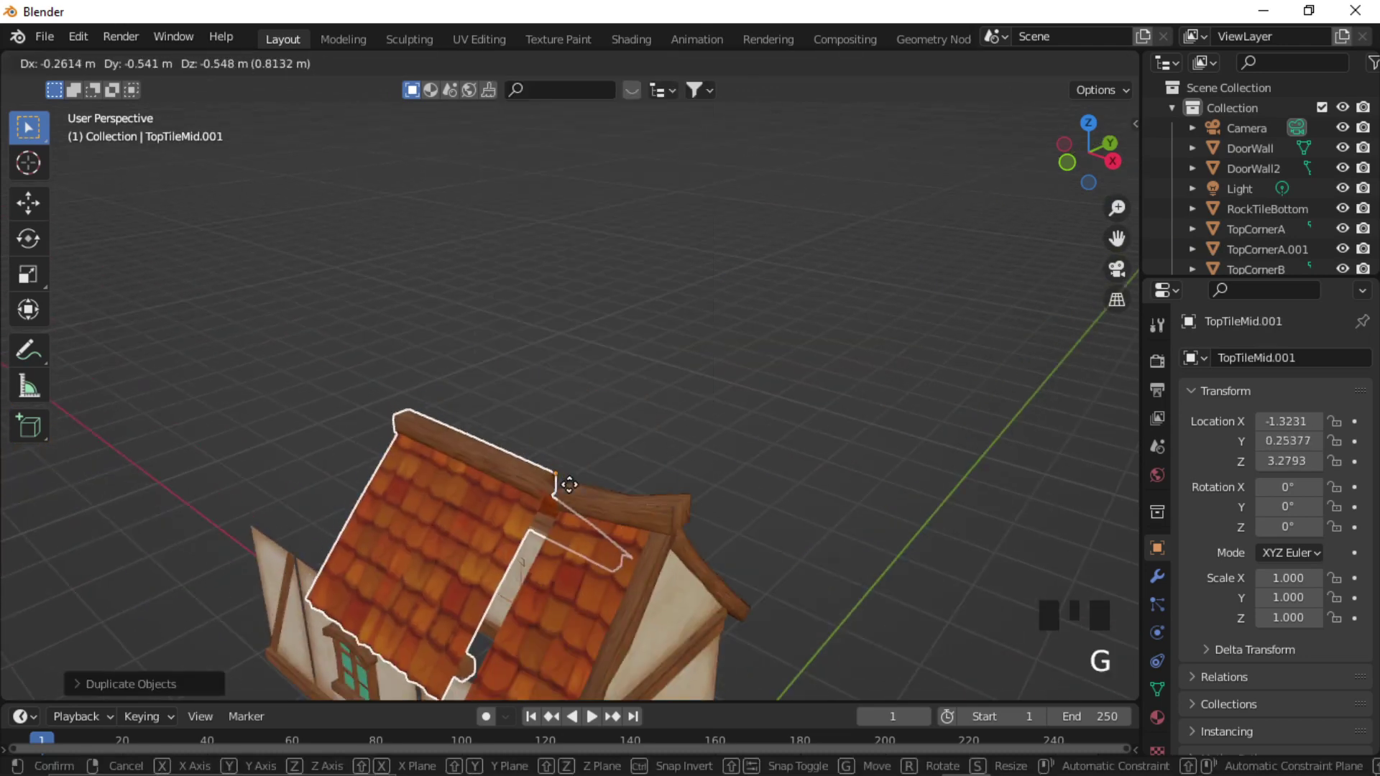
left_click(570, 483, "ctrl")
Duplicate the short roof tile section along Y and snap the copy to the back end of the middle roof section.
scroll(532, 470, "down", 3)
middle_click_drag(507, 464, 665, 447, "shift")
left_click(309, 517)
key("shift+d")
key("y")
left_click(675, 392)
scroll(669, 396, "up", 5)
key("g")
left_click(770, 372, "ctrl")
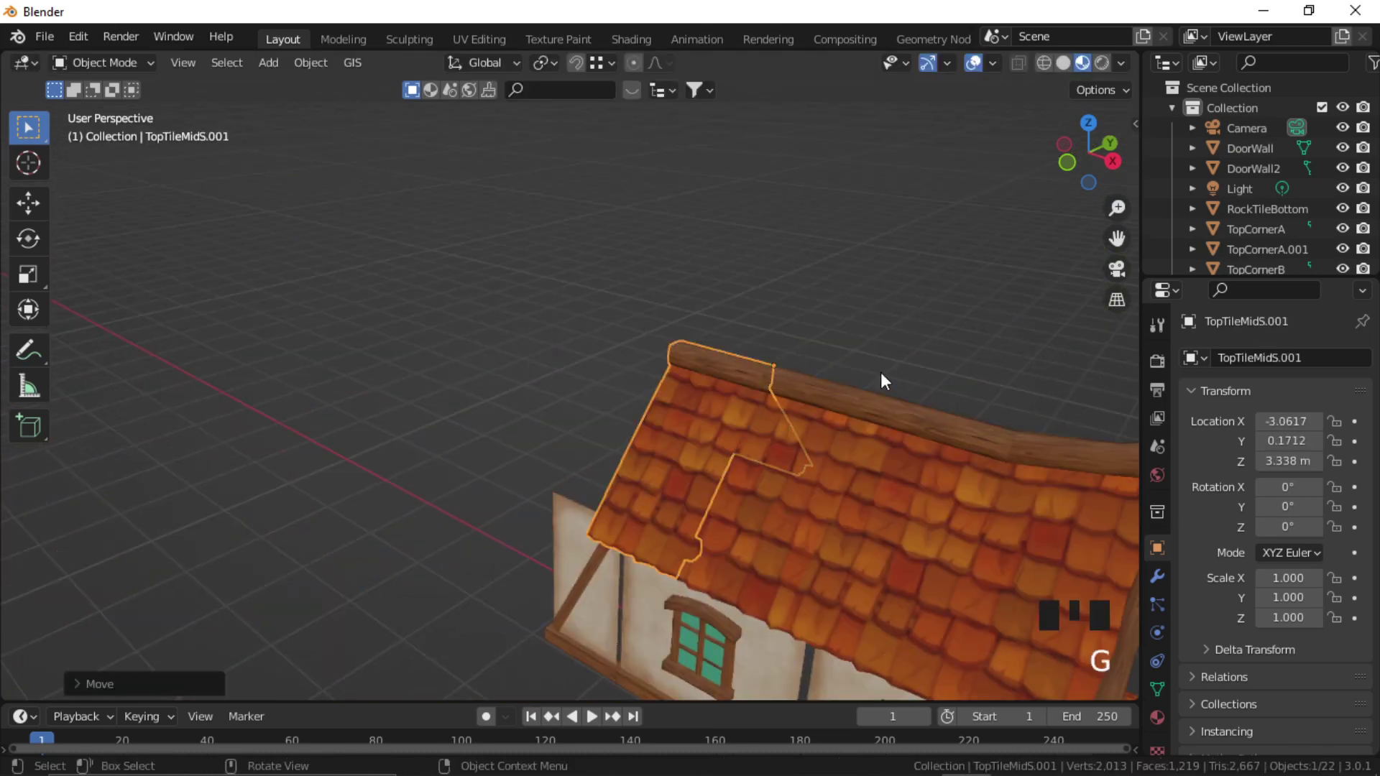
Duplicate the curved roof end piece and place the copy at the far end of the house roof.
scroll(881, 376, "down", 6)
left_click(154, 588)
scroll(503, 359, "up", 3)
key("shift+d")
key("y")
left_click(648, 395)
scroll(441, 493, "down", 4)
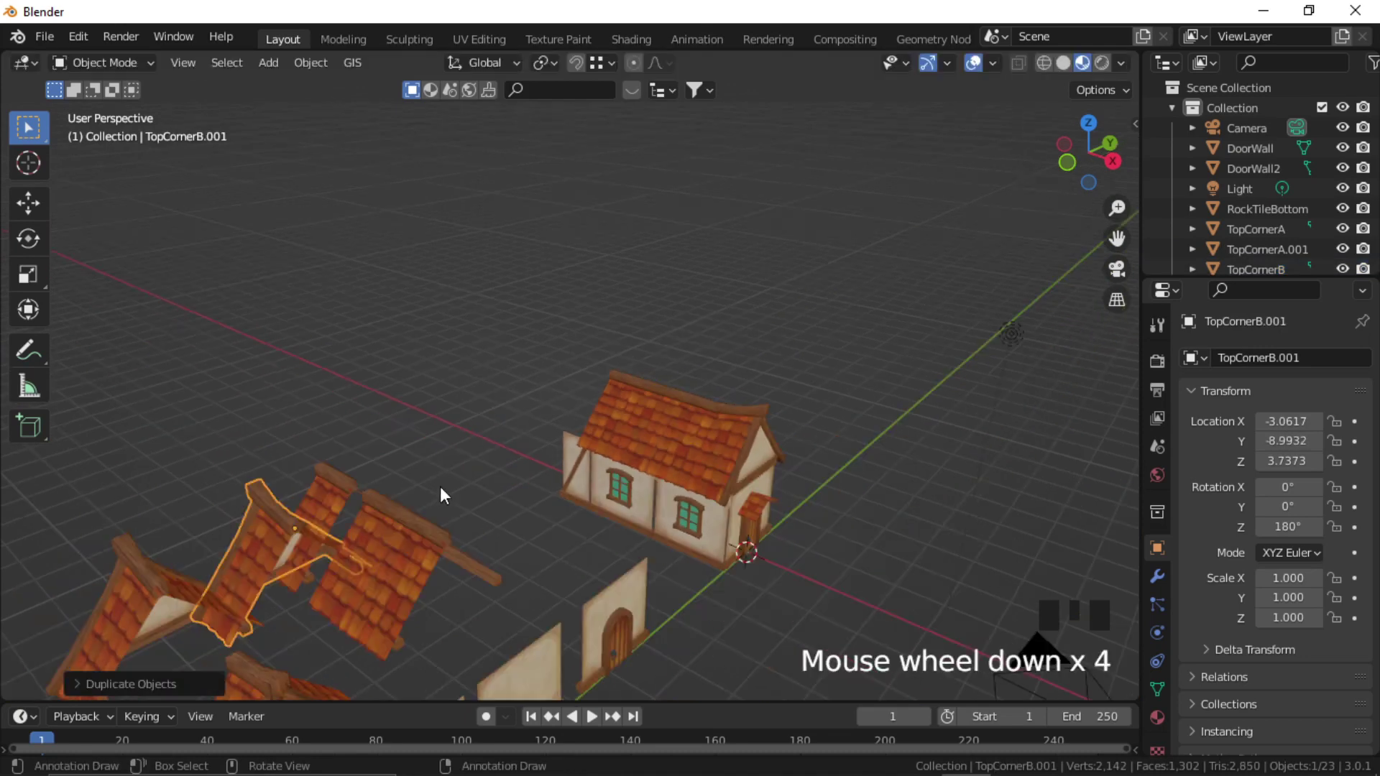
scroll(585, 385, "up", 5)
key("g")
left_click(740, 215)
Lower the copied roof end piece along Z and shift it along Y to line up with the roof ridge.
scroll(741, 216, "up", 4)
middle_click_drag(739, 214, 631, 311, "shift")
key("g")
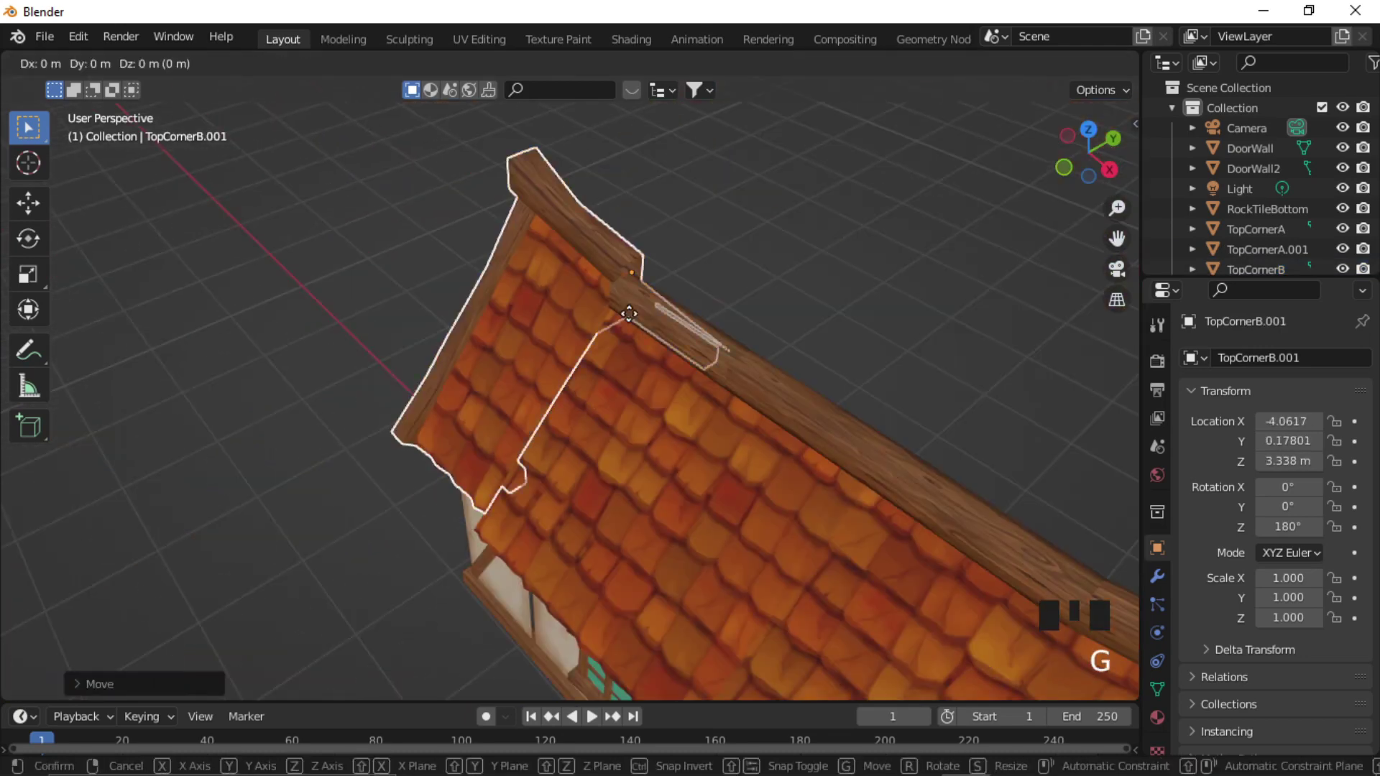
key("z")
left_click(632, 342)
key("g")
key("y")
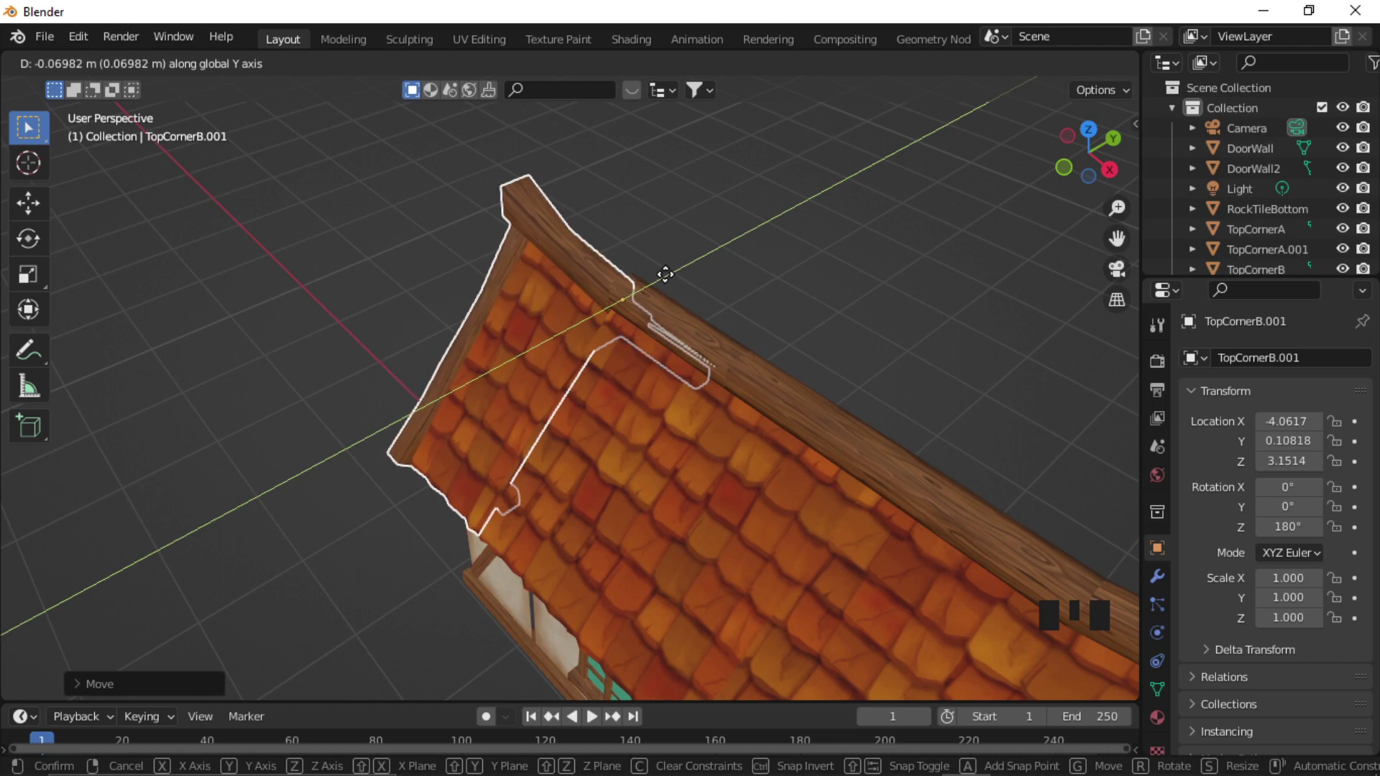
left_click(667, 275)
left_click(741, 276)
Slide the copied roof end piece about 0.9 m off the ridge along X and snap its origin to its inner ridge corner.
scroll(692, 338, "up", 2)
mouse_move(625, 323)
middle_mouse_down()
mouse_move(691, 334)
mouse_move(604, 327)
middle_mouse_up()
middle_click_drag(553, 320, 509, 317)
left_click(546, 323)
key("g")
key("x")
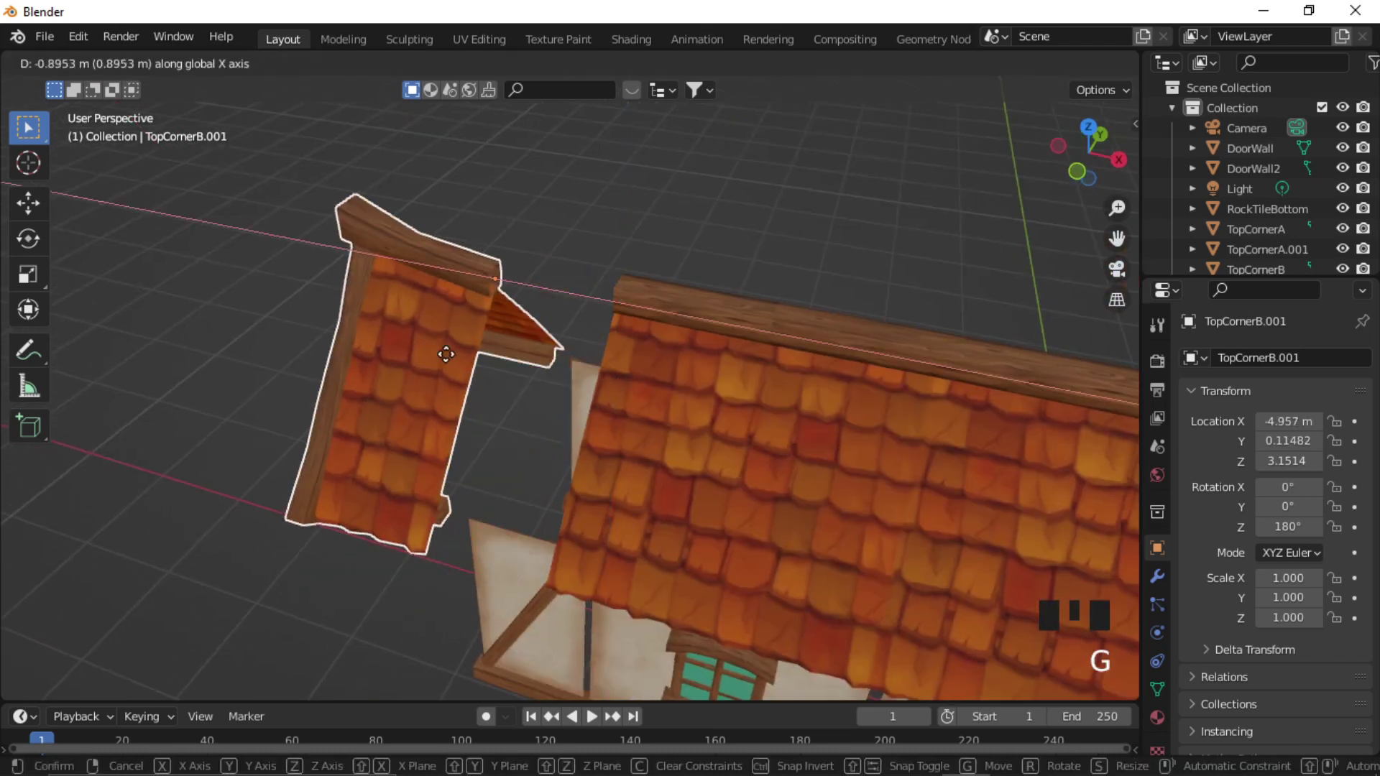
left_click(445, 354)
key("ctrl+period")
key("g")
left_click(502, 262, "ctrl")
key("ctrl+period")
Move the roof end piece back along X and snap its ridge onto the end of the house ridge.
key("g")
key("x")
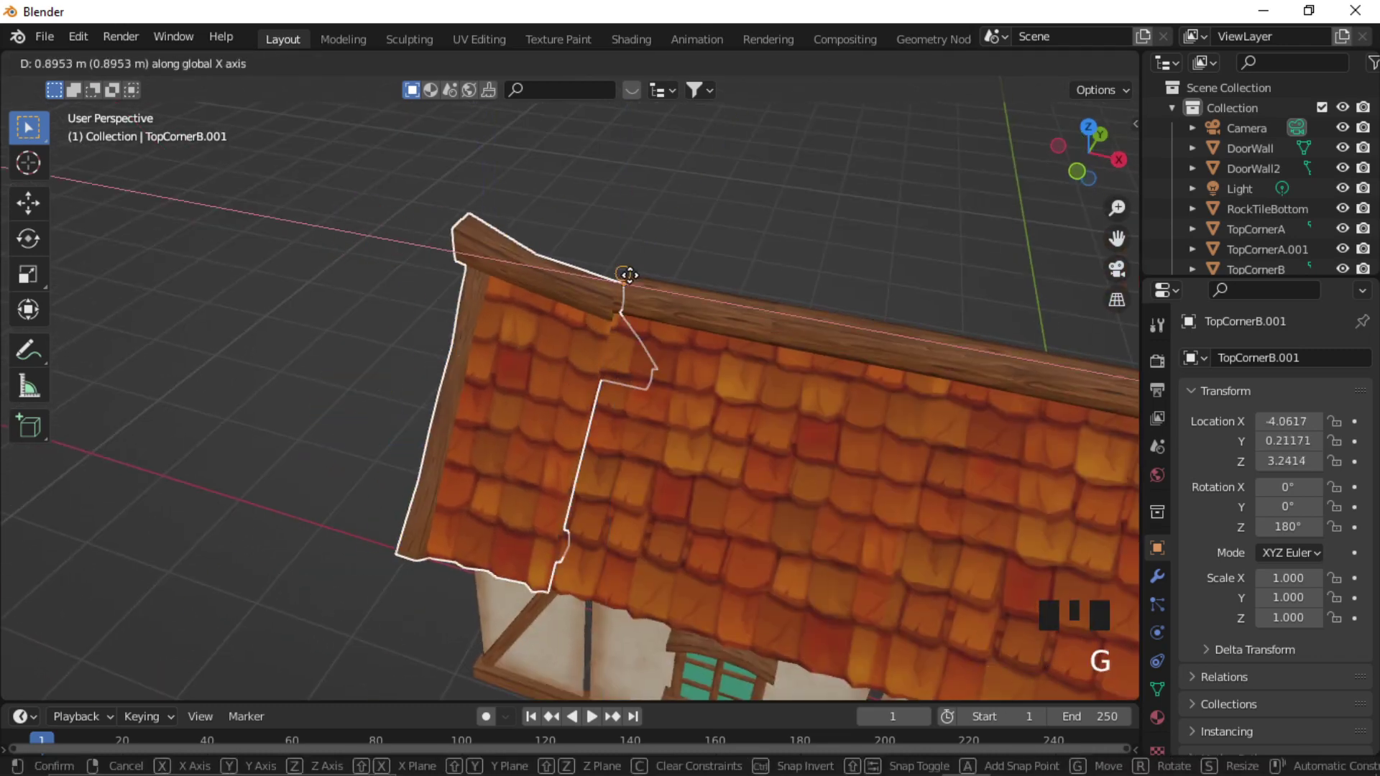
left_click(625, 274, "ctrl")
key("g")
left_click(558, 248)
key("g")
left_click(619, 276, "ctrl")
left_click(579, 265)
Duplicate the stone foundation tile and move the copy along Y to the front of the house.
scroll(579, 335, "down", 4)
middle_click_drag(579, 335, 477, 410)
scroll(203, 600, "down", 3)
left_click(201, 600)
scroll(200, 600, "up", 3)
key("shift+d")
key("y")
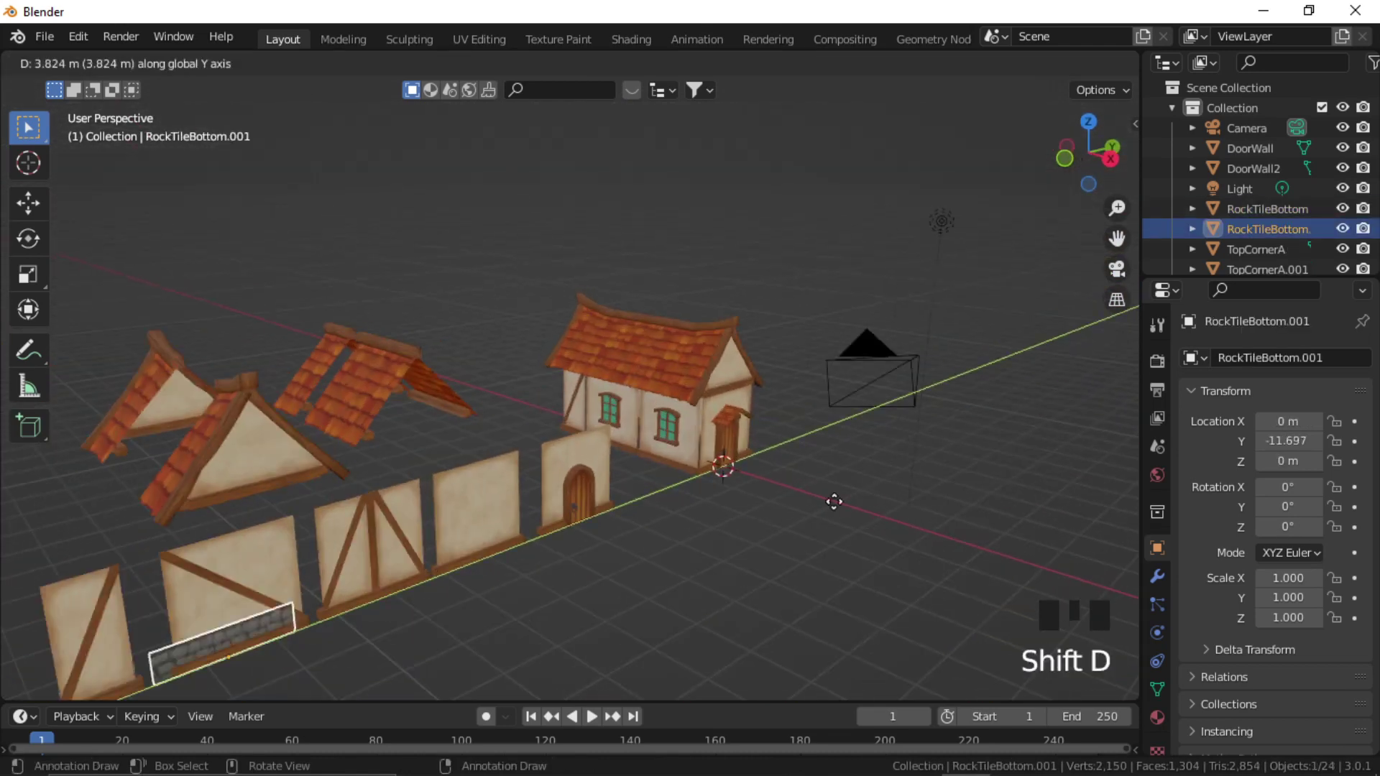
left_click(210, 408)
Position the copied stone foundation tile along Z and Y directly beneath the front door wall.
scroll(235, 415, "up", 2)
key("g")
key("g")
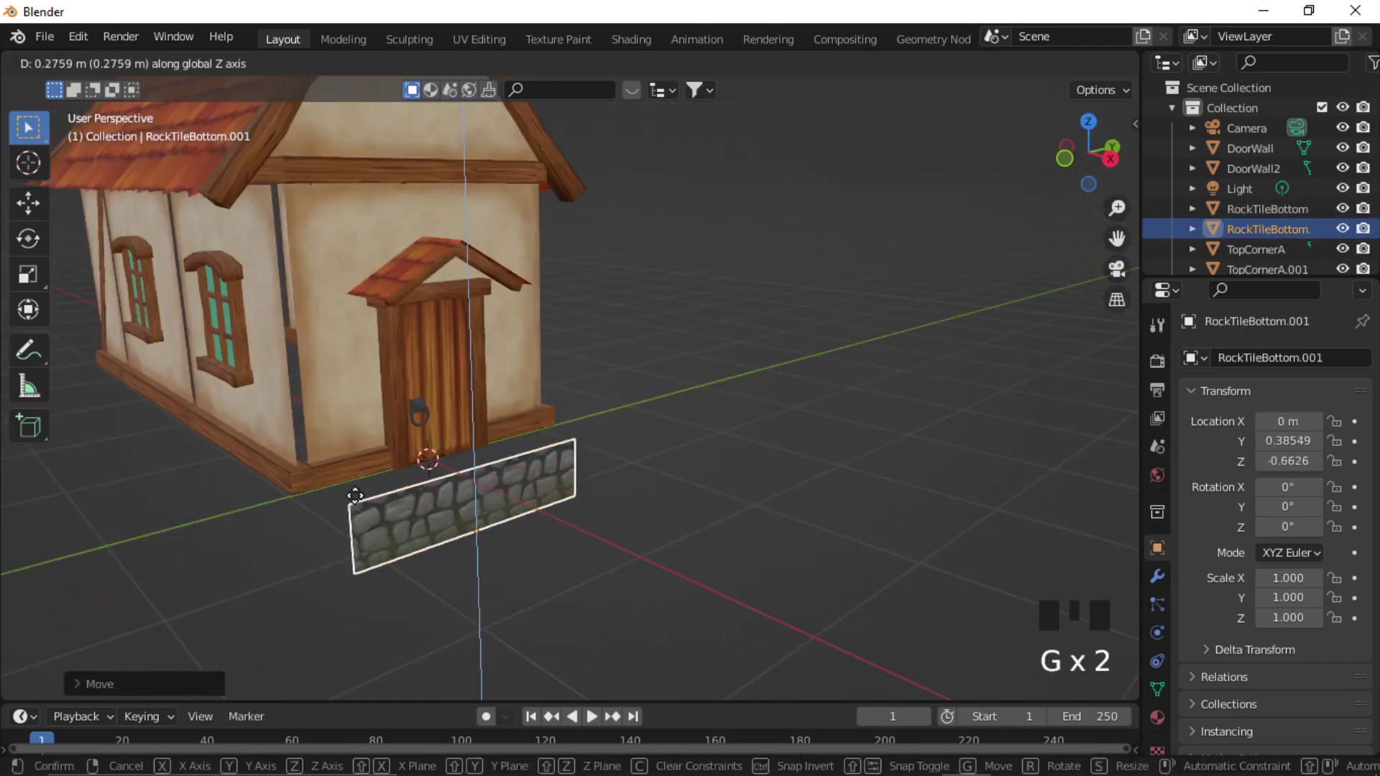
left_click(413, 451)
key("g")
key("g")
left_click(472, 499)
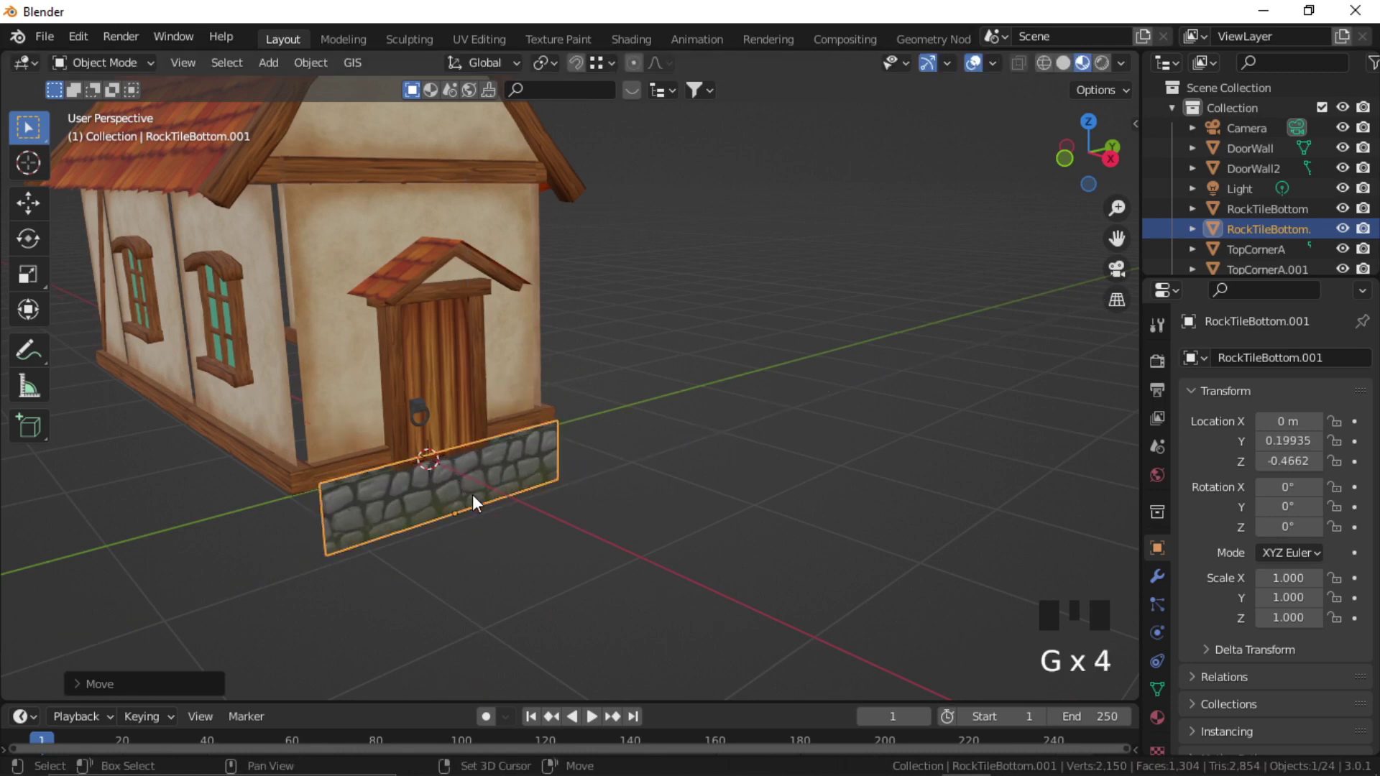
Duplicate the front foundation tile, rotate the copy -90° about Z, and position it along Y and X under the side wall.
key("shift+d")
key("r")
key("g")
key("y")
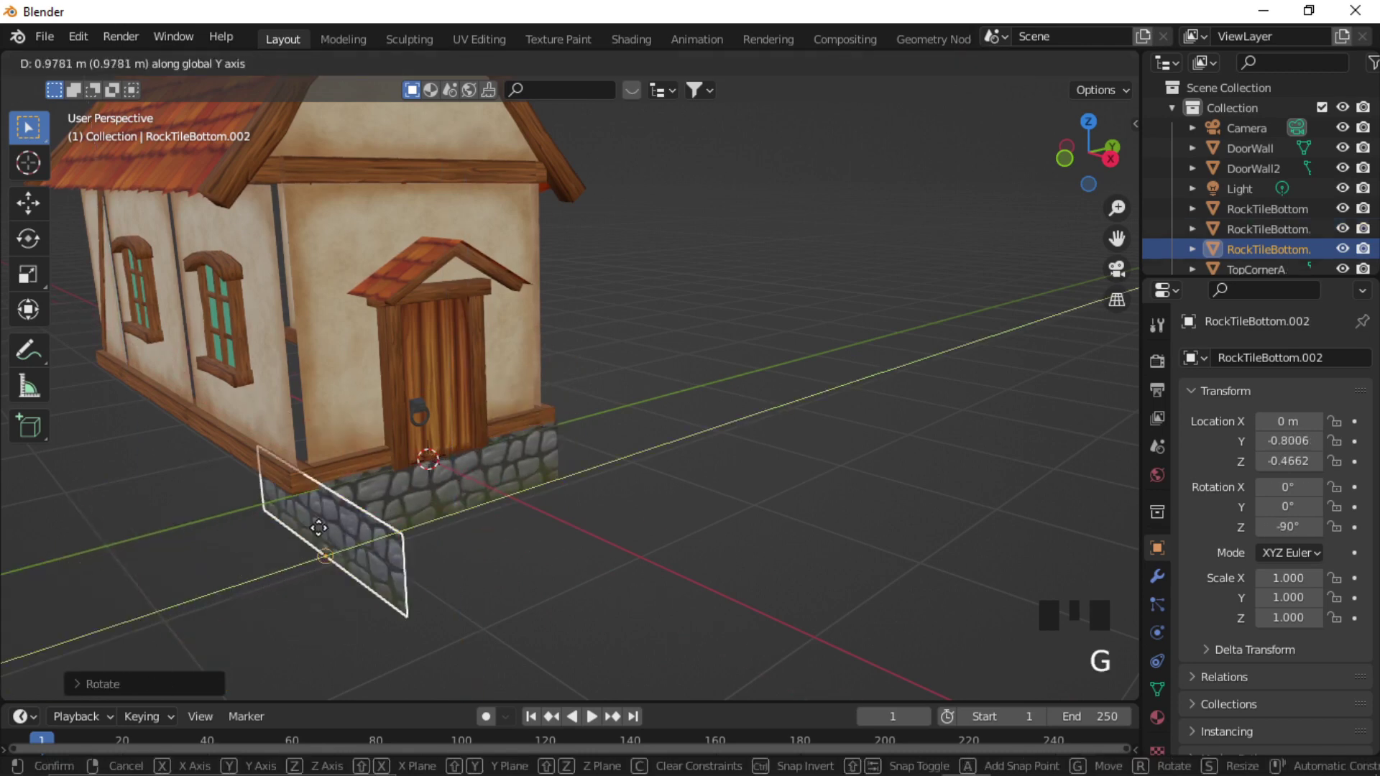
left_click(316, 527)
middle_click_drag(315, 527, 559, 585)
key("g")
key("x")
left_click(338, 552)
left_click(345, 561)
Select the rear part of the finished house and place a duplicate of it beside the house.
scroll(345, 561, "down", 3)
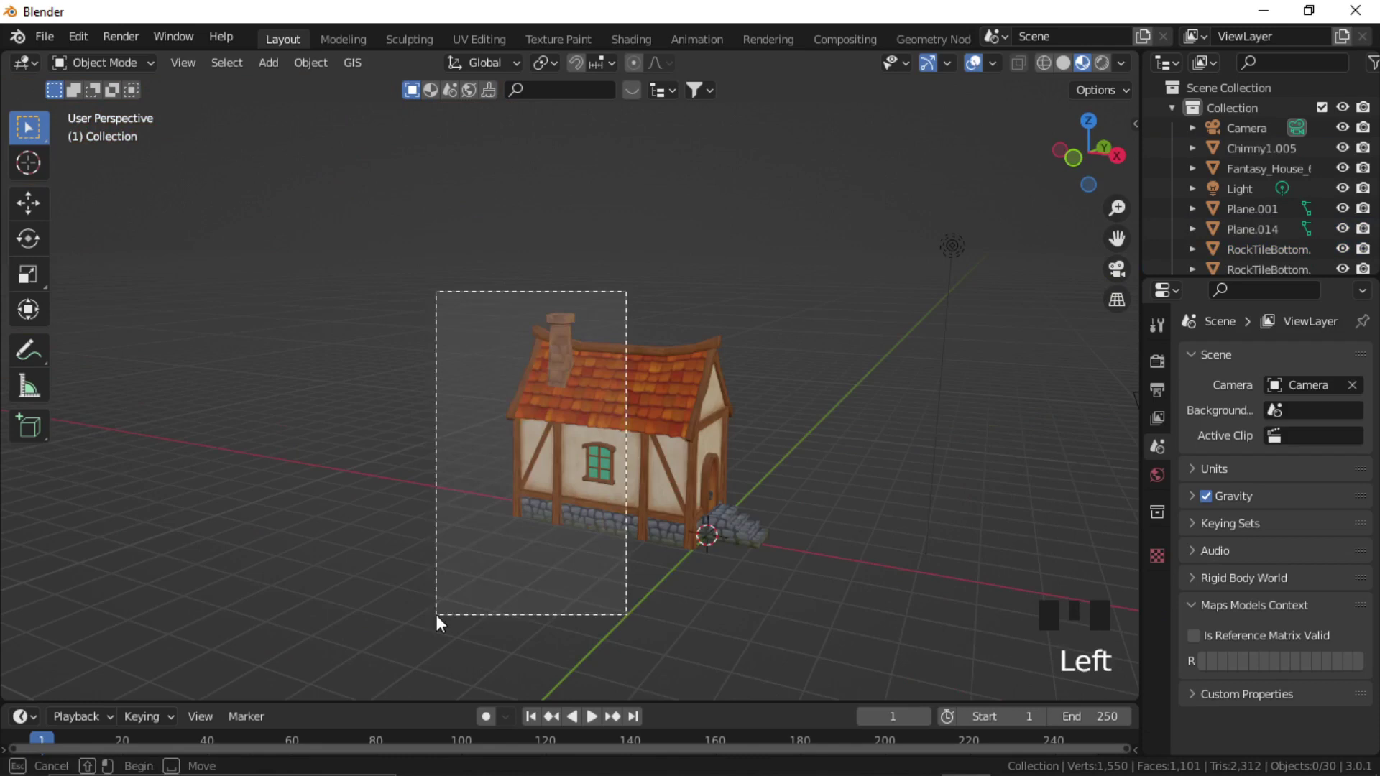
left_click_drag(435, 614, 436, 615)
key("ctrl+c")
middle_click_drag(633, 514, 618, 500)
key("shift+d")
left_click(848, 510)
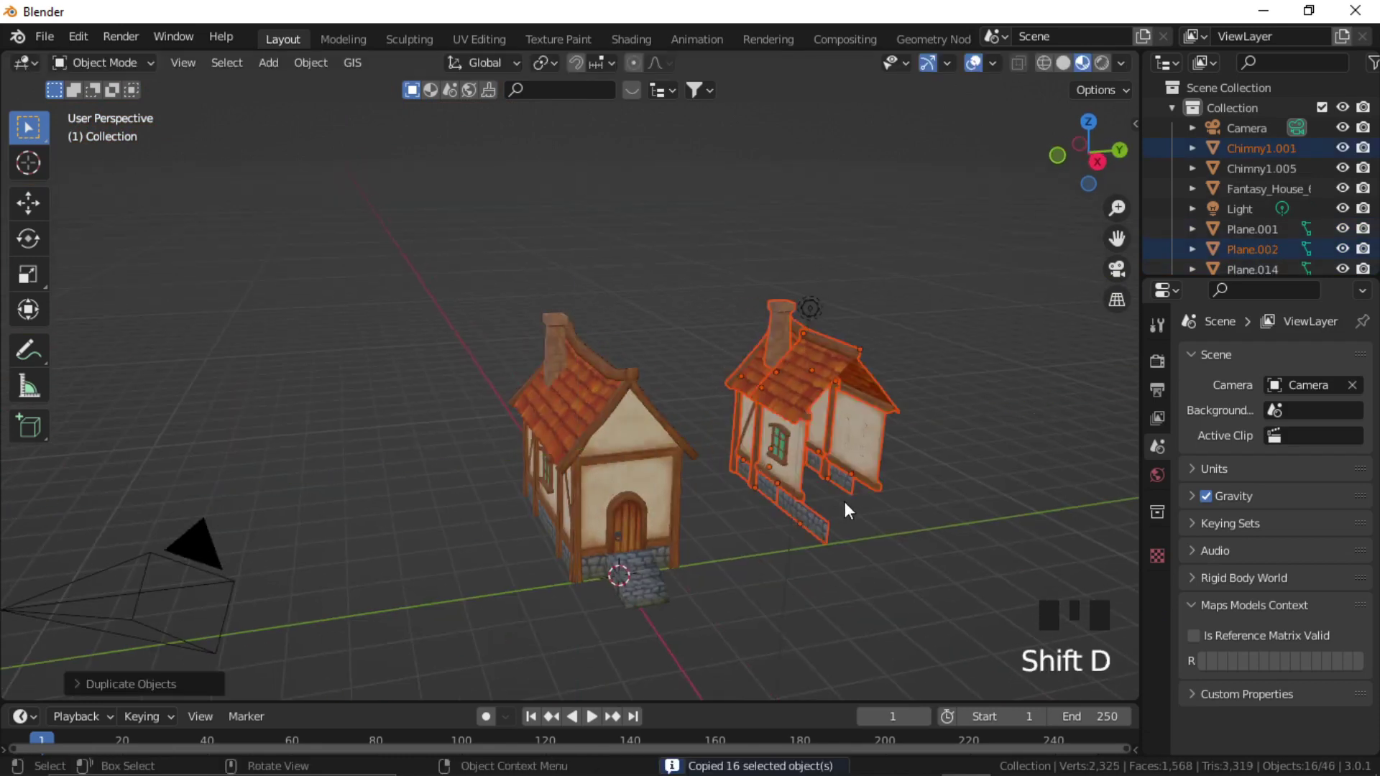
Delete the protruding foundation strip and the chimney from the duplicated house section.
scroll(860, 375, "up", 3)
left_click(798, 625)
key("Delete")
middle_click_drag(797, 592, 756, 593)
left_click_drag(943, 249, 617, 581)
left_click(751, 276)
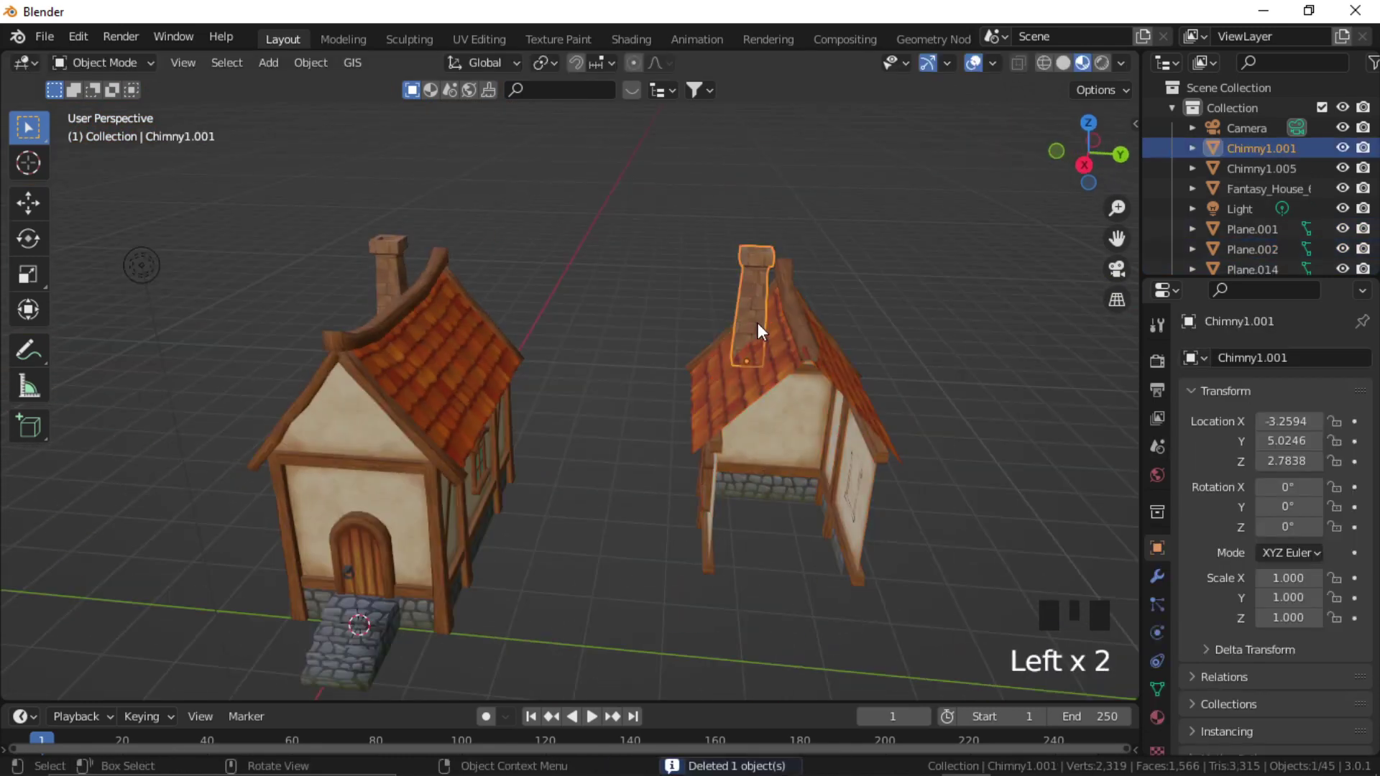
key("Delete")
Select the whole duplicated house section and rotate it 90° about Z.
left_click_drag(908, 229, 676, 655)
key("r")
key("z")
left_click(712, 507)
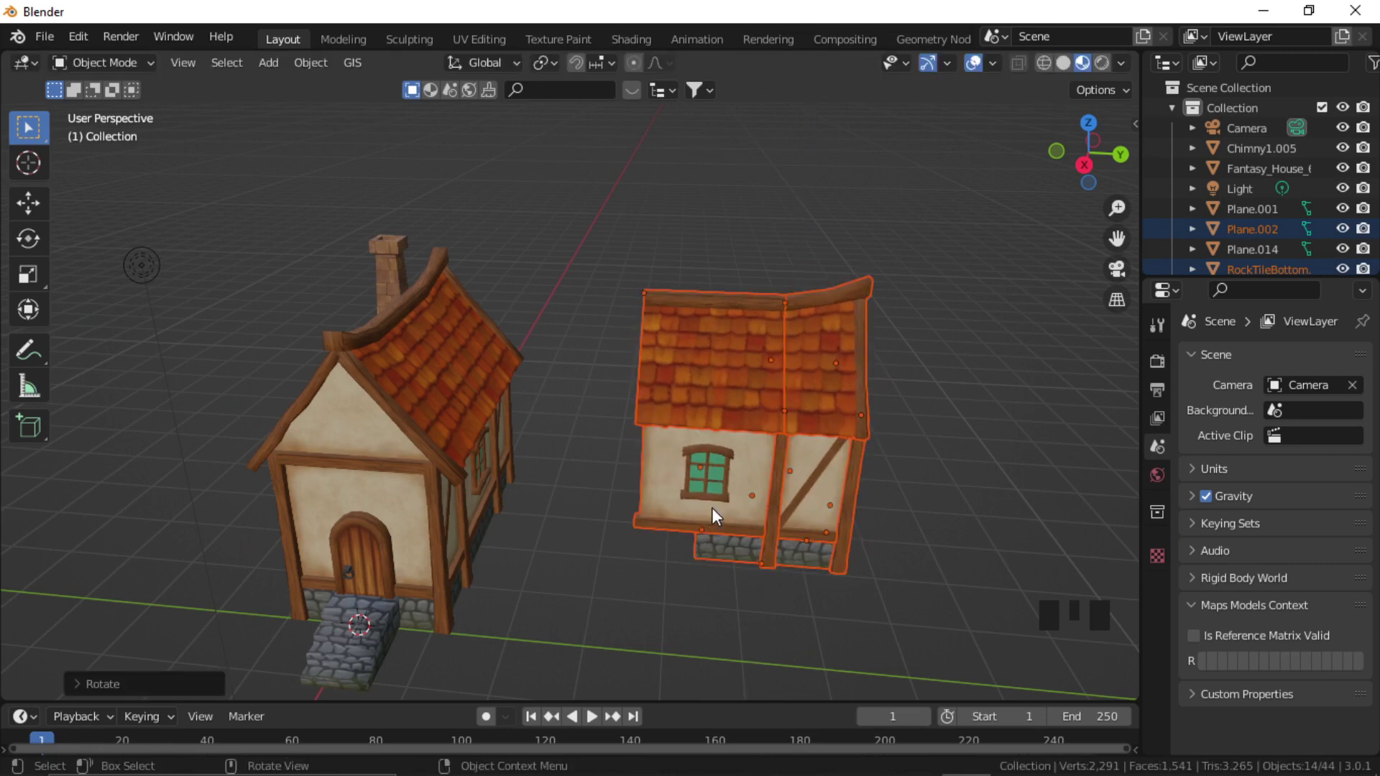
Move the rotated house section into line with the side of the house, adjusting it along X.
left_click(721, 370)
key("g")
left_click(668, 628)
middle_click_drag(669, 628, 877, 586, "alt")
key("g")
key("x")
left_click(717, 536)
left_click(877, 586)
Move both roof pieces of the rotated section along Y into the side of the main roof.
scroll(636, 381, "up", 2)
left_click(635, 382)
left_click(820, 384, "shift")
key("g")
key("y")
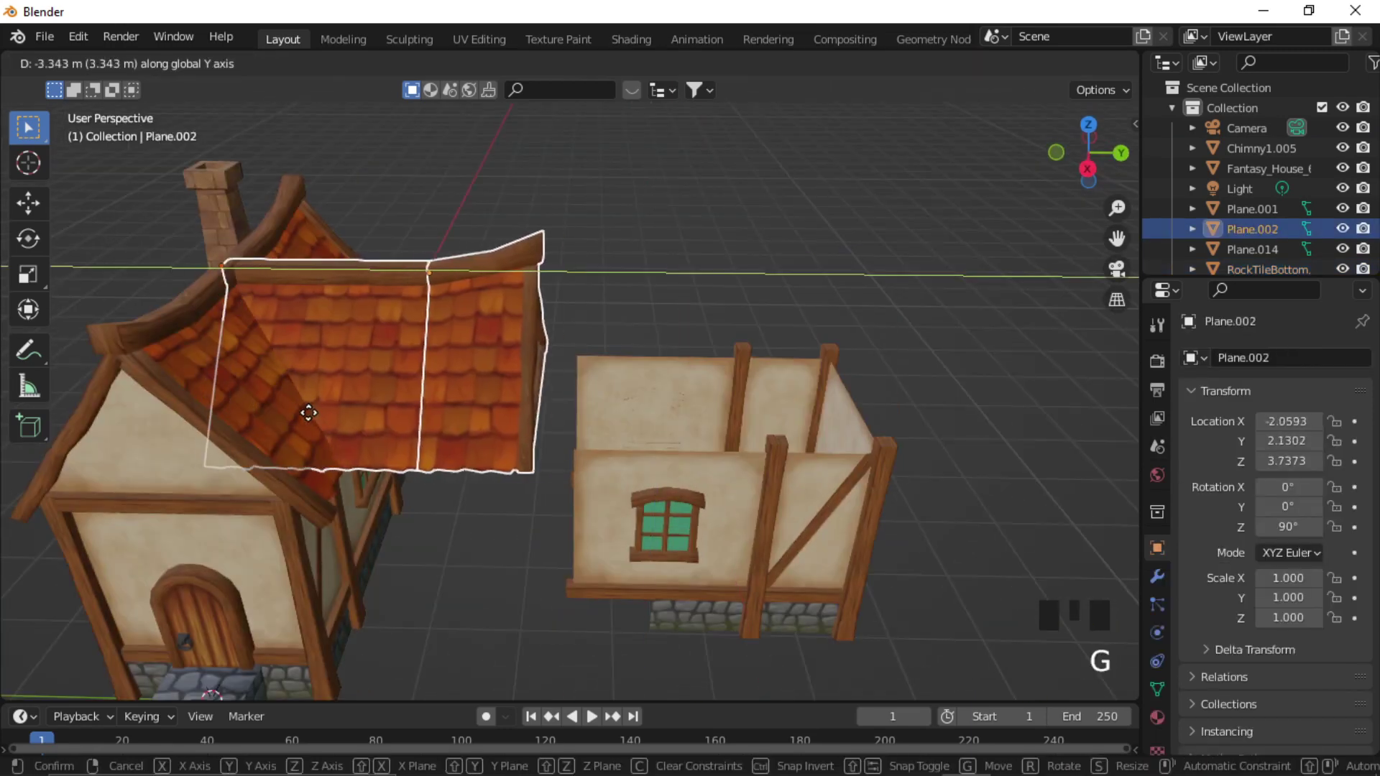
left_click(308, 412)
Move the window wall along Y to sit under the side wing's roof, against the house.
left_click(662, 524)
key("g")
key("y")
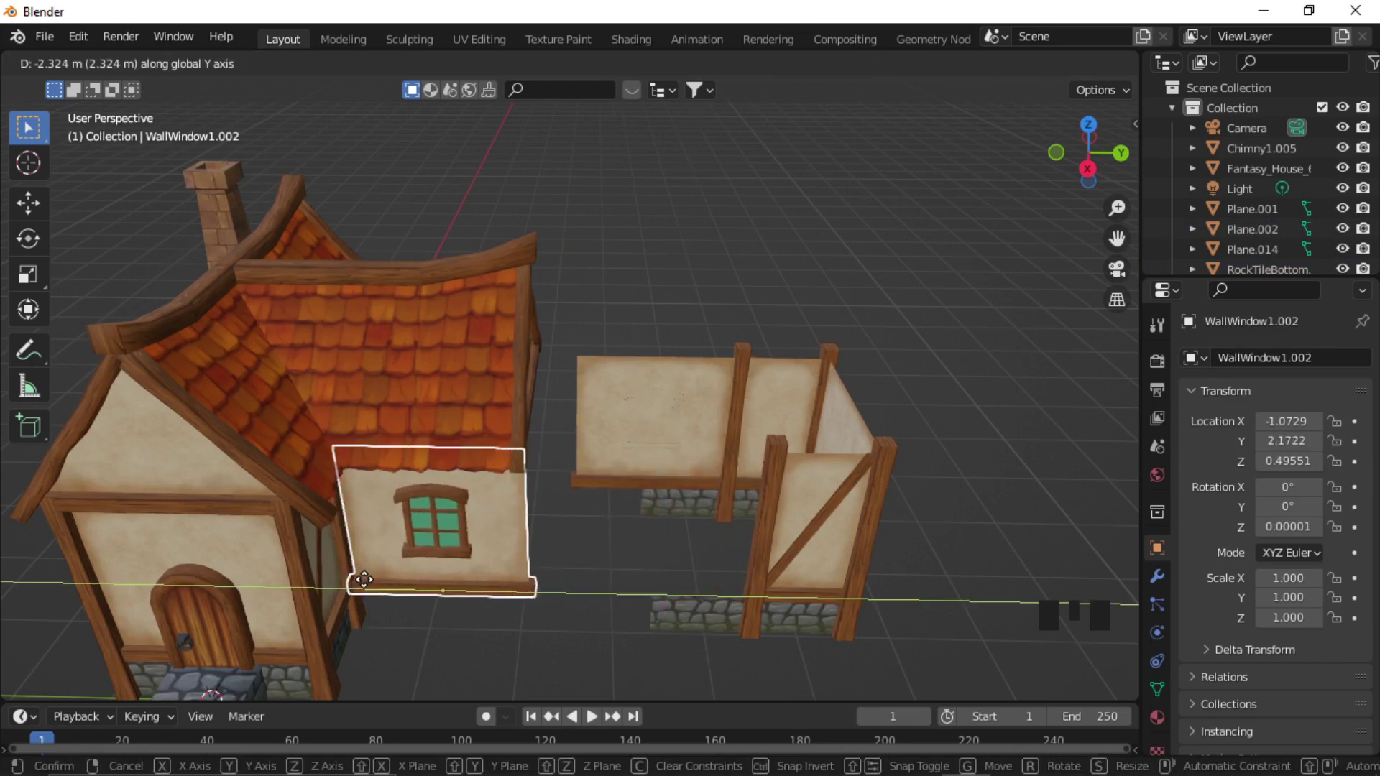
left_click(358, 579)
Move the wing's rear wall and its two neighbouring corner posts along Y to the outer end of the wing roof.
left_click(649, 461)
left_click(743, 428, "shift")
left_click(762, 524, "shift")
key("g")
key("y")
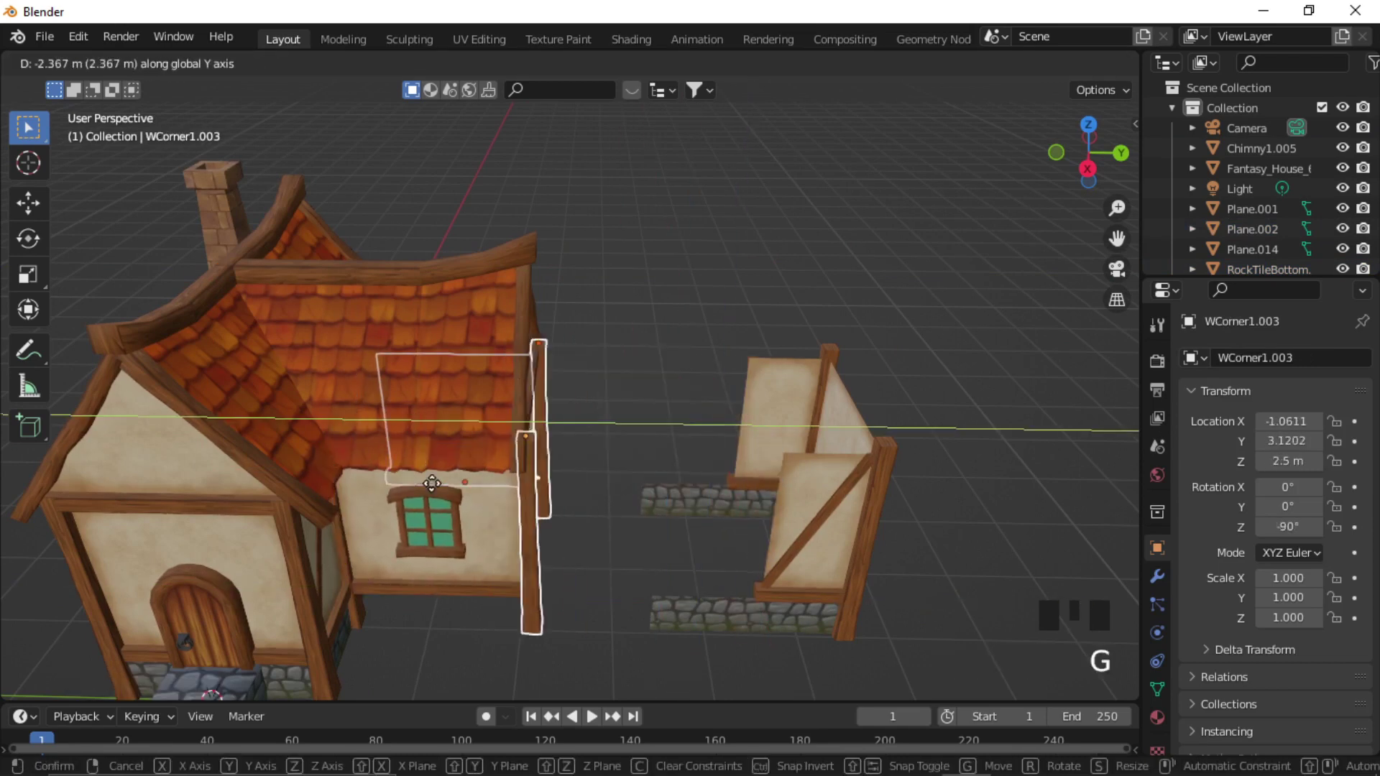
left_click(432, 483)
Shift the end wall and outer corner posts along Y toward the wing, then place the wall against the wing's corner posts.
left_click(838, 394)
left_click(827, 381, "shift")
left_click(868, 480, "shift")
key("g")
key("y")
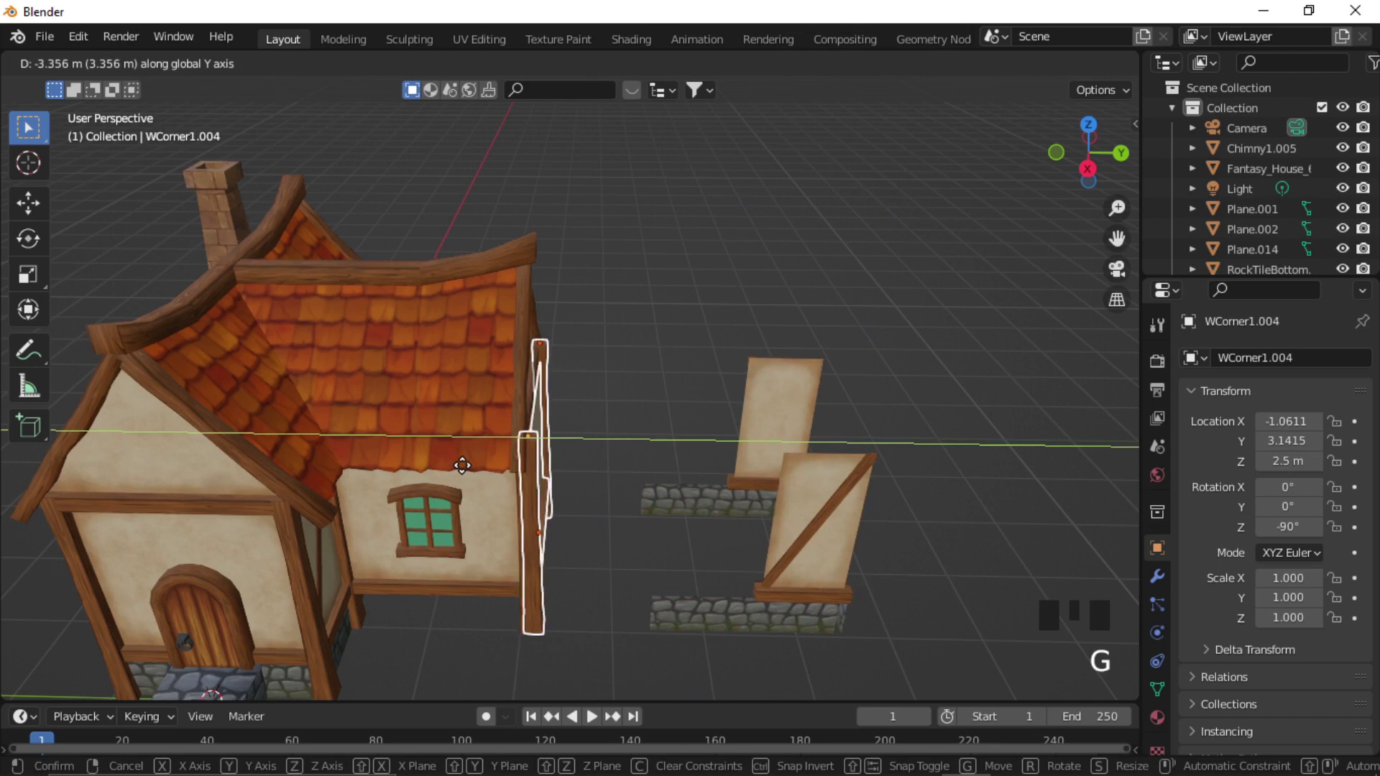
left_click(628, 456)
left_click(698, 430)
left_click(683, 544)
key("g")
key("y")
left_click(564, 574)
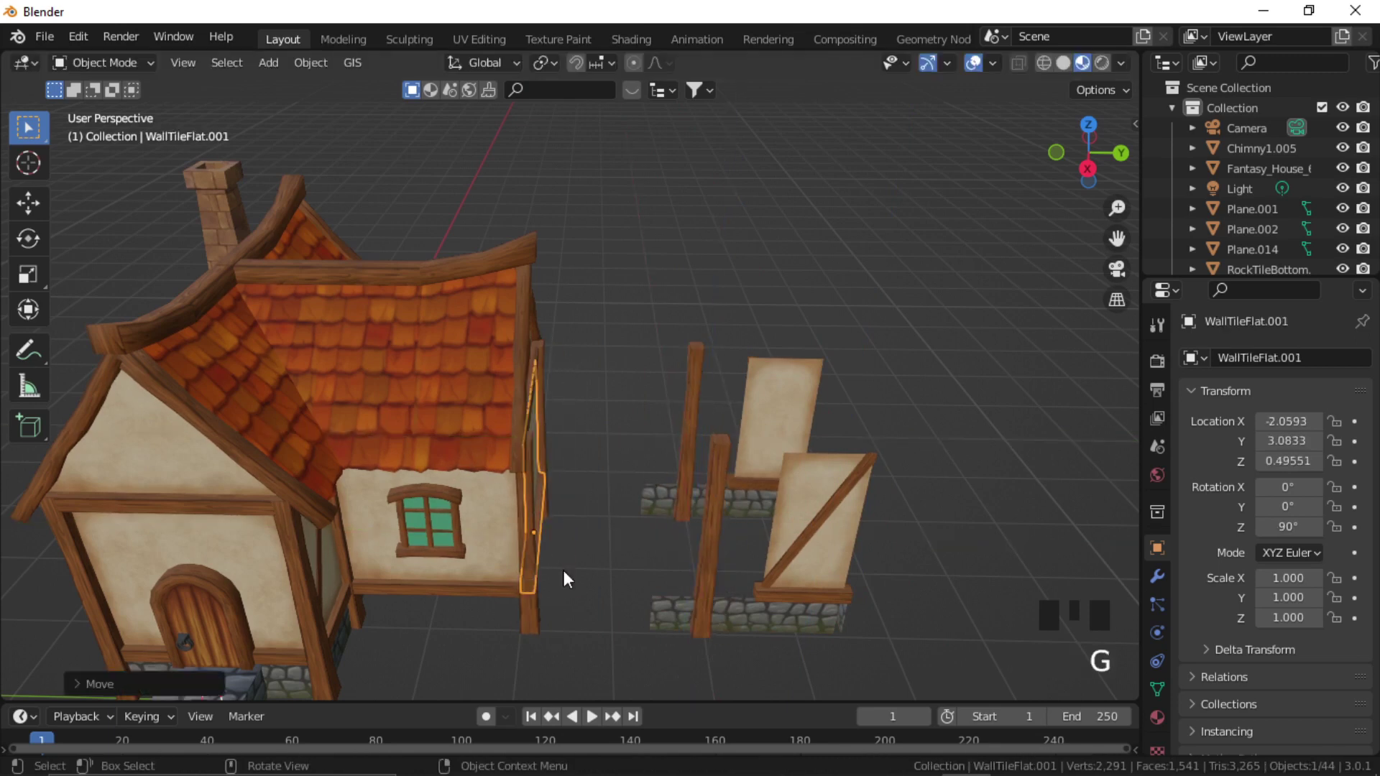
Delete the leftover wall panels and corner posts beside the wing while keeping the foundation tiles.
middle_click_drag(563, 570, 514, 570)
left_click_drag(1049, 370, 610, 647)
middle_click_drag(934, 504, 934, 468)
left_click_drag(934, 460, 646, 517)
key("Delete")
Move the remaining stone foundation tiles along Y to sit beneath the side wing.
left_click_drag(834, 546, 625, 646)
middle_click_drag(636, 546, 670, 541)
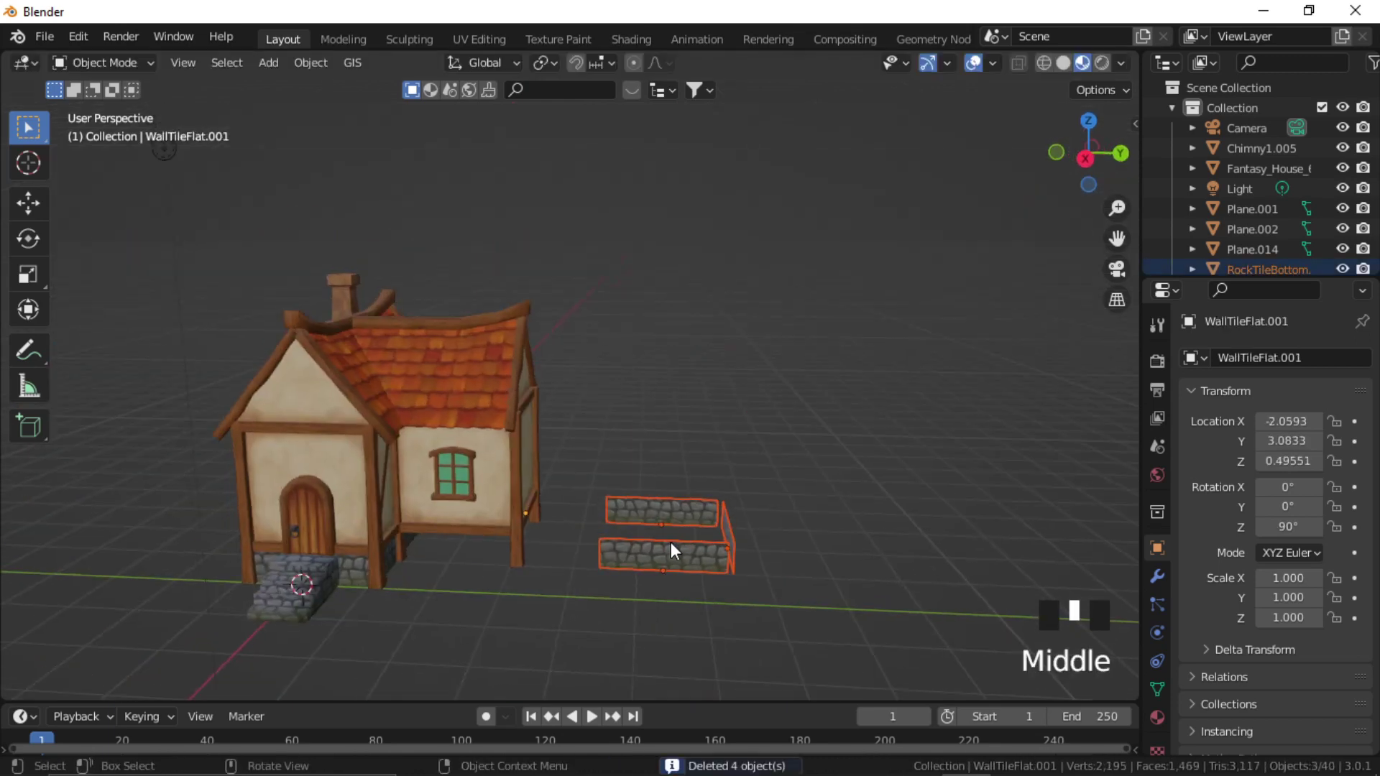
key("g")
key("y")
left_click(476, 537)
left_click(574, 532)
middle_click_drag(560, 514, 635, 517)
middle_click_drag(913, 600, 827, 571)
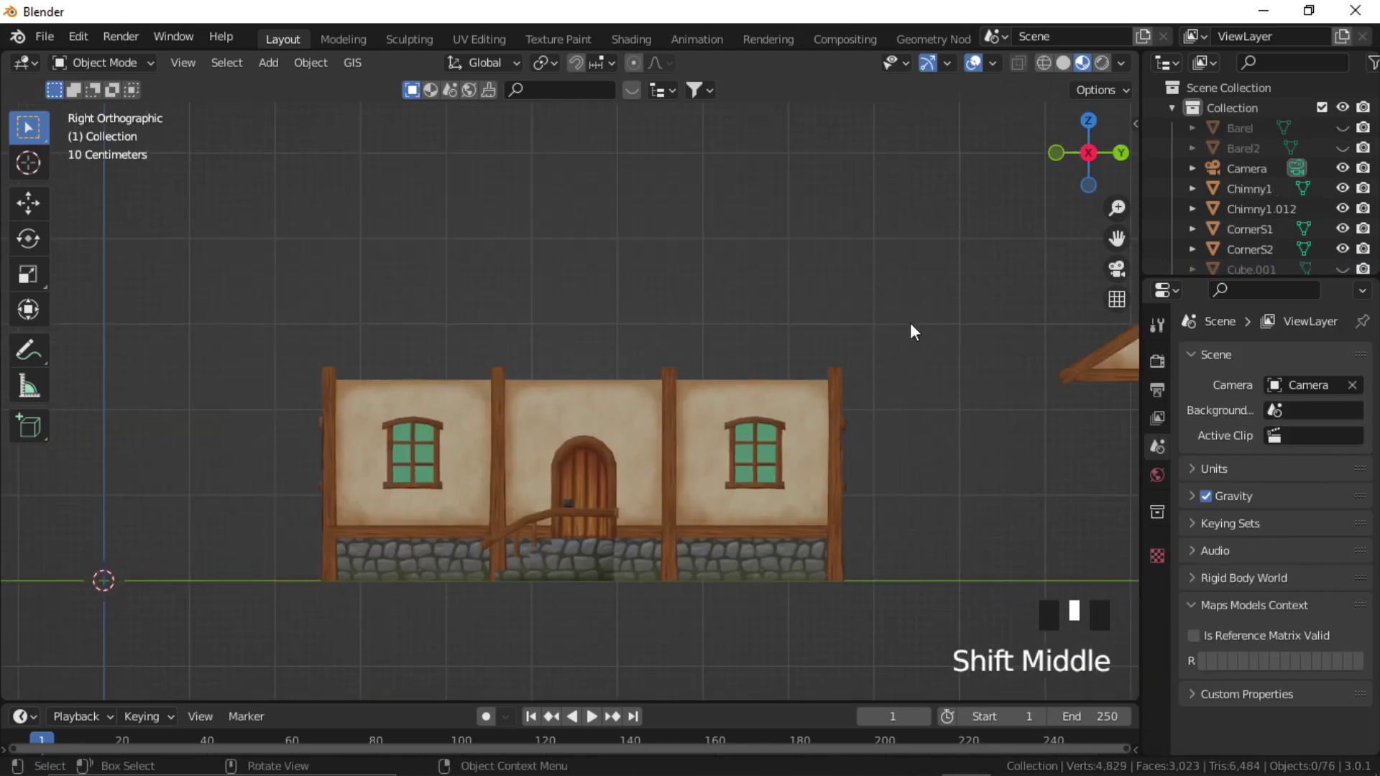
Duplicate the ground-floor wall panels without posts or foundation and stack the copies on top as an upper floor.
left_click_drag(911, 327, 225, 523)
left_click(568, 449, "ctrl")
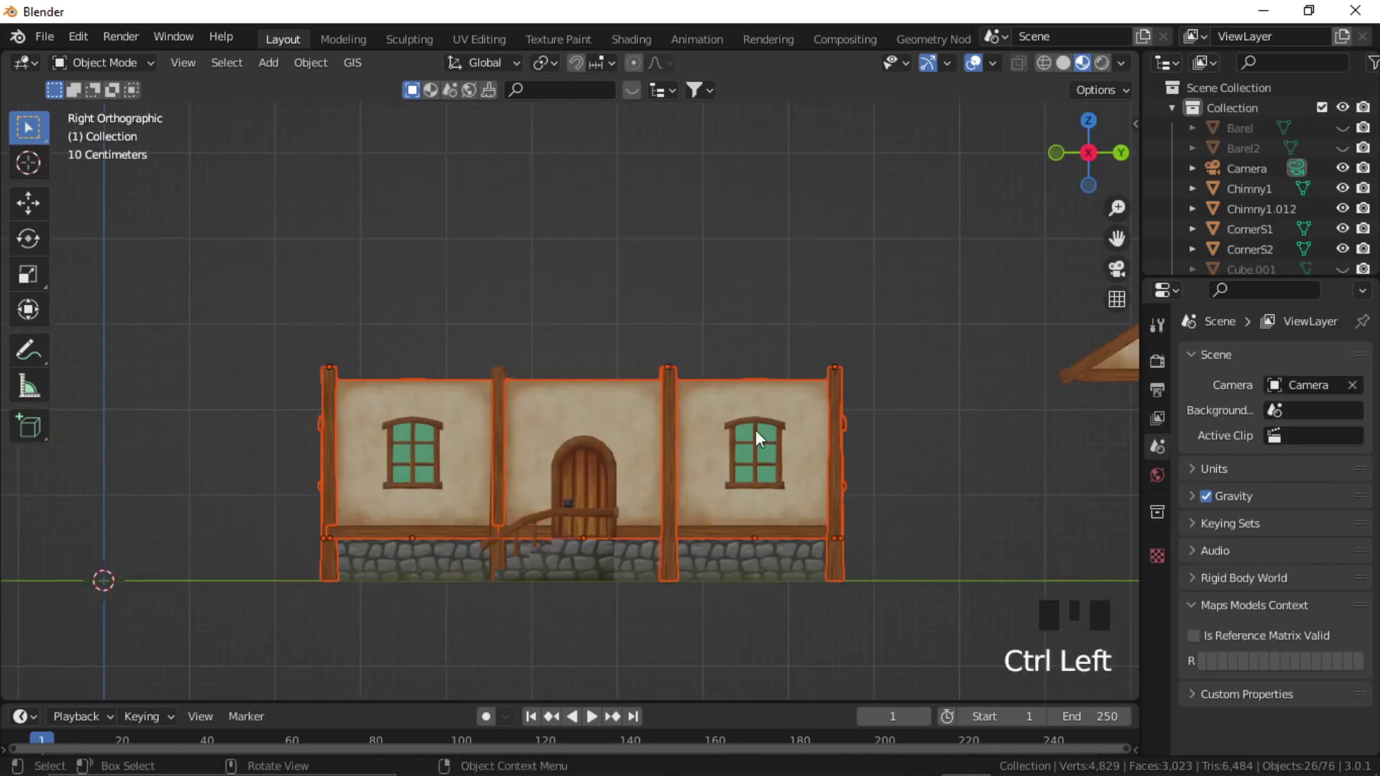
left_click_drag(888, 345, 252, 385, "ctrl")
key("shift+d")
left_click(542, 349)
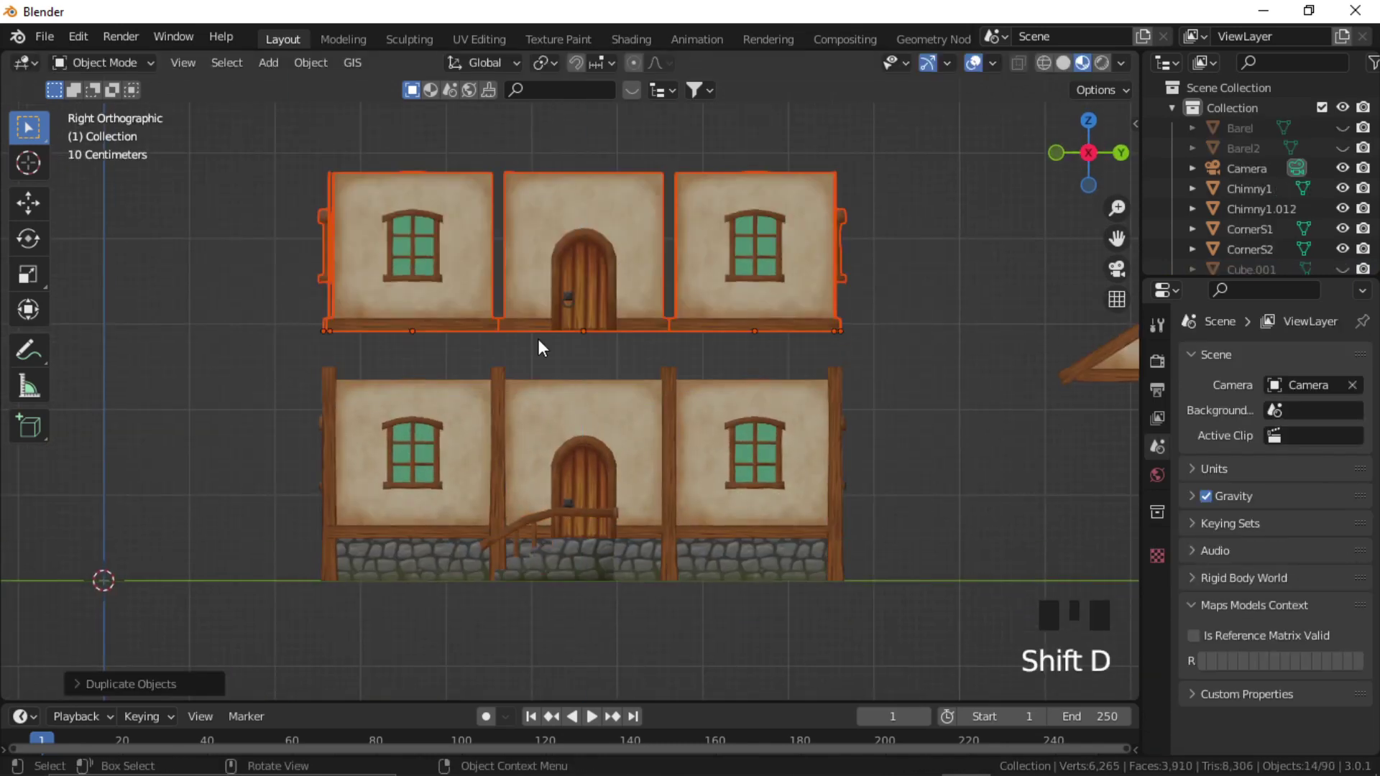
key("g")
left_click(530, 375)
Duplicate a corner post from the modular pieces and move the copy along Y to the two-storey house.
middle_click_drag(530, 376, 607, 425)
scroll(549, 548, "down", 3)
middle_click_drag(549, 549, 345, 615, "shift")
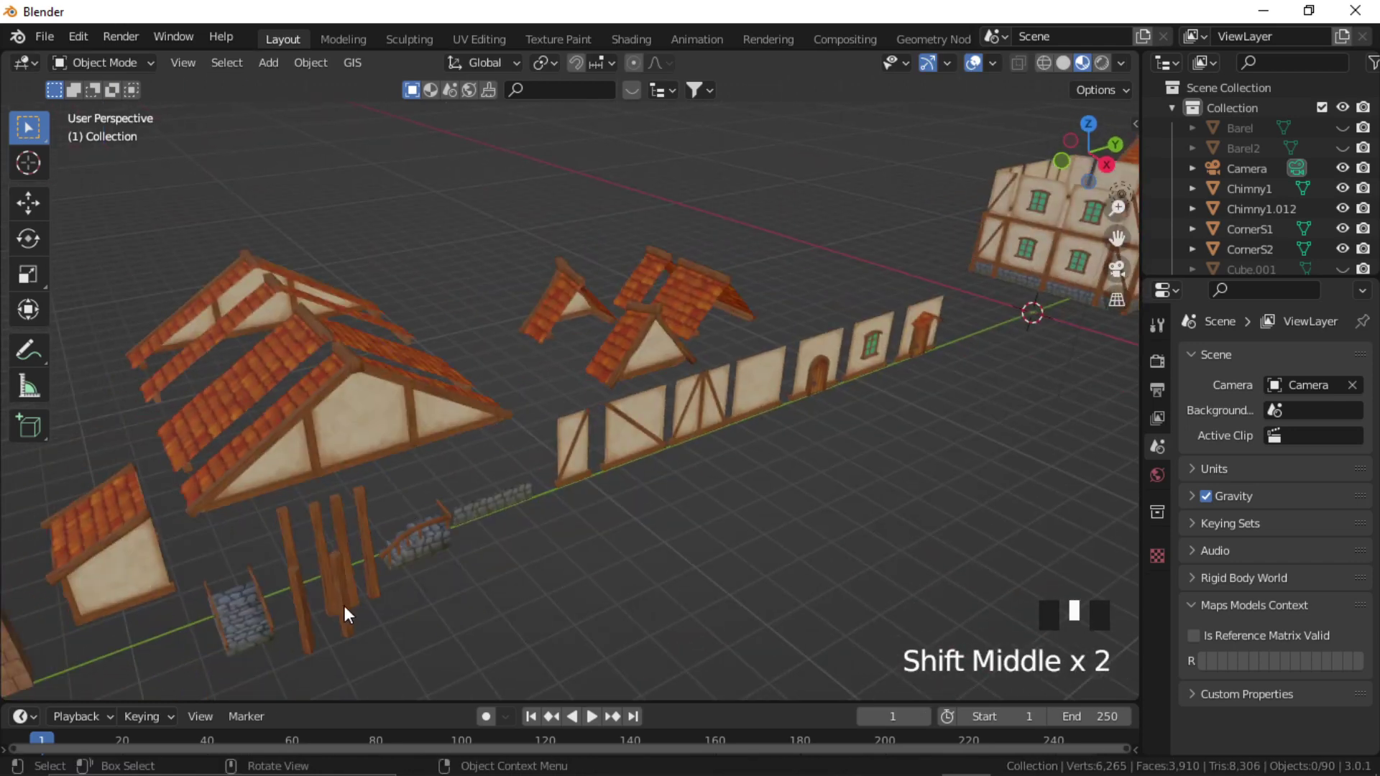
left_click(345, 606)
scroll(727, 468, "down", 1)
middle_click_drag(727, 468, 539, 564, "shift")
key("shift+d")
key("y")
left_click(135, 332)
Set snapping to Vertex and raise the copied post along Z to the base of the upper floor.
middle_click_drag(790, 424, 520, 440, "shift")
scroll(521, 441, "up", 6)
left_click(602, 62)
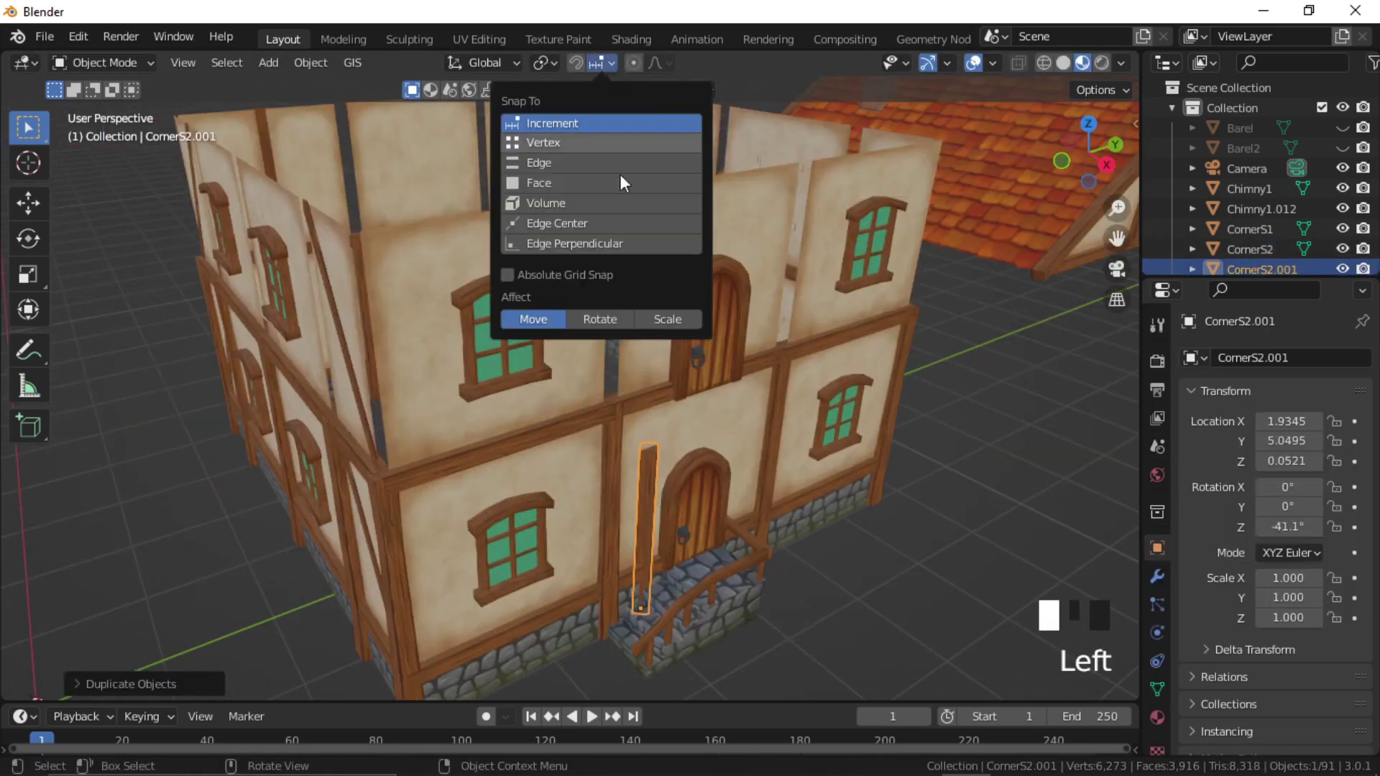
left_click(575, 142)
key("g")
key("z")
left_click(652, 392)
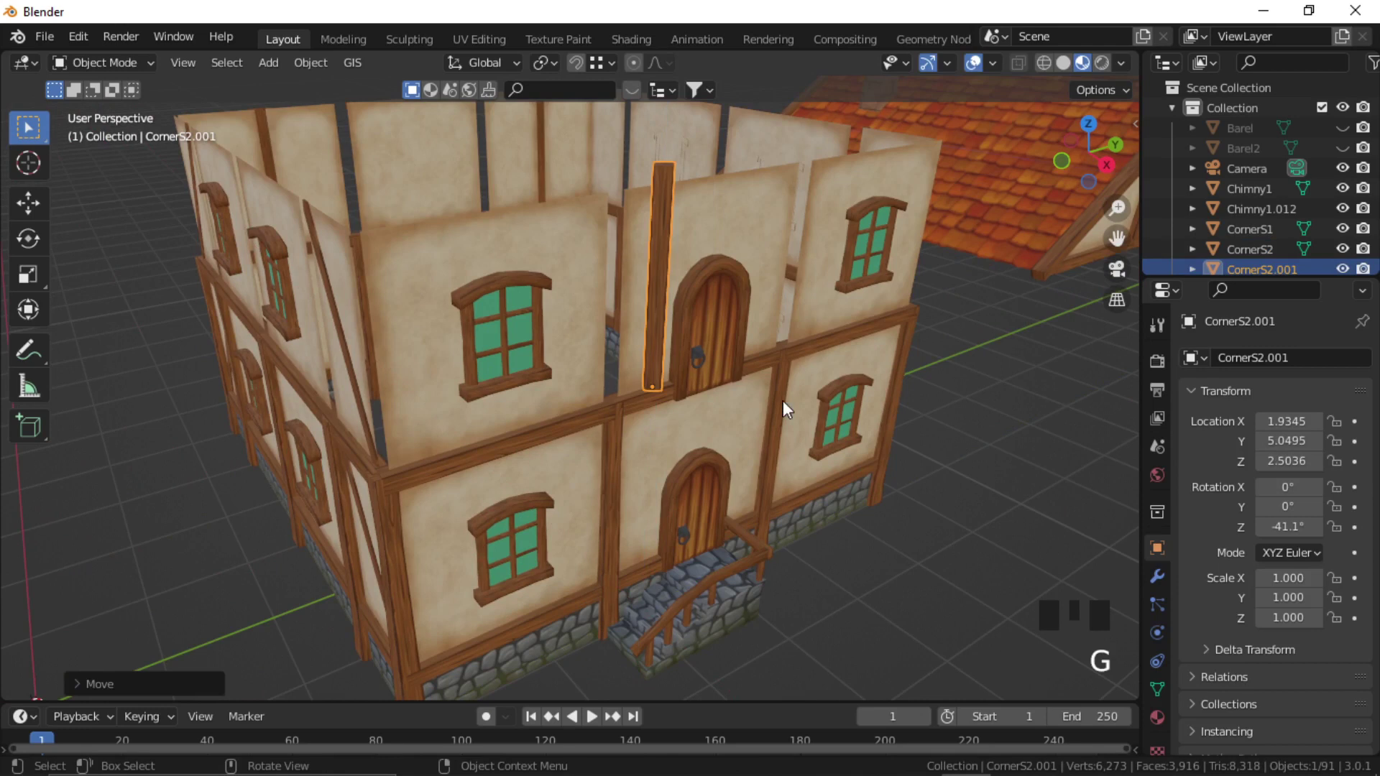
Rotate the copied corner post about Z to roughly -1.13° so it runs parallel with the house walls.
key("r")
key("z")
left_click(824, 314)
middle_click_drag(700, 388, 697, 350, "alt")
scroll(803, 334, "up", 4)
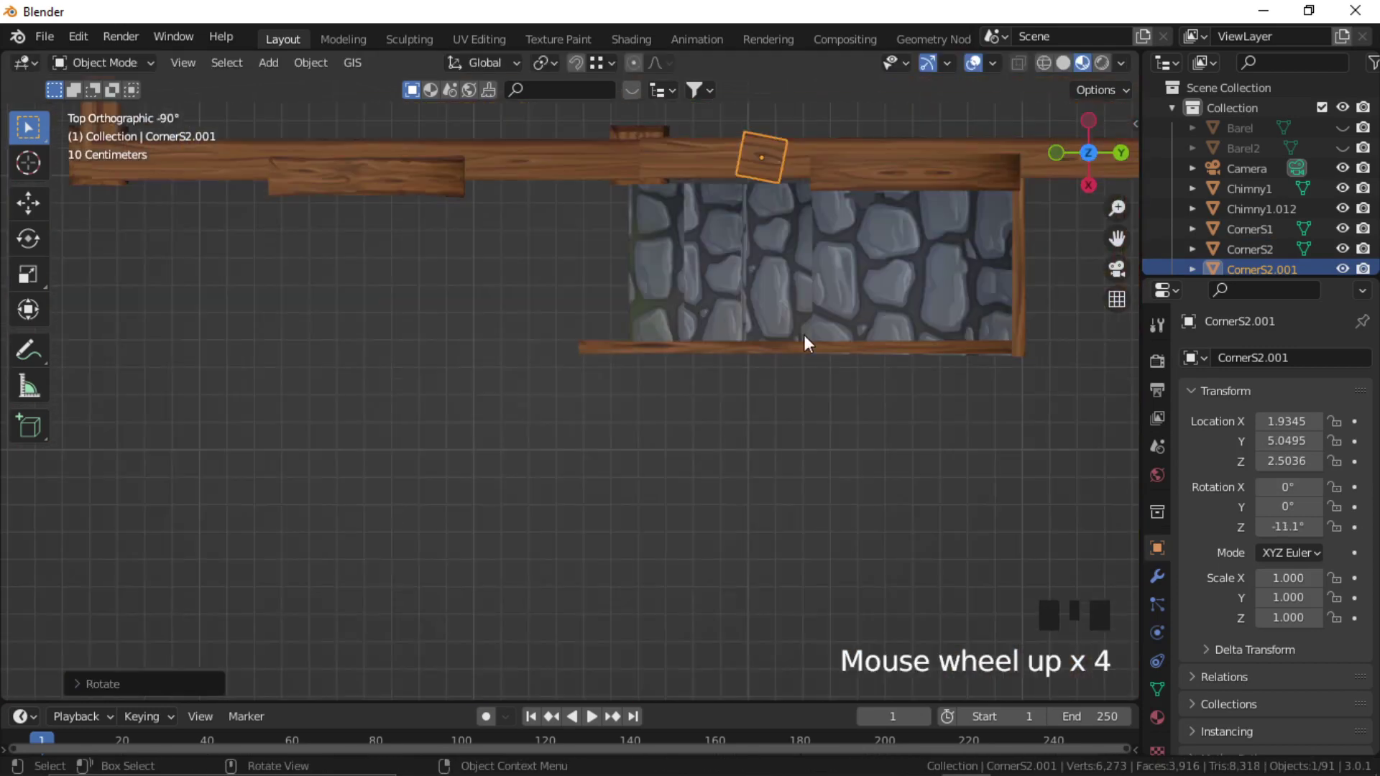
key("r")
key("z")
left_click(906, 372)
Move the rotated post in top view onto the corner of the front wall's beams.
middle_click_drag(757, 173, 772, 395, "shift")
key("g")
left_click(664, 344)
scroll(663, 339, "up", 2)
key("g")
left_click(668, 333)
Duplicate the upper-floor post along Y so that four posts cover the joints and corners of the front wall.
scroll(772, 395, "down", 4)
middle_click_drag(773, 395, 662, 422, "shift")
key("shift+d")
key("y")
left_click(382, 437)
left_click(739, 346, "shift")
scroll(753, 410, "down", 2)
key("shift+d")
key("y")
left_click(991, 401)
Select all four front posts and duplicate them along X to the opposite wall of the upper floor.
left_click(507, 323, "shift")
left_click(231, 308, "shift")
scroll(589, 391, "down", 4)
key("shift+d")
key("x")
left_click(390, 373)
Duplicate the rear corner post three times along X to cover the panel joints of the upper side wall.
left_click(196, 327)
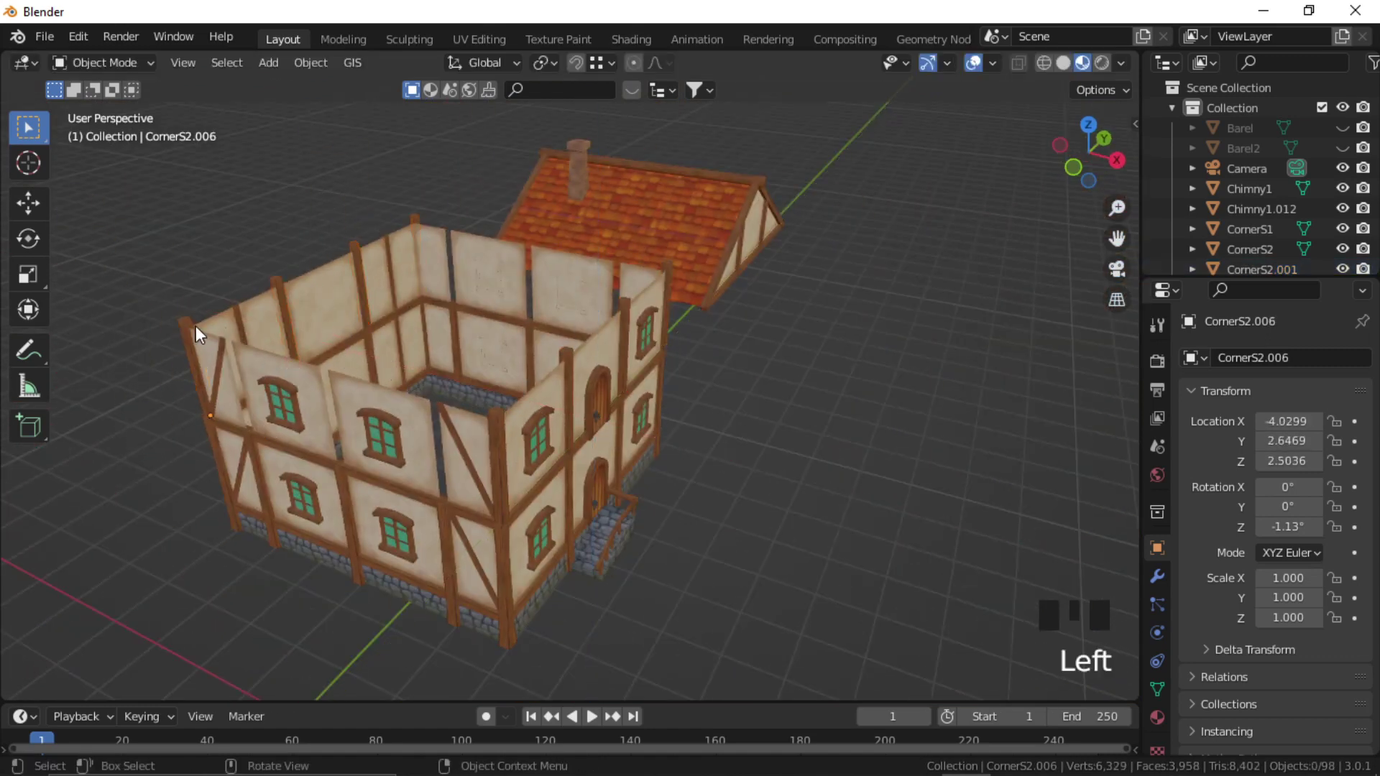
left_click(198, 335)
key("shift+d")
key("x")
left_click(320, 403)
key("shift+d")
key("x")
left_click(409, 427)
key("shift+d")
key("x")
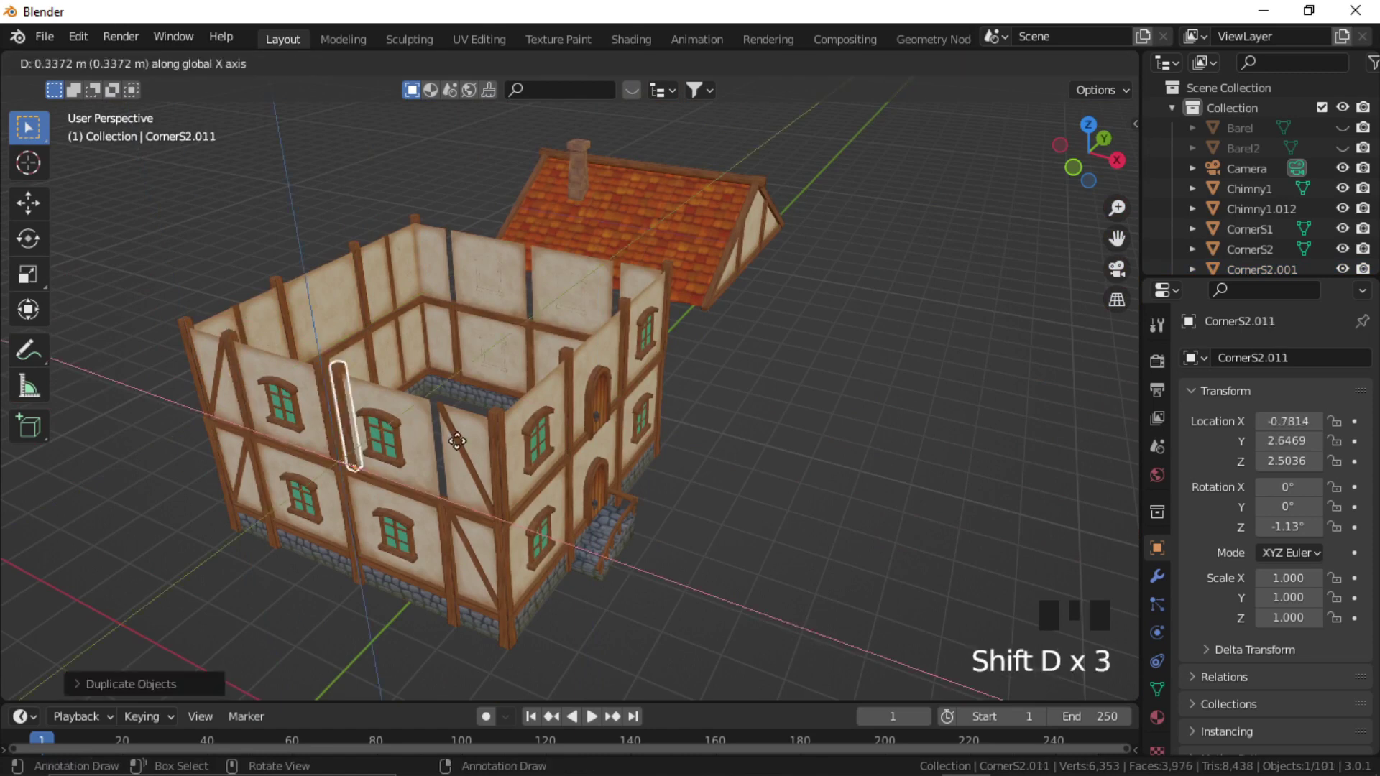
left_click(537, 469)
Select the side wall's posts together with the rear corner post and duplicate them along Y to the opposite side wall.
left_click(324, 377, "shift")
left_click(234, 363, "shift")
left_click(194, 350, "shift")
key("shift+d")
key("y")
left_click(538, 312)
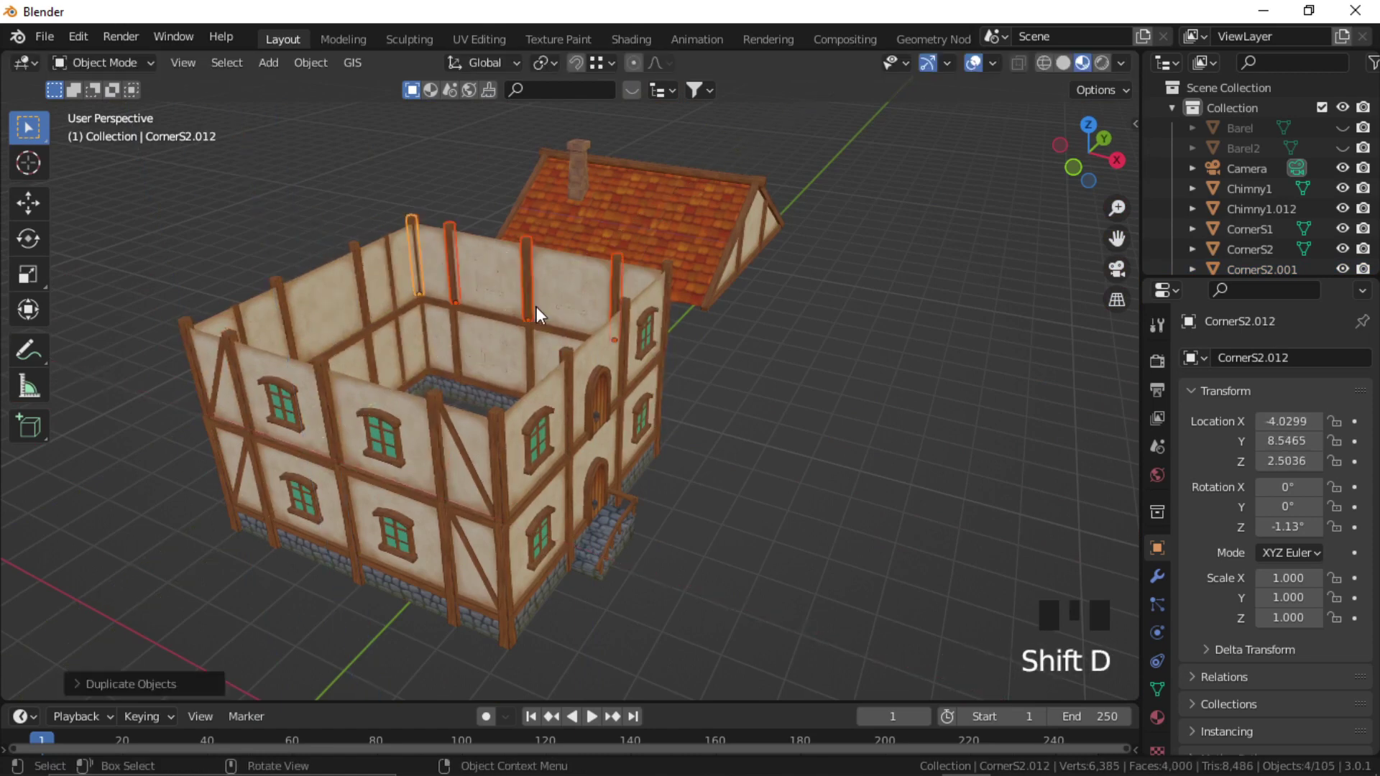
Select the orange roof with its chimney and move it in right view onto the top of the two-storey house.
middle_click_drag(647, 374, 531, 363)
scroll(546, 367, "down", 4)
left_click_drag(881, 237, 689, 441)
key("KP_3")
middle_click_drag(689, 433, 784, 536, "shift")
key("g")
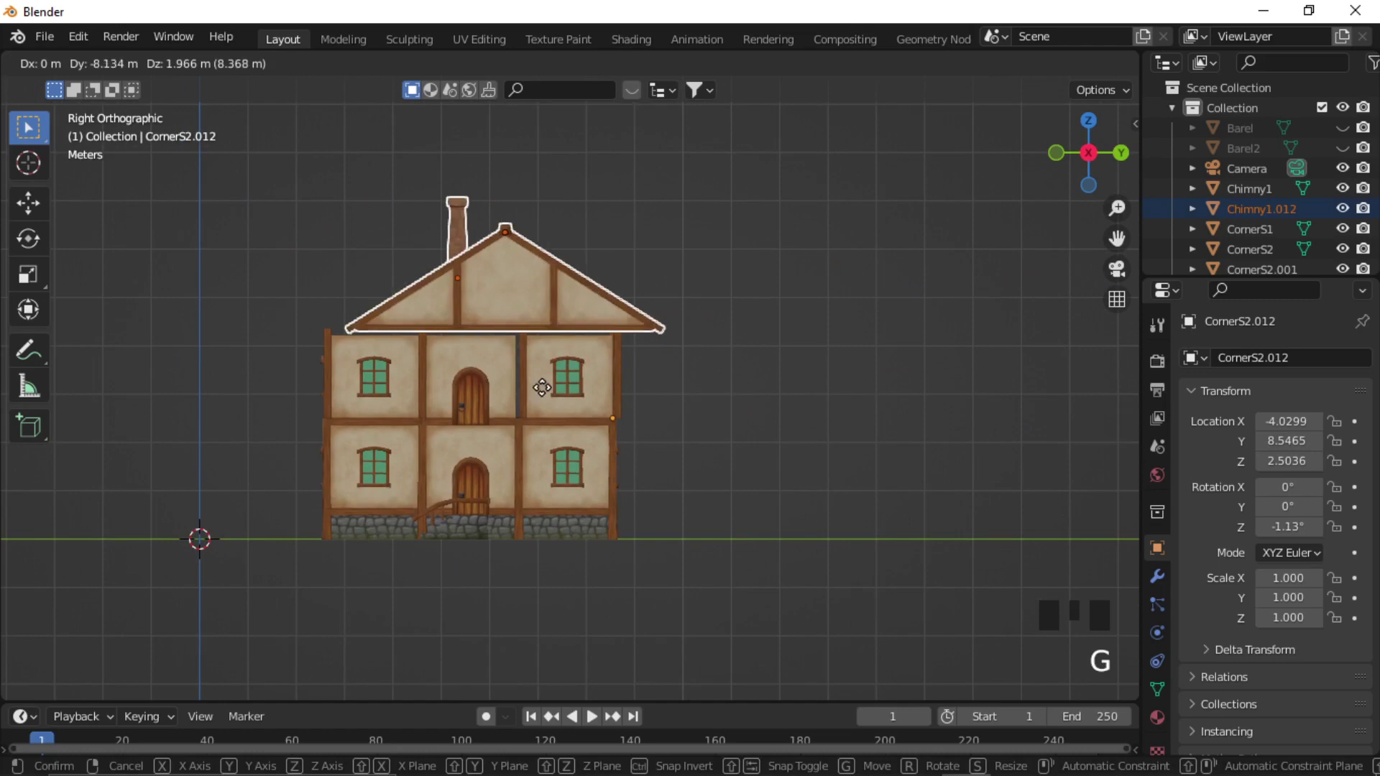
left_click(510, 396)
left_click(712, 434)
scroll(715, 442, "up", 4)
left_click(479, 424)
key("g")
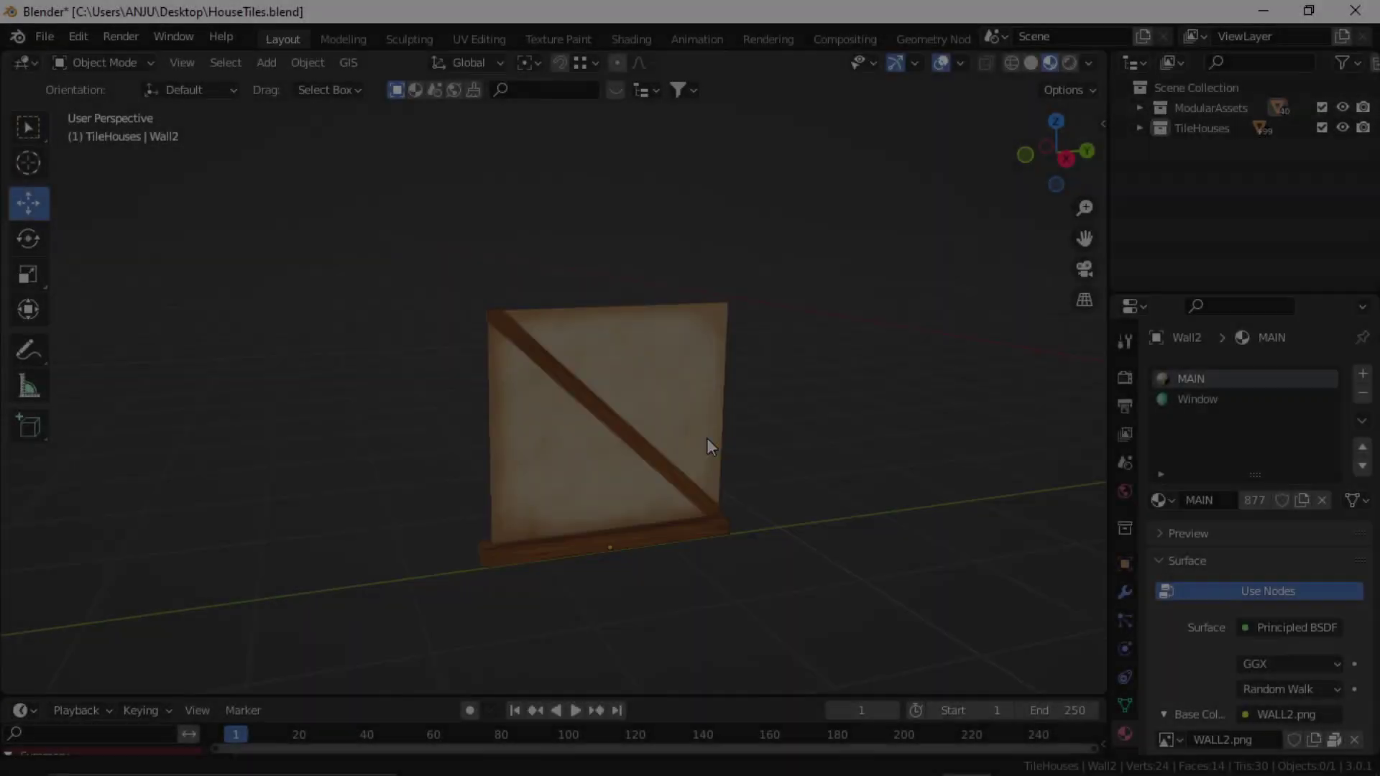
Mirror the diagonally braced wall tile by scaling it -1 along Y in Object Mode.
scroll(706, 437, "up", 3)
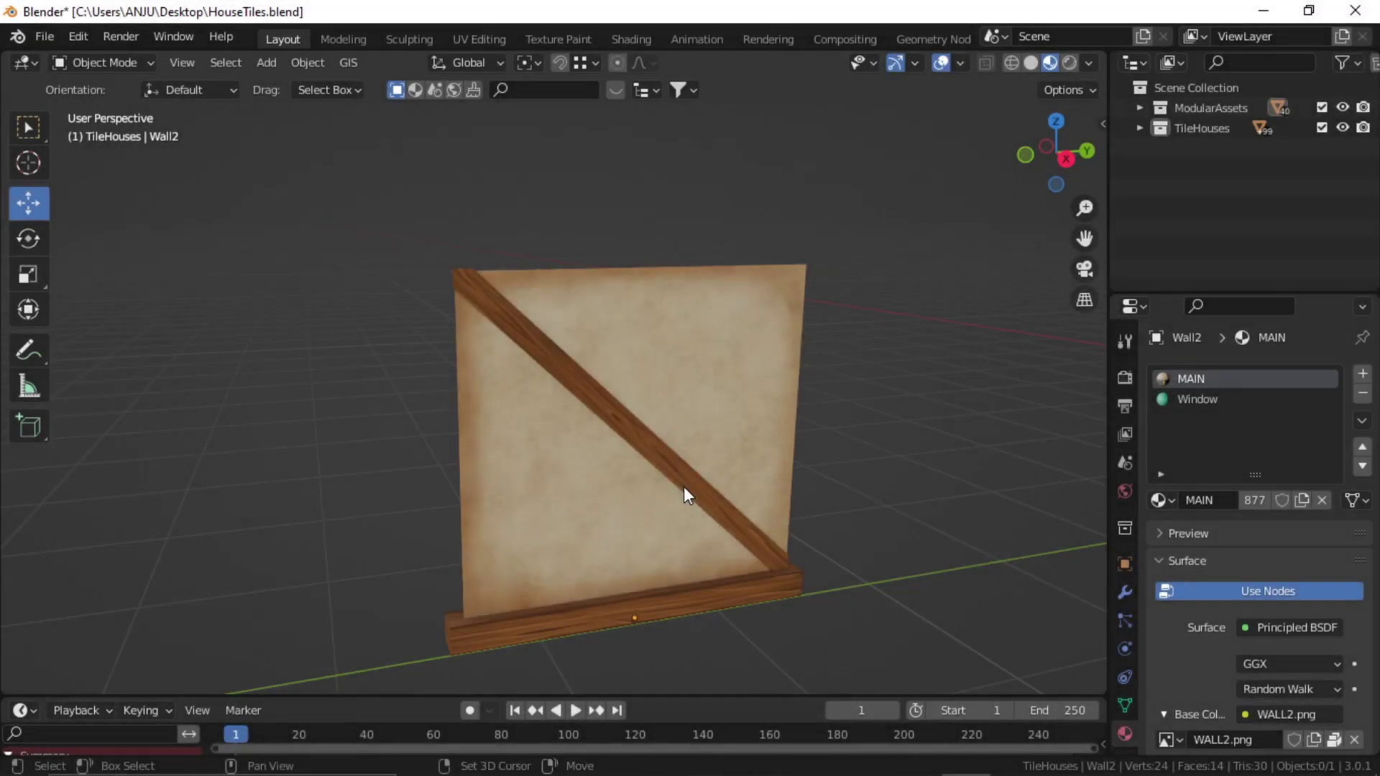
middle_click_drag(683, 486, 644, 516)
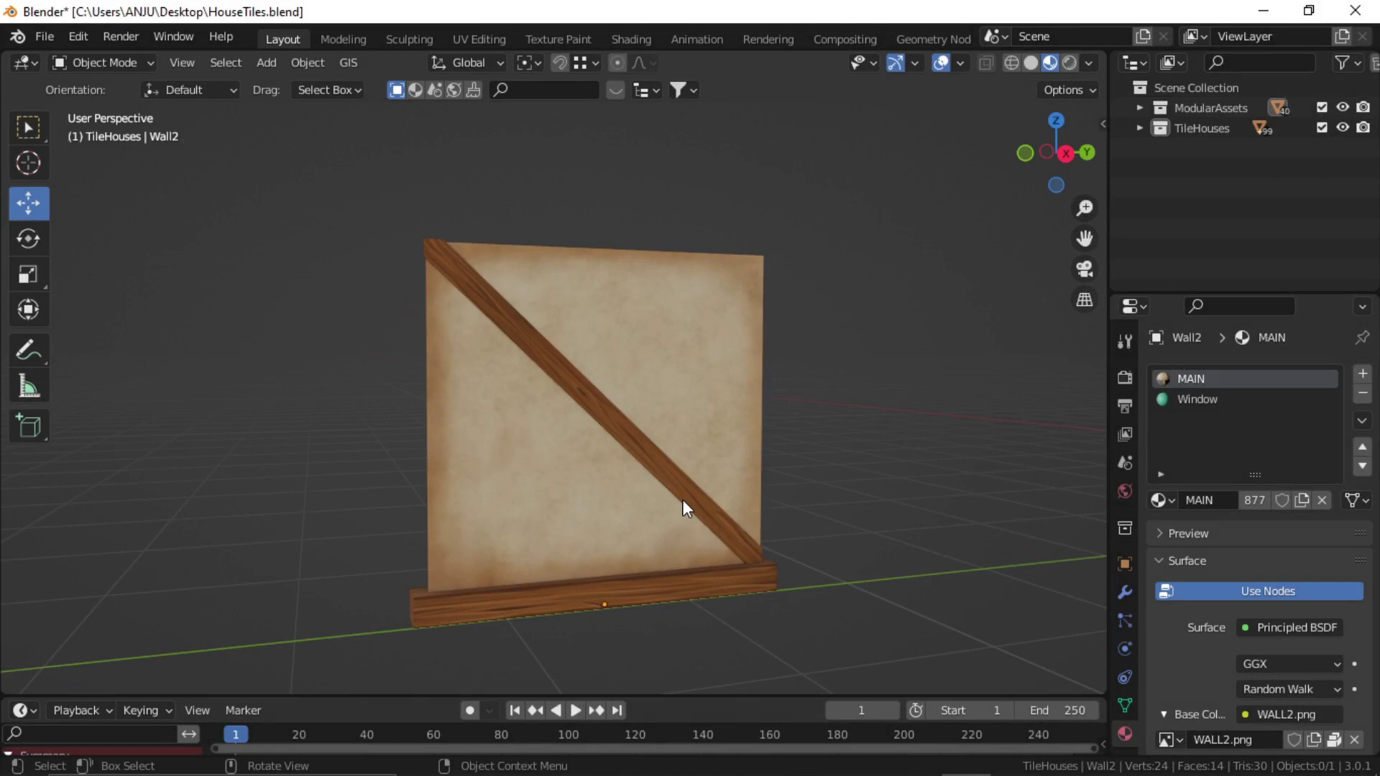
left_click(673, 503)
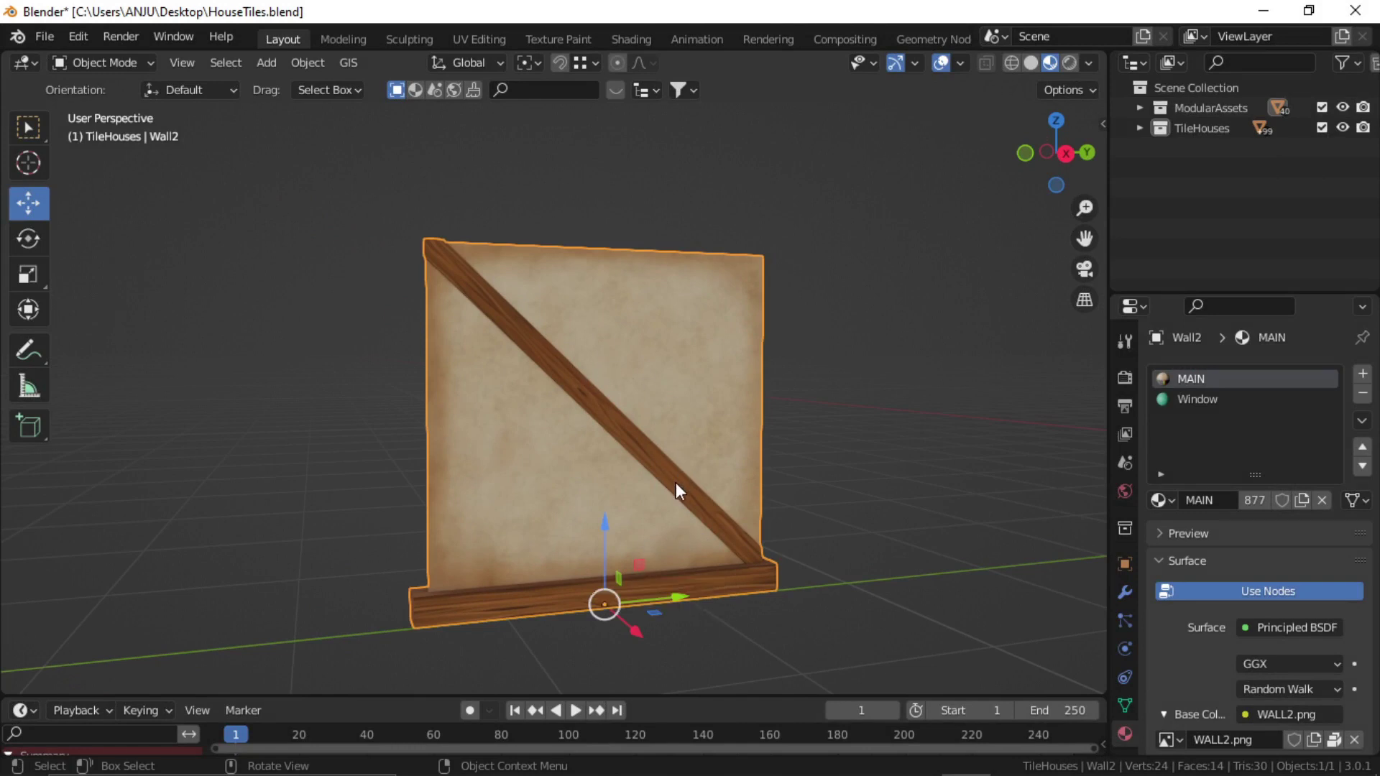
key("s")
type("y")
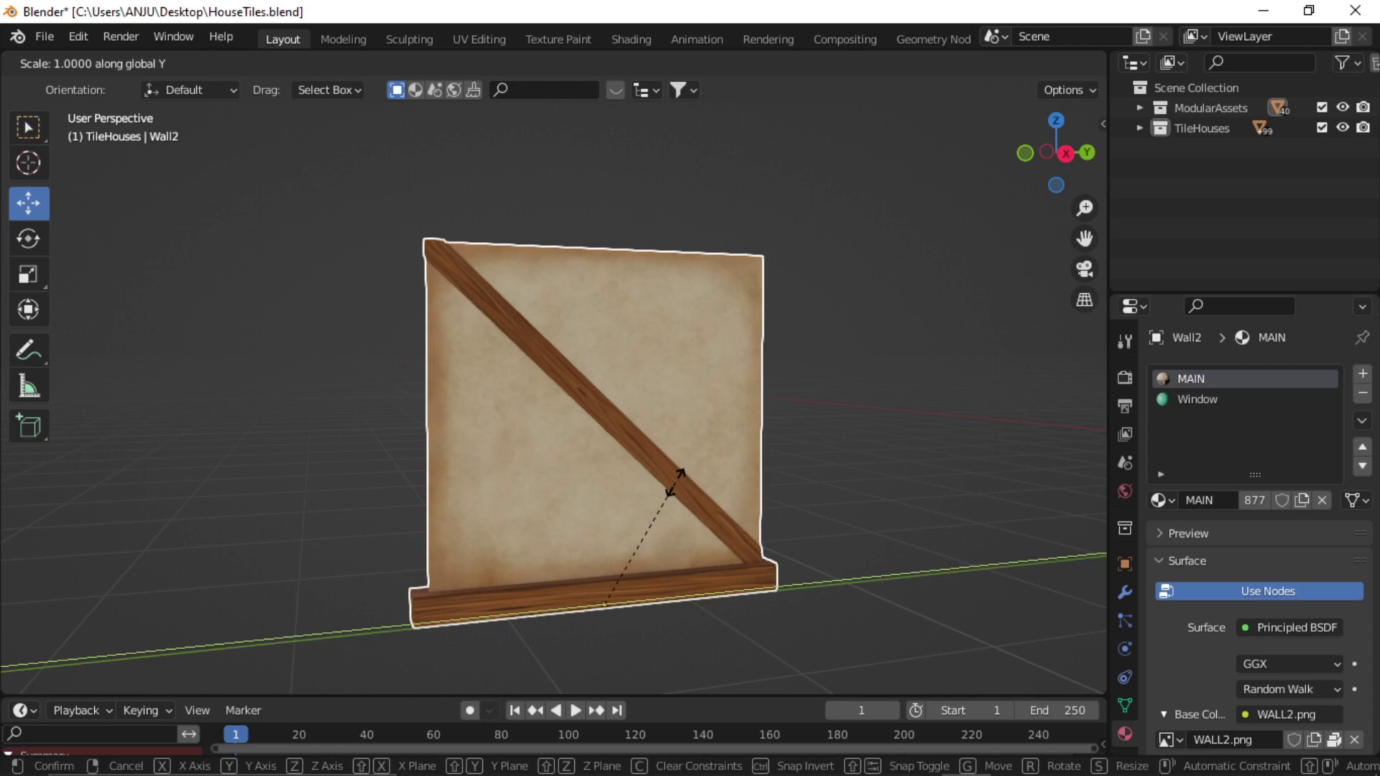
type("-1")
key("Return")
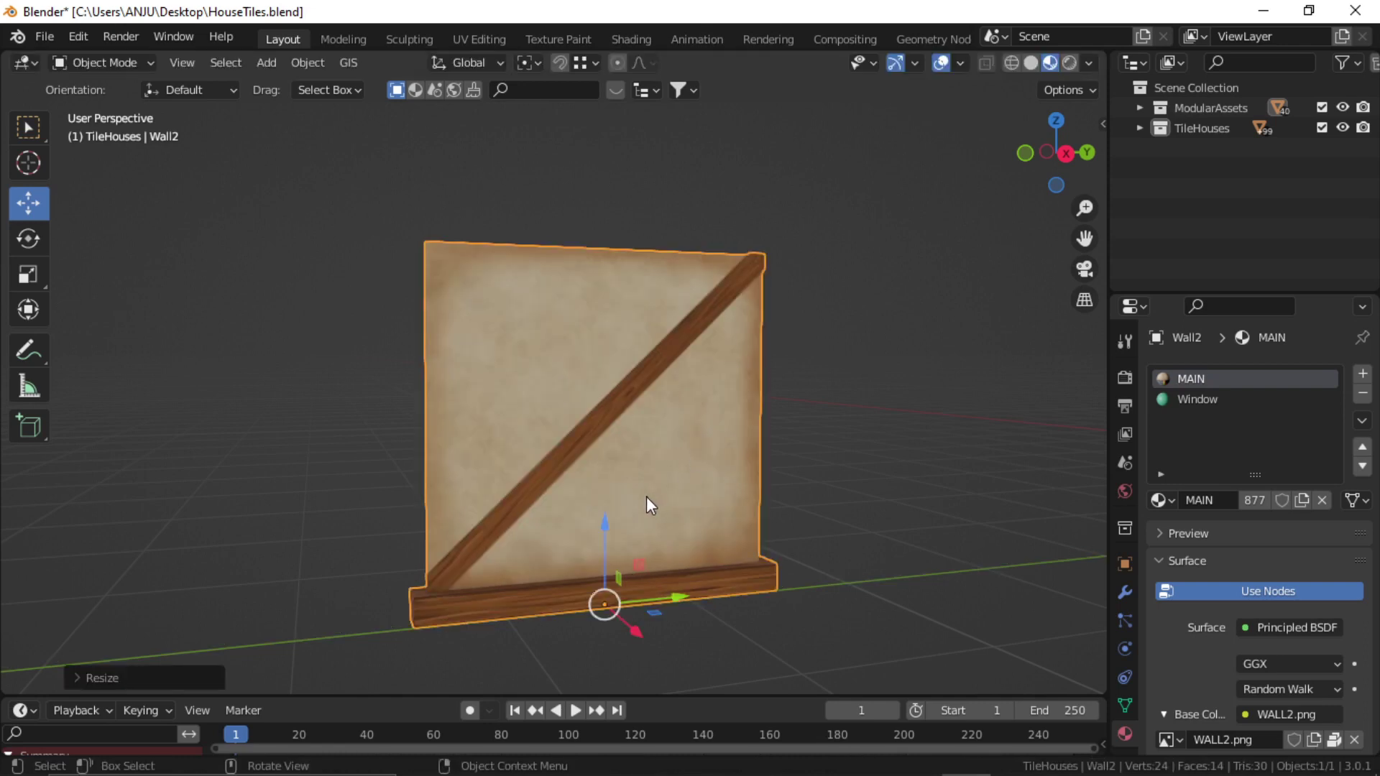
Start the Shortcut VUr on-screen key display.
left_click(1103, 128)
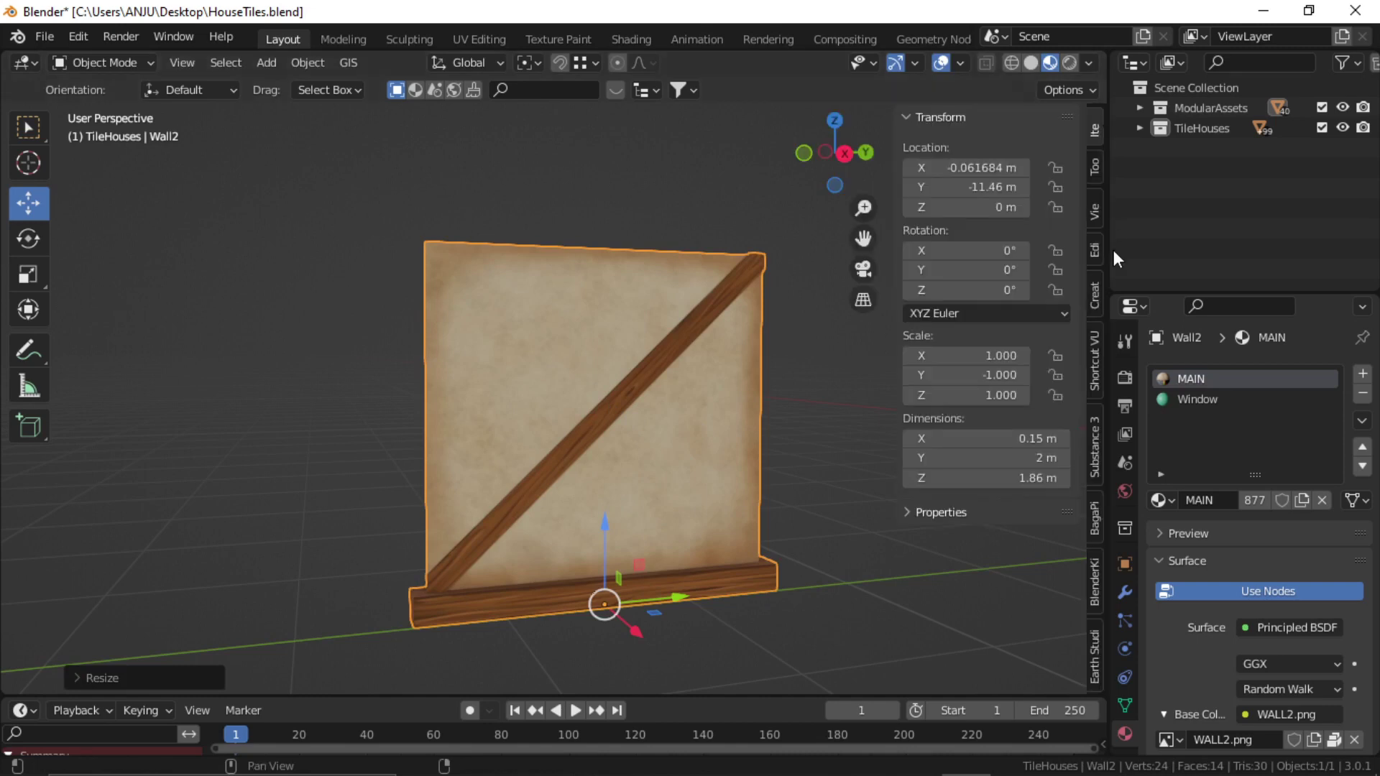
left_click(1094, 356)
left_click(937, 144)
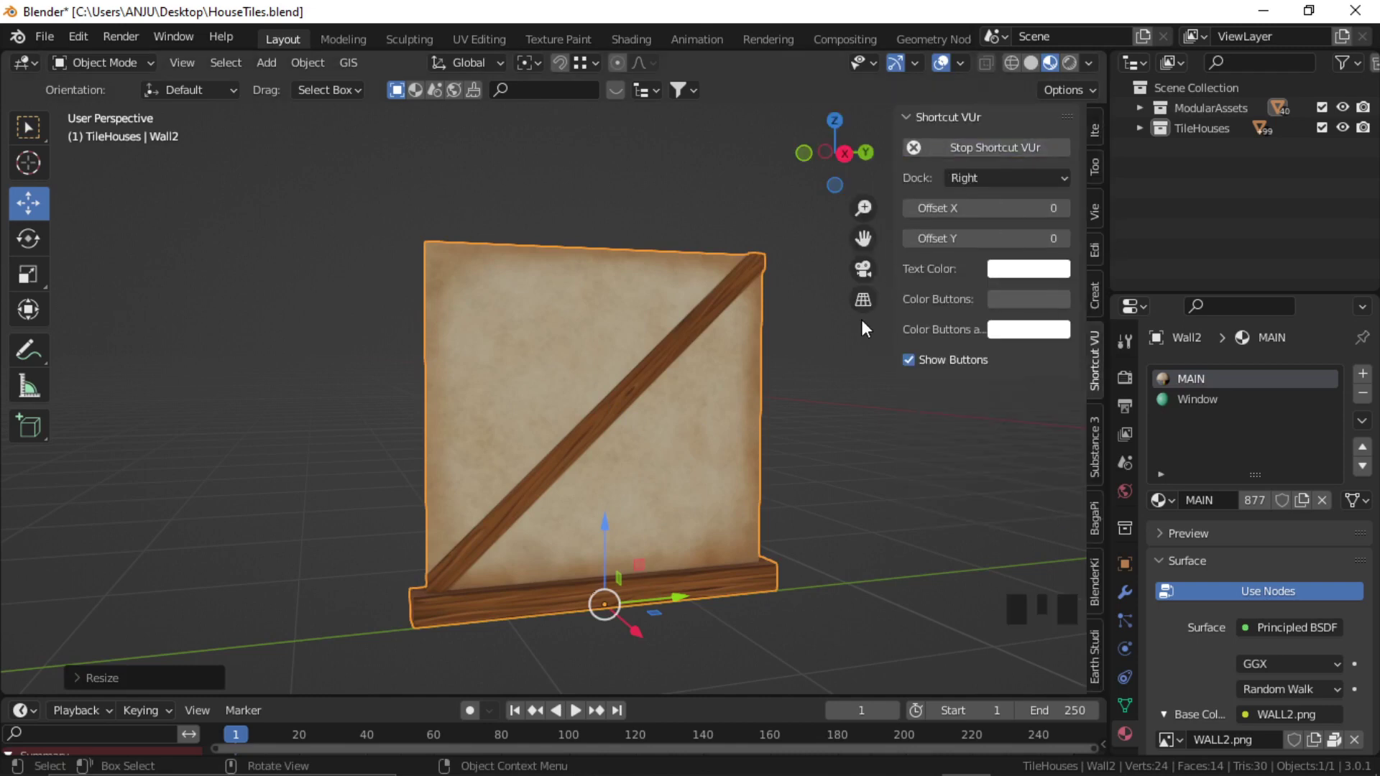
Mirror only the wall's diagonal beam in Edit Mode by selecting its linked geometry and scaling it -1 along Y.
key("Tab")
left_click(860, 474)
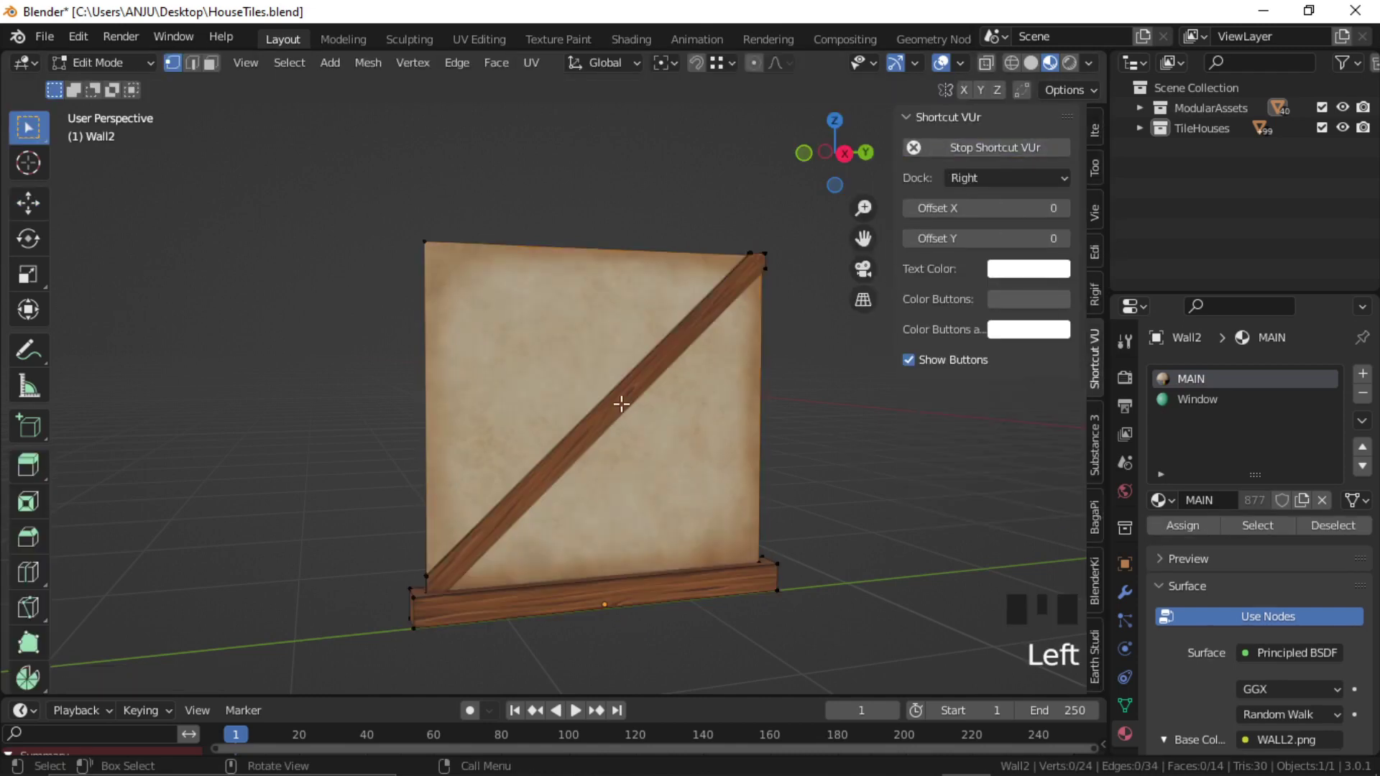
scroll(622, 404, "up", 3)
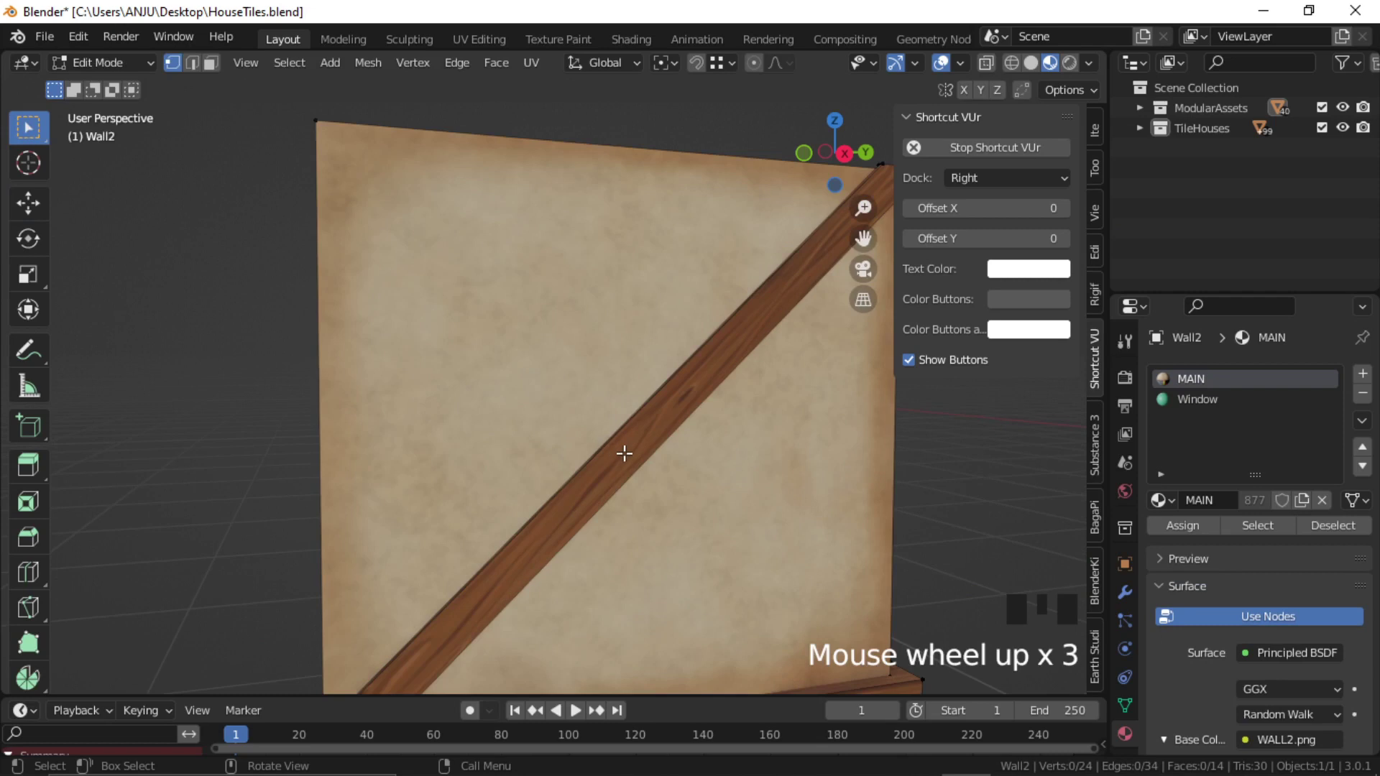
key("l")
scroll(705, 436, "down", 3)
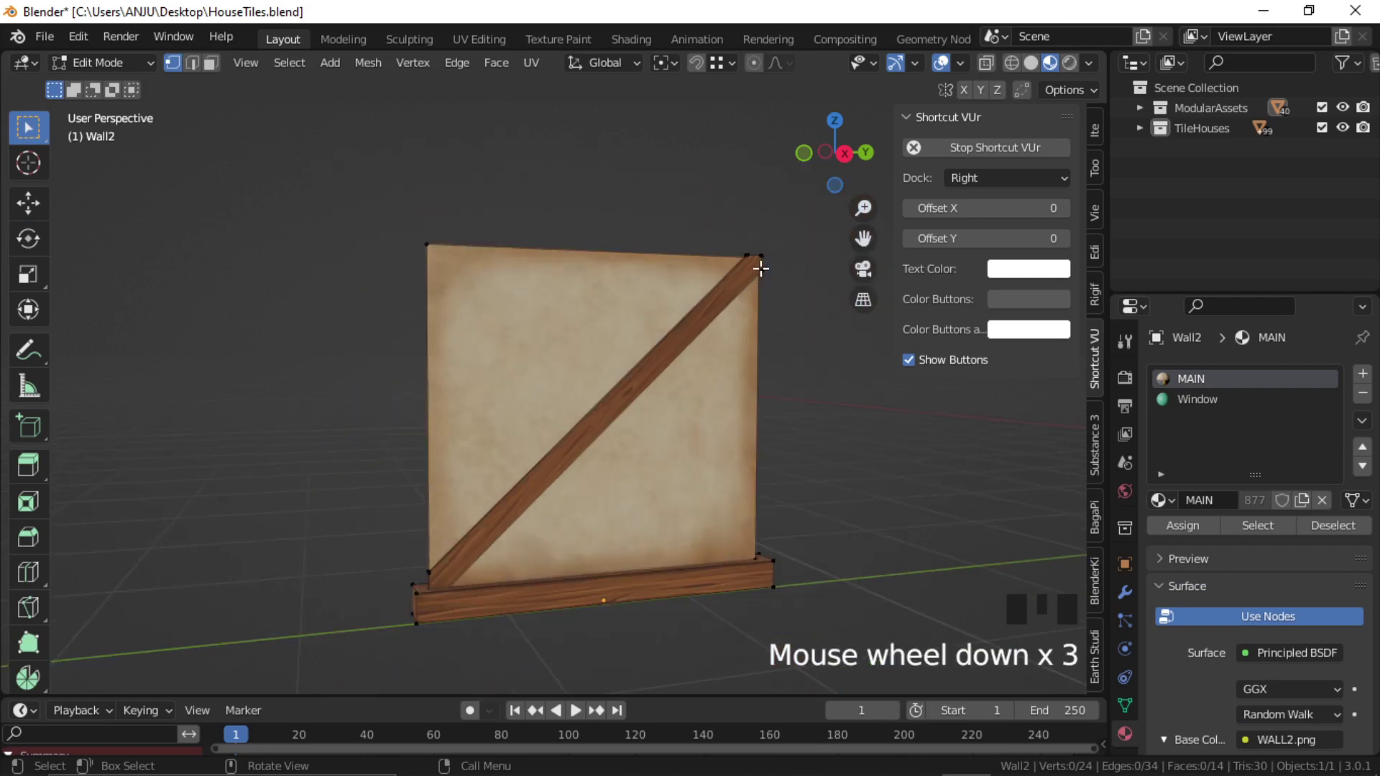
key("l")
scroll(664, 471, "up", 1)
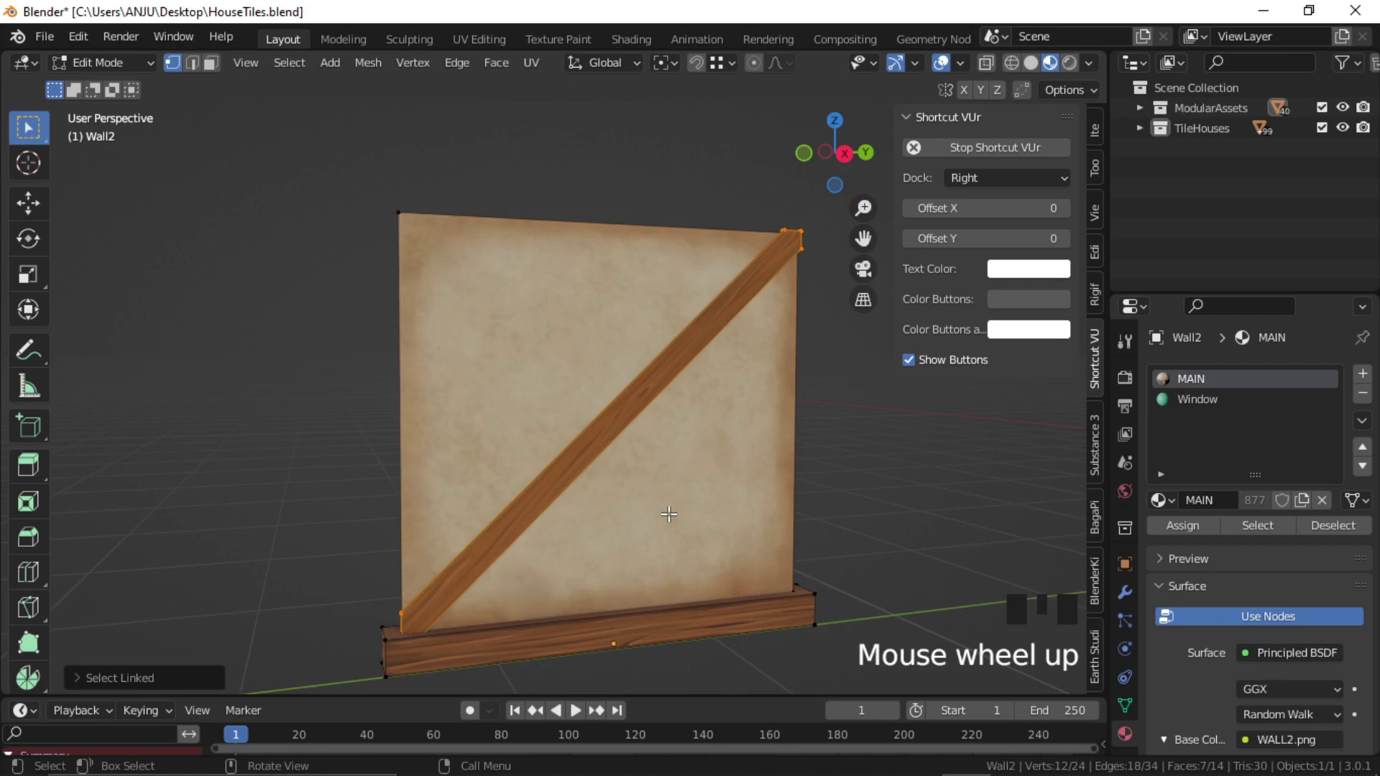
type("sx")
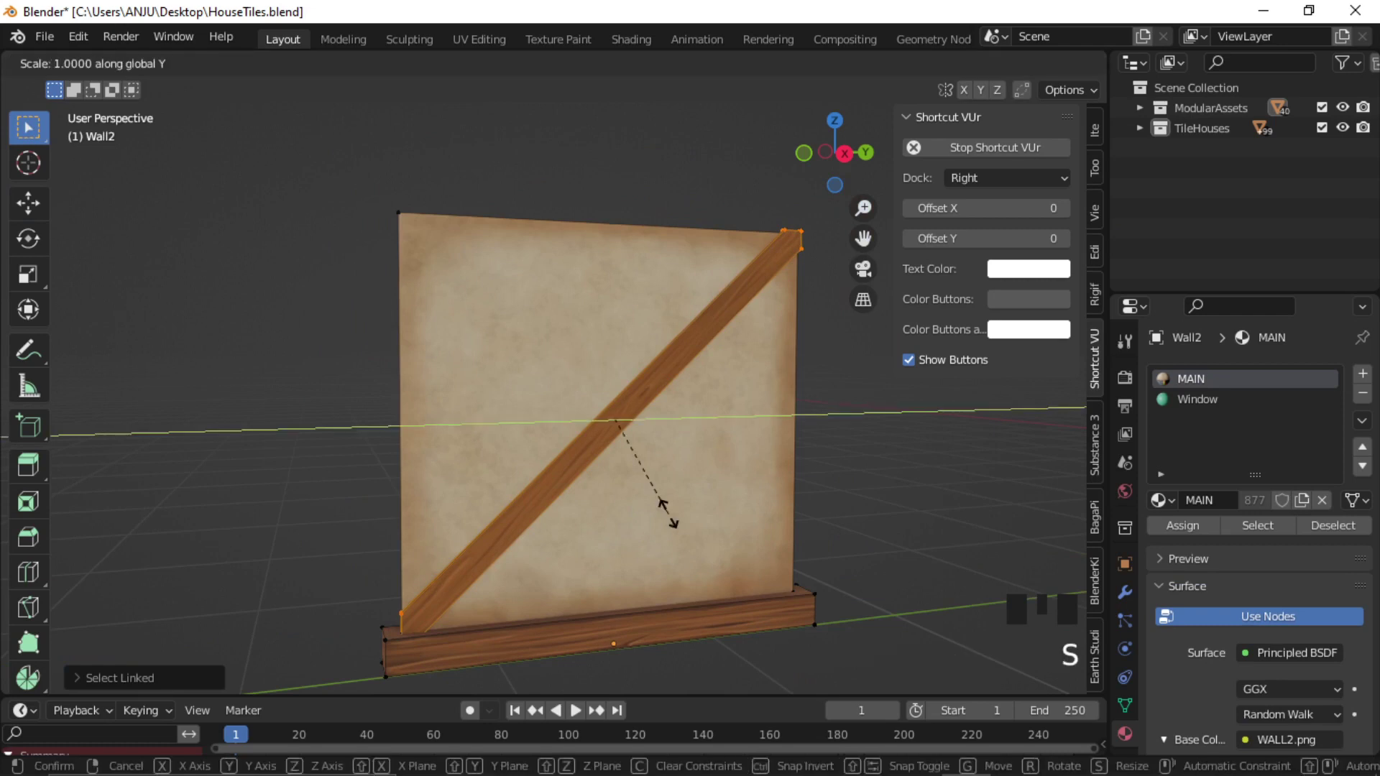
type("-1")
key("Return")
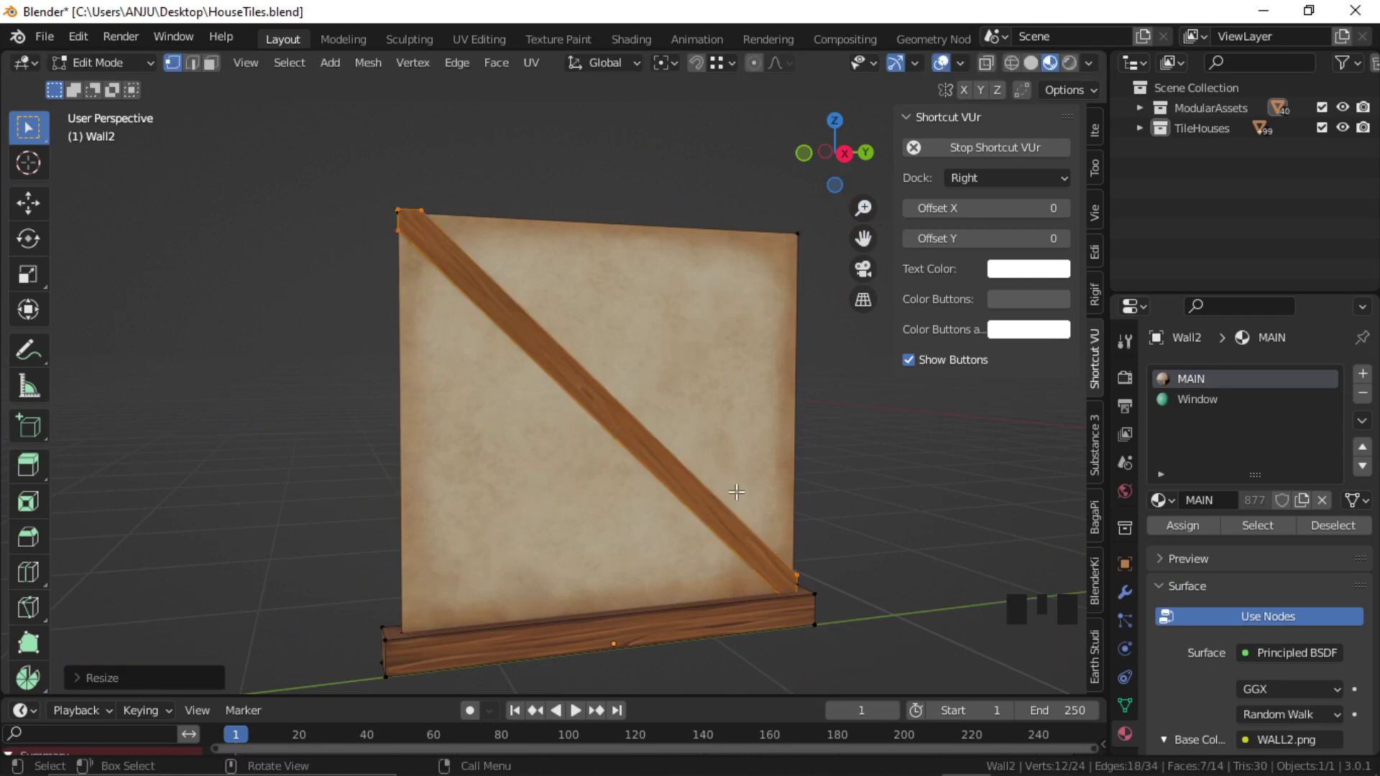
key("Tab")
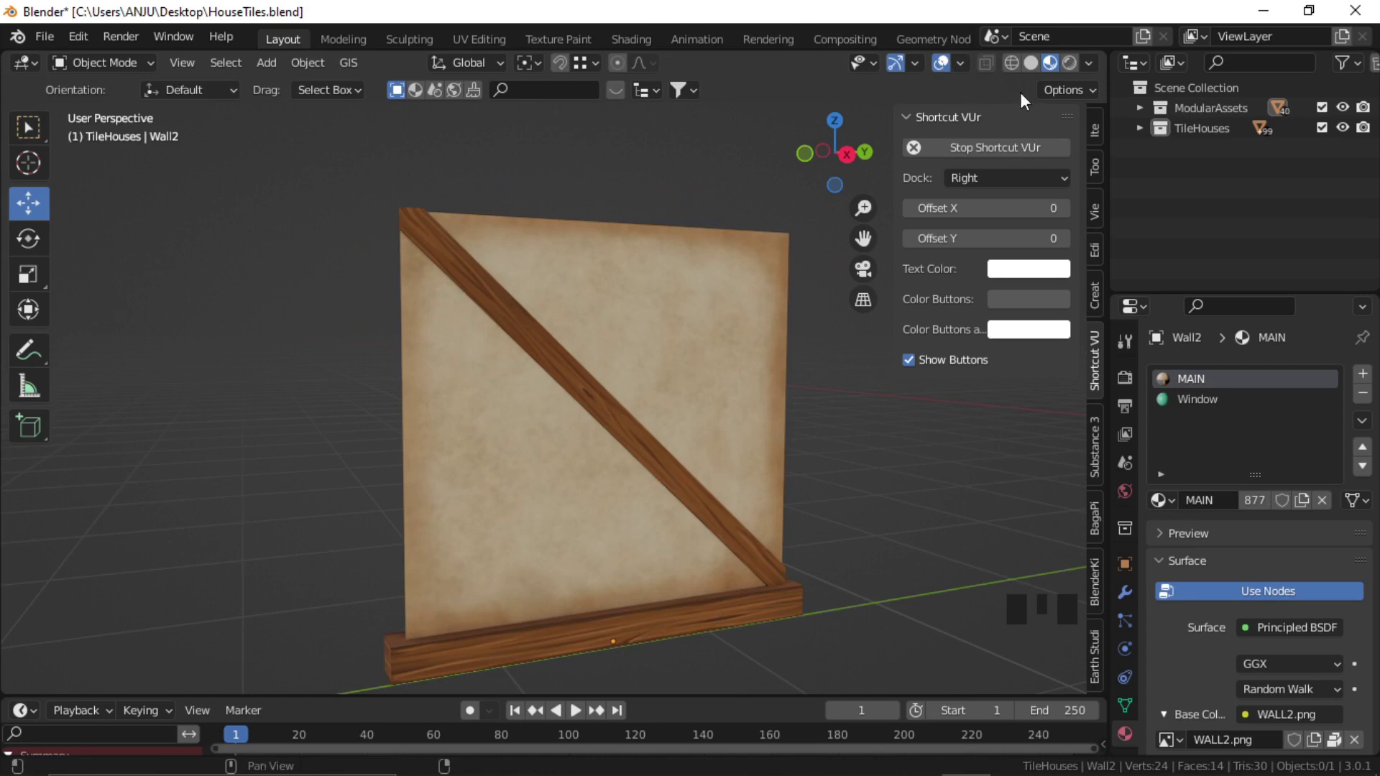
Recalculate the mirrored diagonal beam's normals outward with the Face Orientation overlay switched on, and turn the overlay off.
left_click(959, 63)
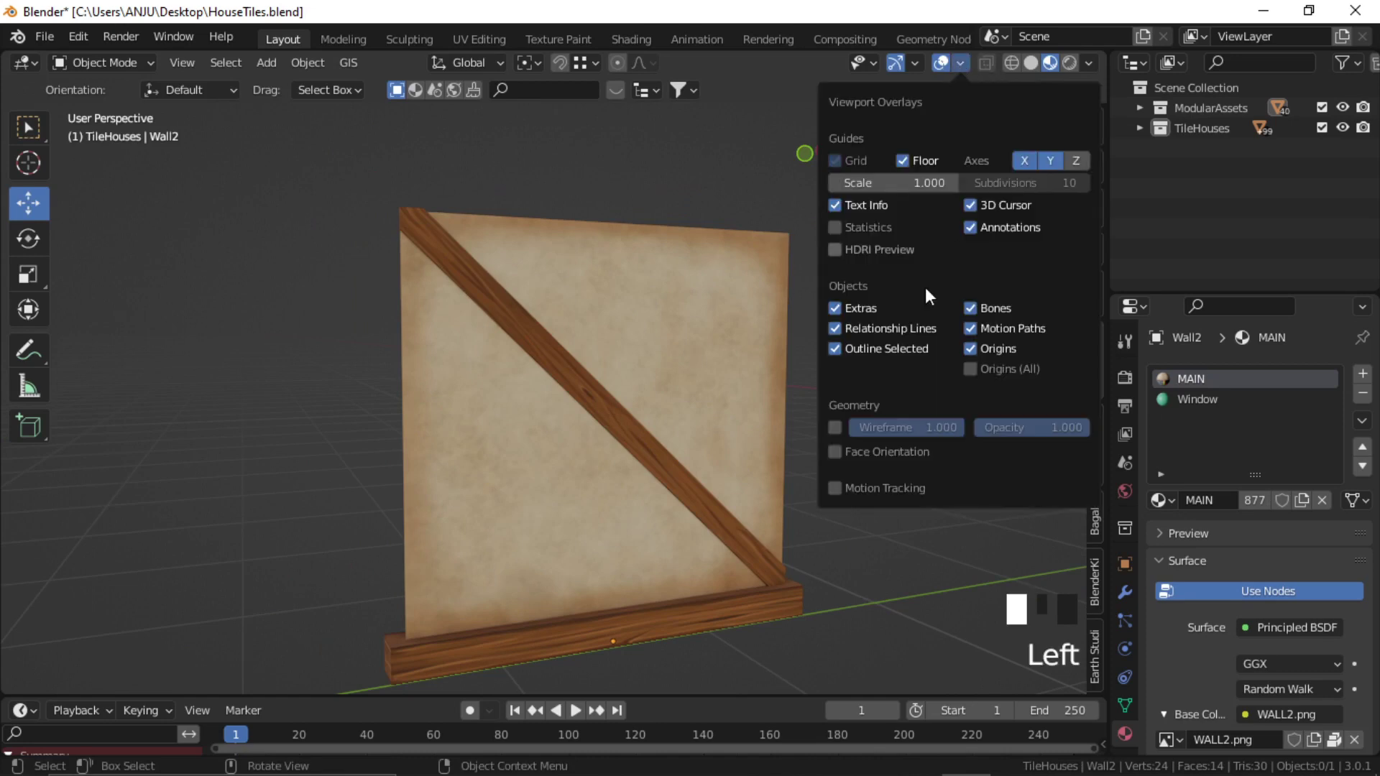
left_click(838, 454)
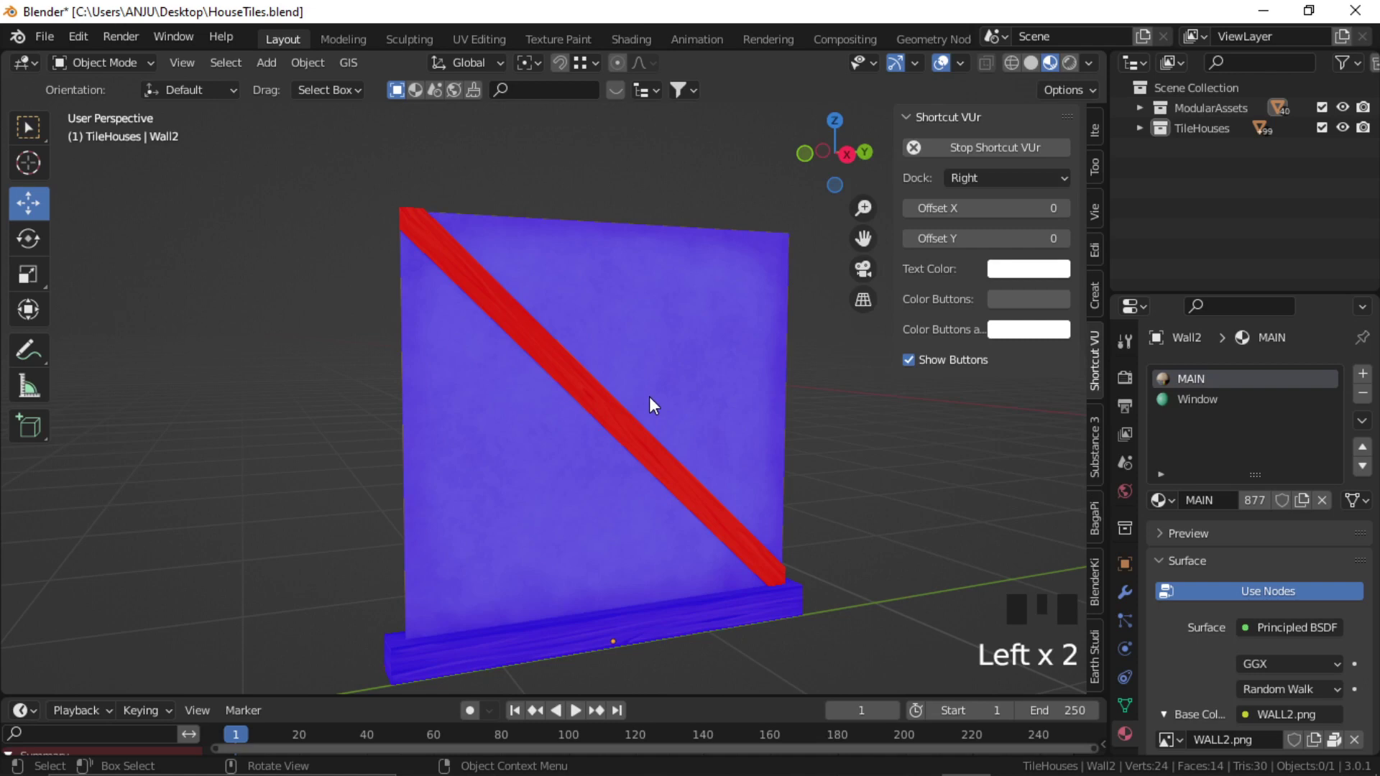
left_click(648, 403)
key("Tab")
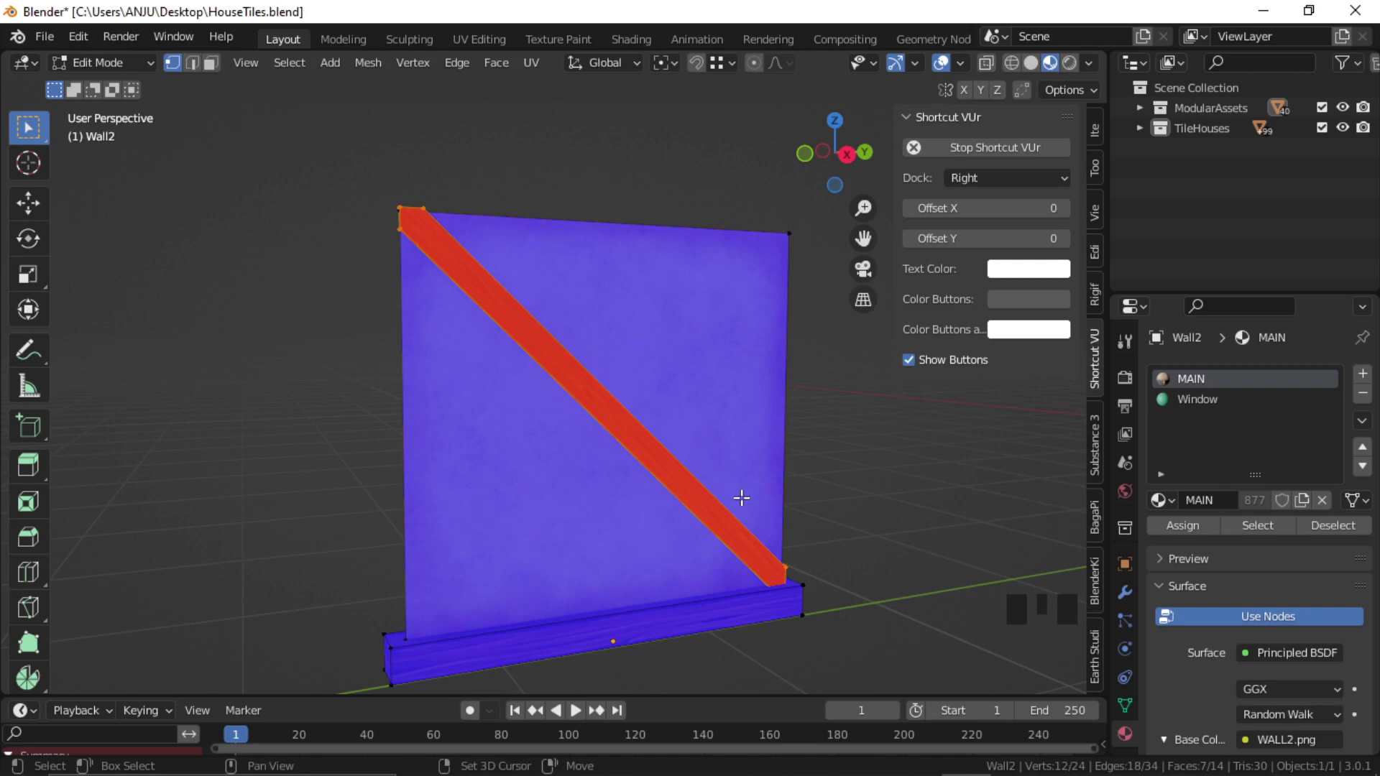
key("shift+n")
key("Tab")
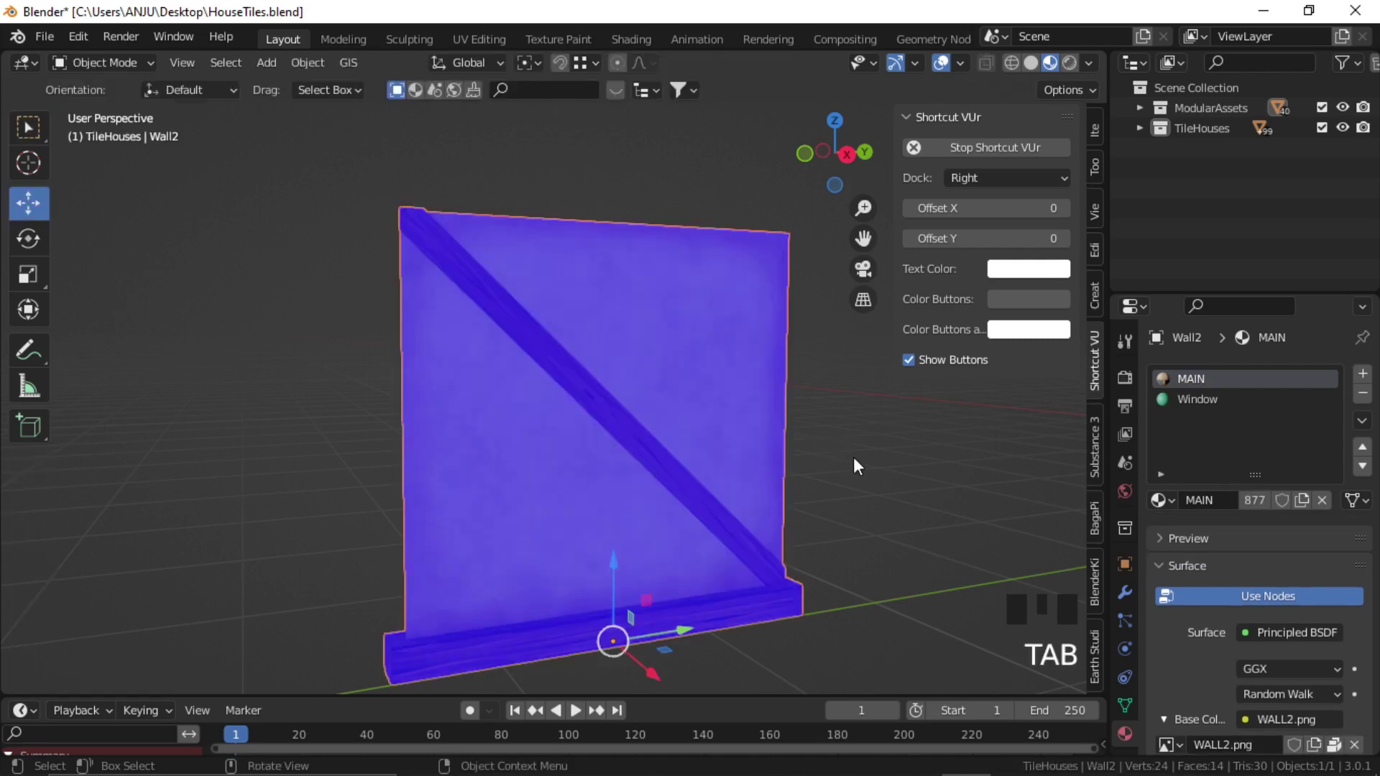
left_click(827, 476)
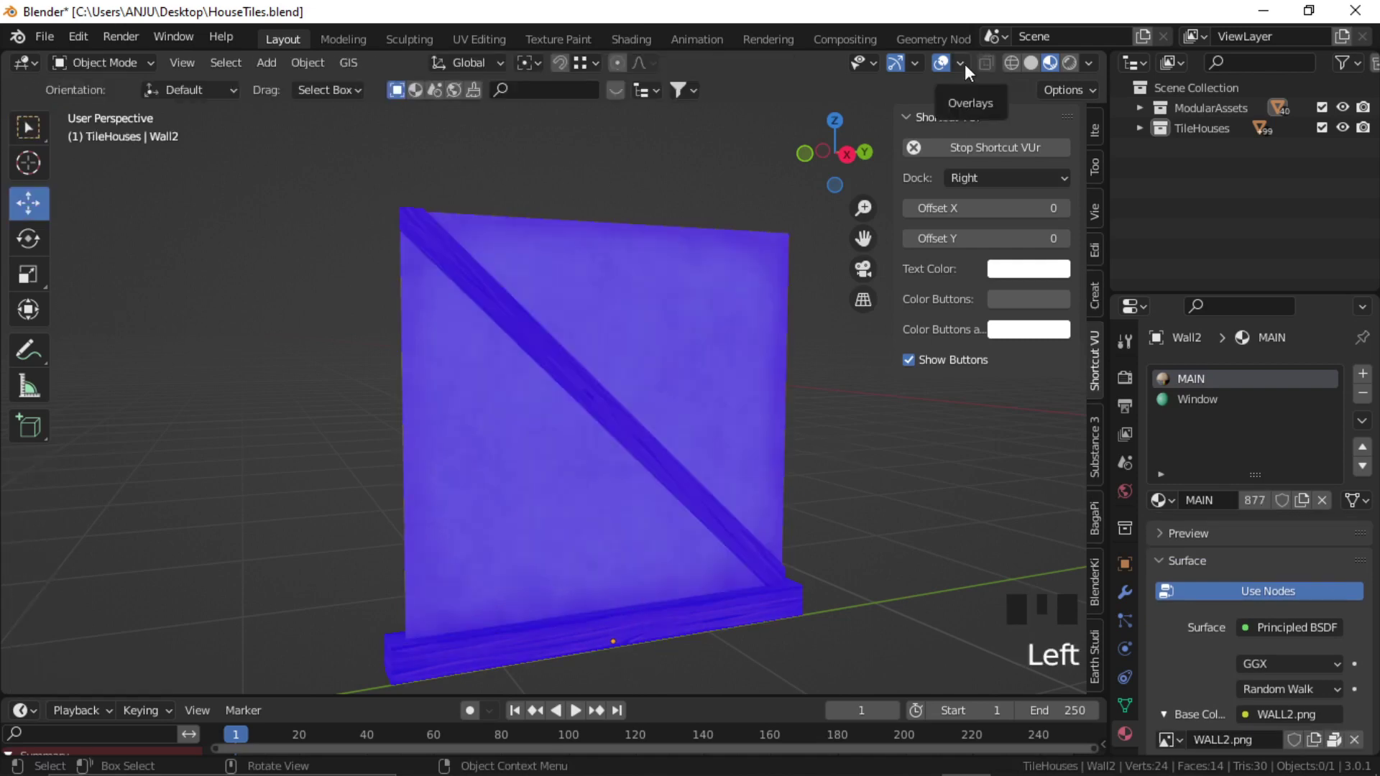
left_click(965, 63)
left_click(850, 453)
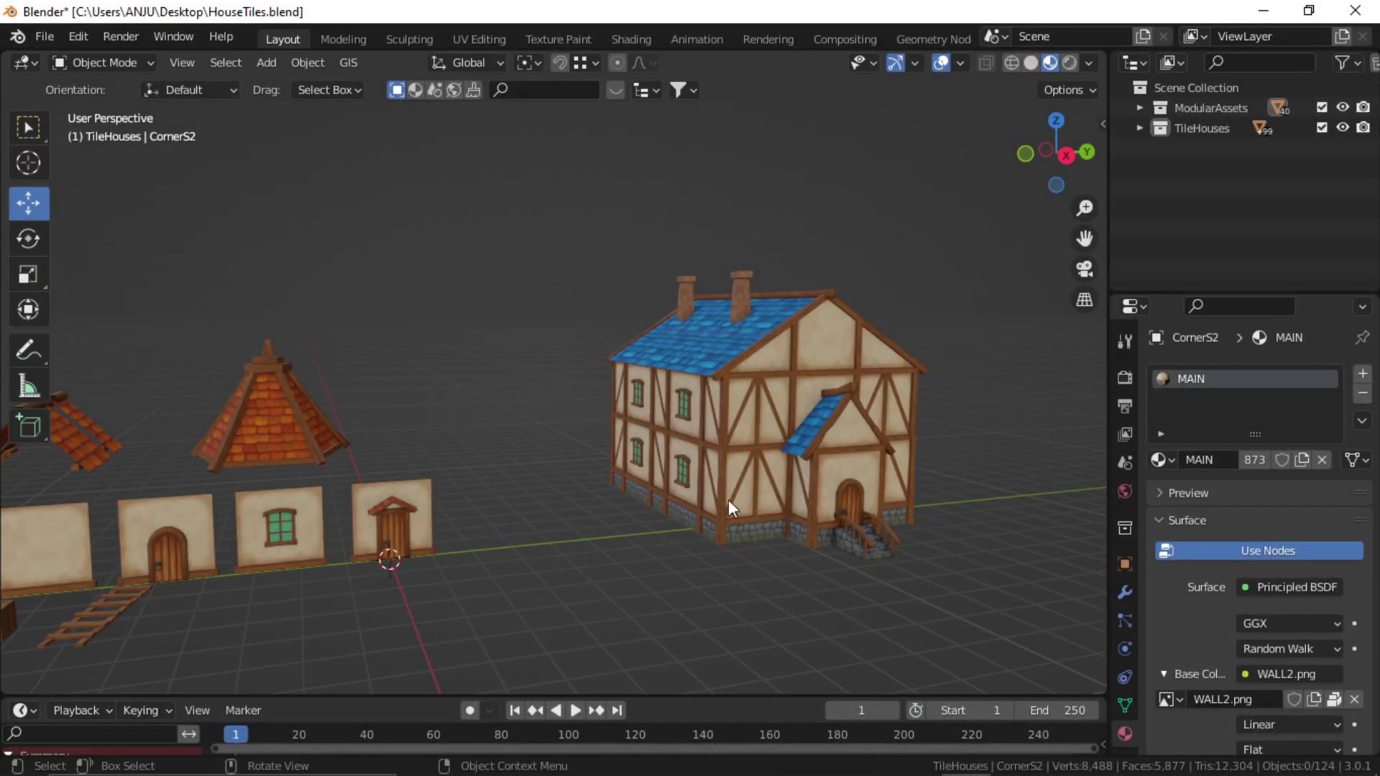
Examine the braced wall tiles on the blue-roofed house's front and the modular wall pieces beside it.
middle_click_drag(727, 499, 651, 446)
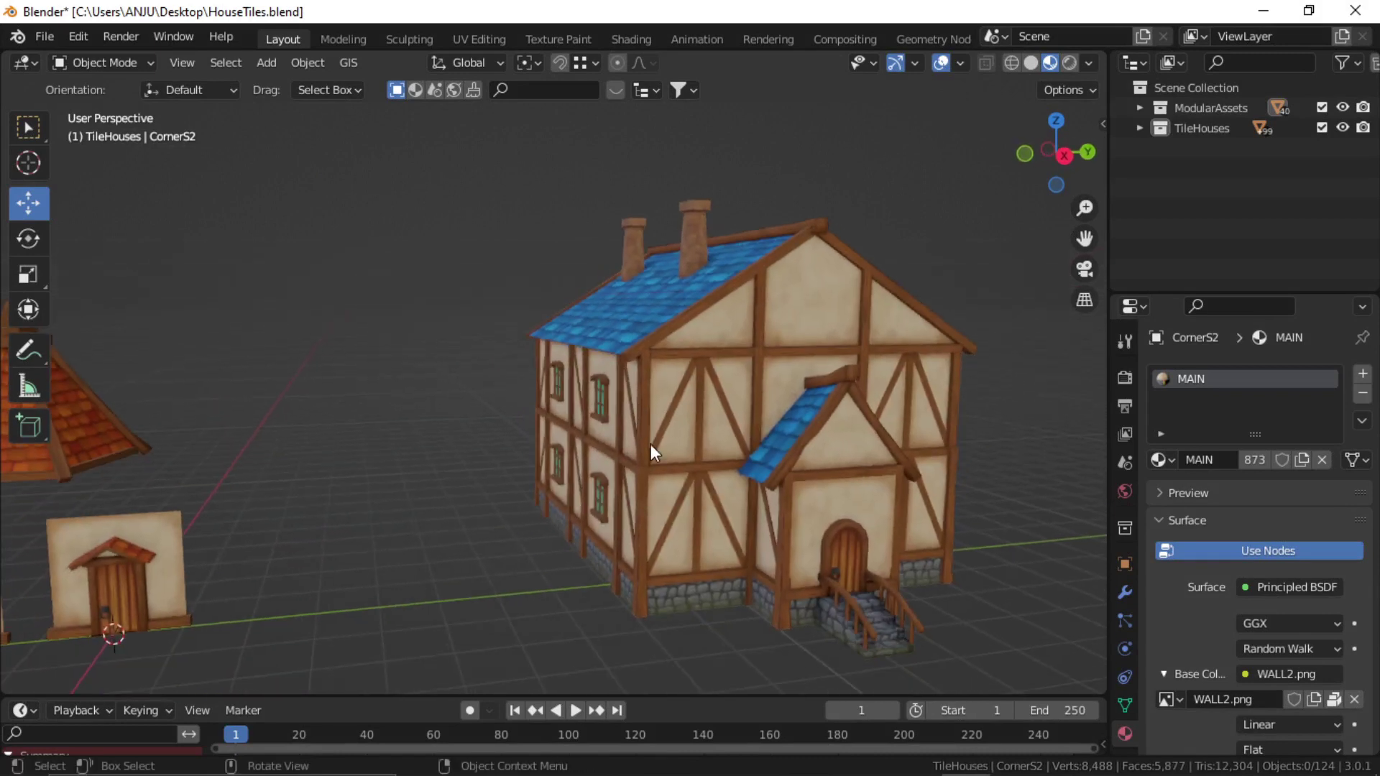
left_click(693, 426)
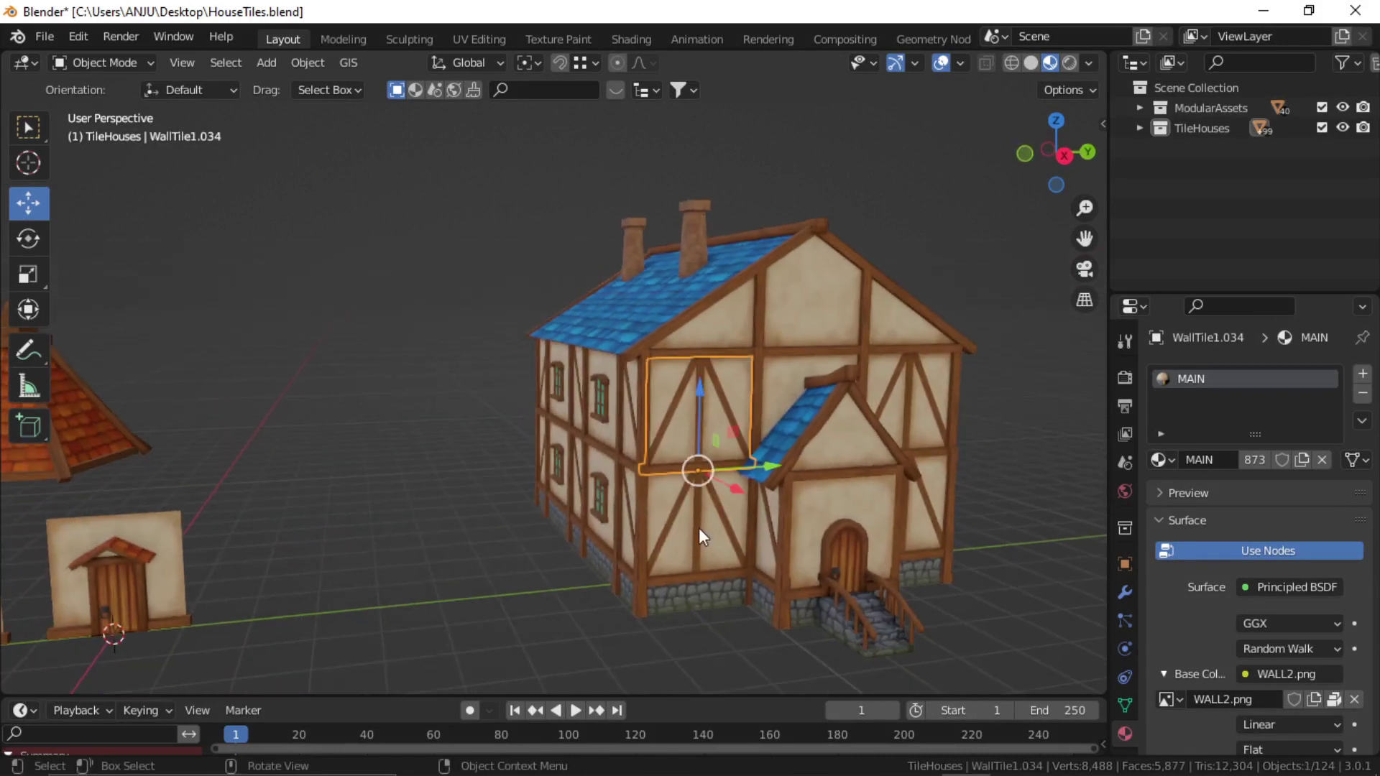
left_click(698, 527)
left_click(900, 434)
left_click(924, 507)
middle_click_drag(262, 561, 582, 542, "shift")
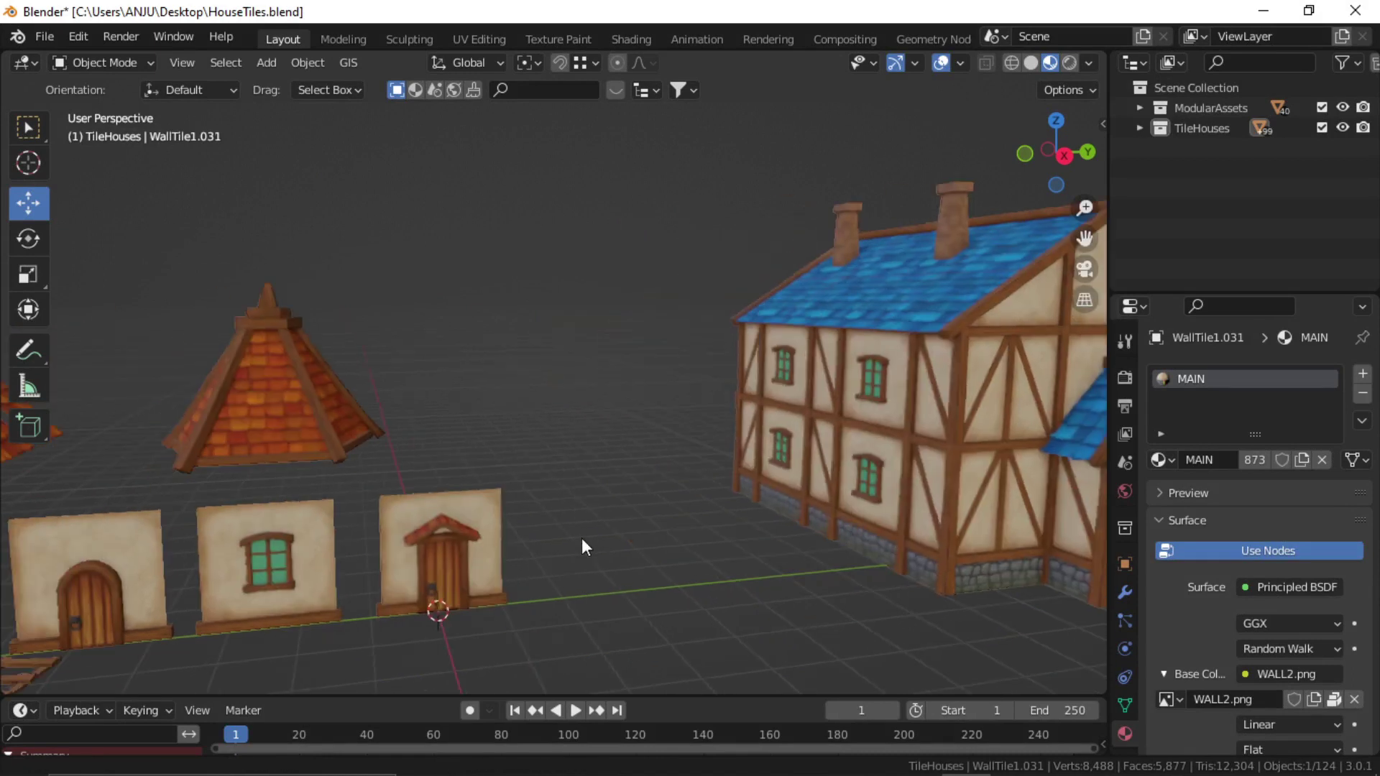
middle_click_drag(772, 519, 385, 519, "shift")
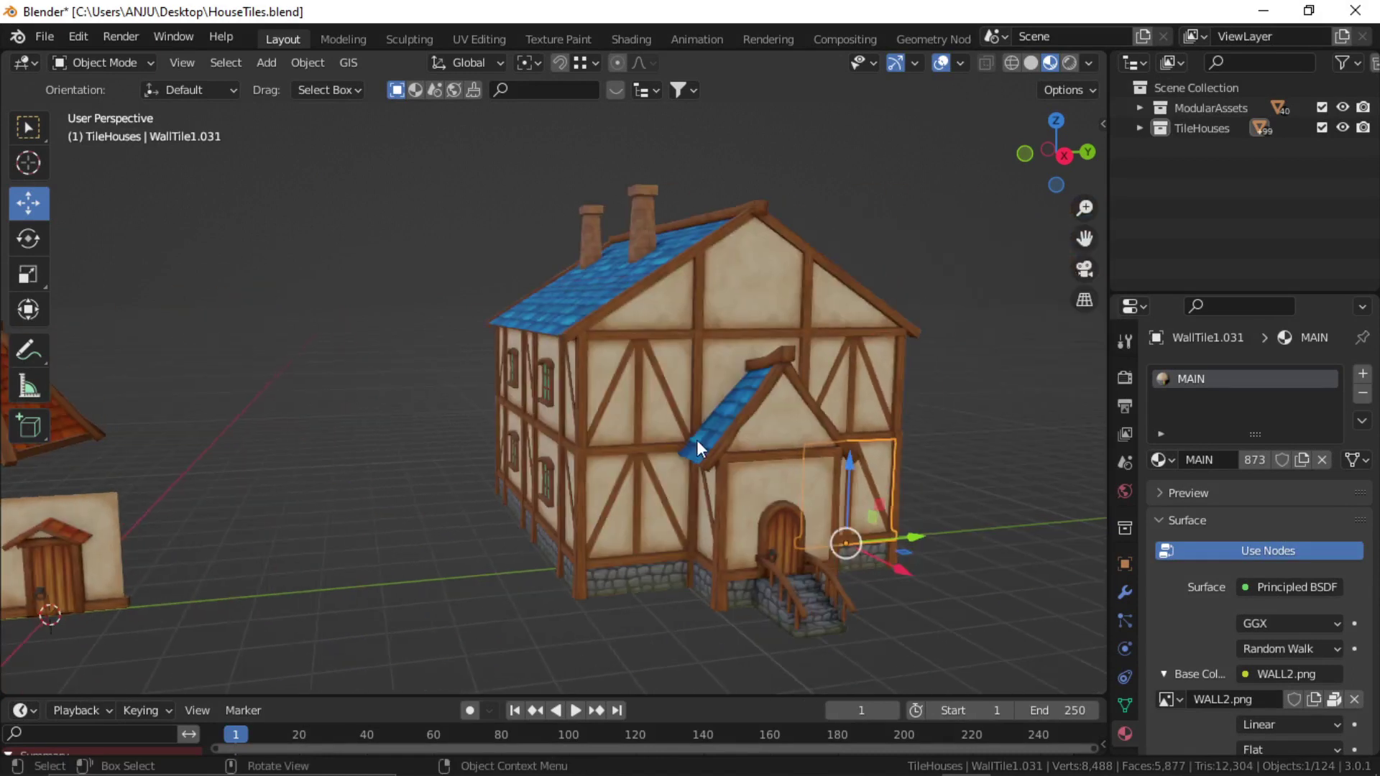
Replace the four braced wall tiles flanking the porch with window walls by linking their object data to WindowWall.
left_click(641, 394, "shift")
left_click(882, 384, "shift")
left_click(879, 480, "shift")
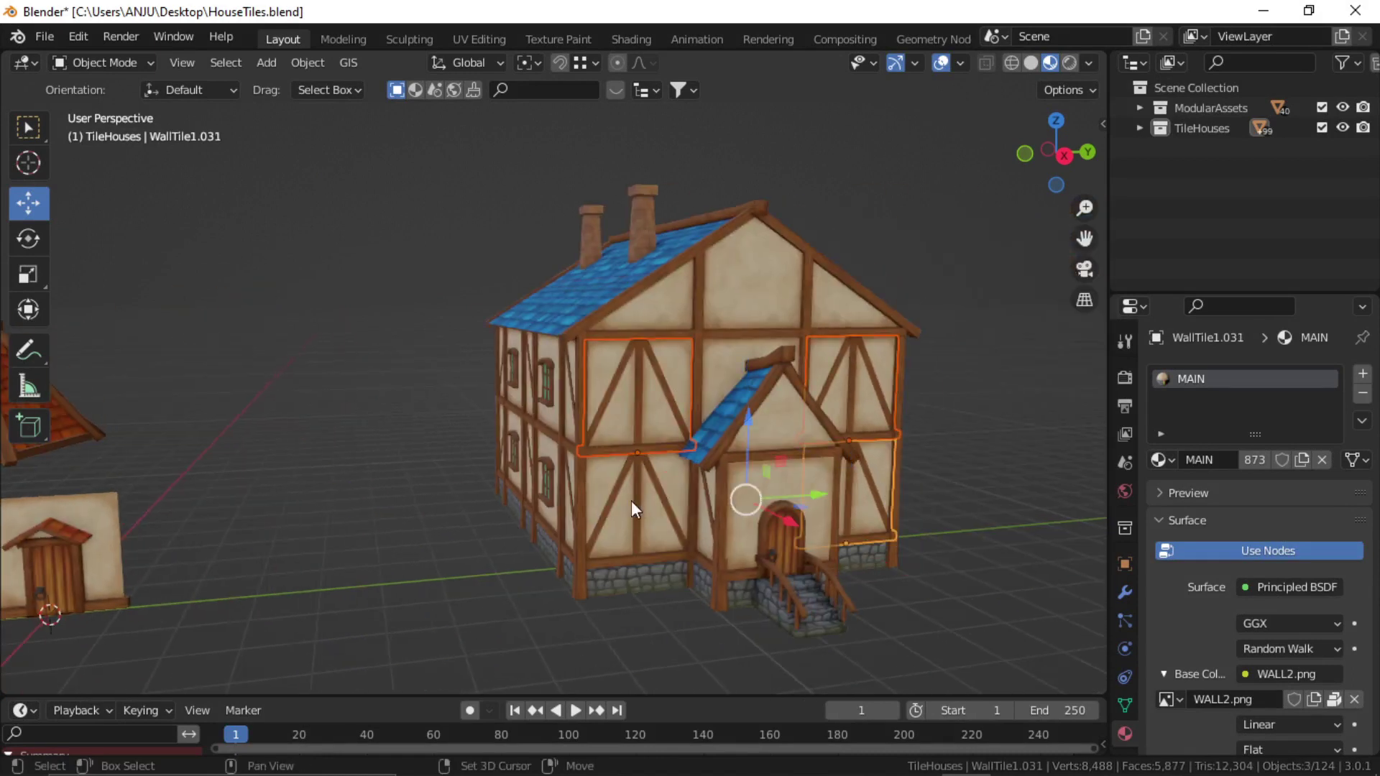
left_click(630, 500, "shift")
middle_click_drag(484, 505, 764, 468, "shift")
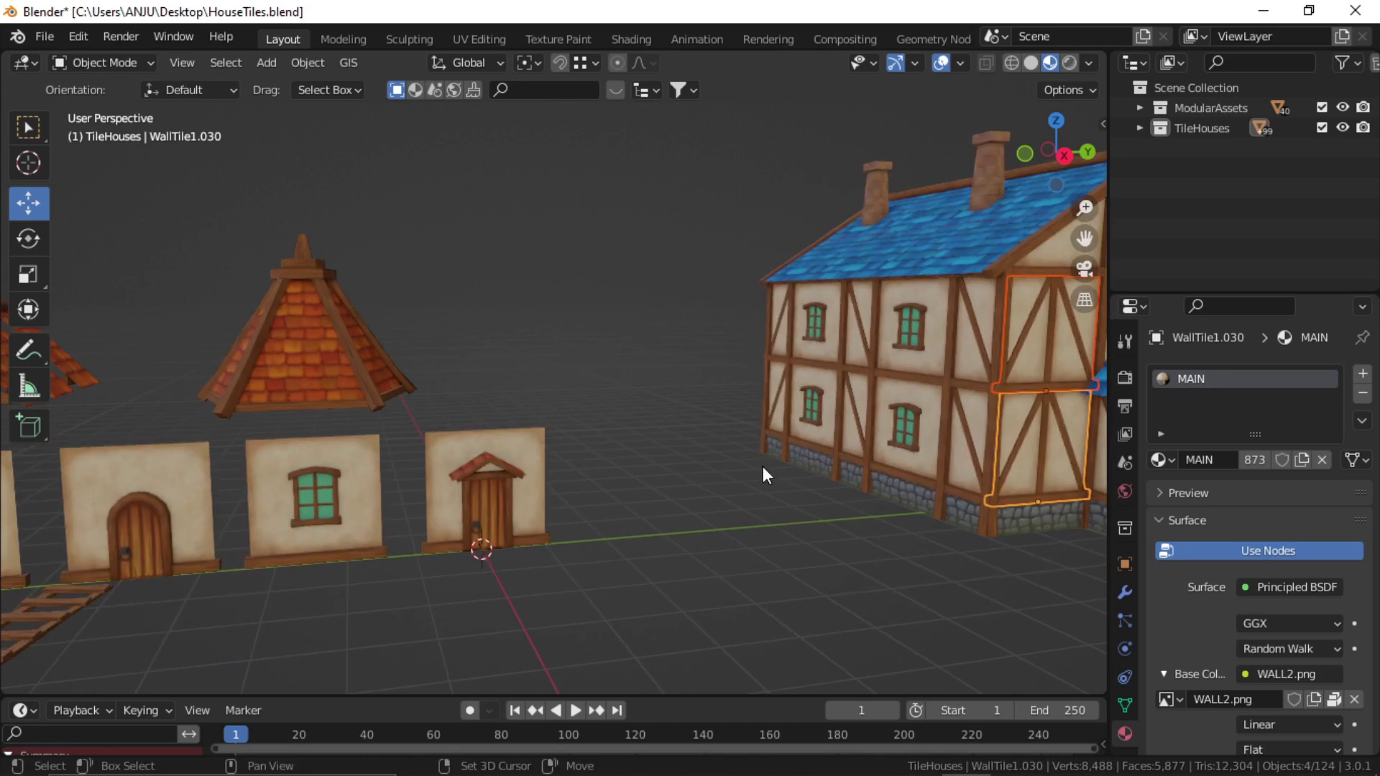
left_click(323, 494, "shift")
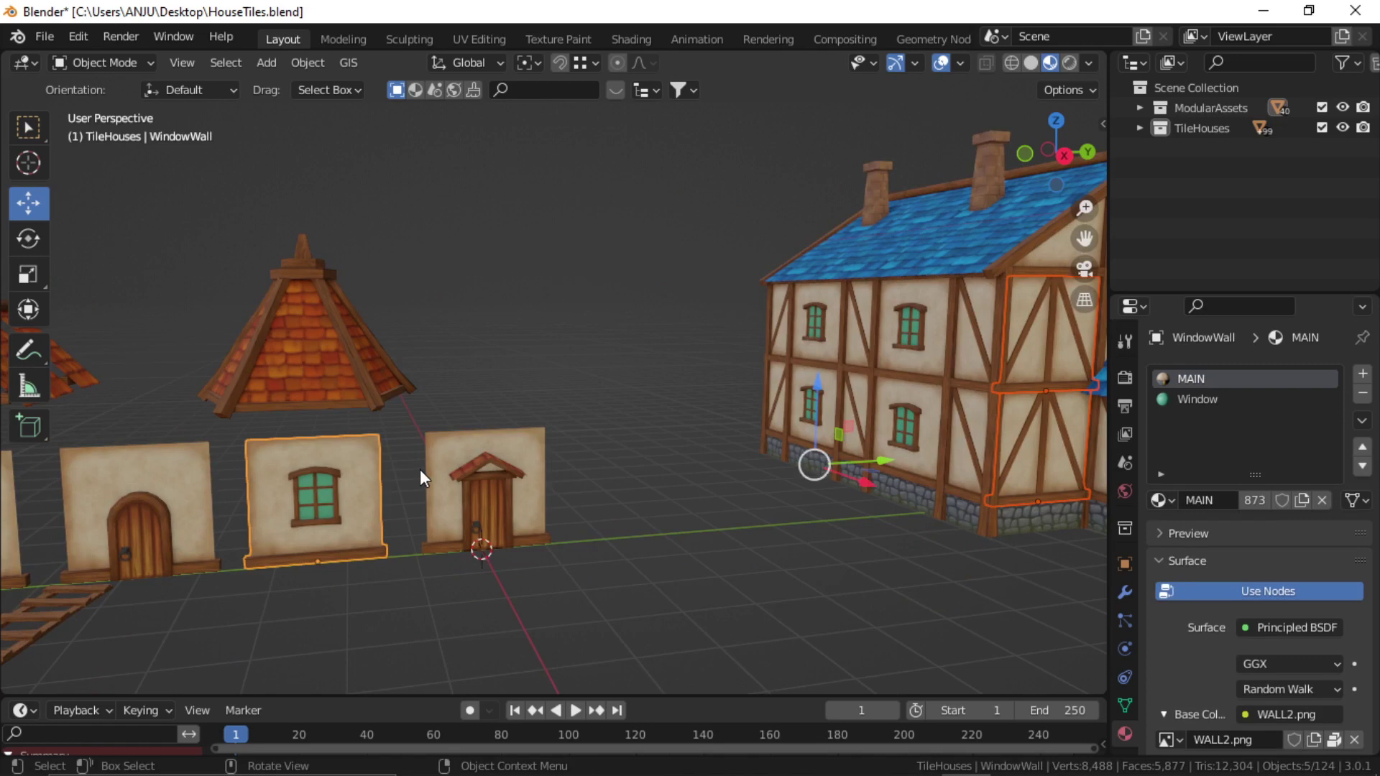
key("ctrl+l")
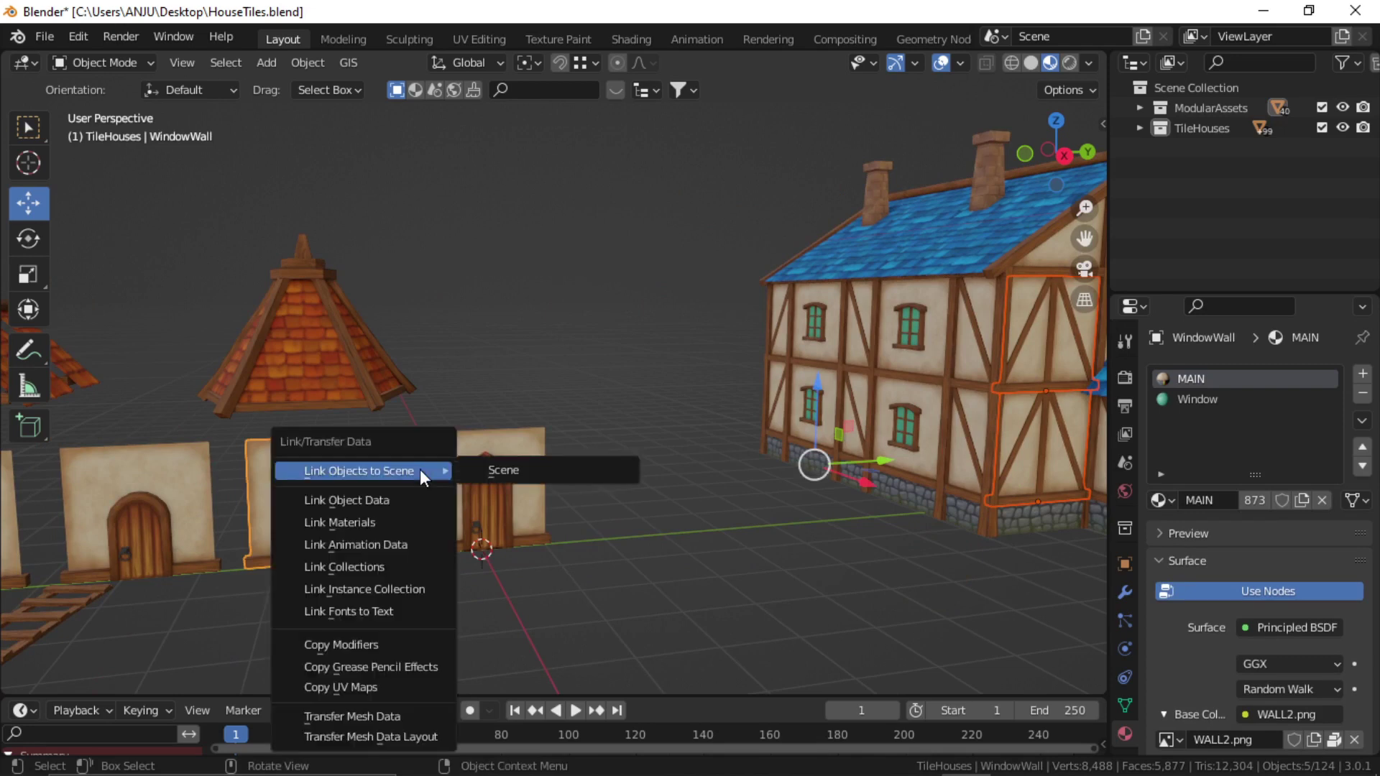
left_click(396, 503)
middle_click_drag(785, 526, 380, 562, "shift")
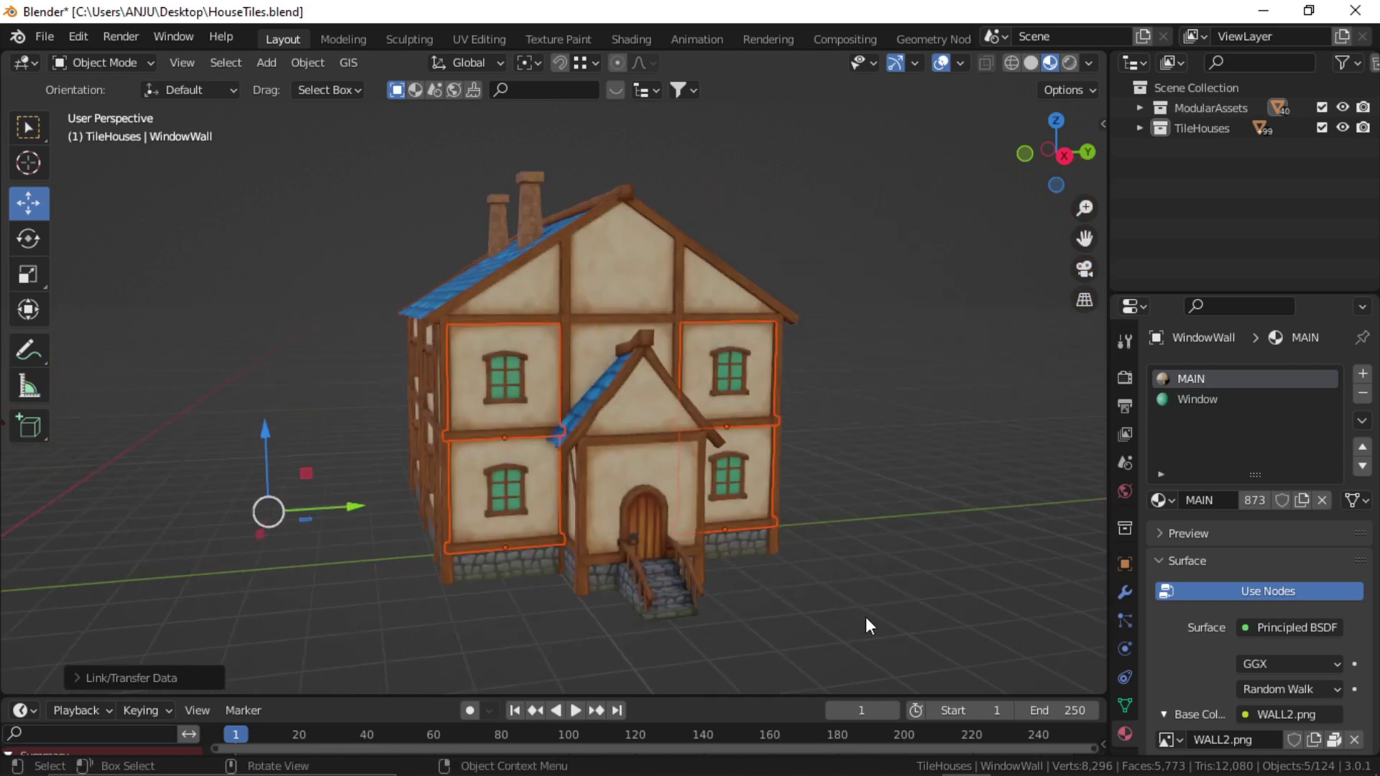
Make the four window walls flanking the blue-roofed house's porch single-user with the Object & Data option, and clear the selection.
left_click(865, 616)
middle_click_drag(657, 503, 689, 425)
left_click(730, 381)
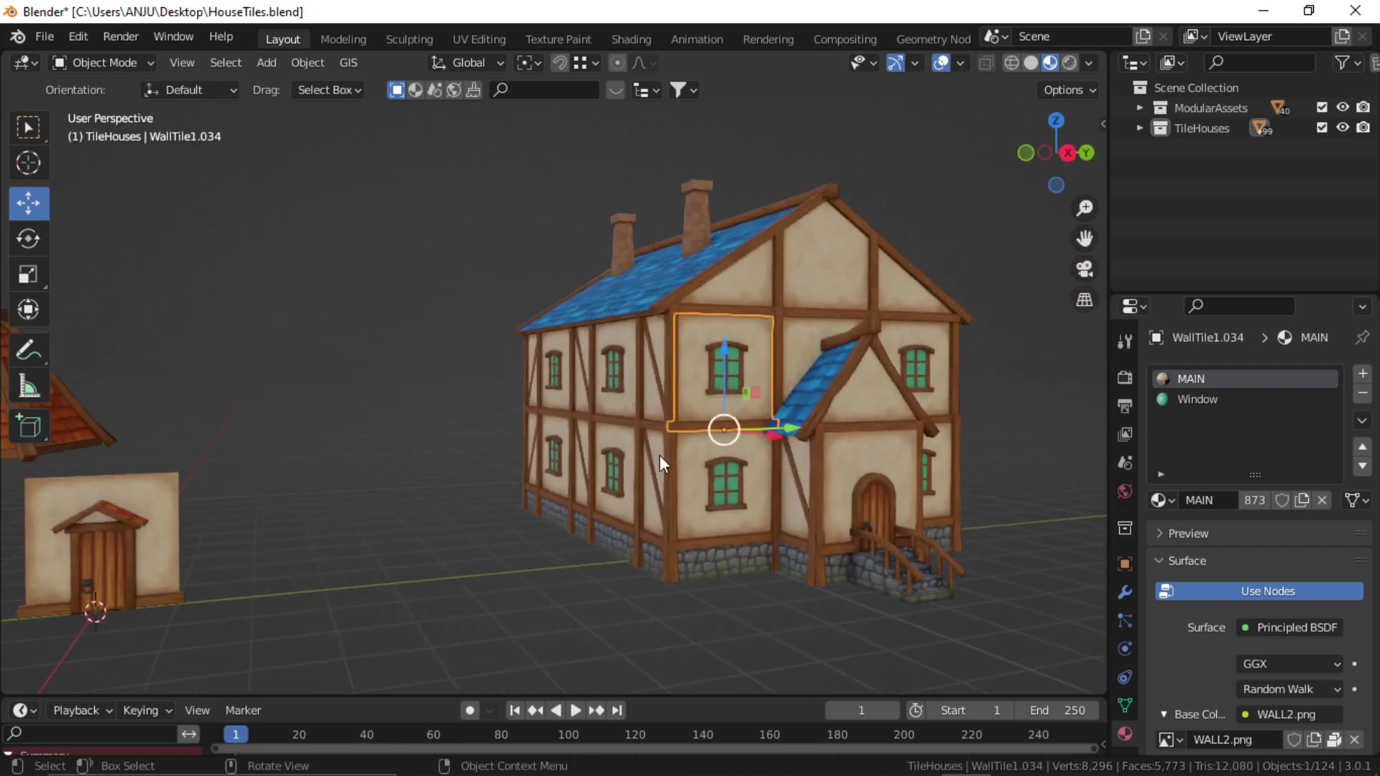
left_click(897, 409, "shift")
left_click(768, 487, "shift")
left_click(950, 474, "shift")
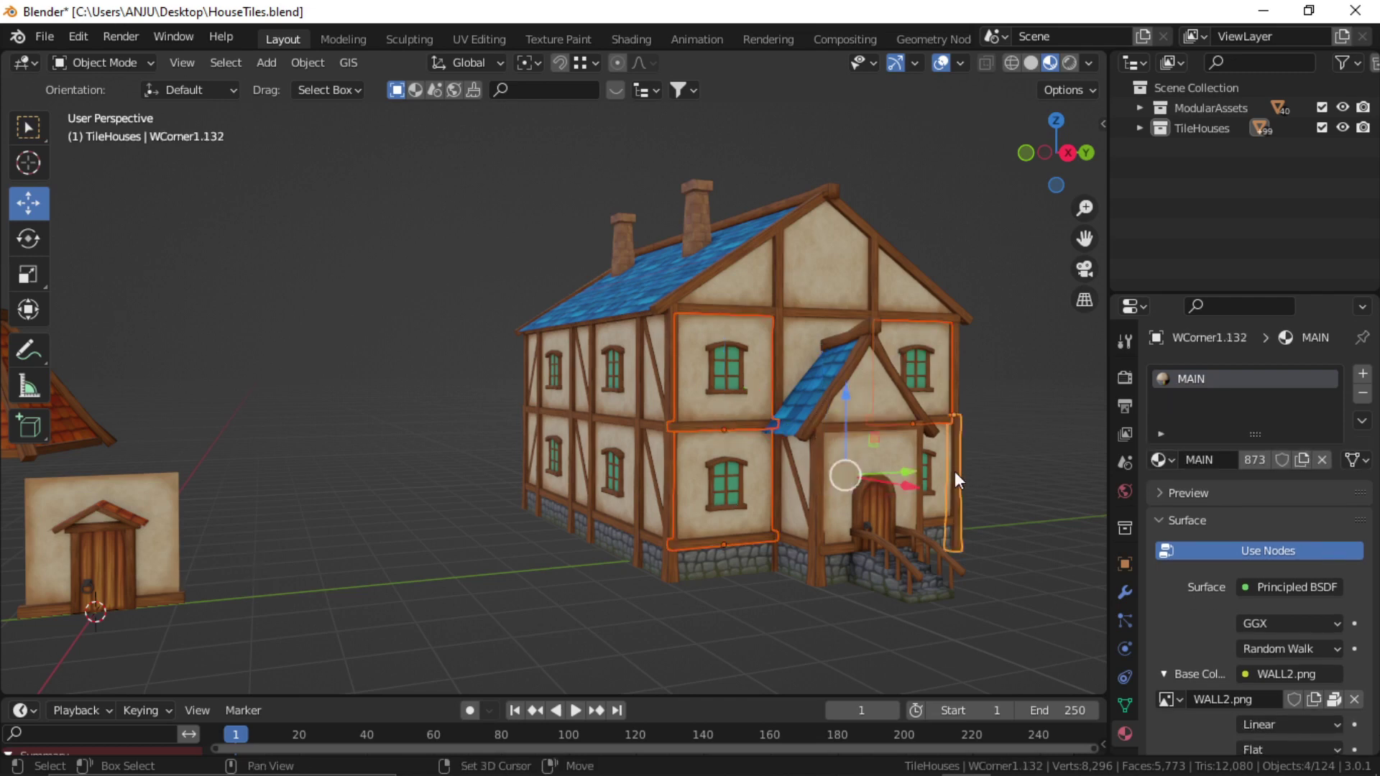
left_click(934, 470, "shift")
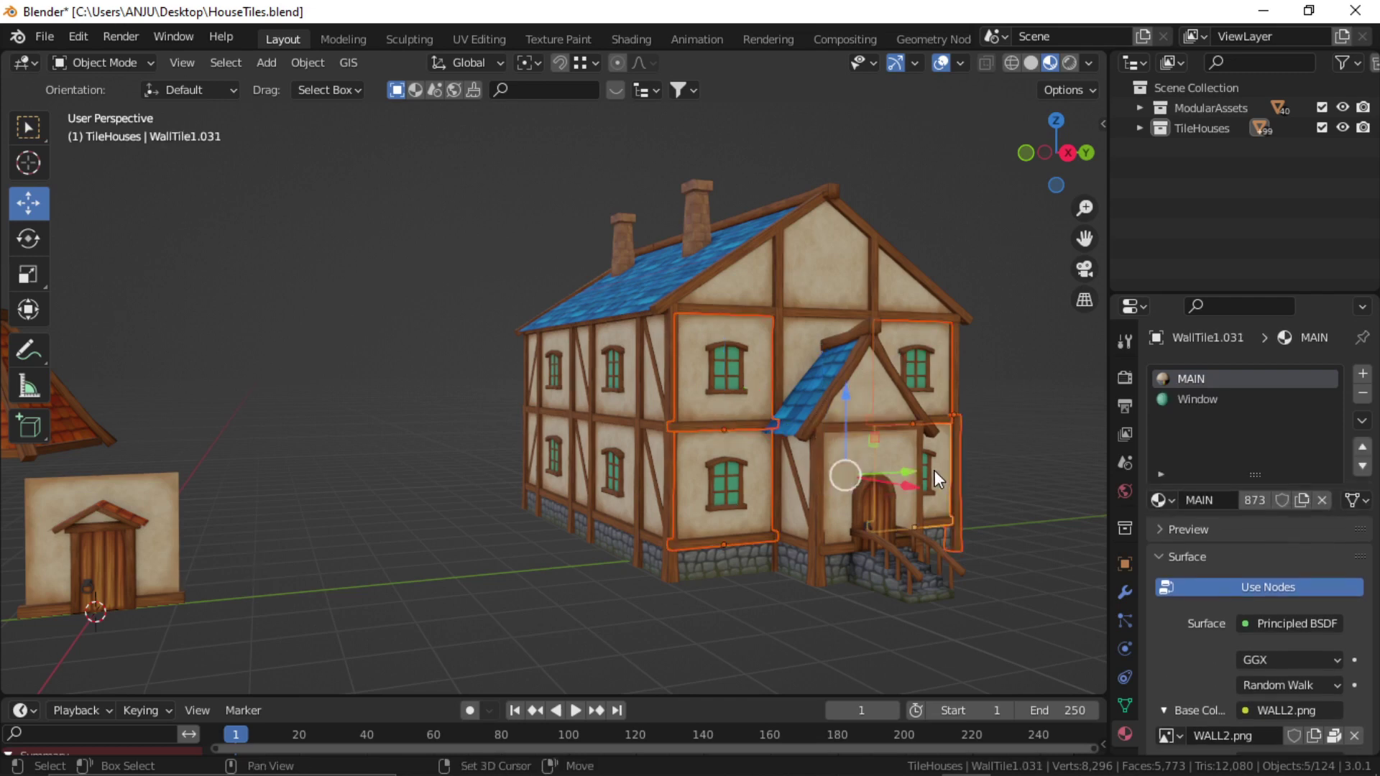
left_click(318, 62)
mouse_move(407, 394)
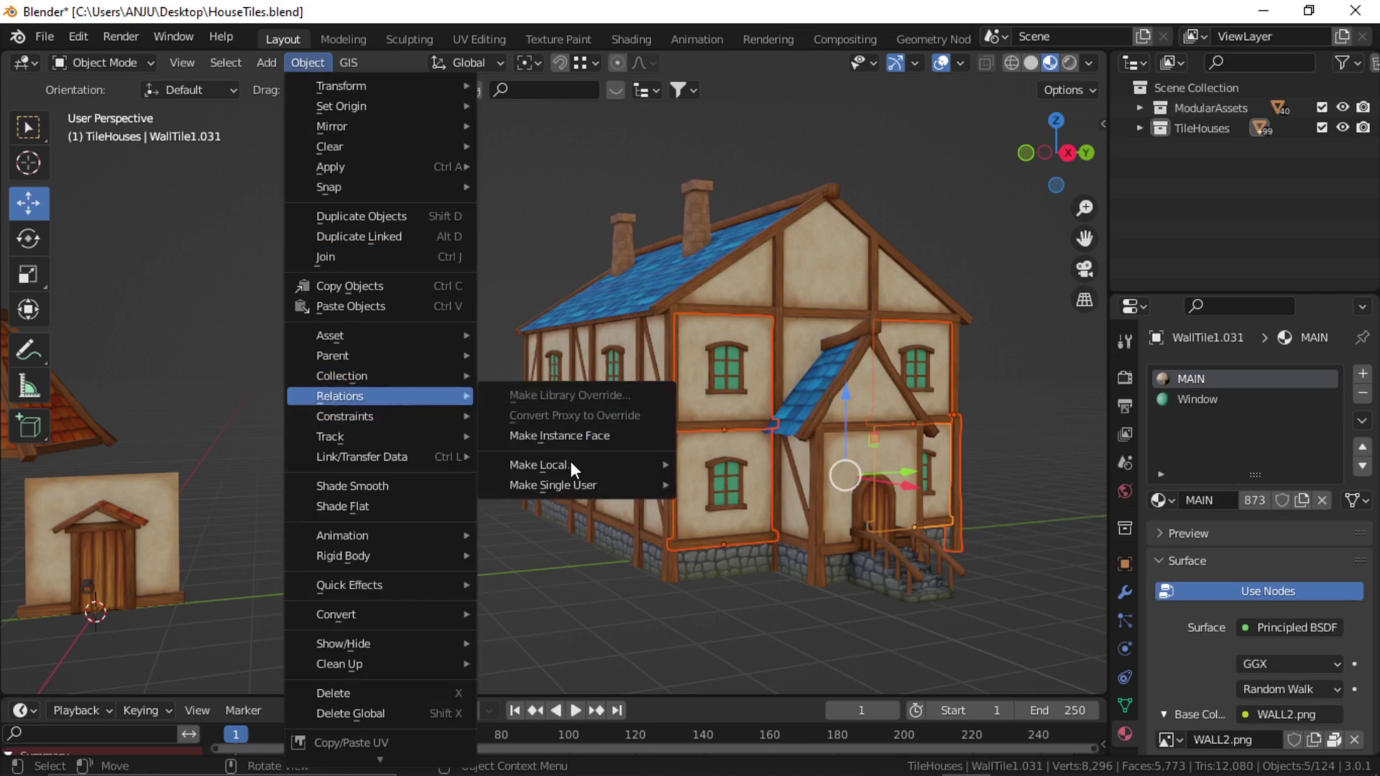
mouse_move(611, 483)
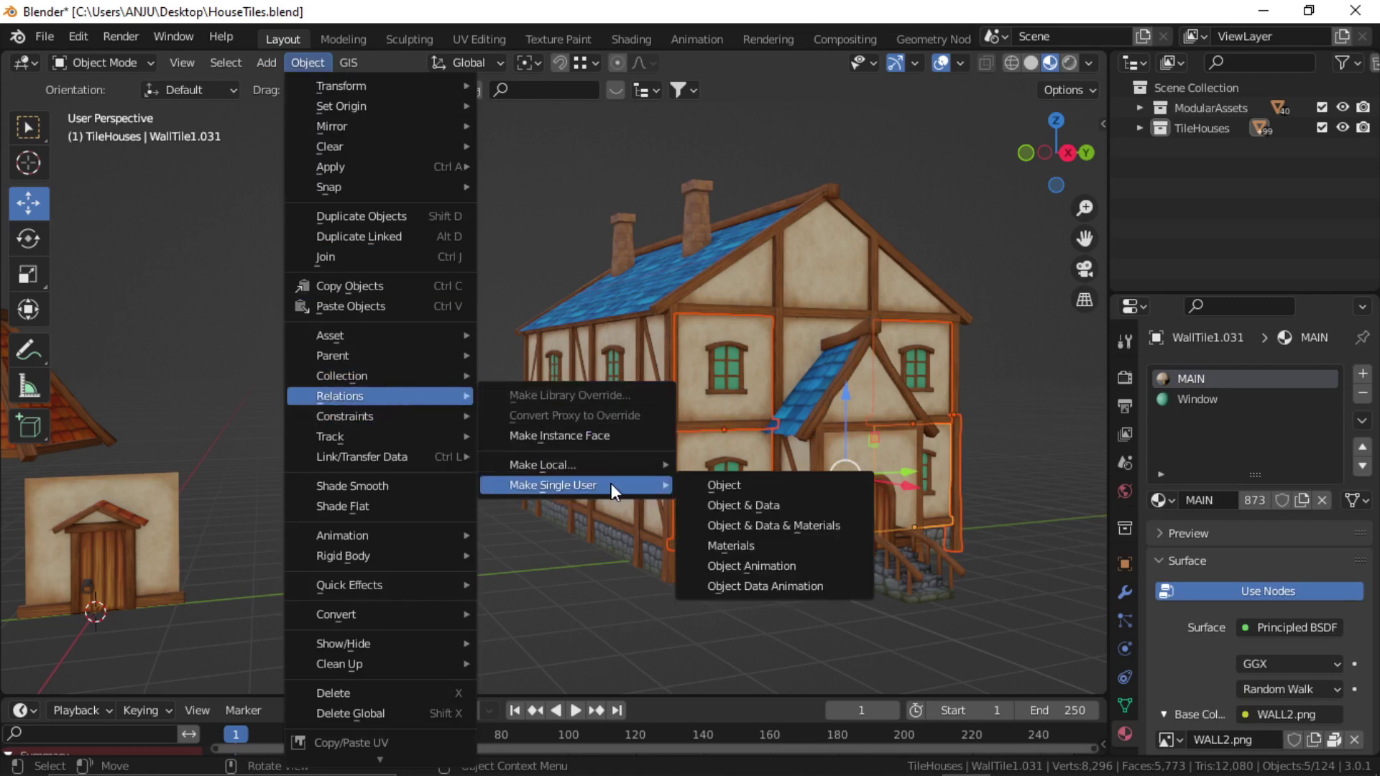
left_click(752, 503)
key("alt+a")
middle_click_drag(664, 511, 620, 493)
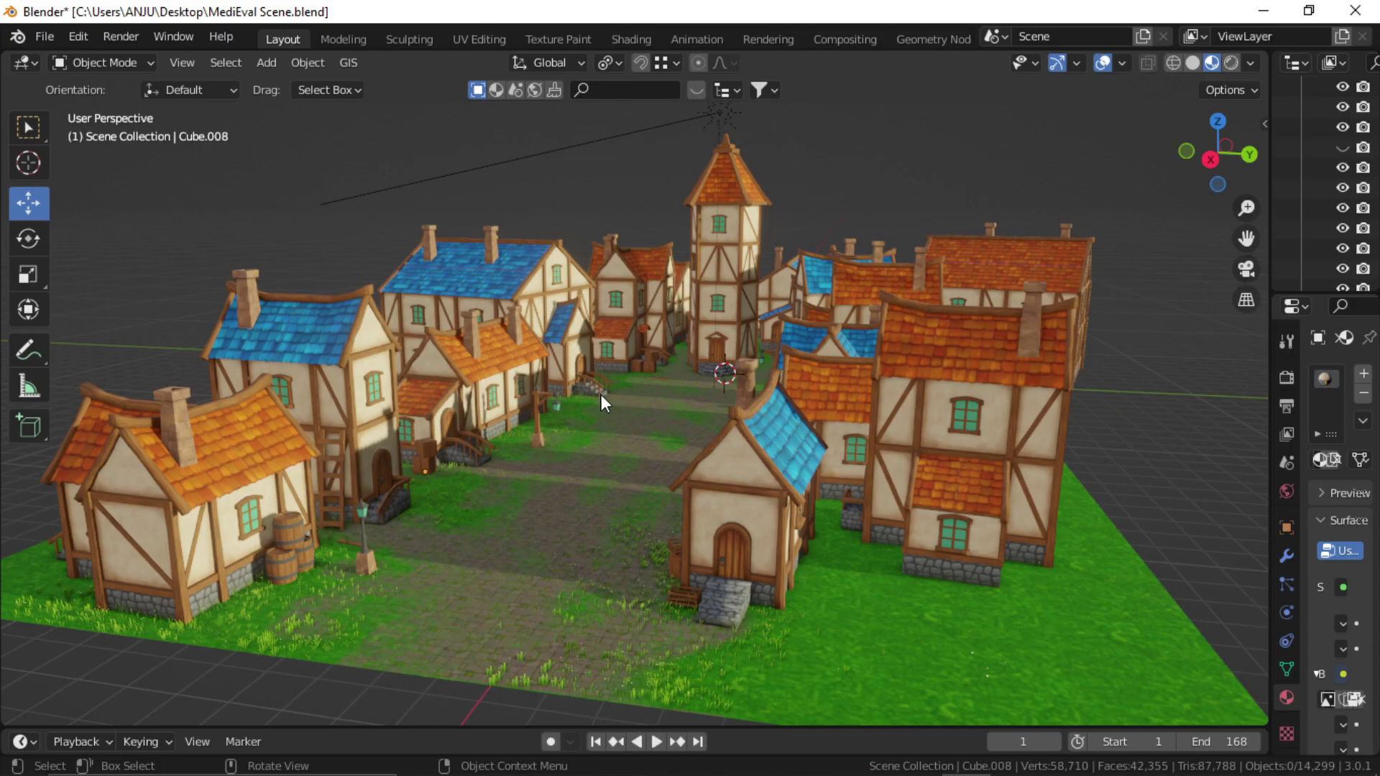
Examine the individual houses and the central tower in the assembled village of MediEval Scene.blend, selecting several of them.
middle_click_drag(562, 398, 385, 472)
left_click(386, 472)
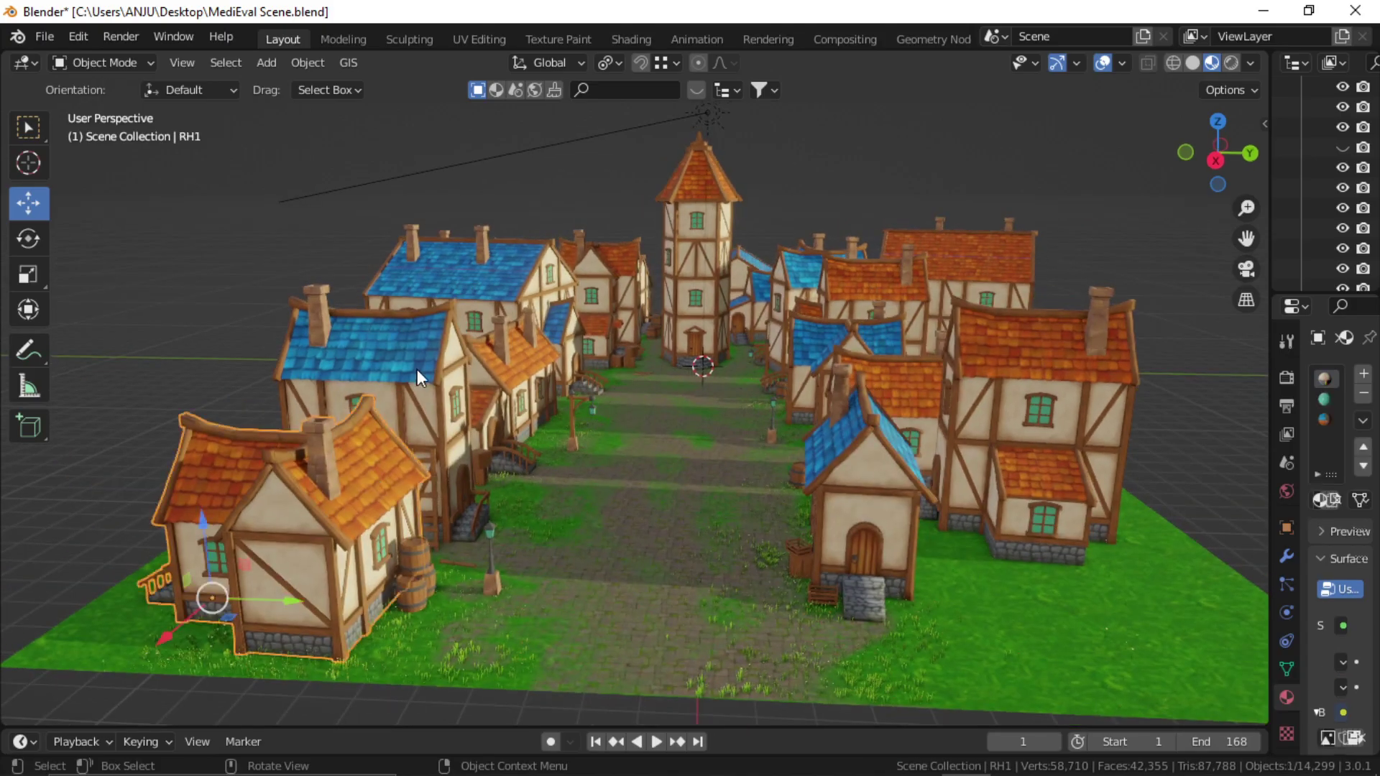
left_click(416, 369)
left_click(822, 486)
middle_click_drag(859, 391, 809, 416, "shift")
scroll(809, 415, "up", 4)
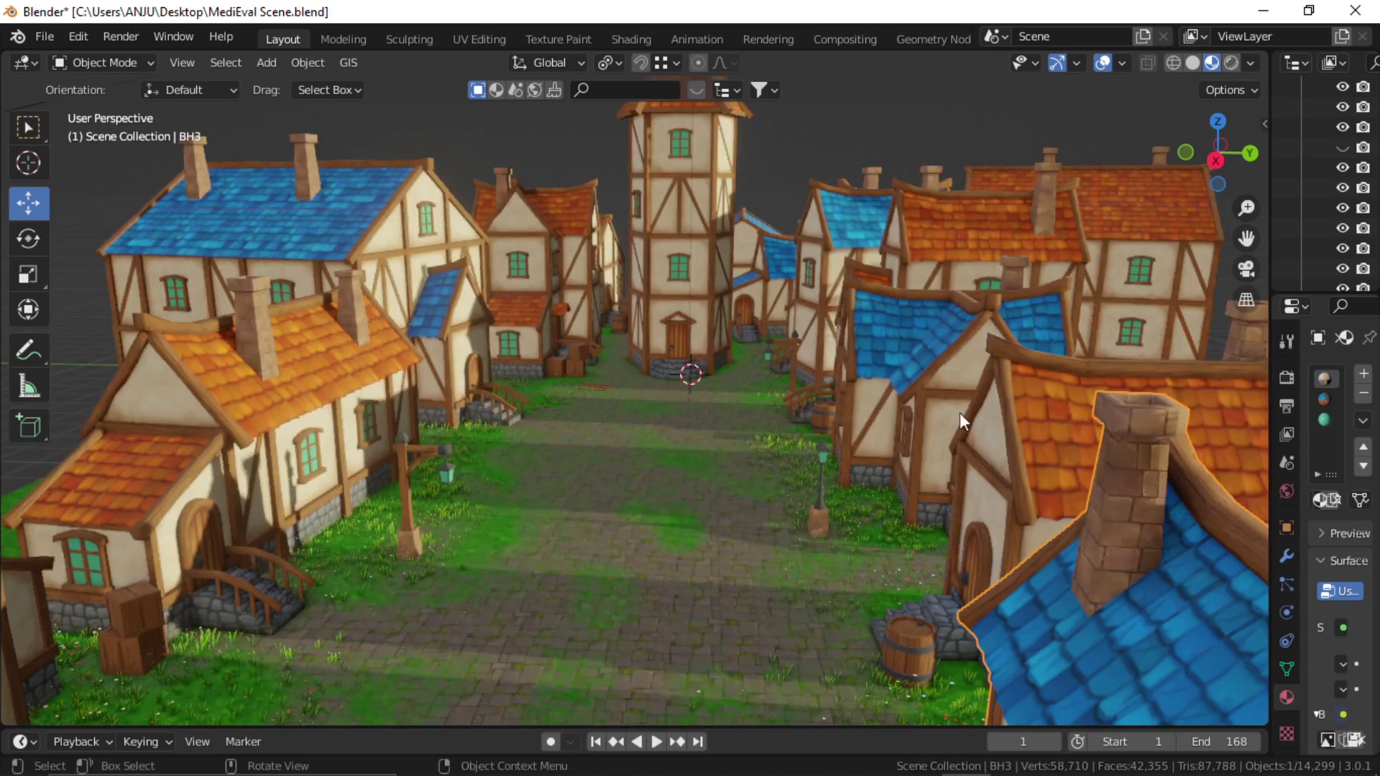
scroll(719, 317, "down", 5)
middle_click_drag(719, 316, 791, 348)
left_click(791, 348)
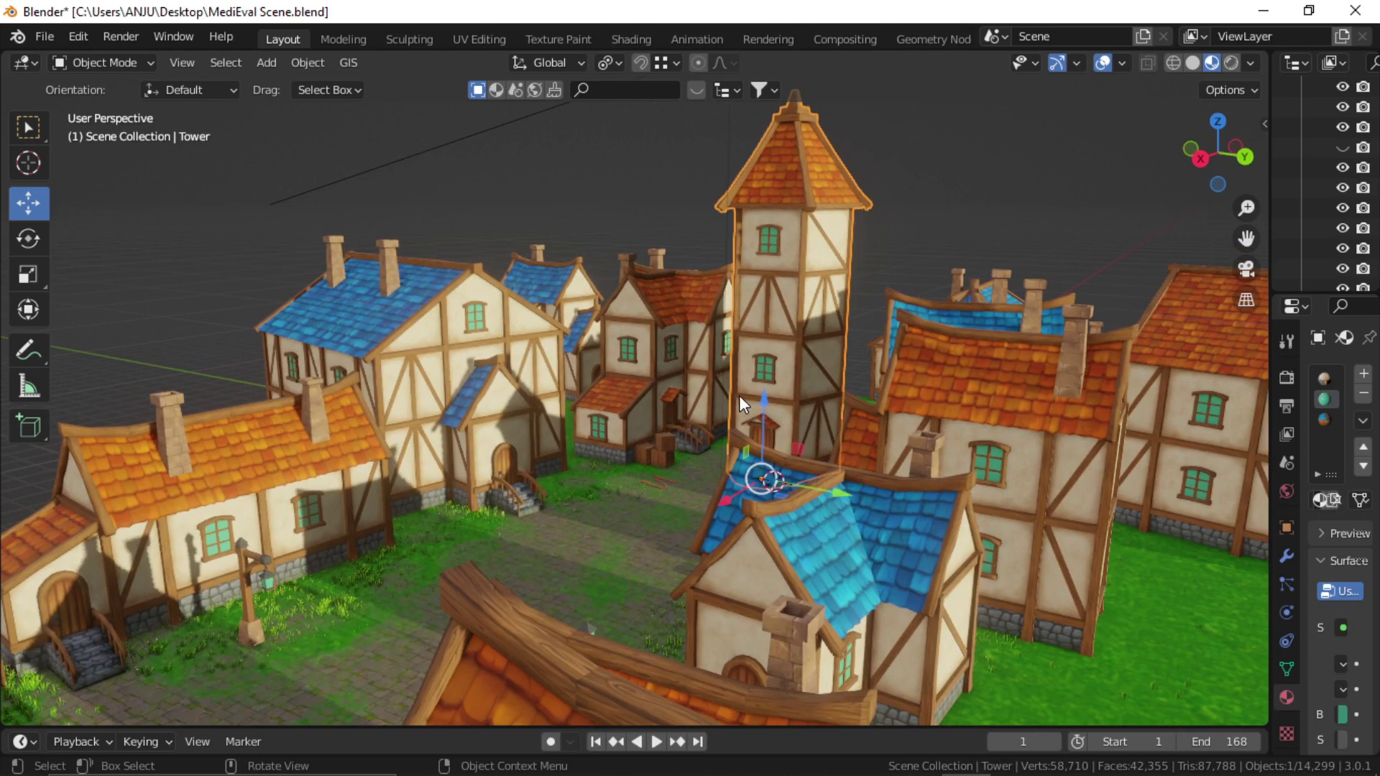
left_click(307, 505)
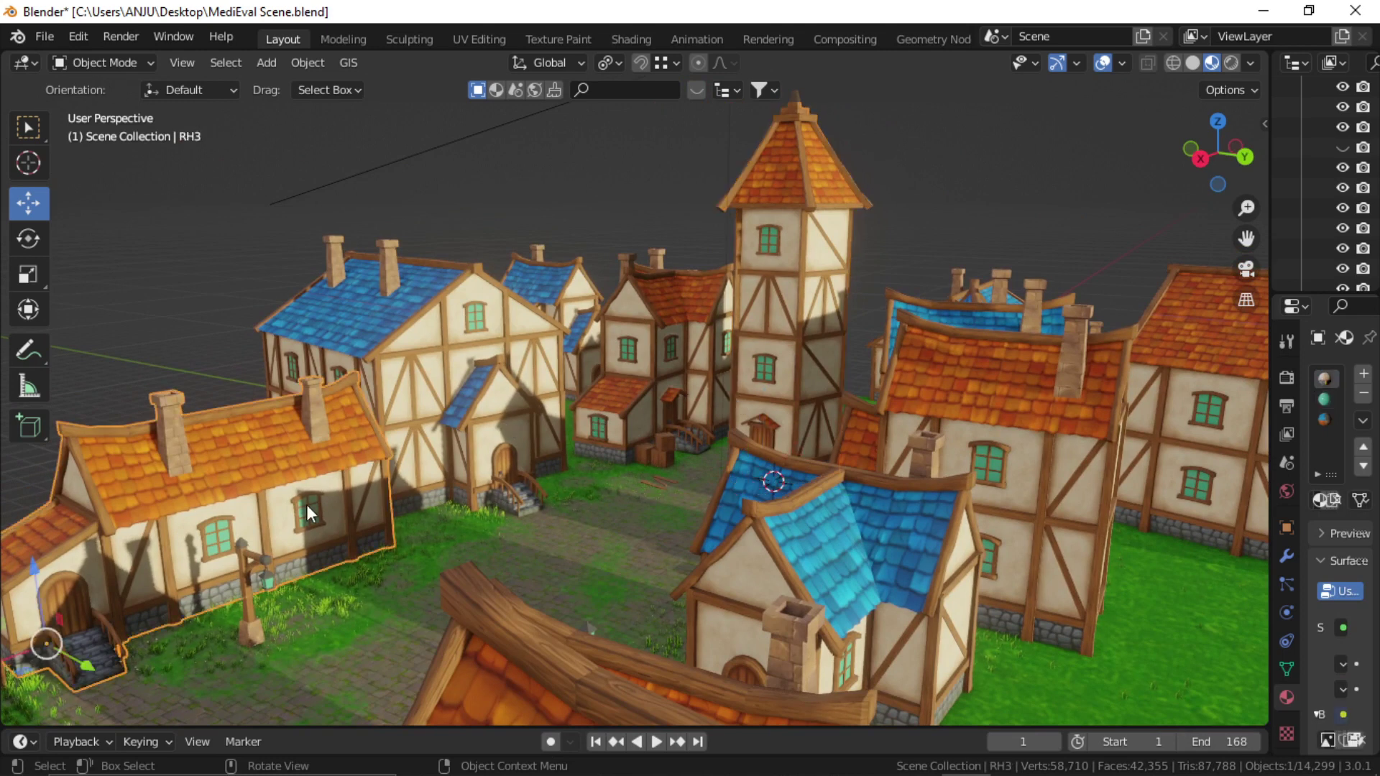
middle_click_drag(341, 507, 430, 464, "shift")
middle_click_drag(861, 520, 652, 513, "shift")
left_click(765, 524)
Examine the village street close to the ground, including the lamp posts, ladder, grass and cobblestones, and the overall layout.
middle_click_drag(359, 449, 506, 453)
middle_click_drag(676, 503, 628, 334, "shift")
scroll(628, 451, "up", 1)
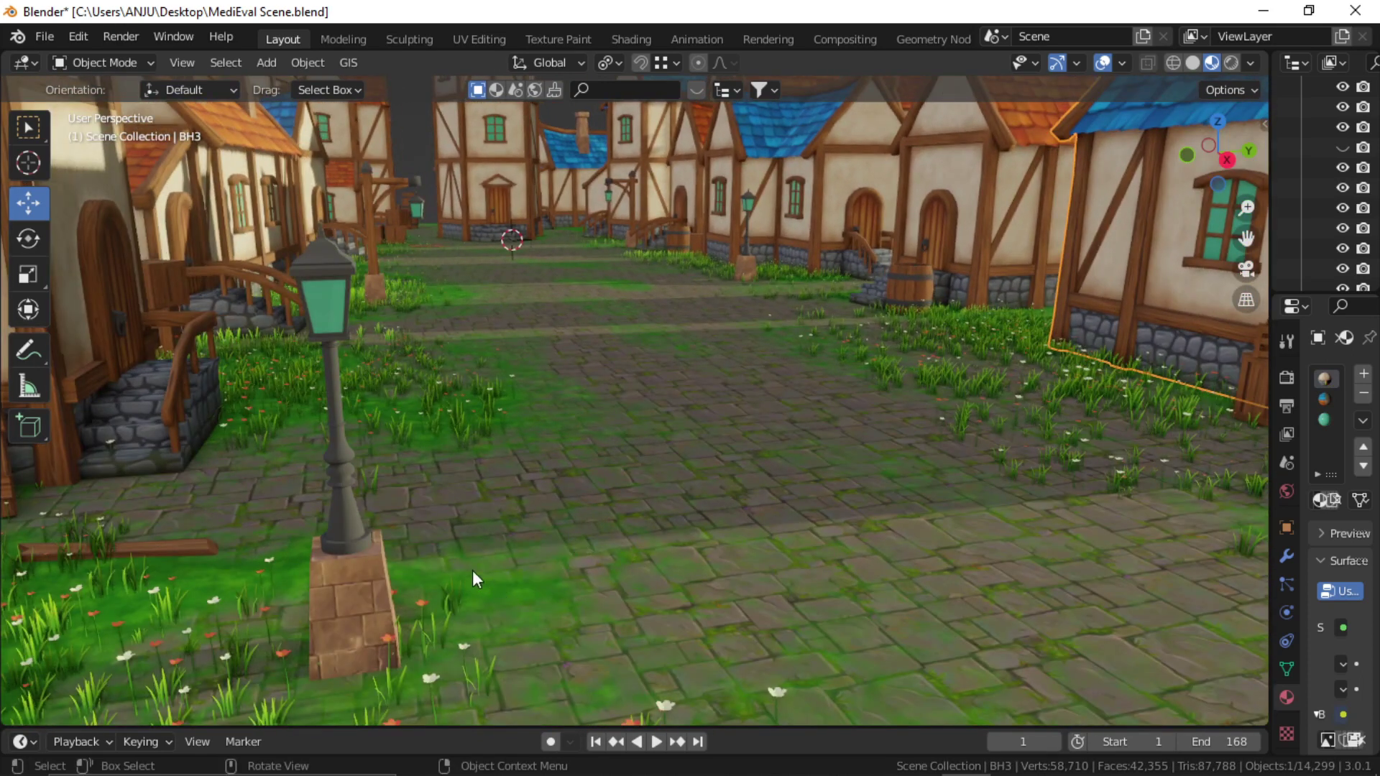
middle_click_drag(569, 537, 339, 614)
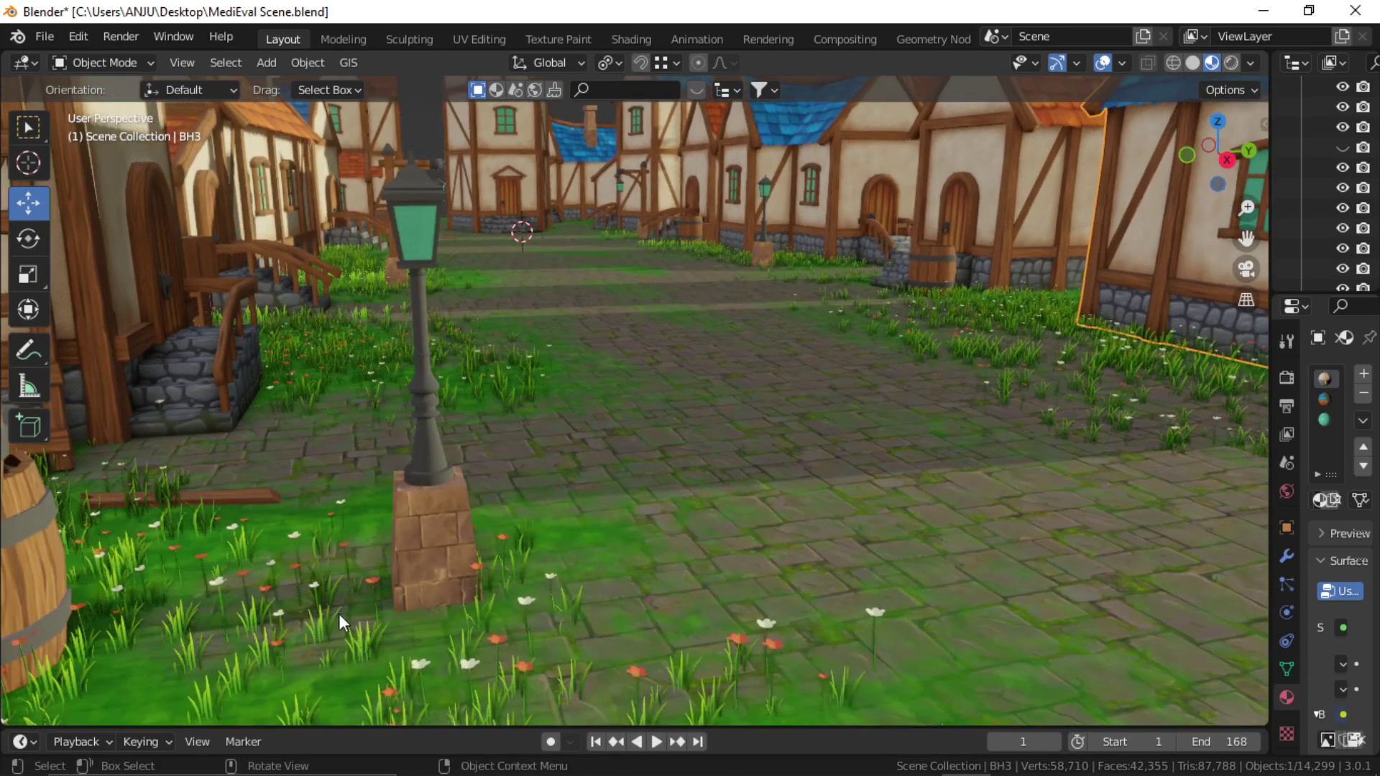
left_click(445, 501)
middle_click_drag(559, 386, 525, 462)
scroll(526, 496, "up", 2)
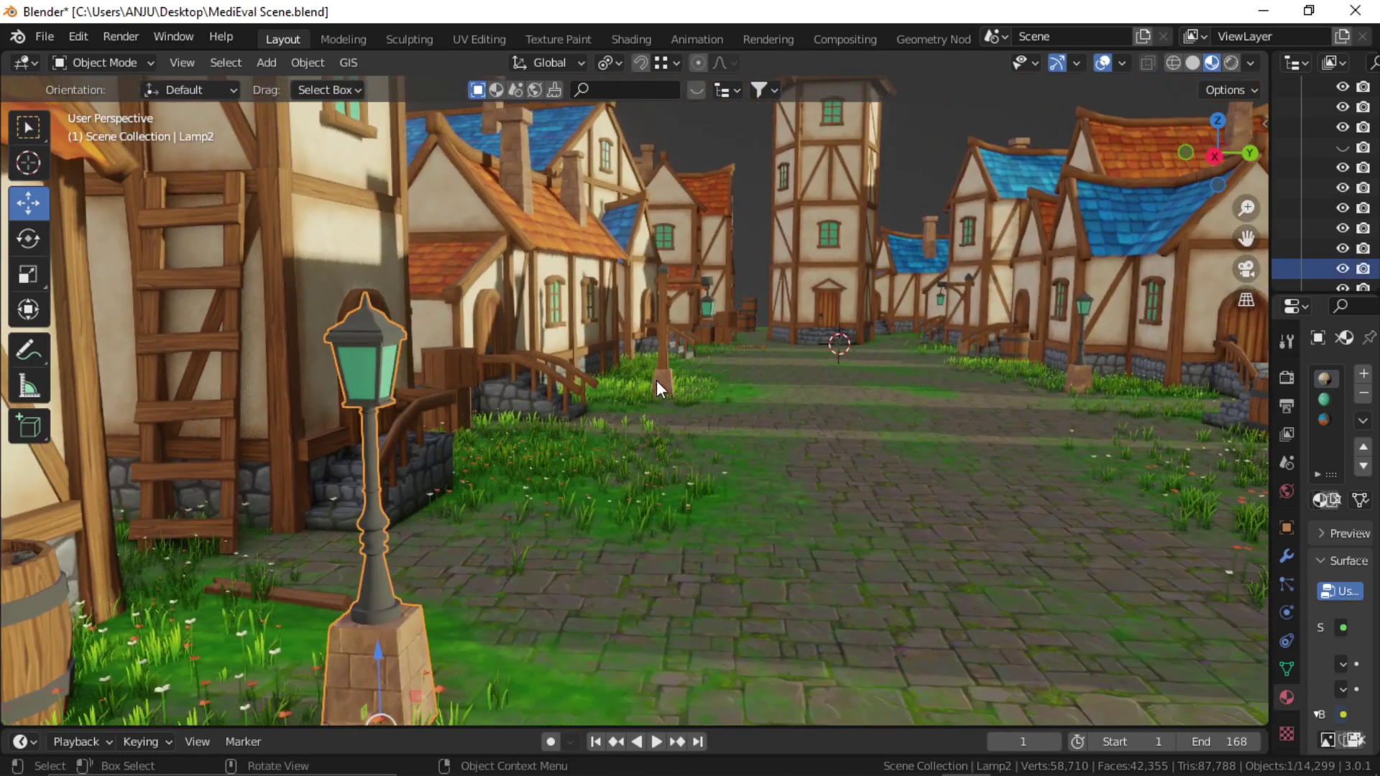
left_click(224, 390)
scroll(473, 477, "up", 3)
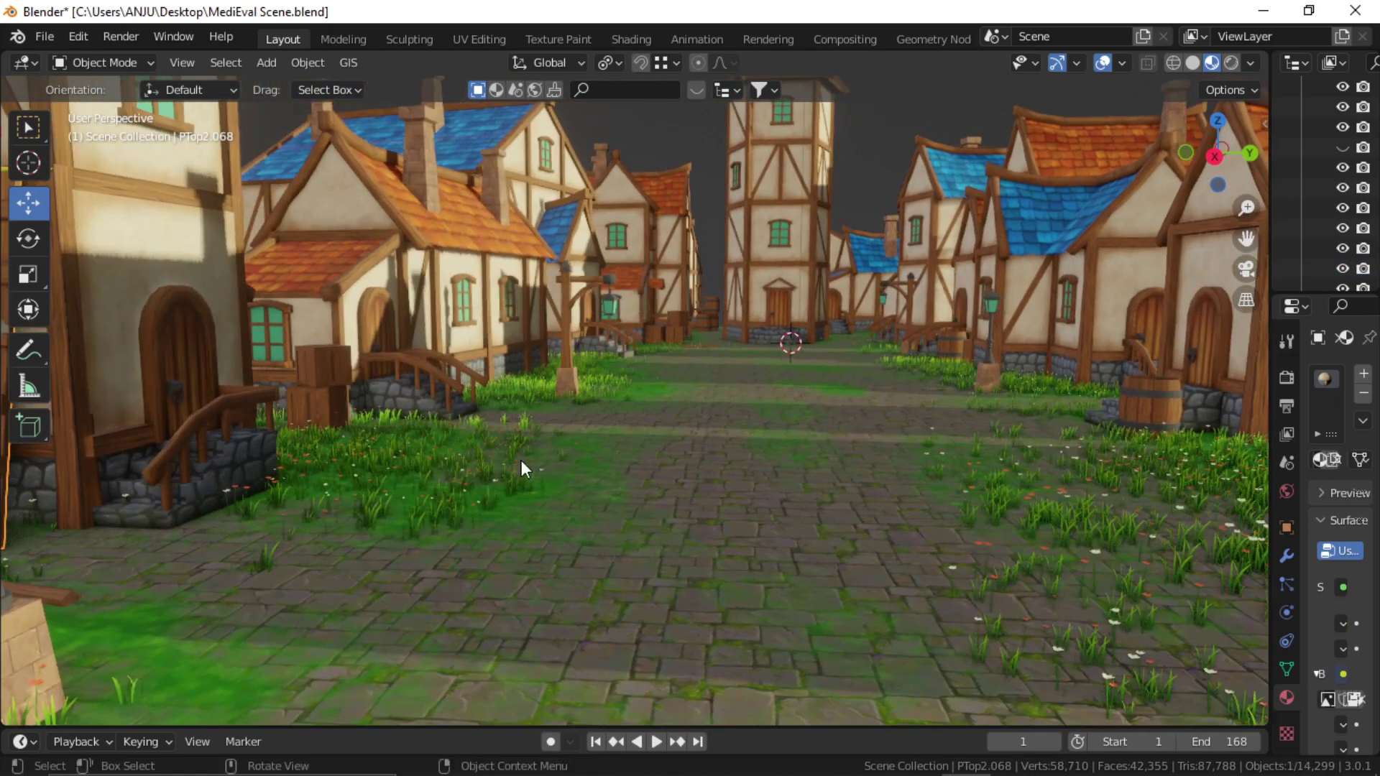
scroll(558, 461, "down", 4)
middle_click_drag(709, 430, 622, 429)
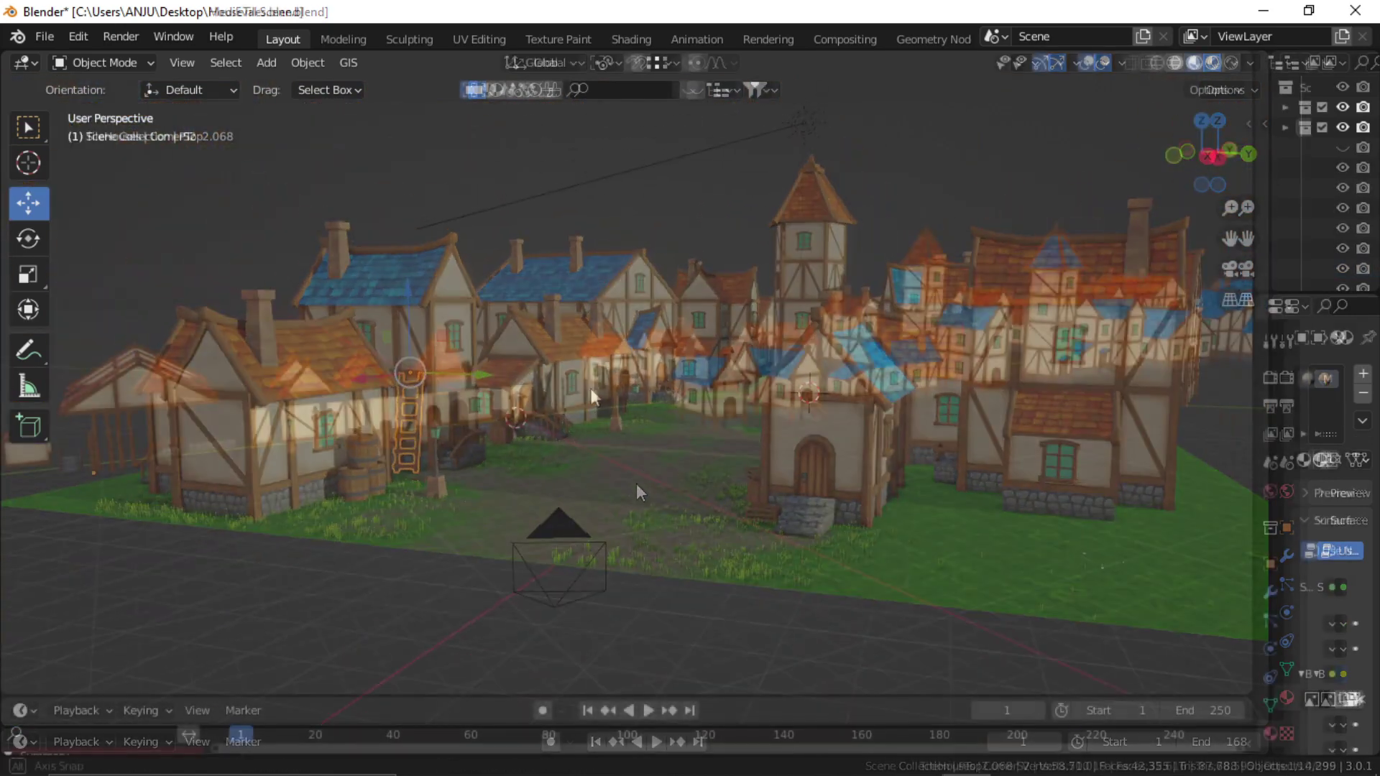
Examine the row of modular wall tiles, roof pieces and props in HouseTiles.blend, selecting several wall tiles.
scroll(626, 435, "up", 2)
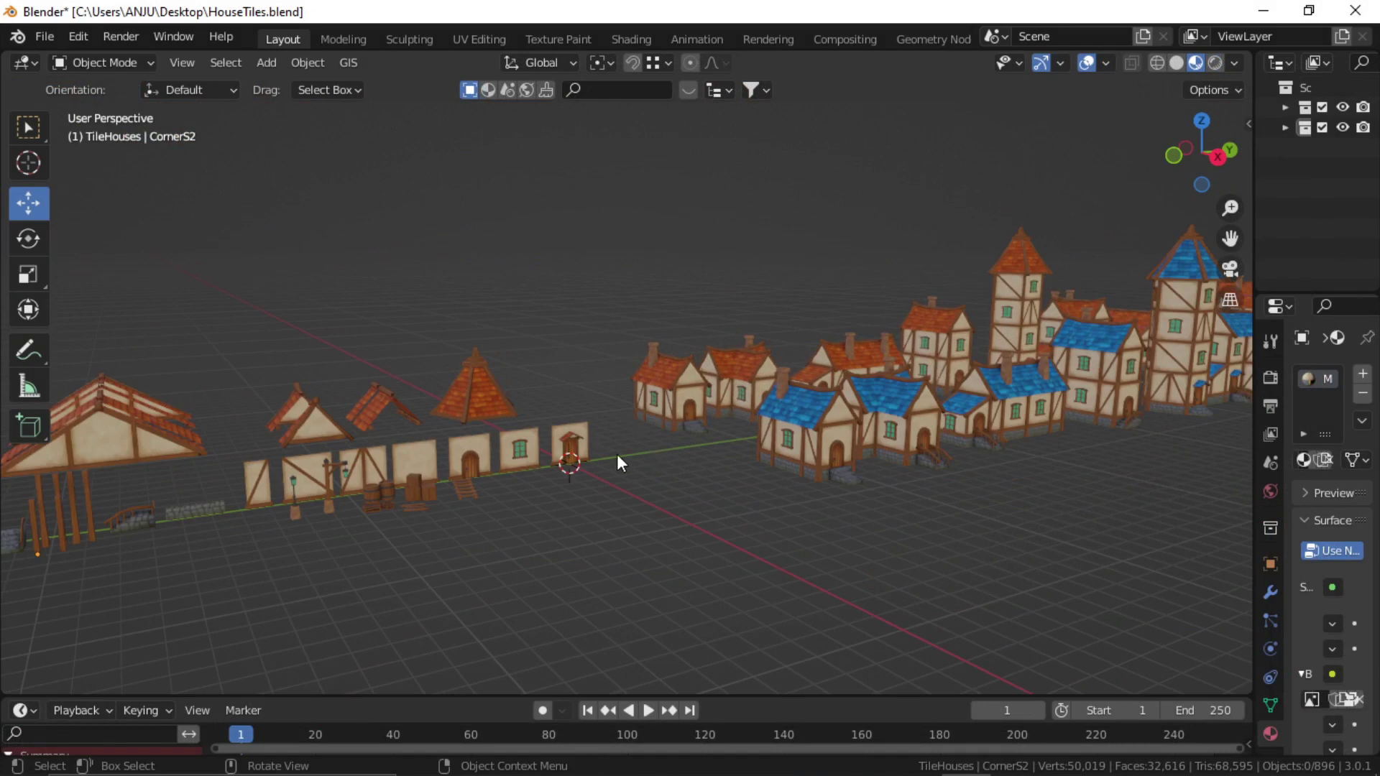
middle_click_drag(615, 462, 586, 467)
middle_click_drag(689, 497, 606, 467, "shift")
left_click(920, 480)
left_click(818, 480)
left_click(708, 480)
left_click(496, 468)
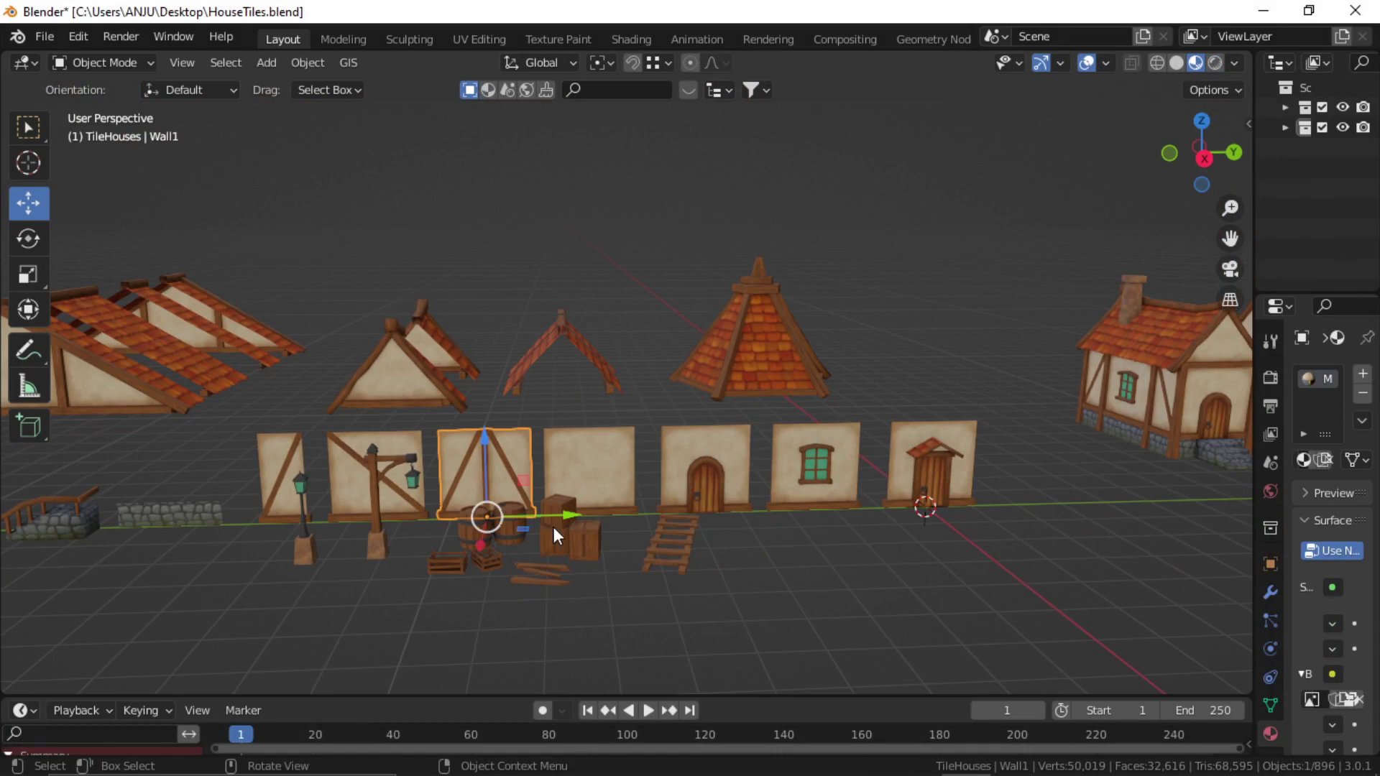
scroll(554, 528, "up", 2)
middle_click_drag(274, 429, 549, 463, "shift")
scroll(549, 463, "down", 3)
Examine the assembled blue-roofed and red-roofed houses beside the modular tiles, selecting a few door and window walls.
middle_click_drag(815, 474, 125, 501, "shift")
scroll(592, 517, "up", 1)
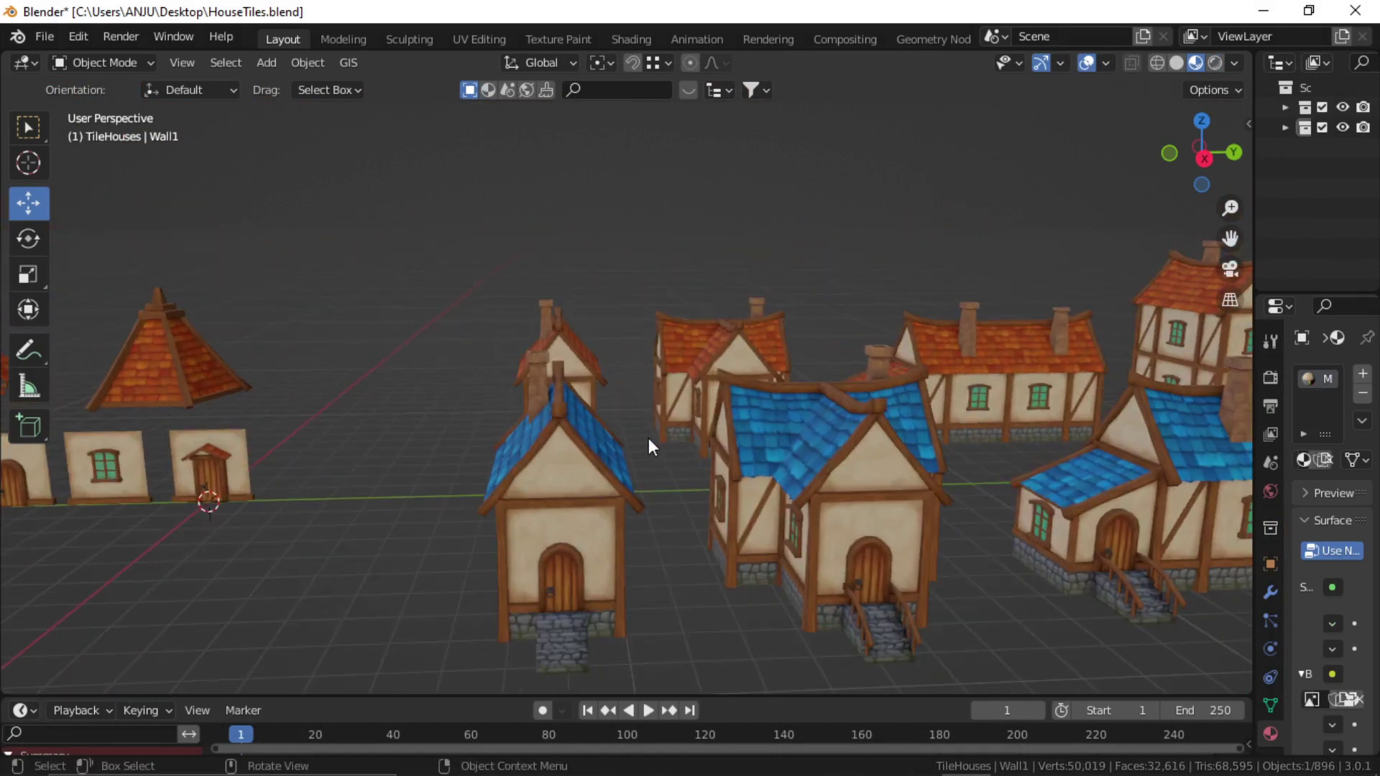
left_click_drag(648, 437, 577, 554)
left_click(679, 562)
middle_click_drag(862, 557, 558, 540, "shift")
left_click(568, 528)
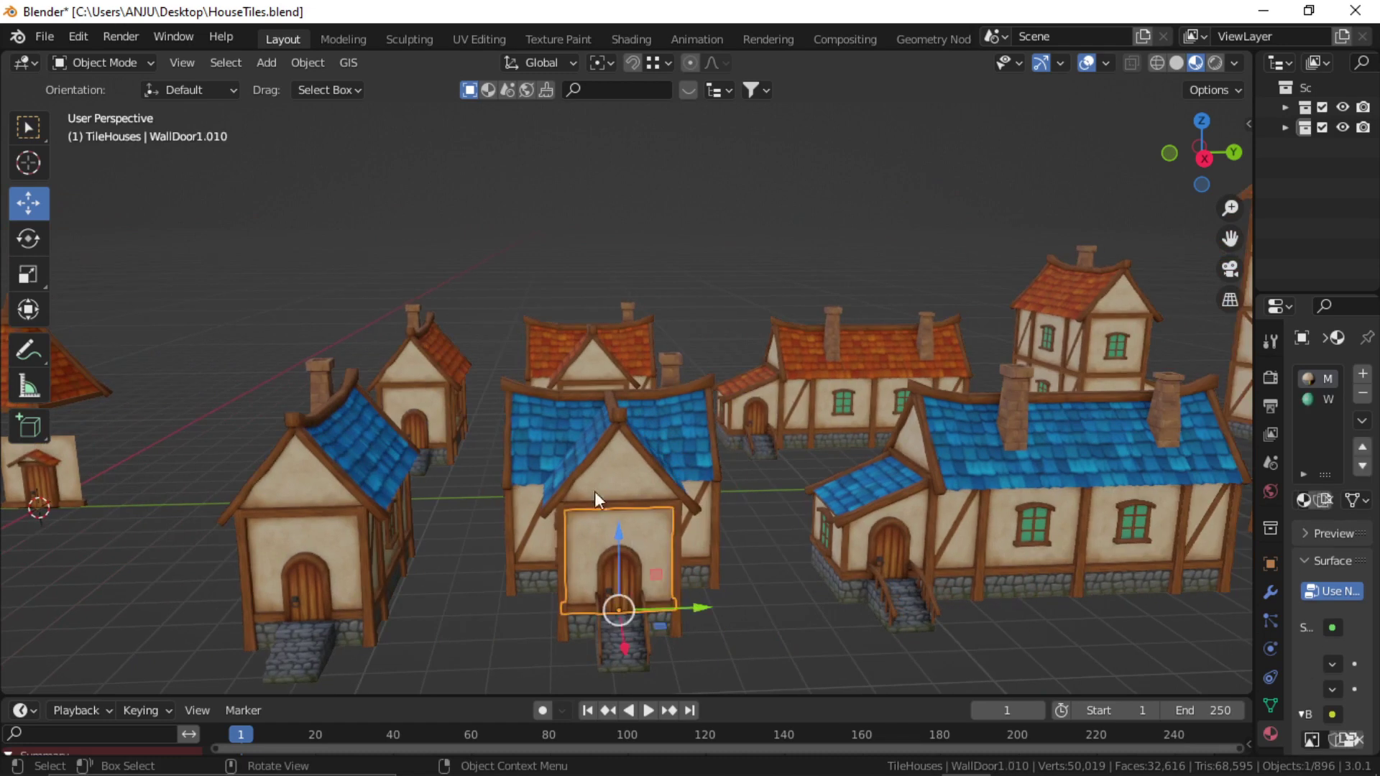
left_click(595, 487)
left_click(888, 546)
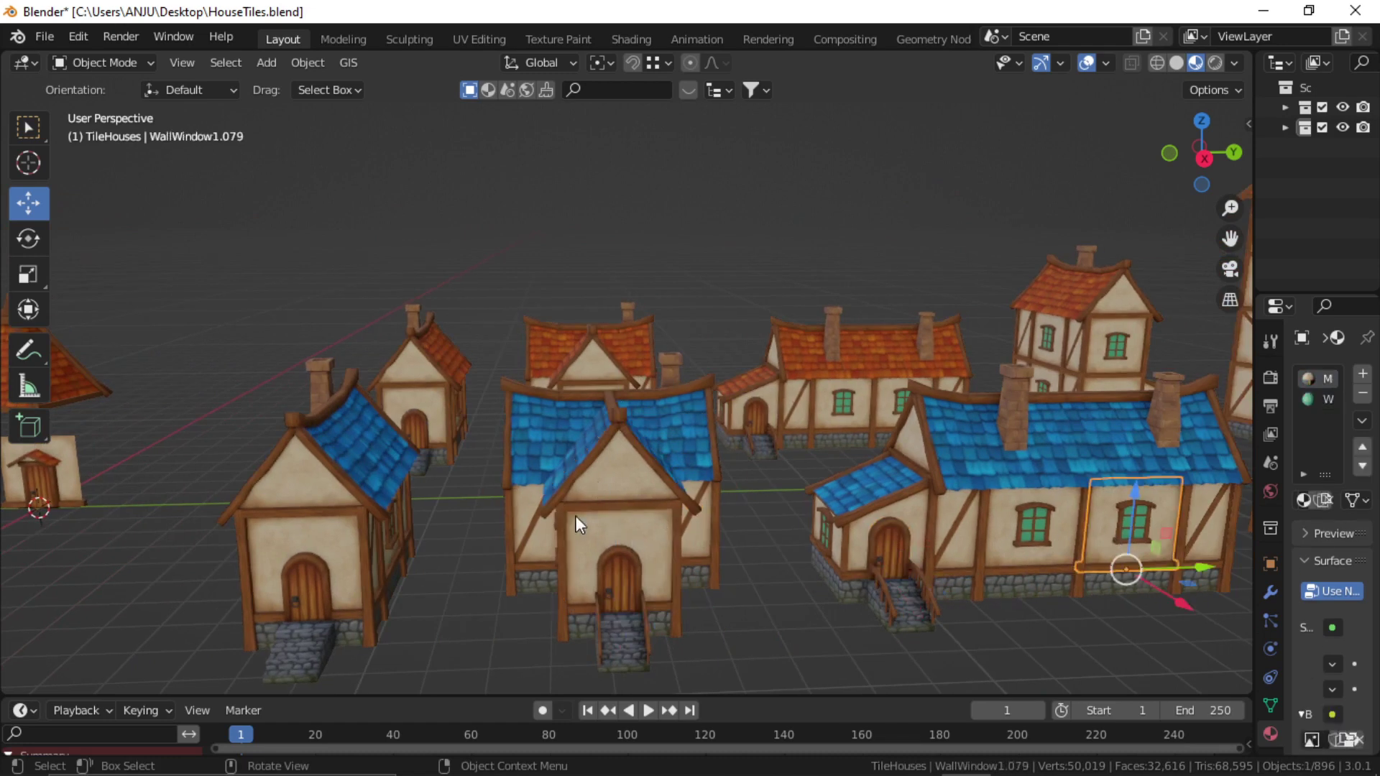
middle_click_drag(740, 507, 709, 428)
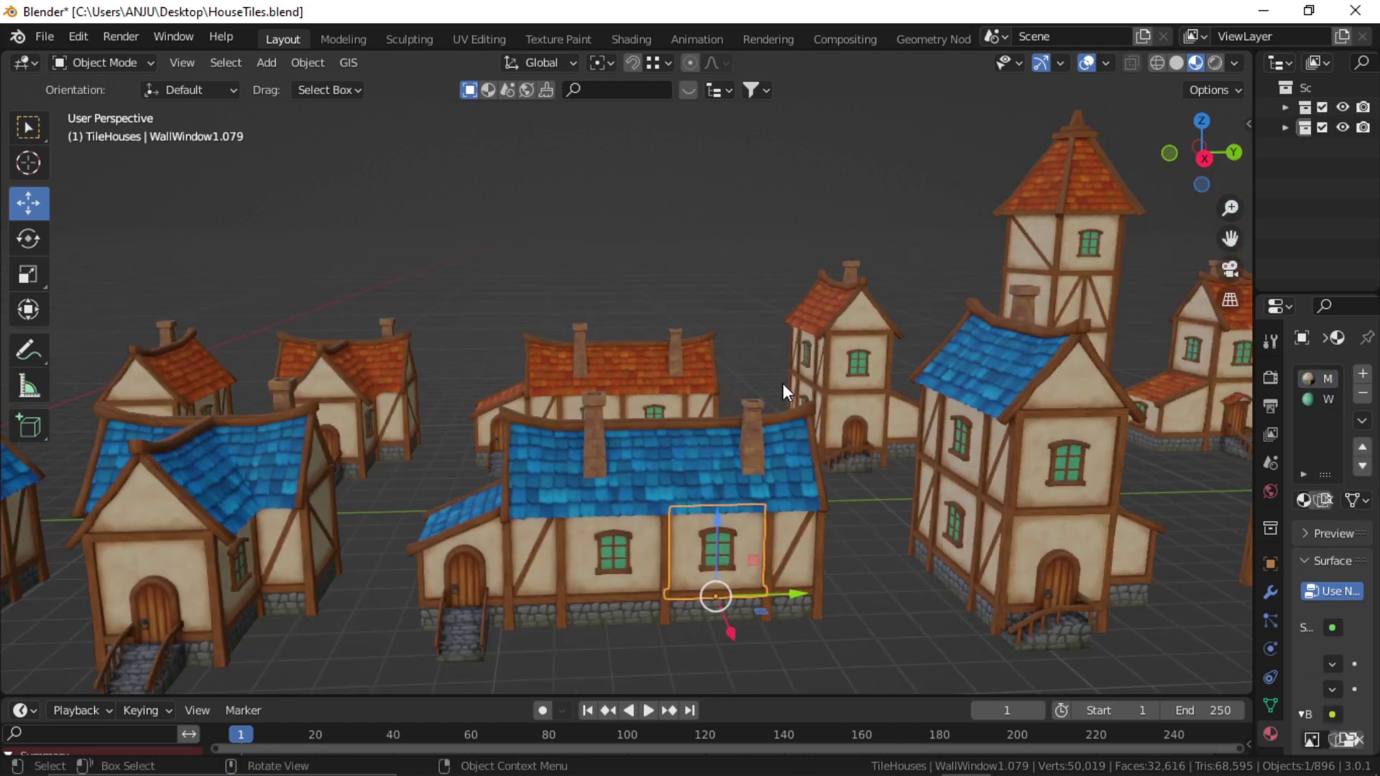
middle_click_drag(864, 385, 891, 402)
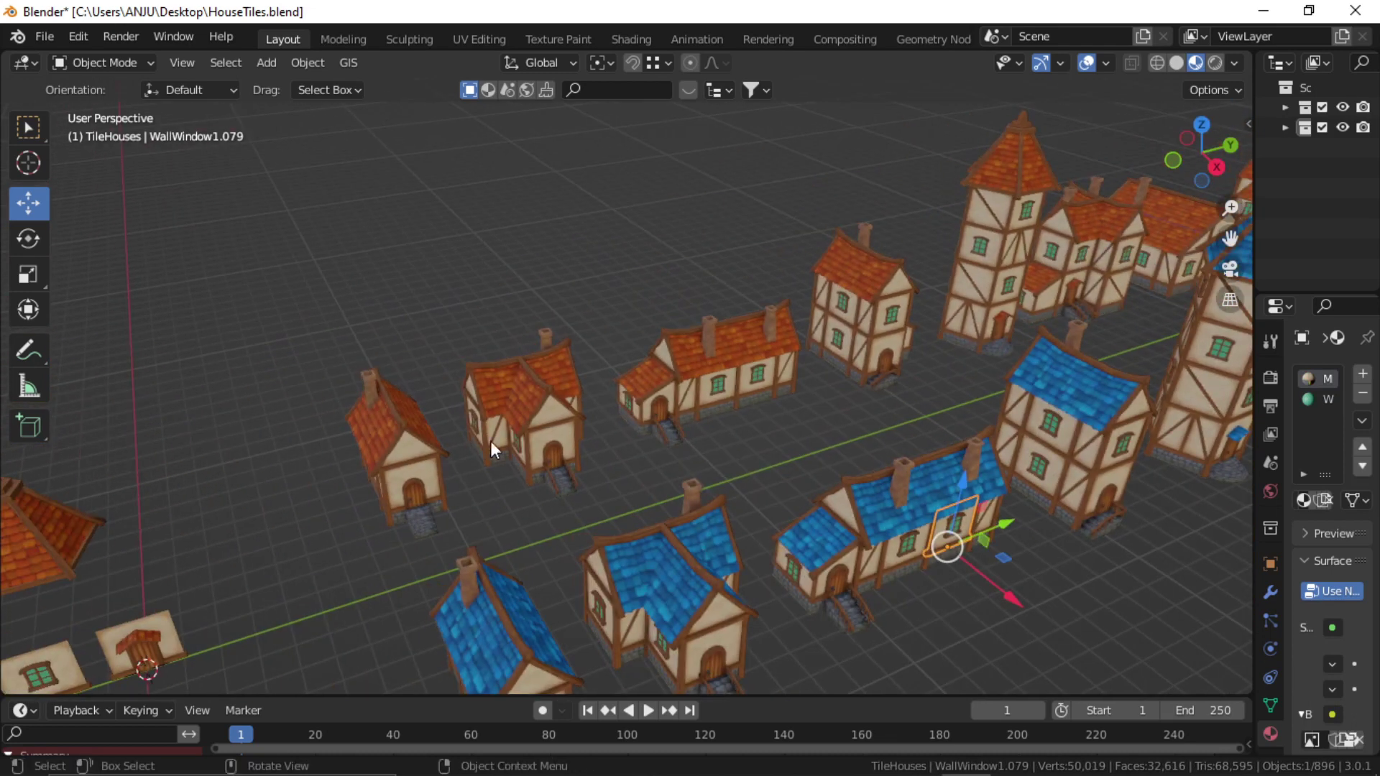
middle_click_drag(490, 441, 588, 432)
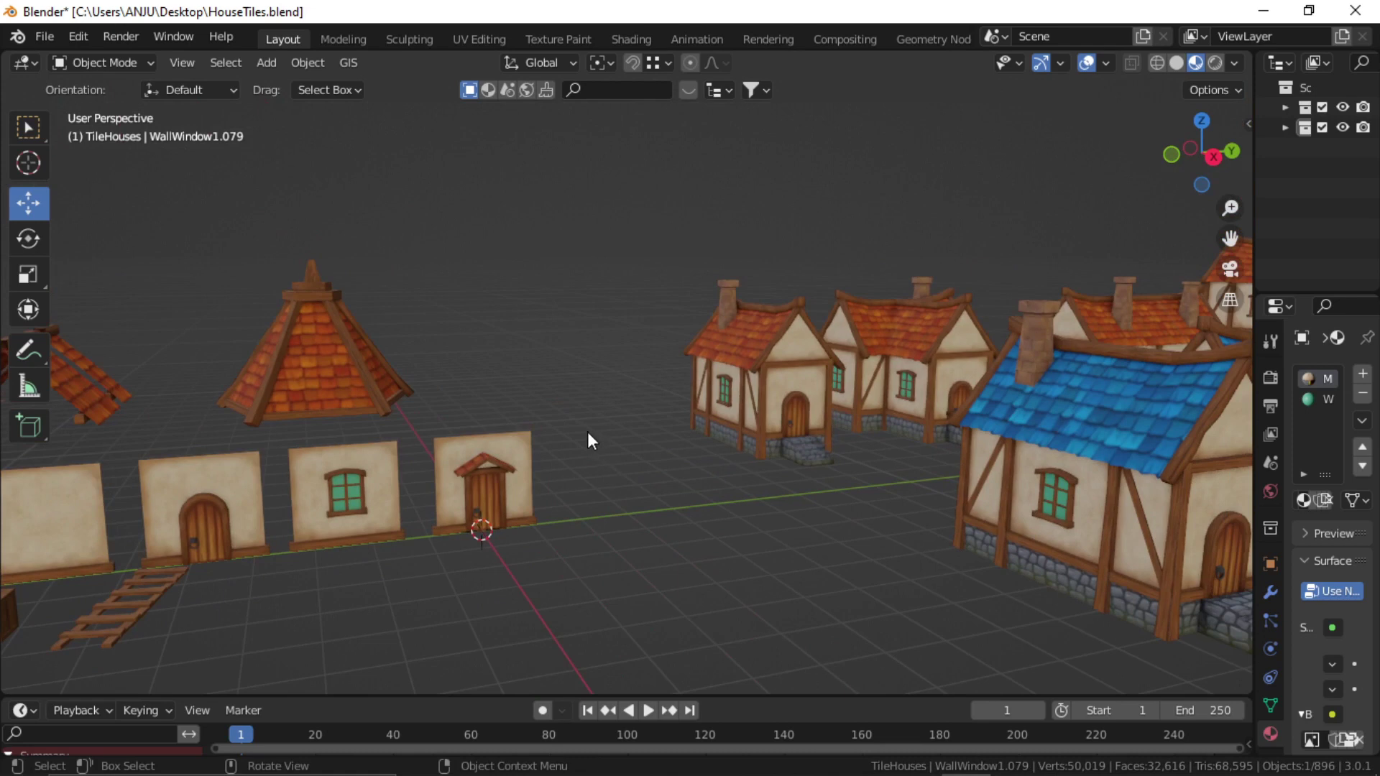
scroll(588, 437, "down", 8)
middle_click_drag(506, 462, 588, 433)
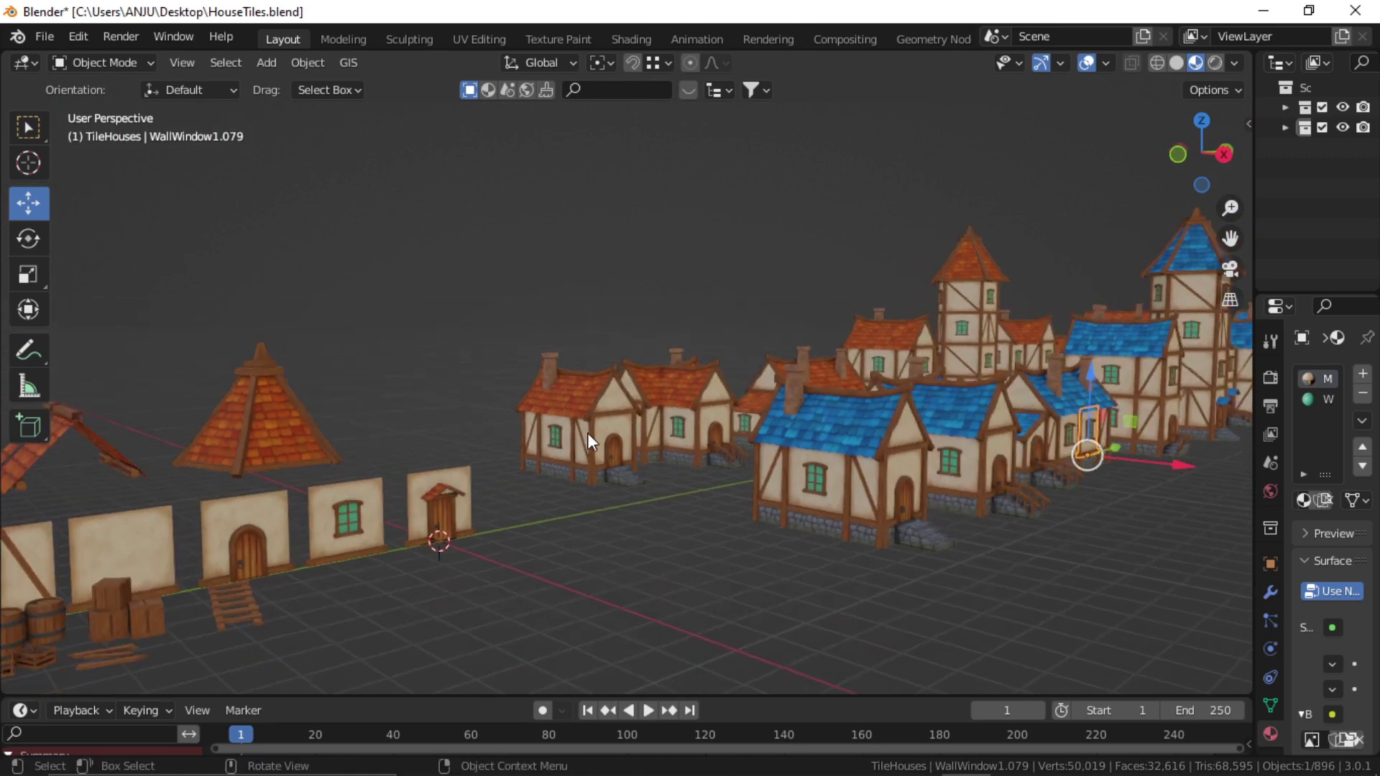